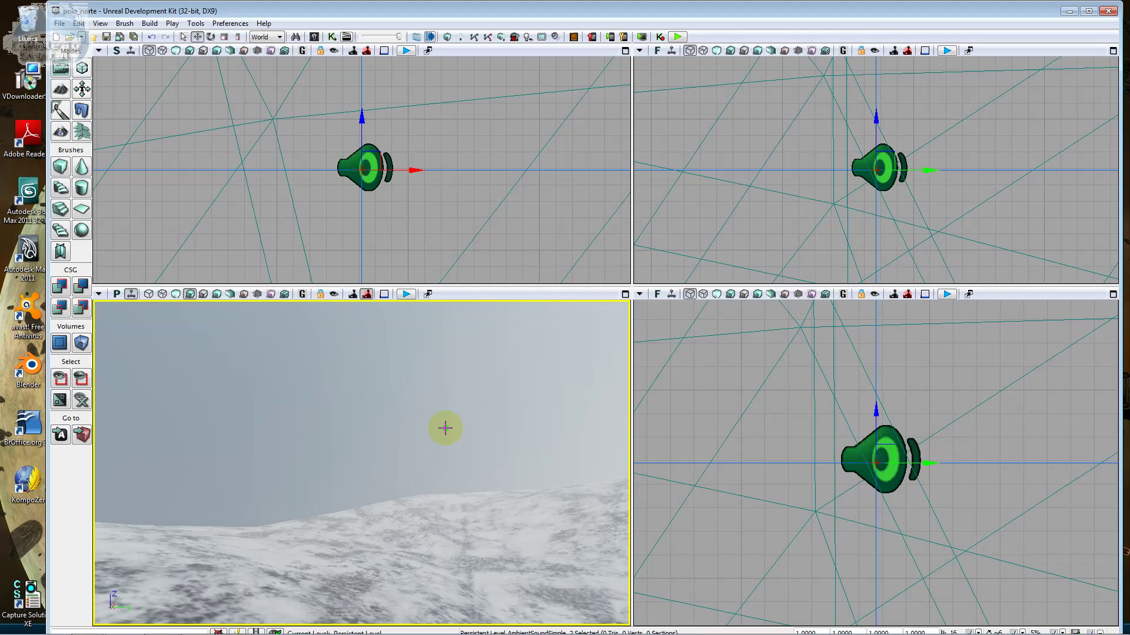
Untick Enabled in the ExponentialHeightFog actor's properties to switch the fog off.
mouse_move(362, 462)
left_mouse_down()
mouse_move(362, 518)
mouse_move(412, 506)
left_mouse_up()
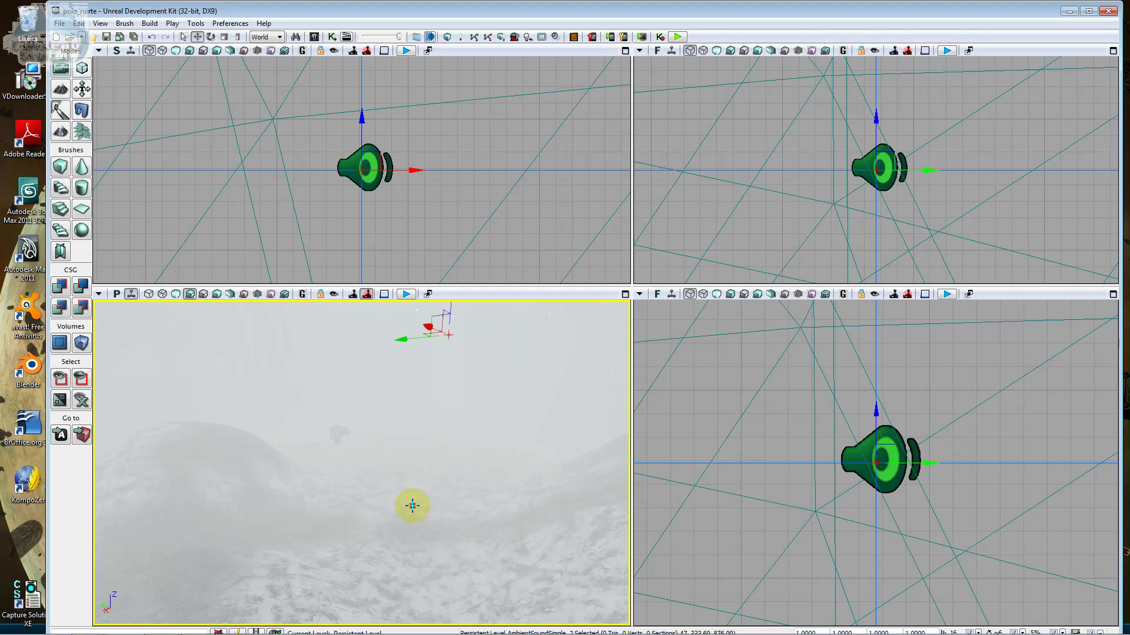
left_click(338, 433)
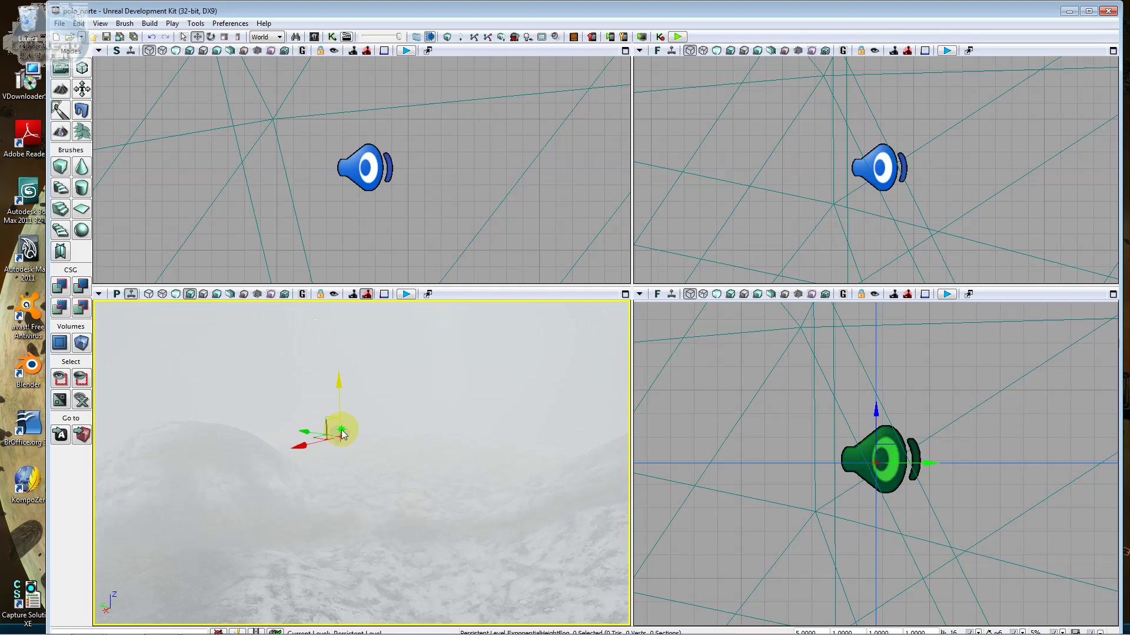
right_click(343, 434)
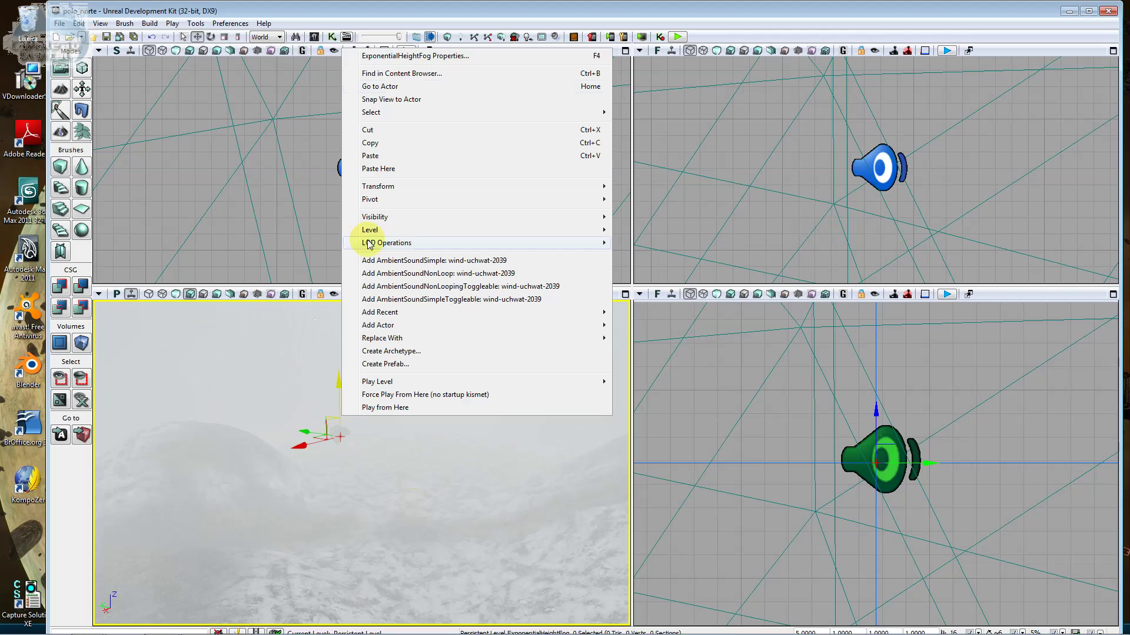
left_click(412, 53)
left_click(876, 267)
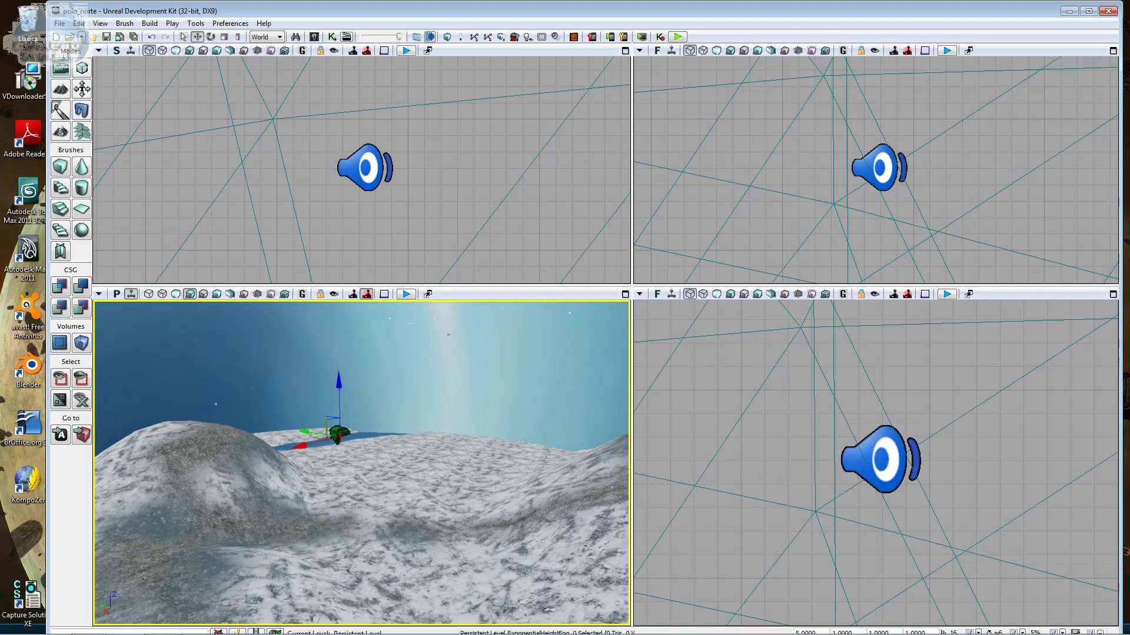
Orbit the perspective view to check the snowy terrain and blue sky without fog.
left_click_drag(362, 463, 330, 463)
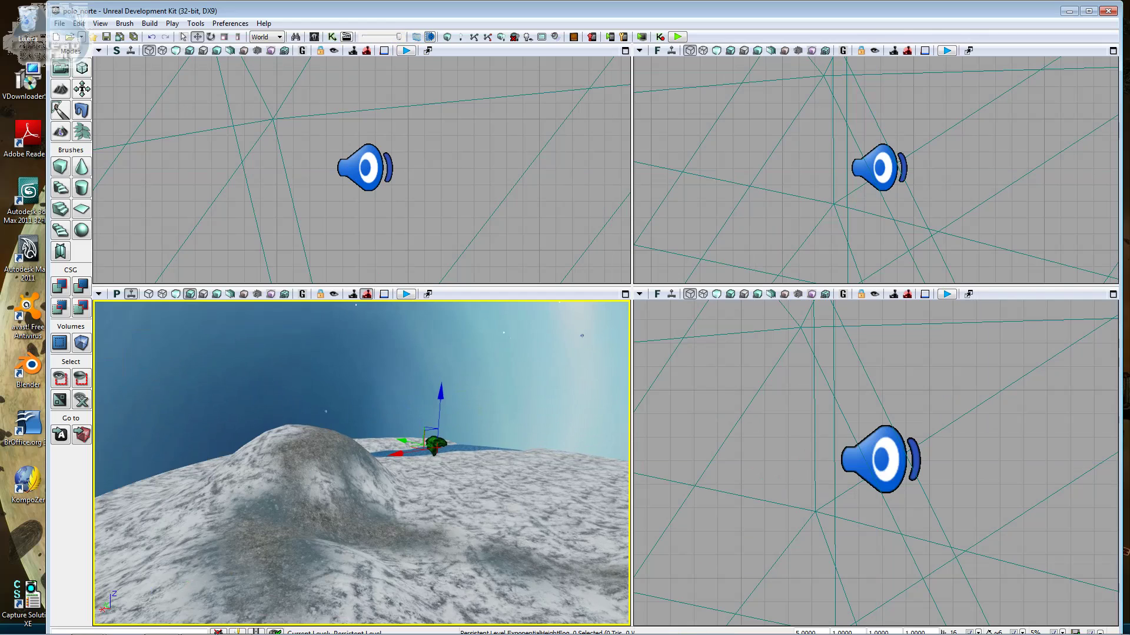
right_click_drag(327, 398, 293, 380)
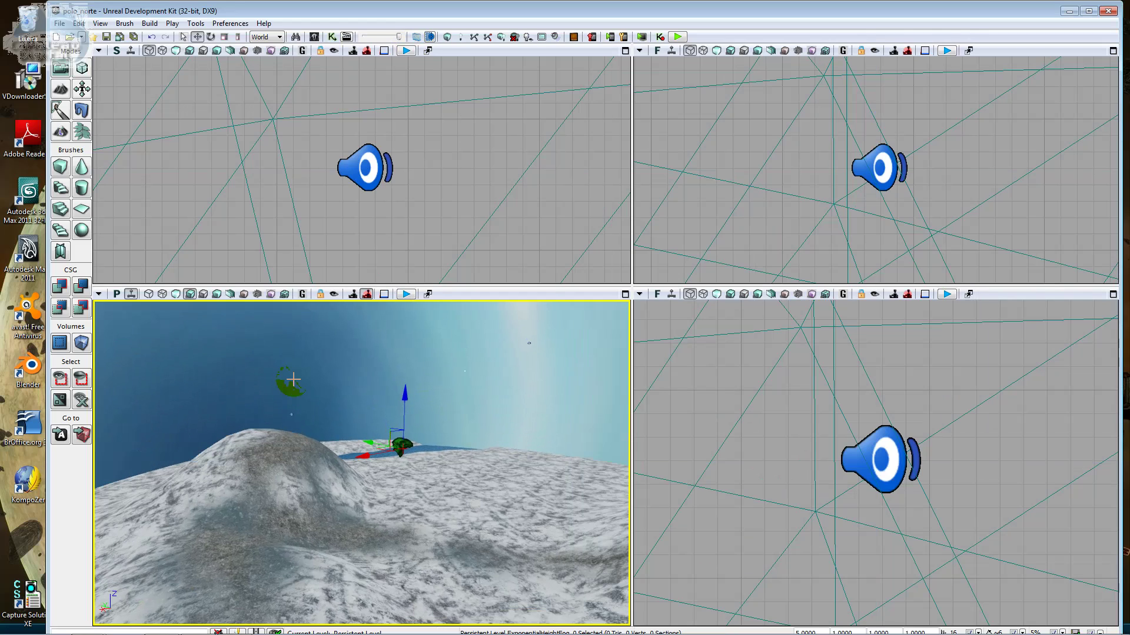
left_click_drag(294, 379, 376, 451)
left_click_drag(381, 364, 381, 364)
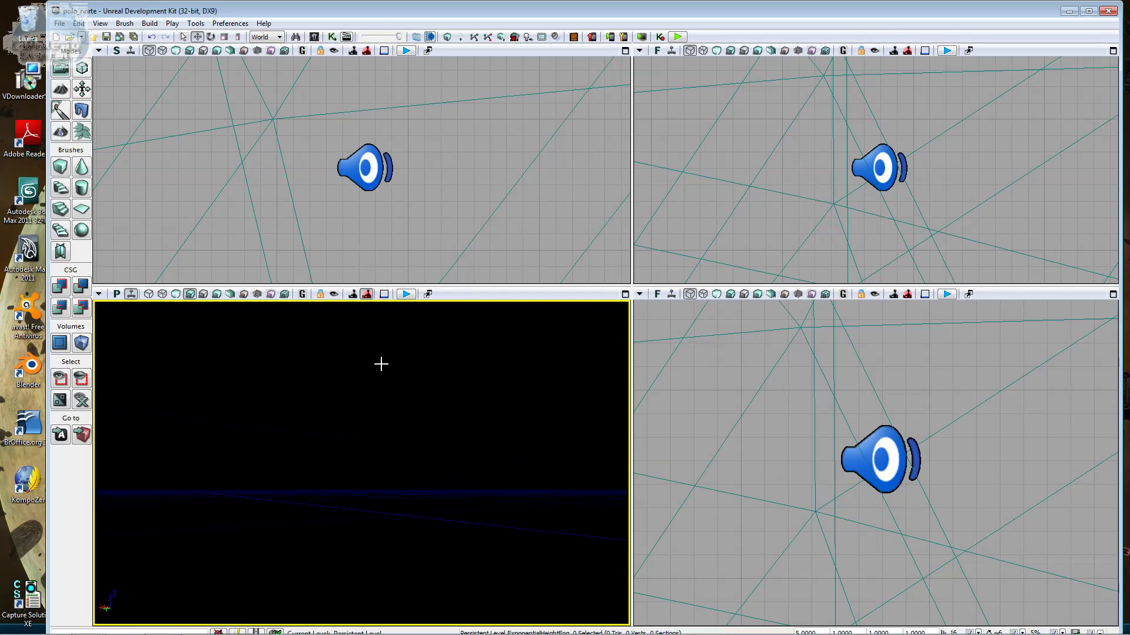
left_click_drag(344, 544, 343, 544)
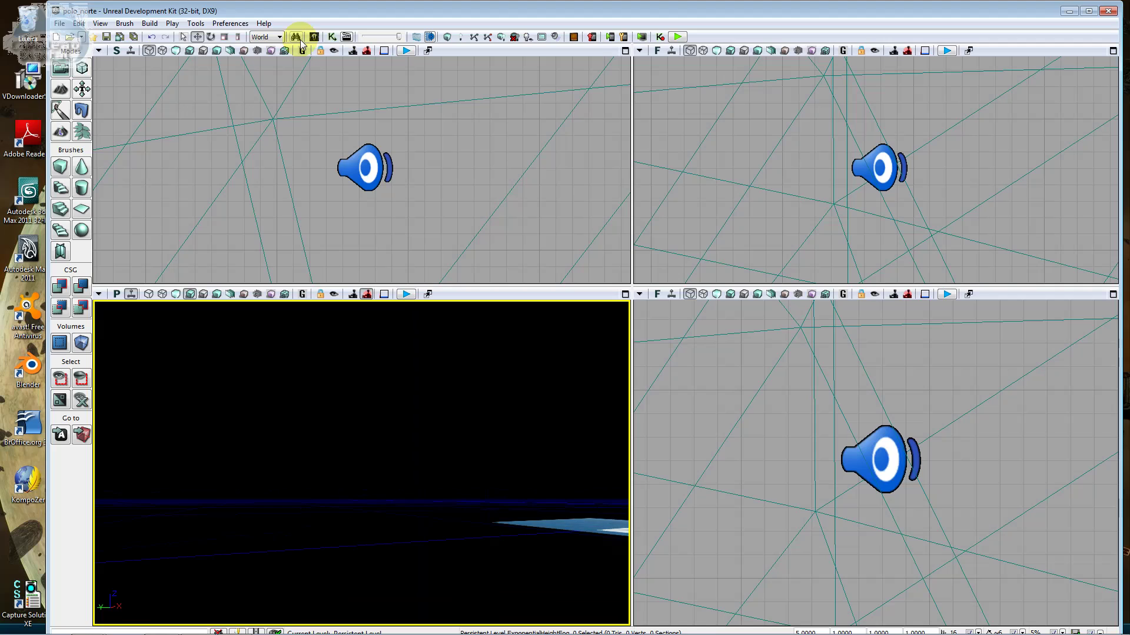
Find FluidSurfaceActor_0 with Search For Actors and center the views on it.
left_click(299, 39)
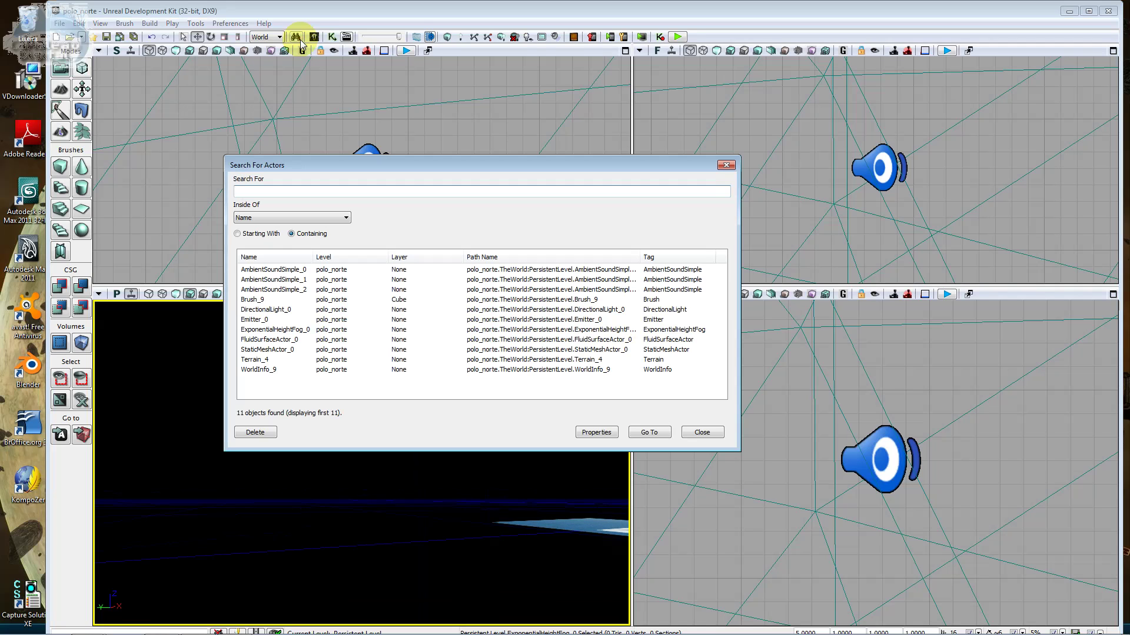
left_click(327, 331)
left_click(252, 339, "shift")
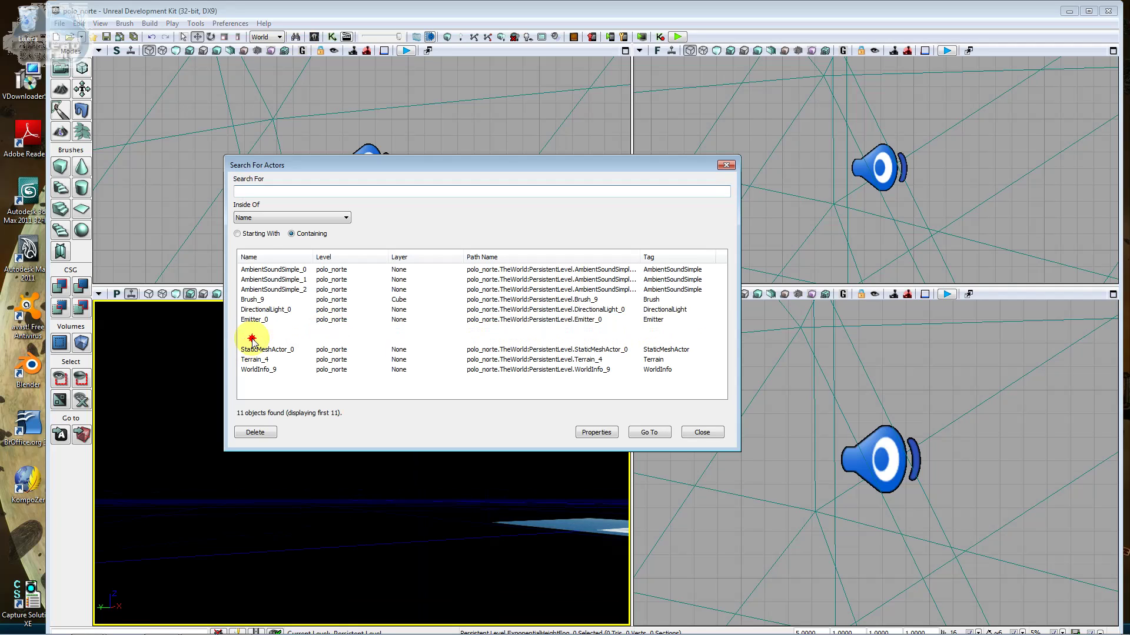
left_click(641, 433)
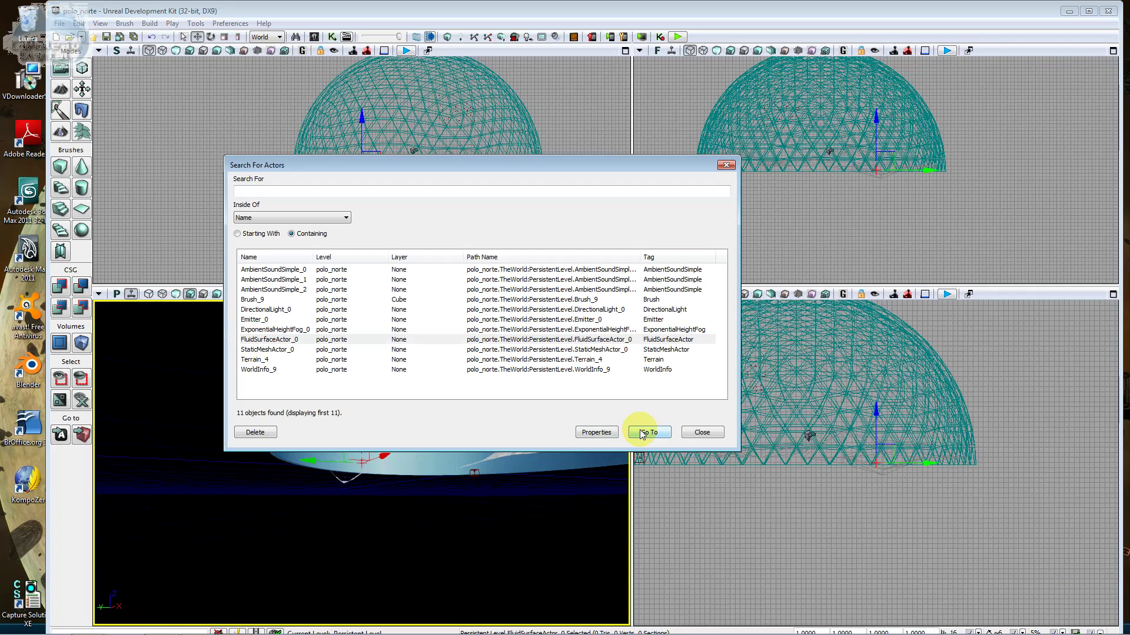
left_click(641, 434)
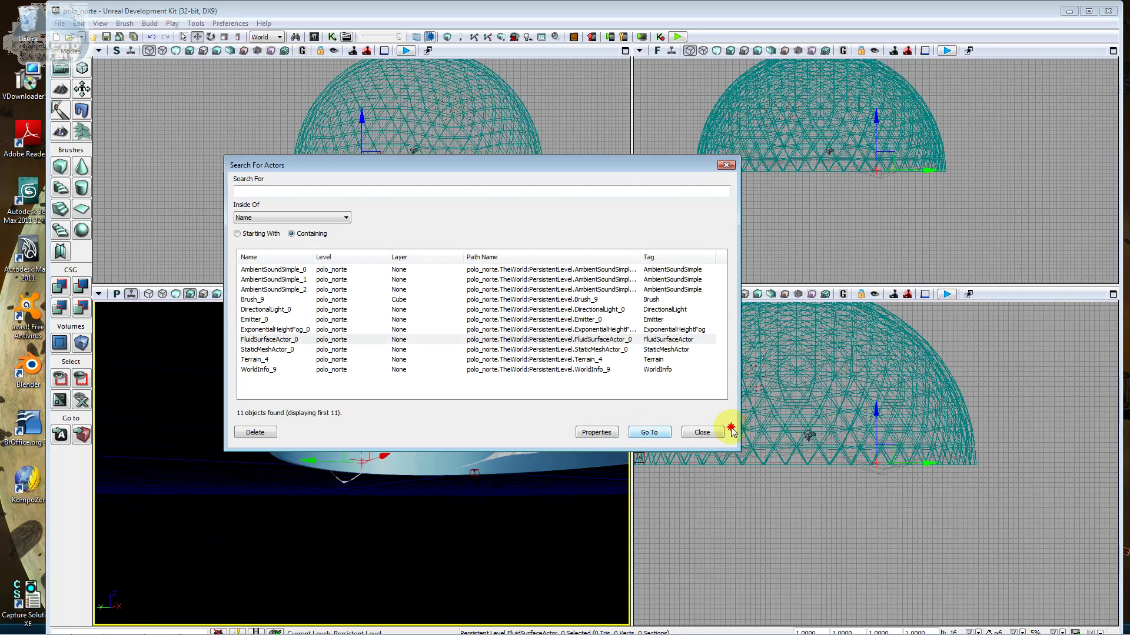
left_click(702, 432)
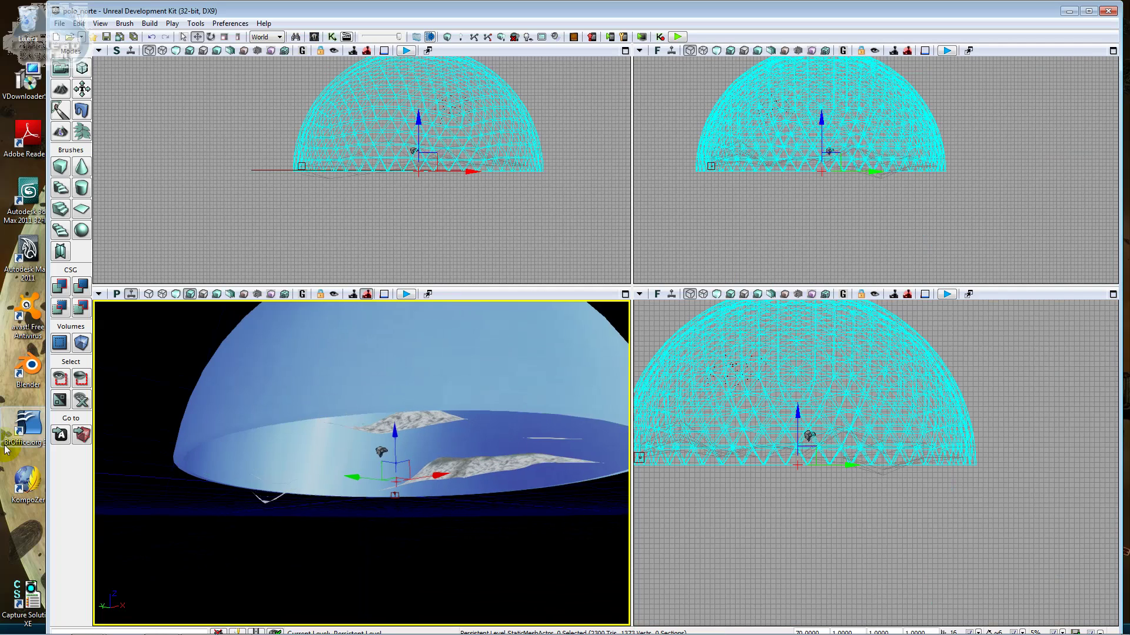
left_click(61, 435)
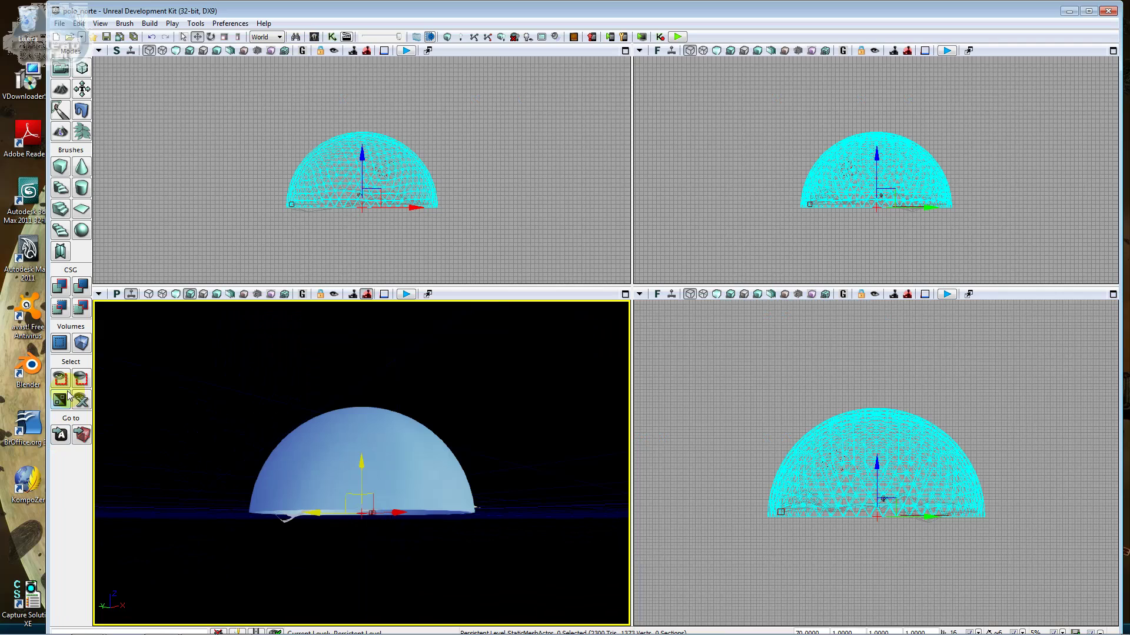
Use the actor search's Go To to center all viewports on Emitter_0.
left_click(295, 38)
left_click(291, 320)
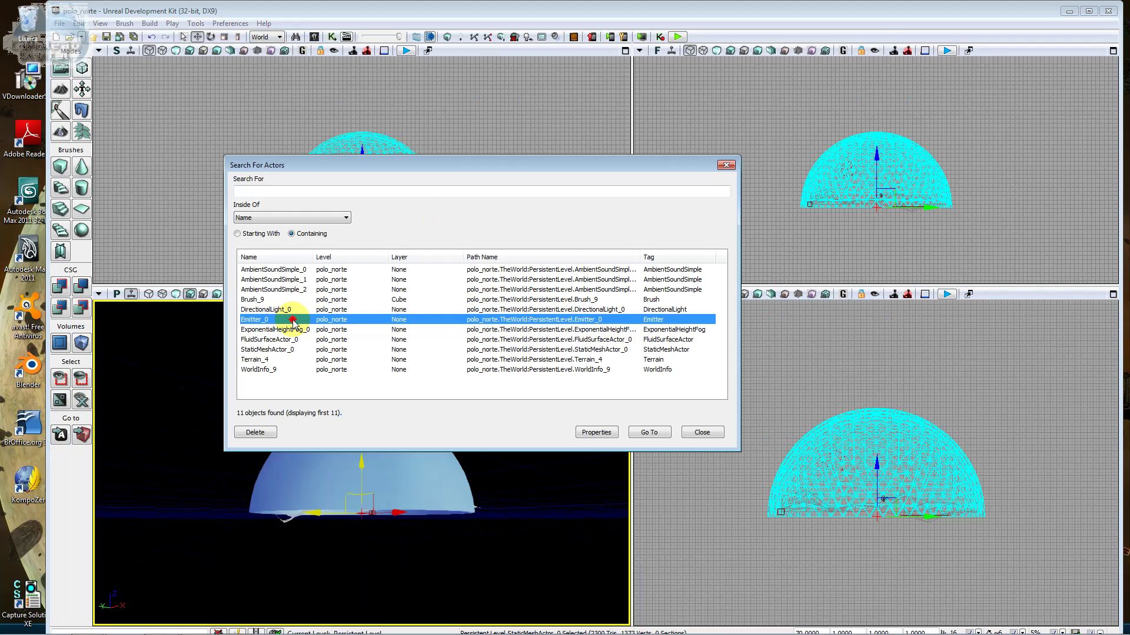
left_click(649, 432)
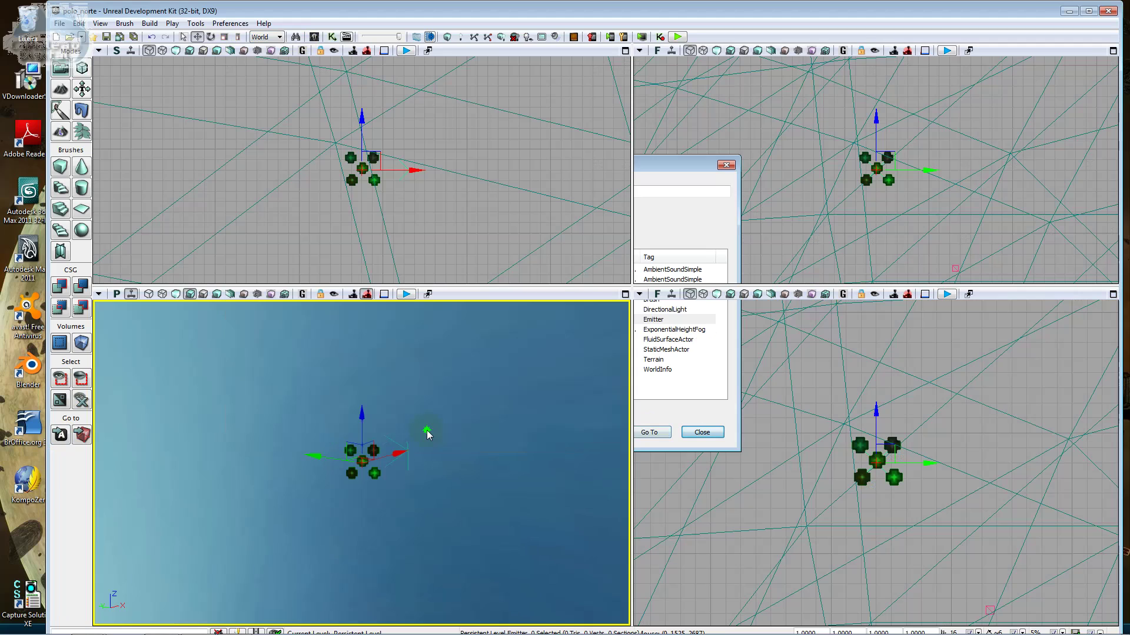
Fly the perspective camera from the emitter to the lake and start Play in Viewport.
mouse_move(426, 433)
right_mouse_down()
mouse_move(449, 457)
mouse_move(450, 500)
mouse_move(423, 465)
mouse_move(423, 495)
mouse_move(423, 459)
mouse_move(471, 459)
mouse_move(471, 429)
right_mouse_up()
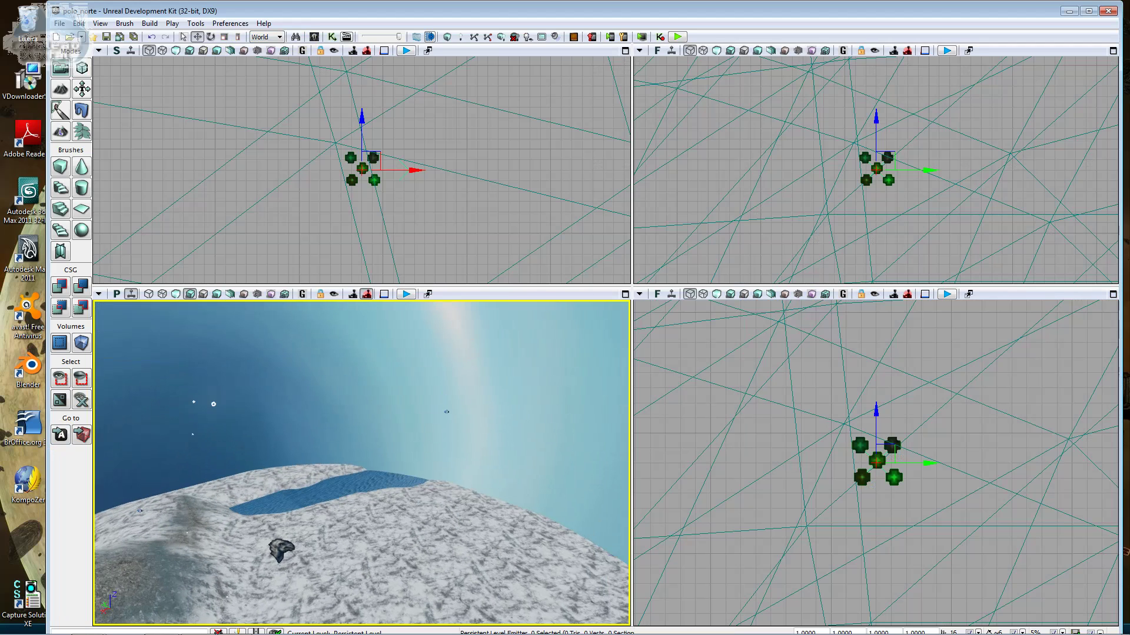
mouse_move(471, 429)
left_mouse_down()
mouse_move(471, 400)
mouse_move(471, 448)
left_mouse_up()
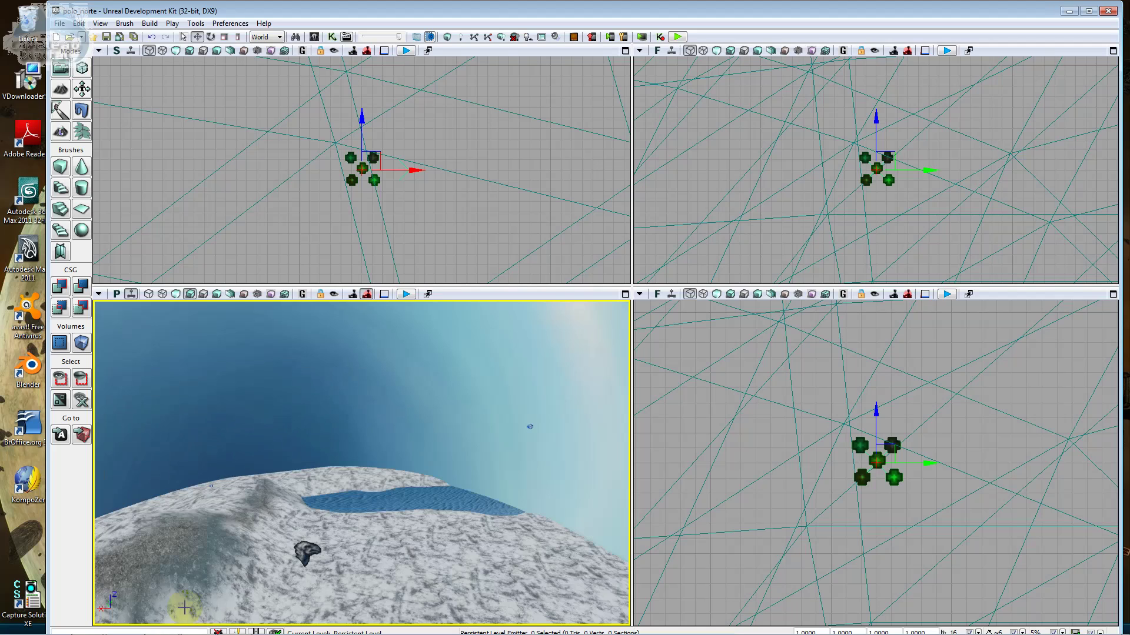
left_click_drag(185, 607, 182, 606)
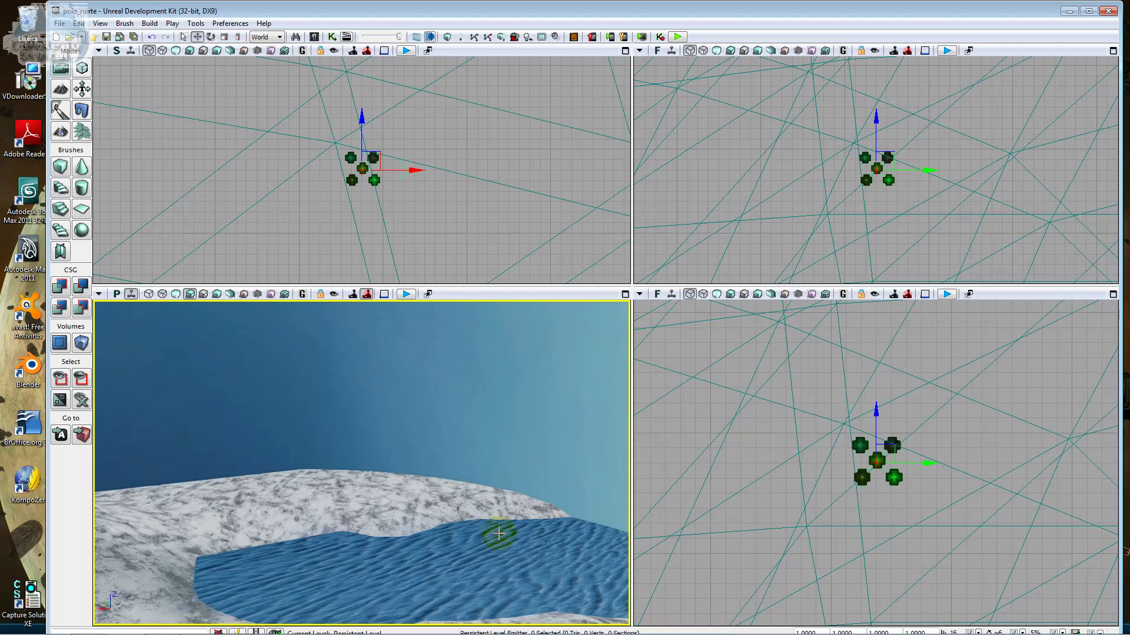
right_click_drag(461, 463, 461, 518)
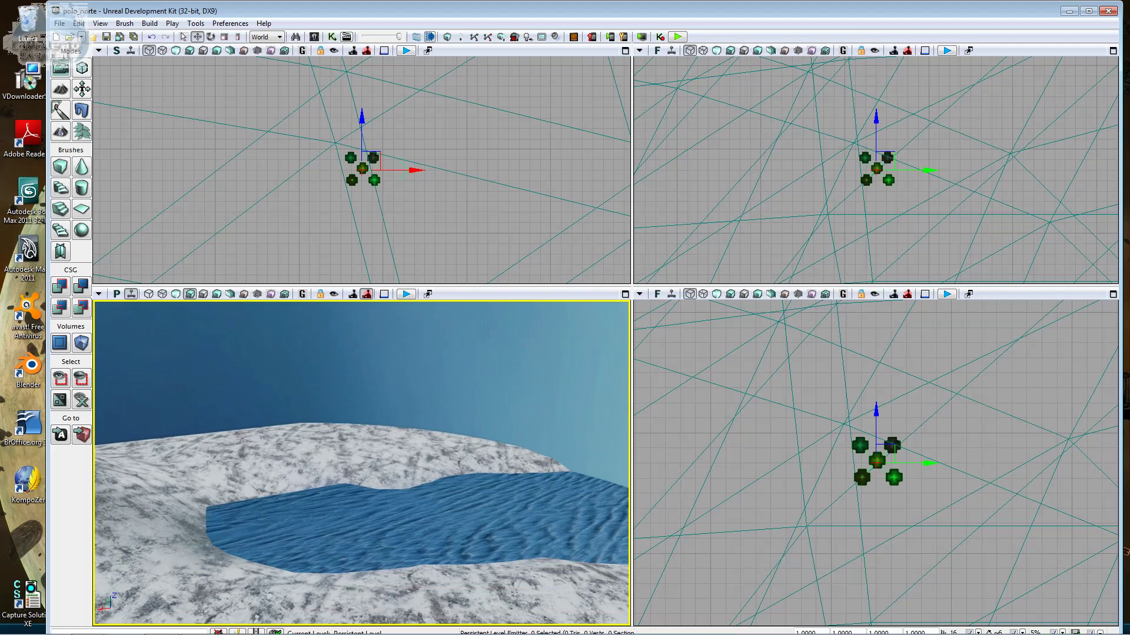
left_click(407, 293)
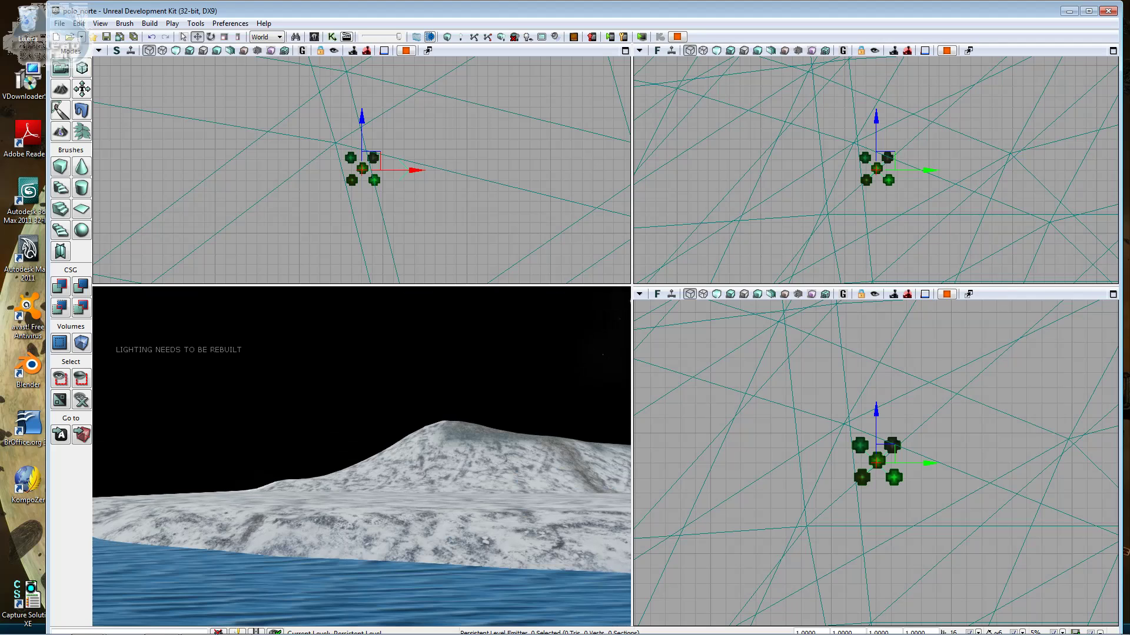
Stop the play test, maximize a viewport and add a UTWaterVolume from the Add Volume list.
key("Escape")
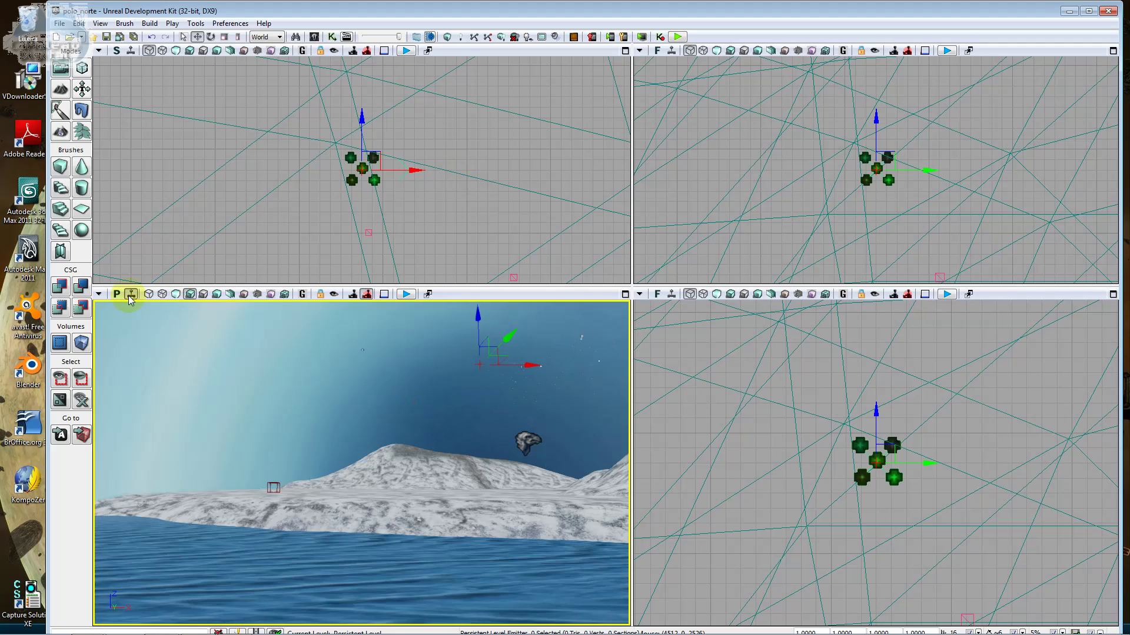
left_click(1111, 293)
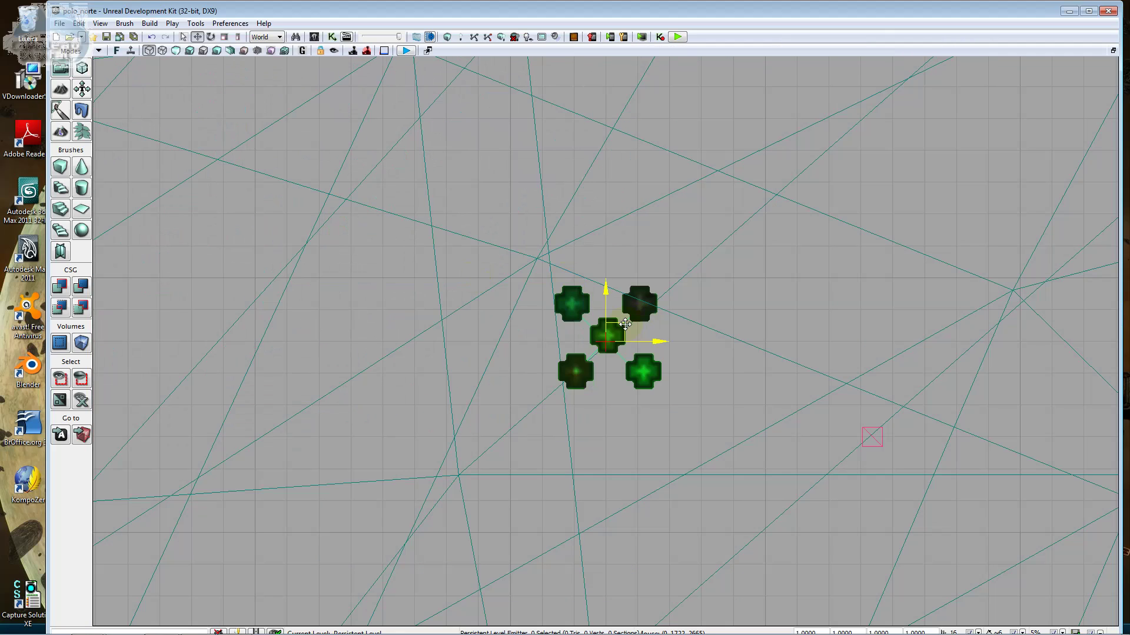
left_click(82, 343)
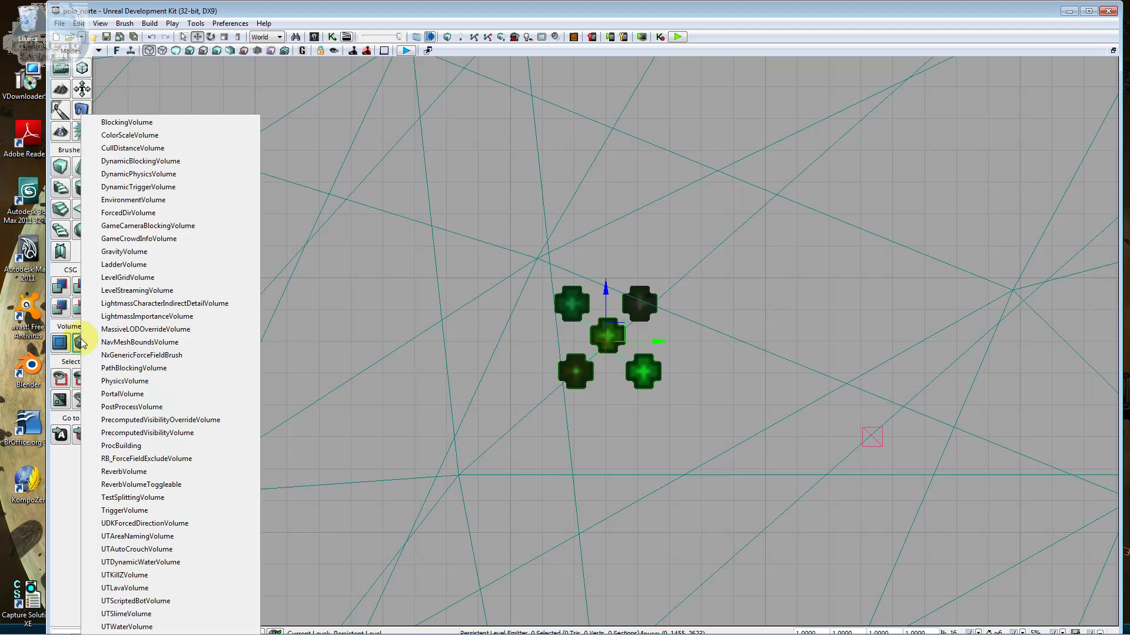
left_click(147, 628)
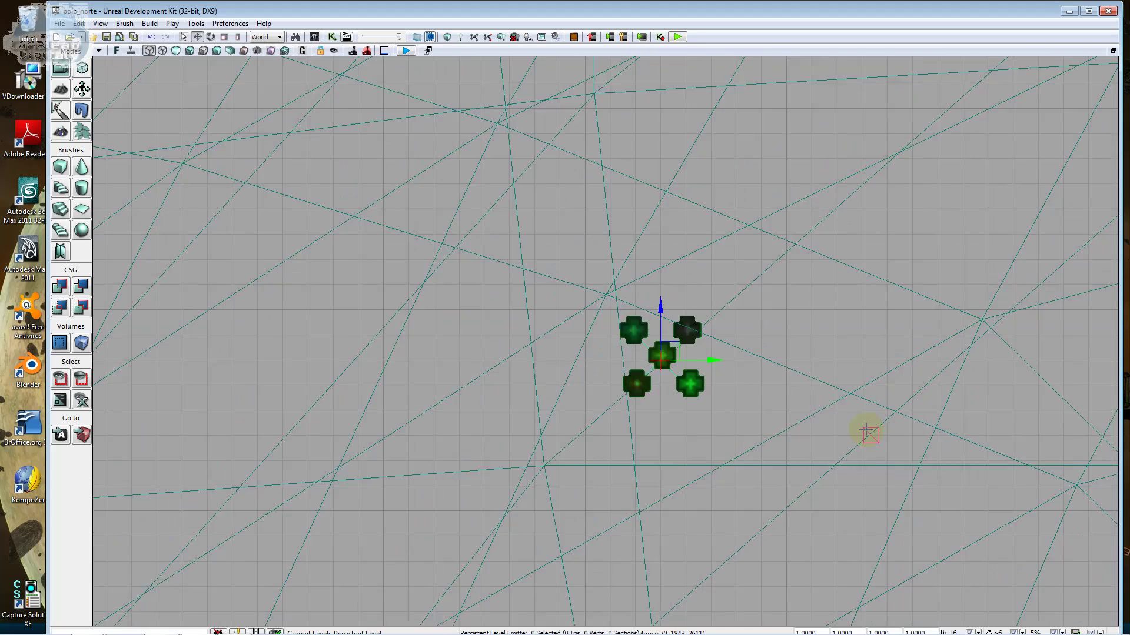
left_click_drag(866, 432, 866, 431)
Locate UTWaterVolume_0 through the actor search and center the view on it.
scroll(864, 429, "down", 2)
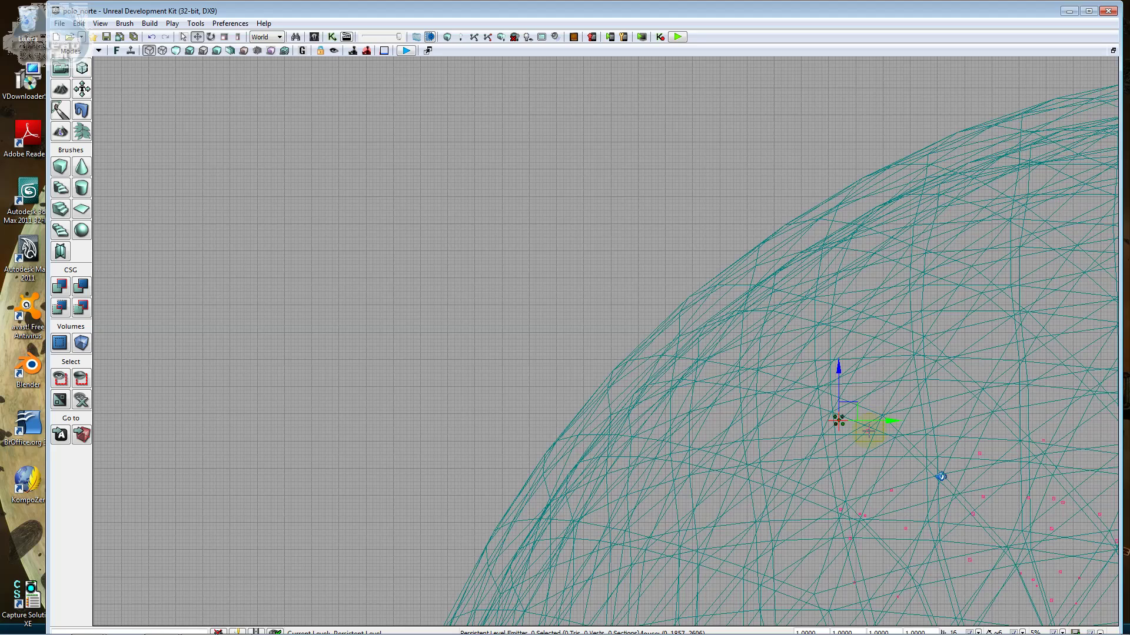
left_click(297, 38)
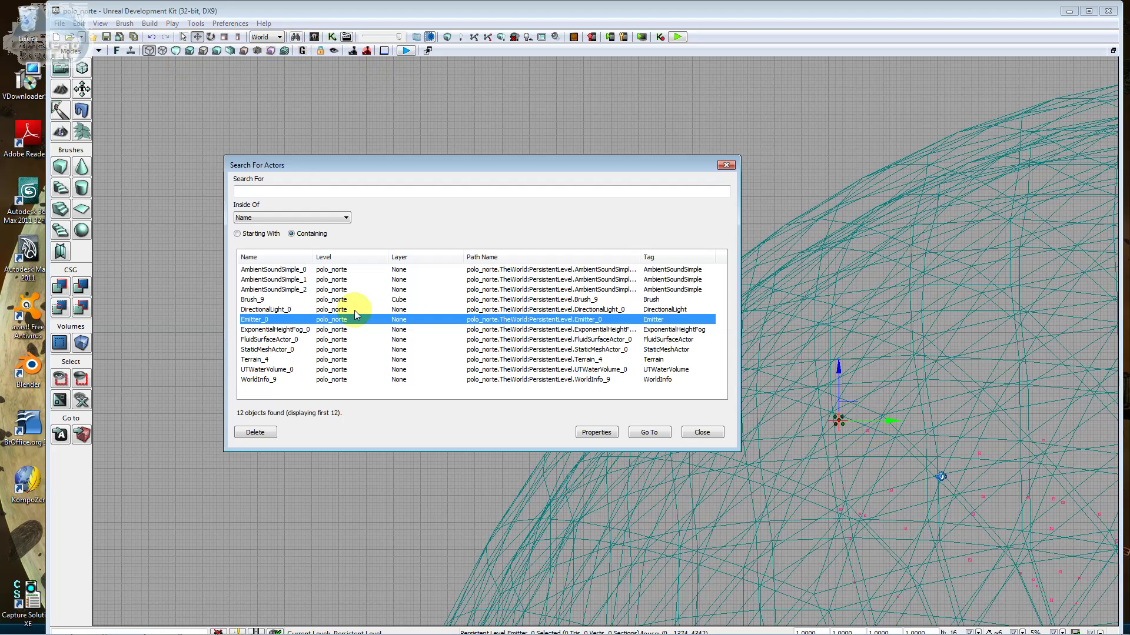
left_click(277, 369)
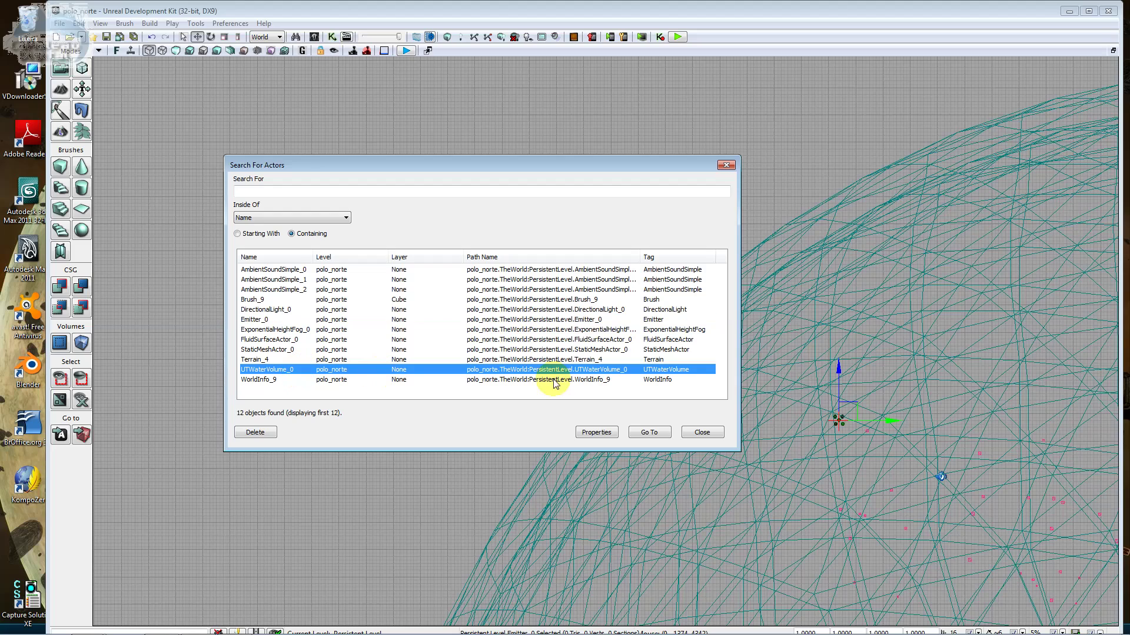
left_click(643, 431)
left_click(684, 434)
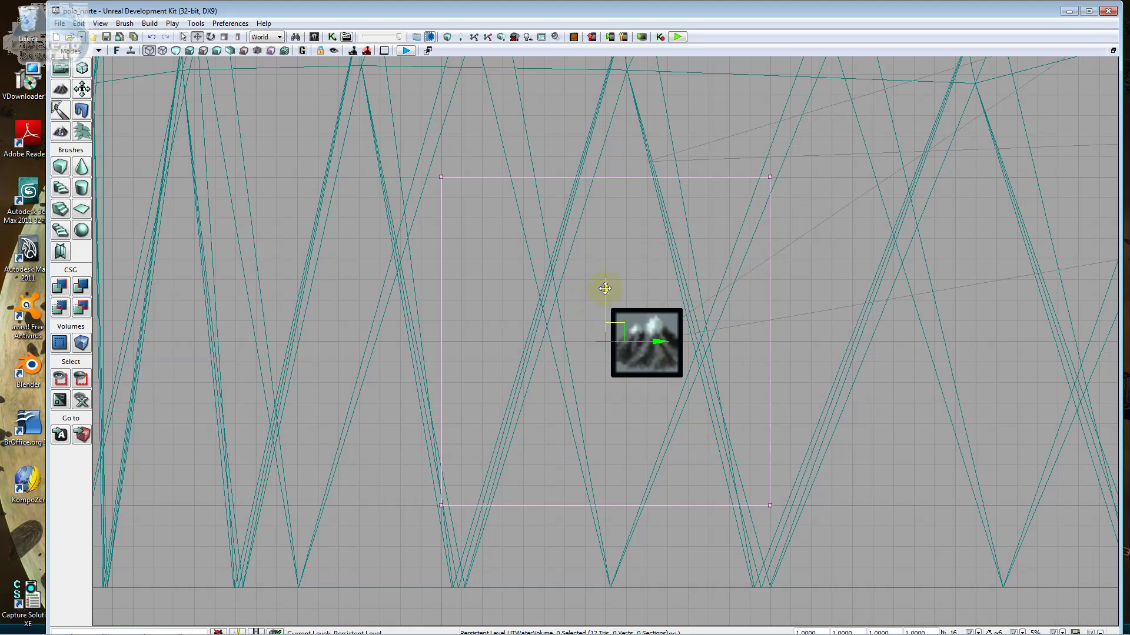
scroll(604, 291, "down", 5)
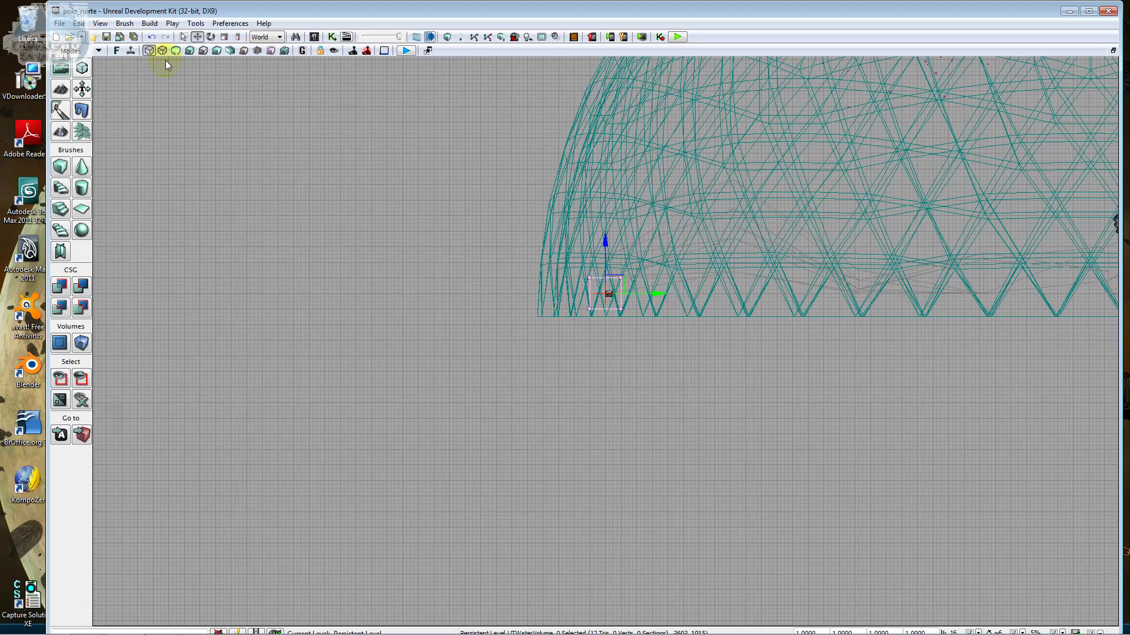
In the Top view, Alt-drag a copy of the water volume up beside the red grid.
left_click(117, 51)
left_click(117, 51)
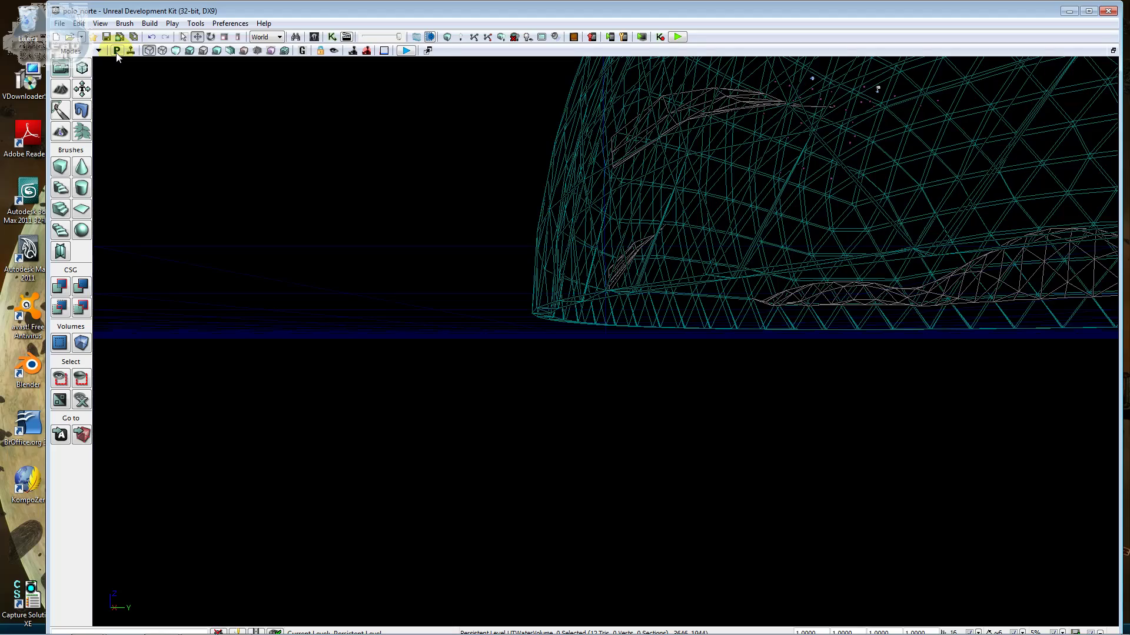
left_click(117, 52)
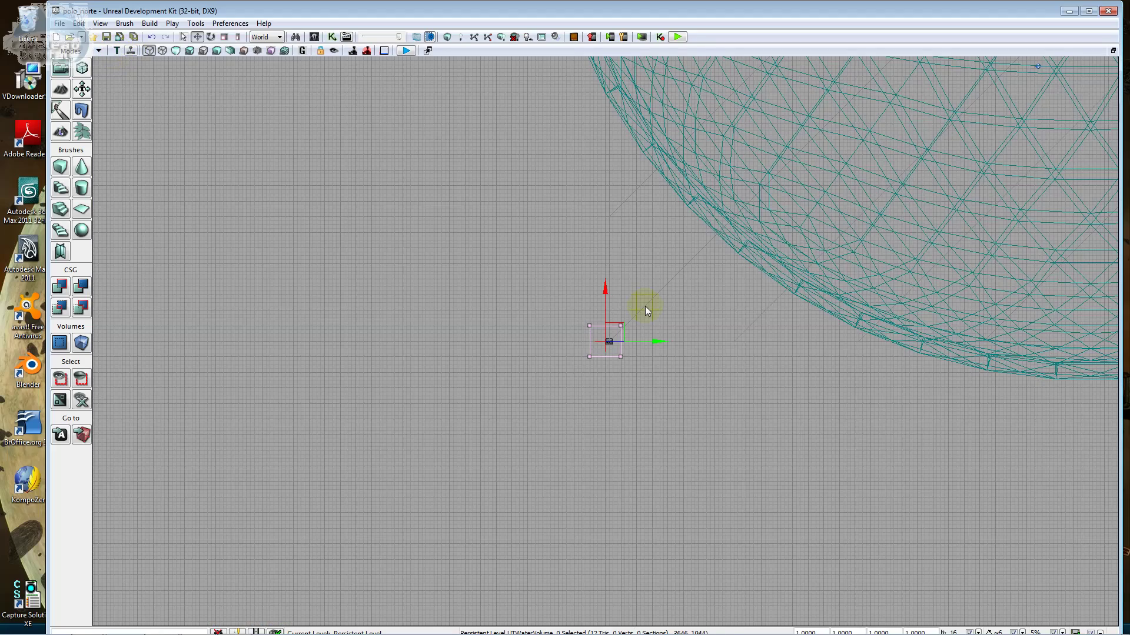
mouse_move(645, 306)
left_mouse_down()
mouse_move(393, 510)
mouse_move(454, 399)
left_mouse_up()
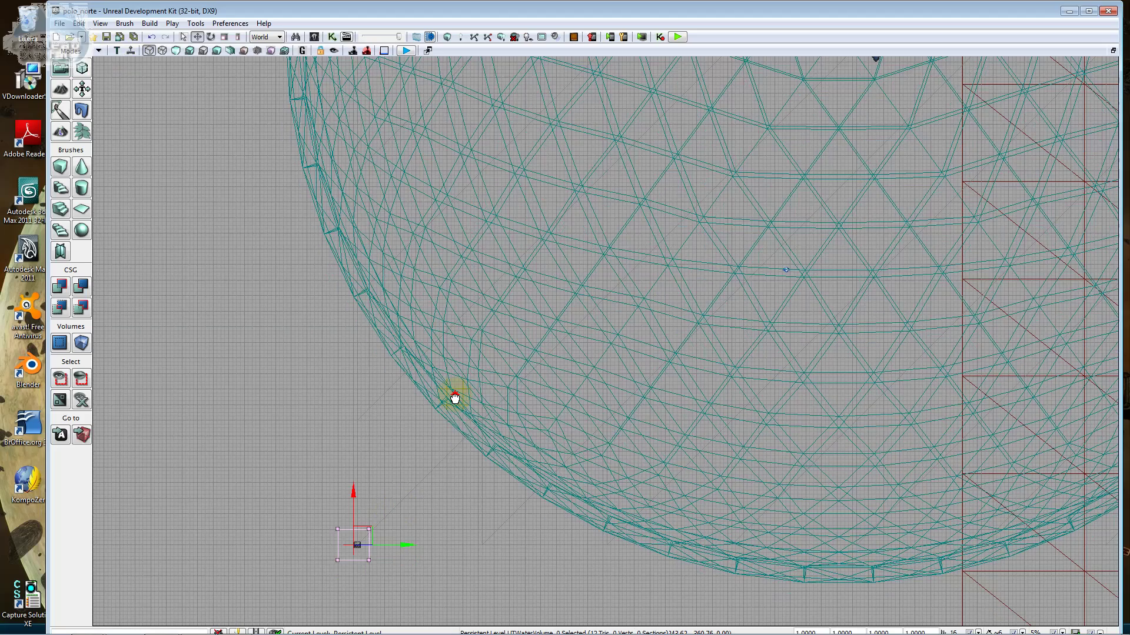
left_click_drag(455, 399, 315, 507)
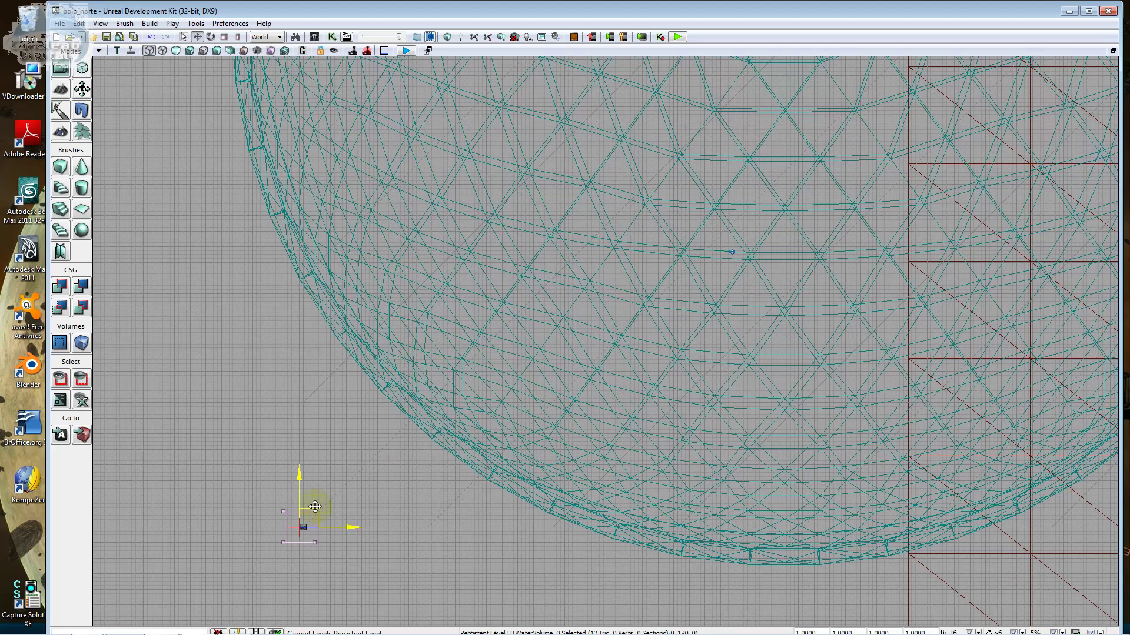
left_click_drag(315, 507, 907, 115, "alt")
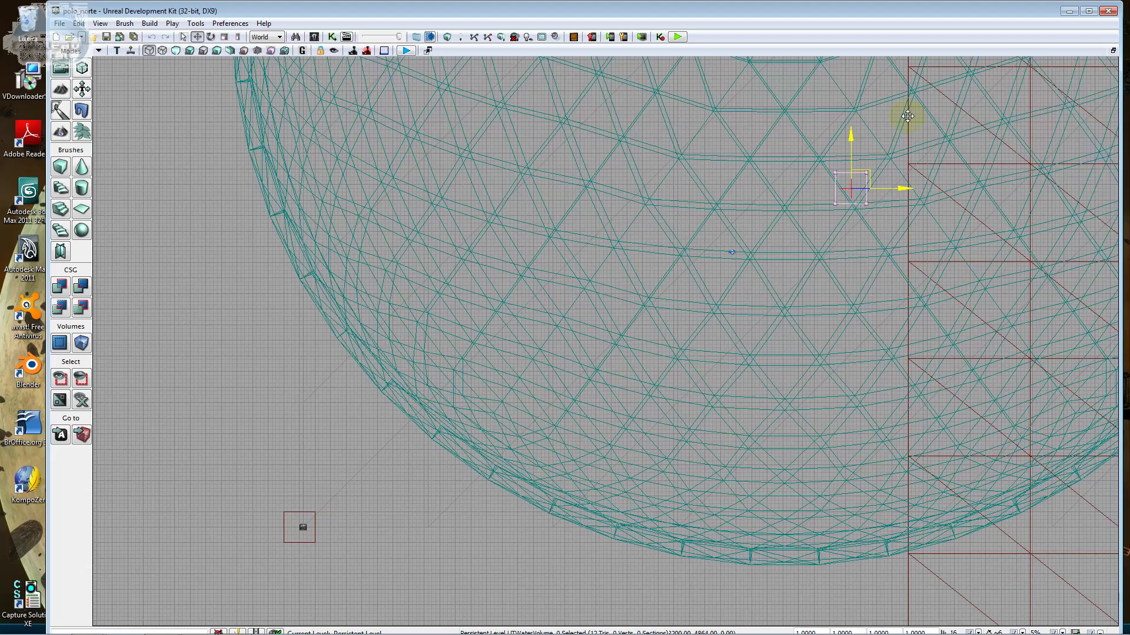
mouse_move(907, 115)
left_mouse_down()
mouse_move(939, 110)
mouse_move(435, 318)
mouse_move(451, 289)
left_mouse_up()
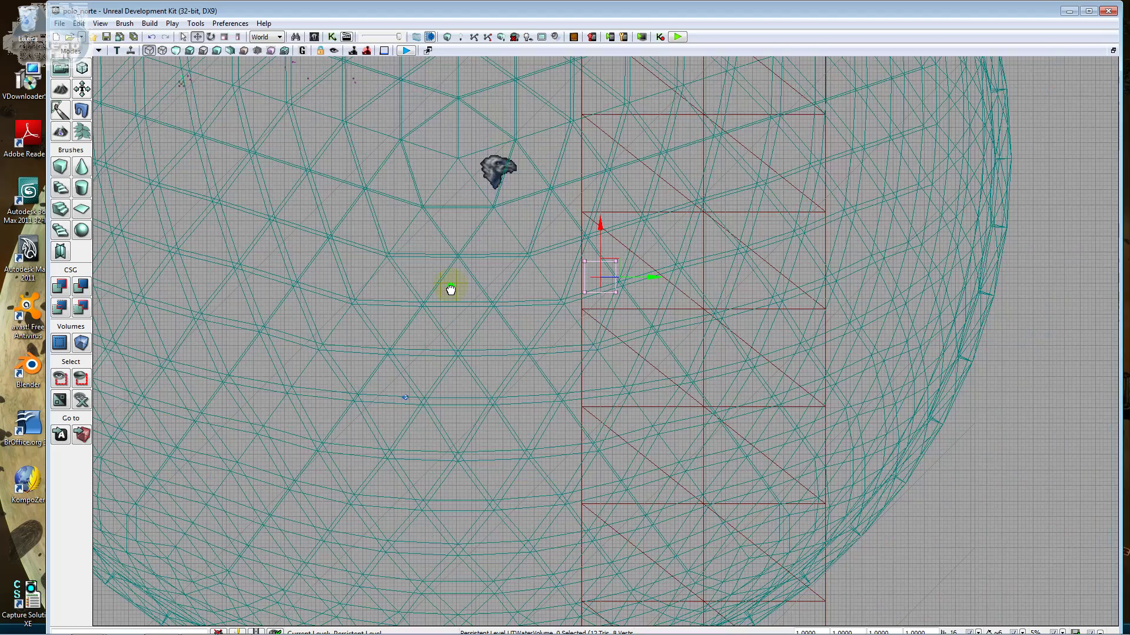
left_click_drag(451, 289, 494, 355)
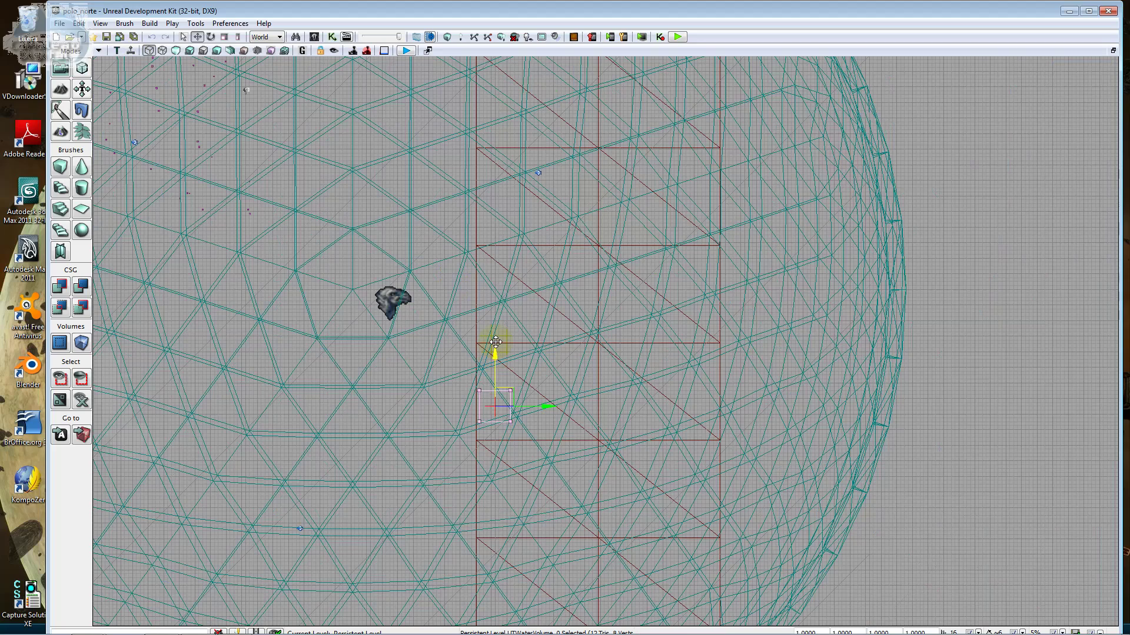
mouse_move(494, 354)
left_mouse_down("ctrl")
mouse_move(494, 37)
mouse_move(259, 18)
left_mouse_up("ctrl")
Scale up the water volume and move it right along the green axis.
left_click(224, 36)
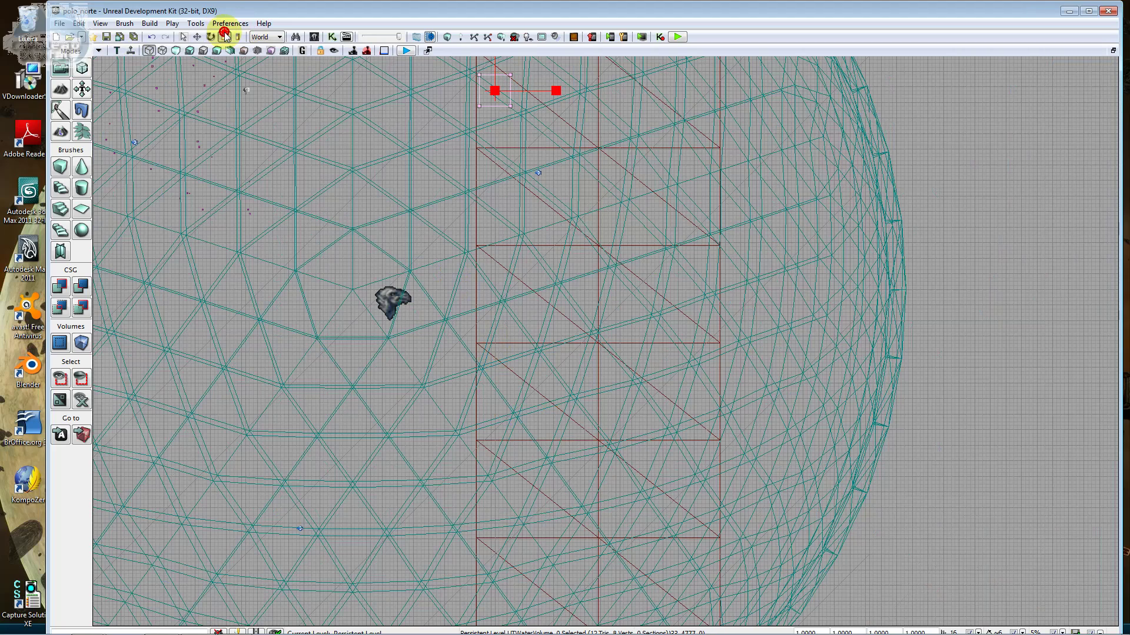
left_click_drag(556, 92, 391, 69)
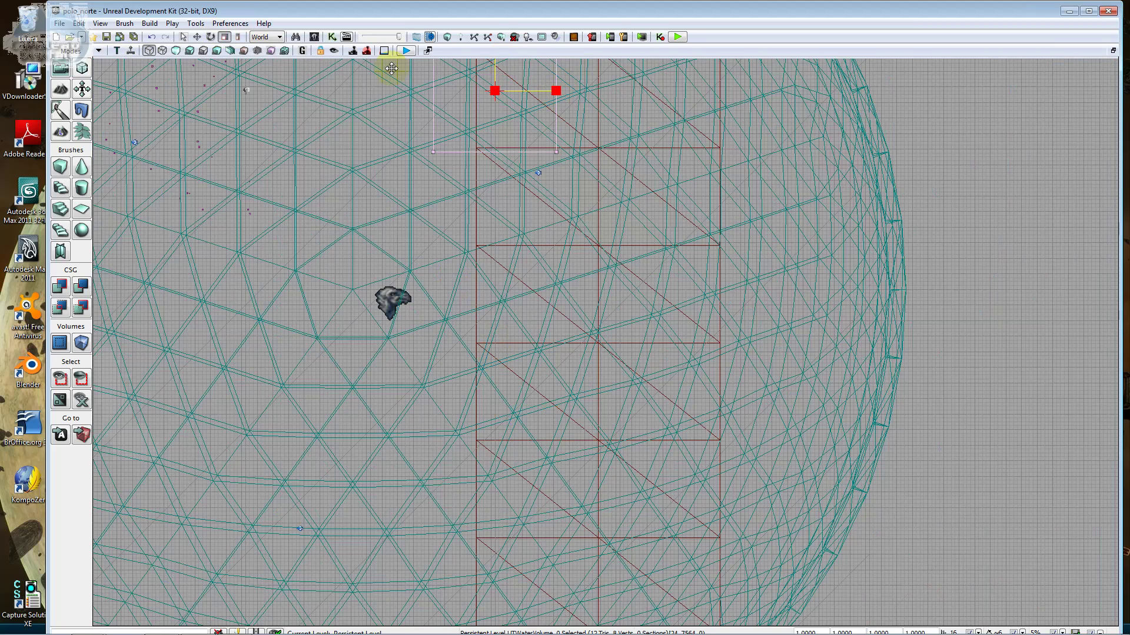
left_click(197, 36)
left_click_drag(490, 184, 404, 338)
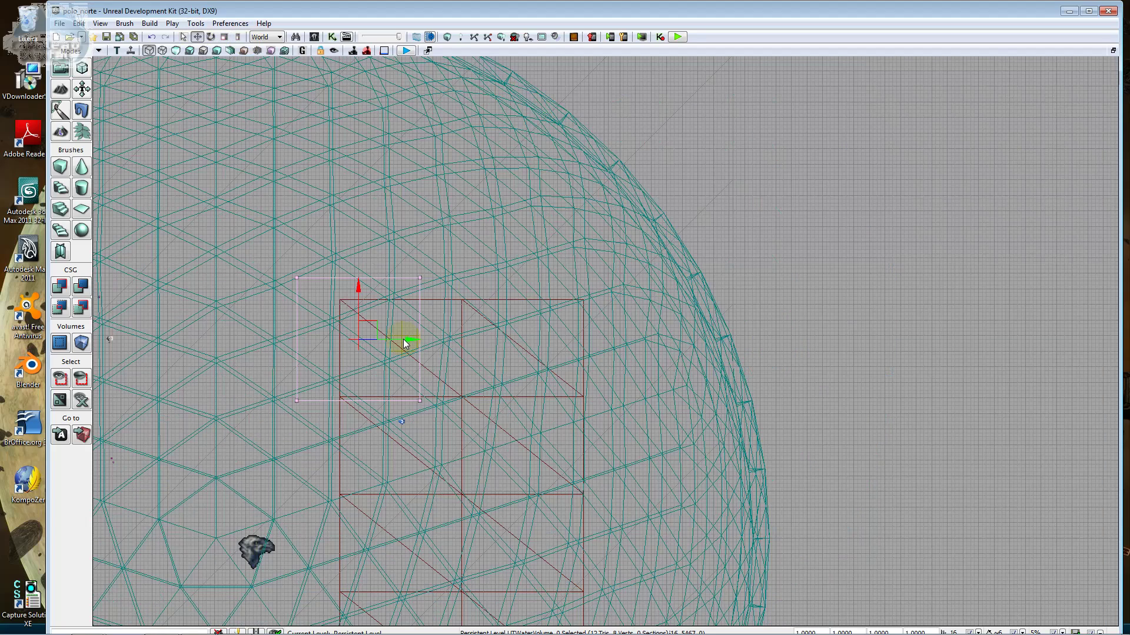
left_click_drag(404, 339, 462, 339)
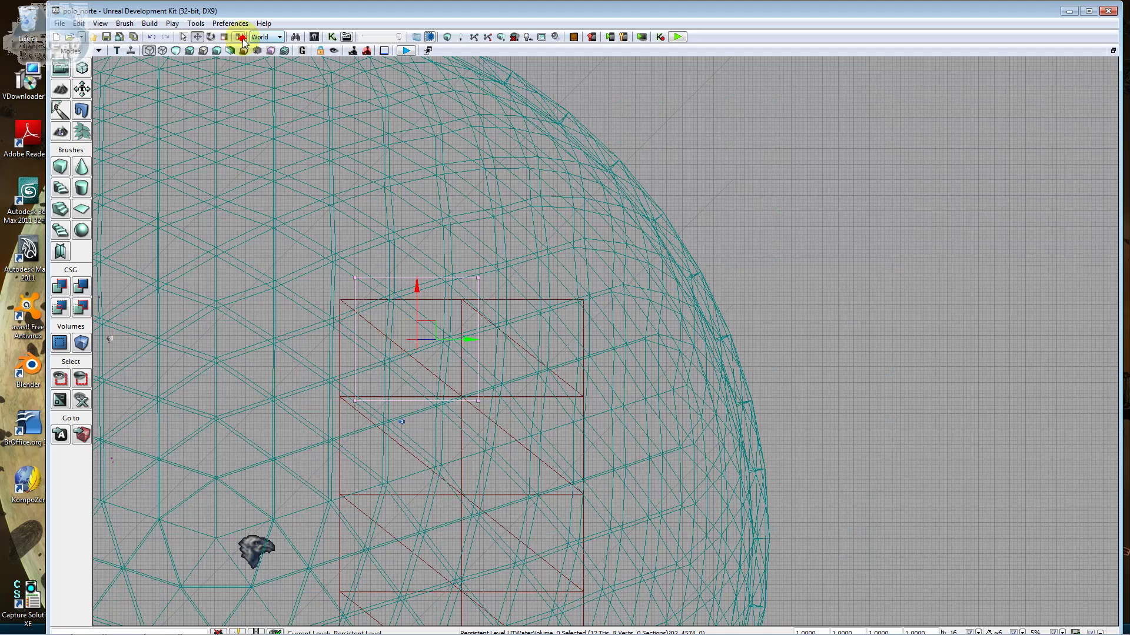
Widen the volume with Non-uniform Scale and nudge it to line up with the red grid.
left_click(240, 36)
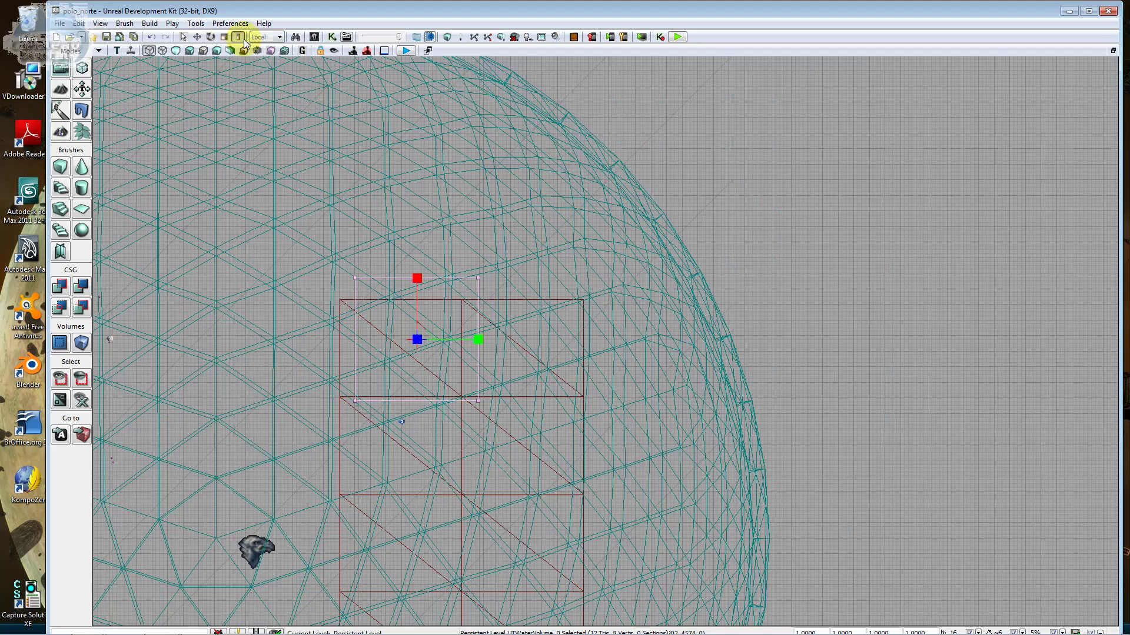
left_click_drag(478, 339, 509, 340)
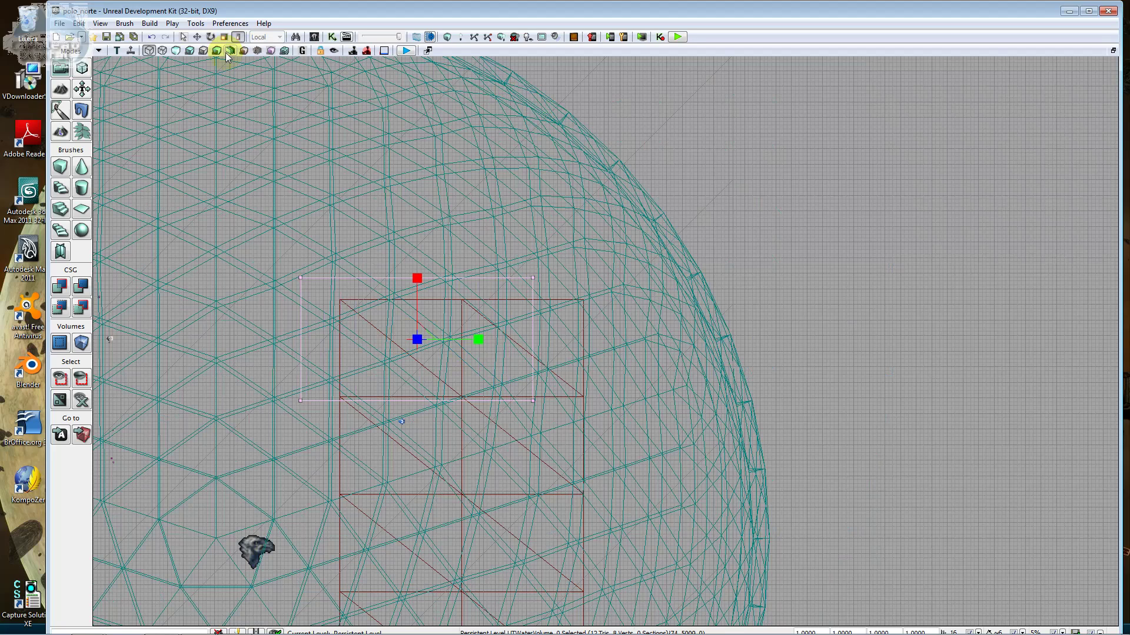
left_click(197, 36)
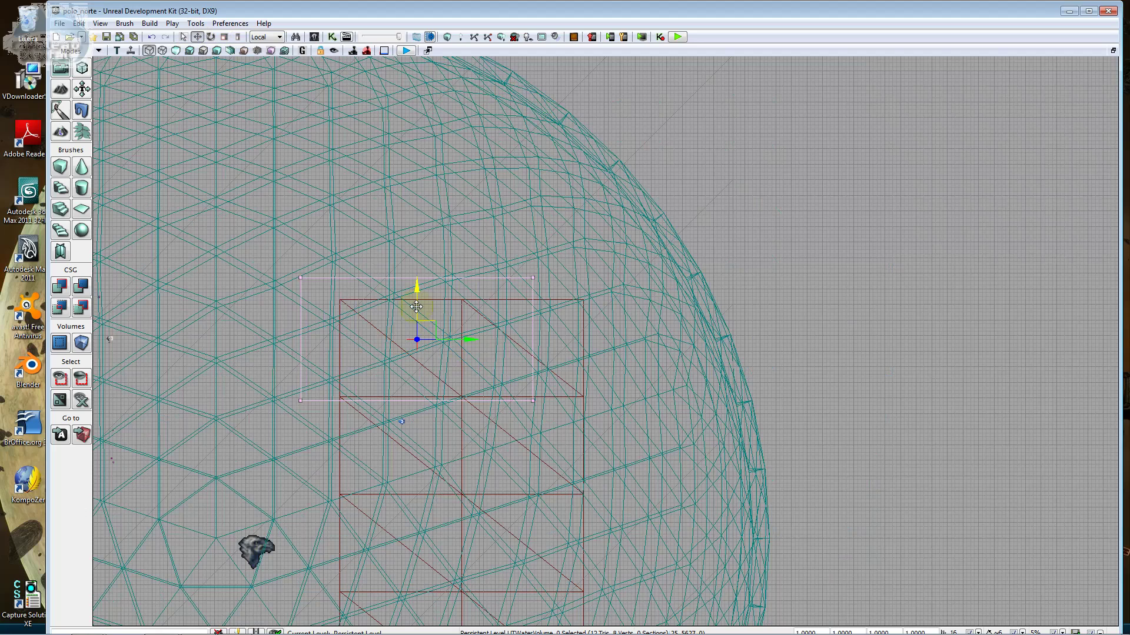
left_click_drag(416, 306, 420, 335)
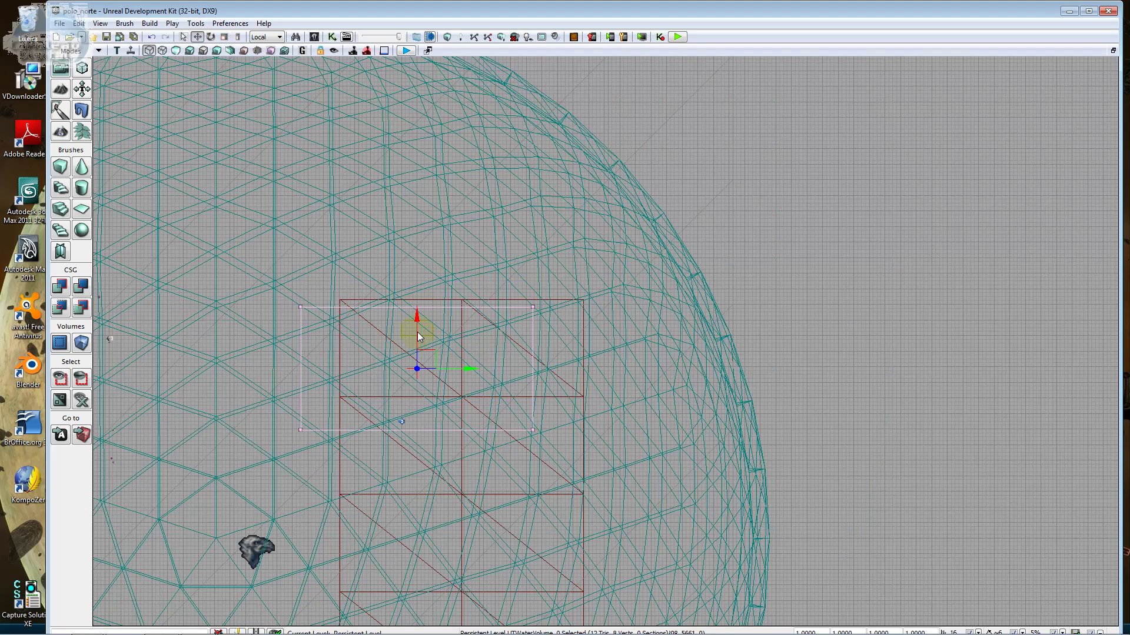
left_click_drag(420, 336, 420, 321)
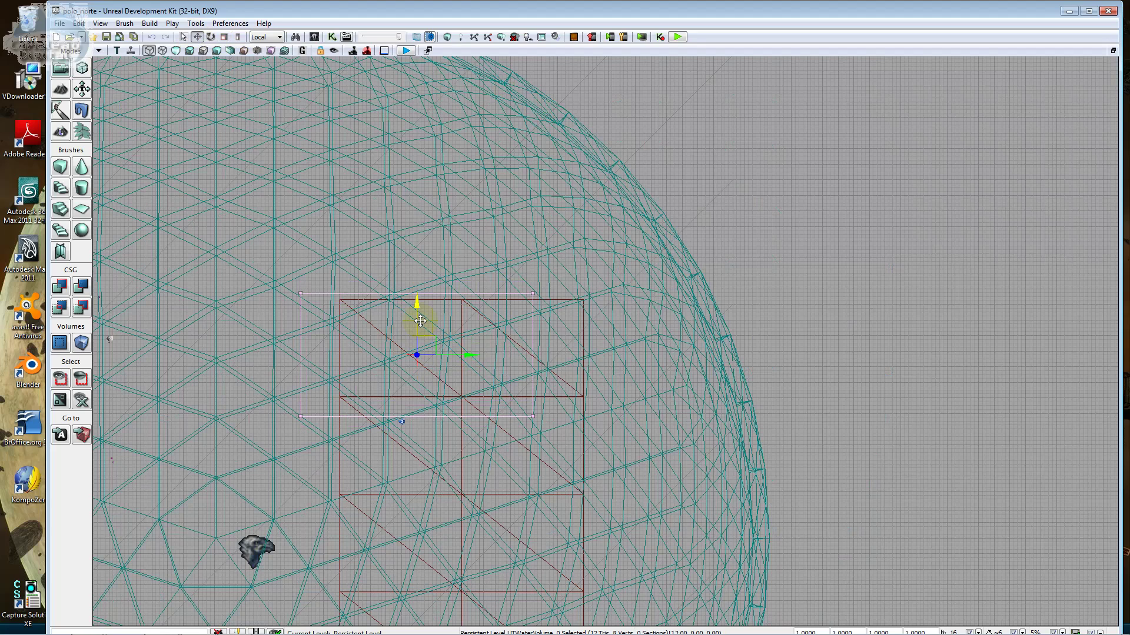
left_click_drag(462, 353, 507, 343)
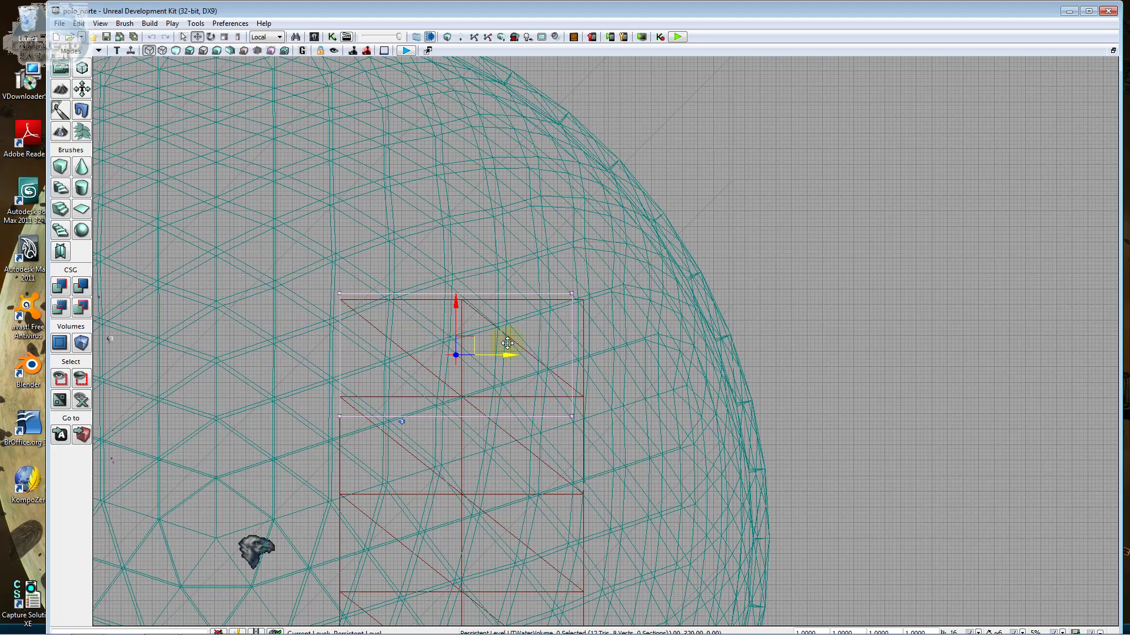
left_click(238, 37)
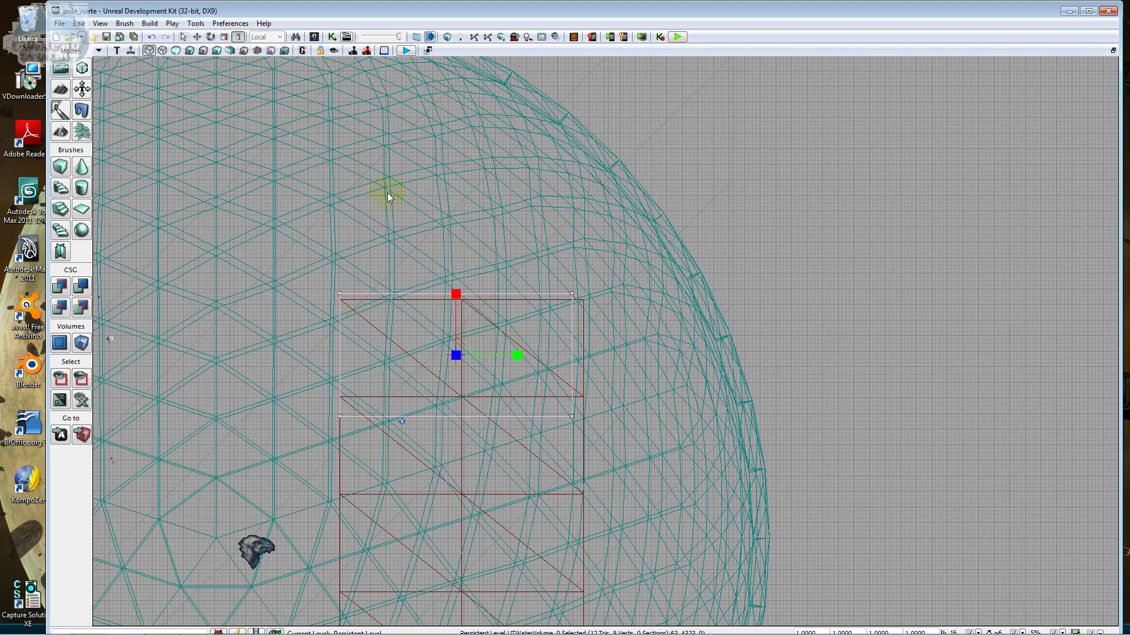
left_click_drag(518, 355, 523, 356)
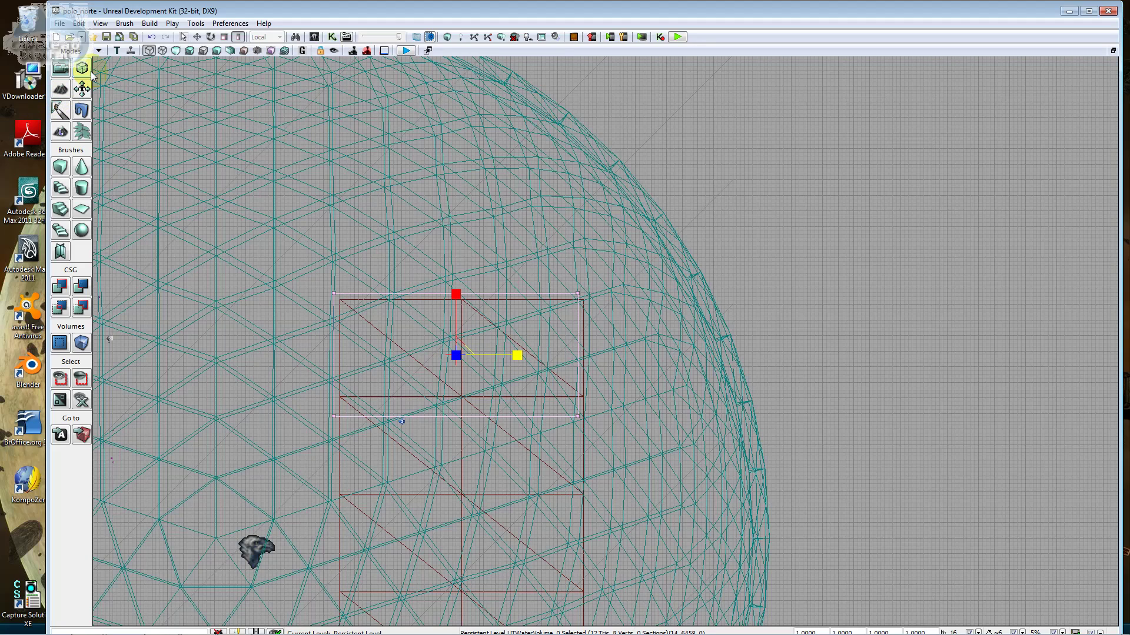
left_click(198, 37)
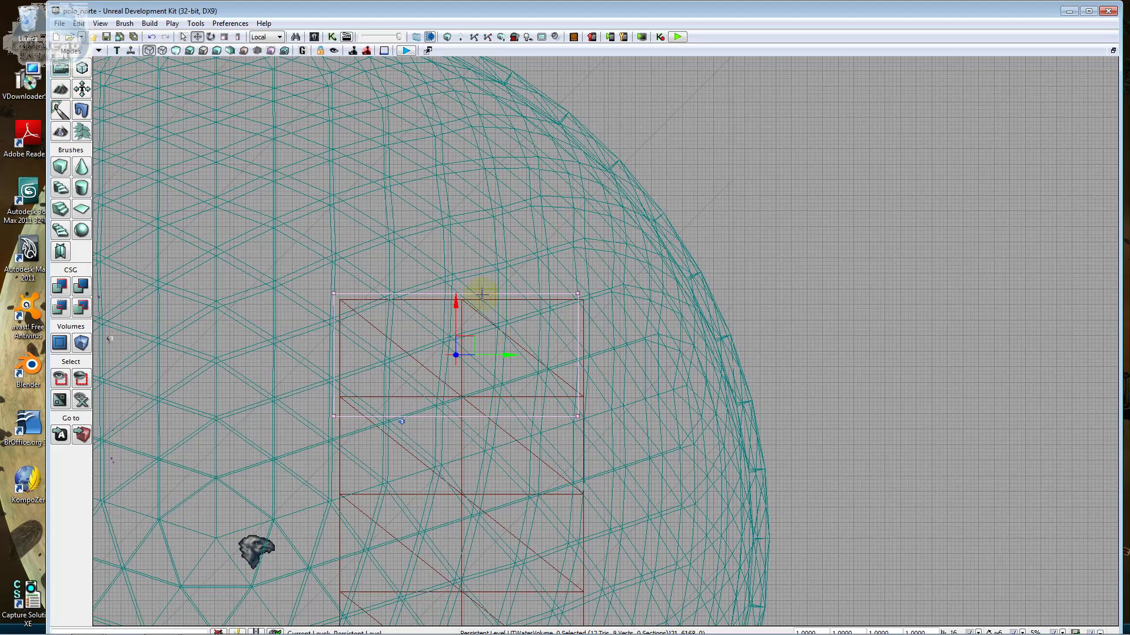
left_click_drag(507, 357, 514, 355)
Stretch the water volume vertically so it rises tall inside the sky dome.
left_click(248, 50)
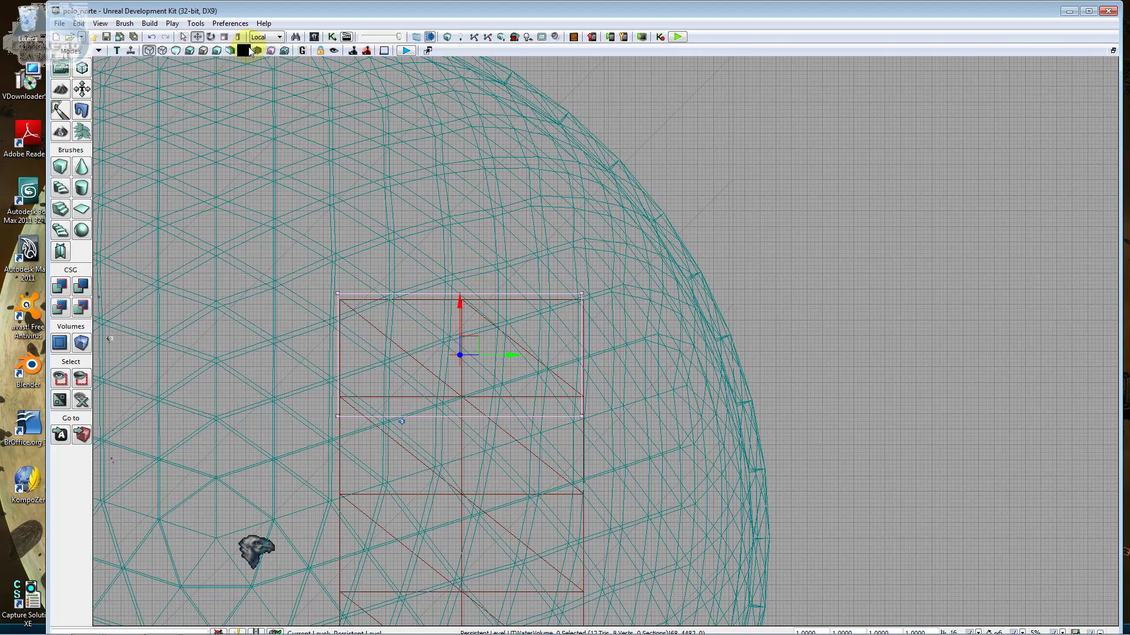
left_click(238, 37)
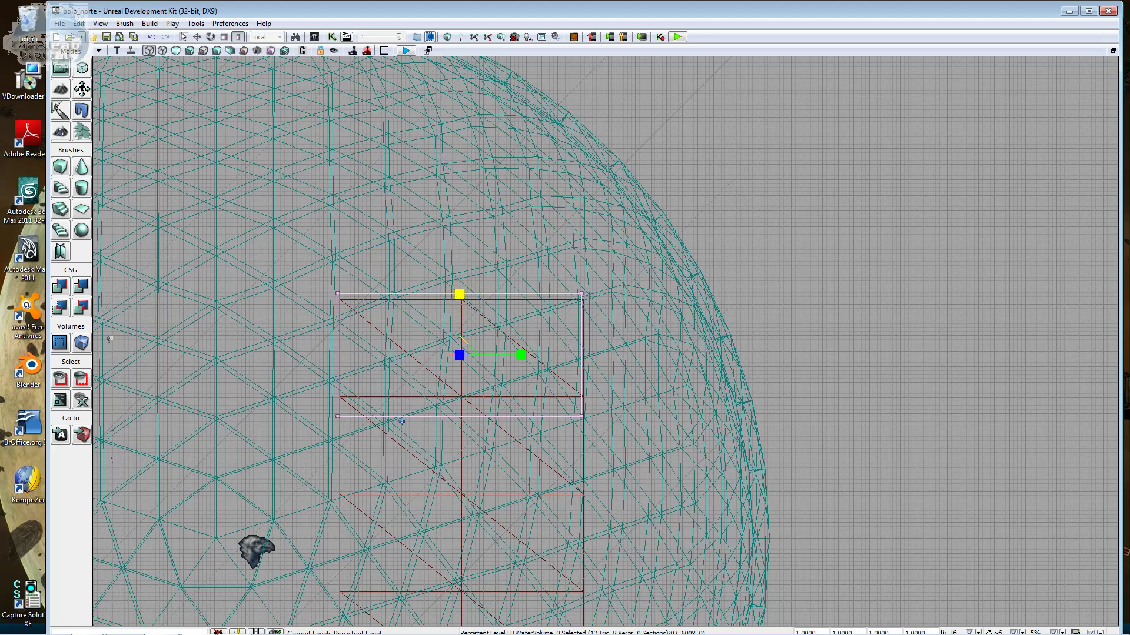
left_click_drag(460, 294, 460, 247)
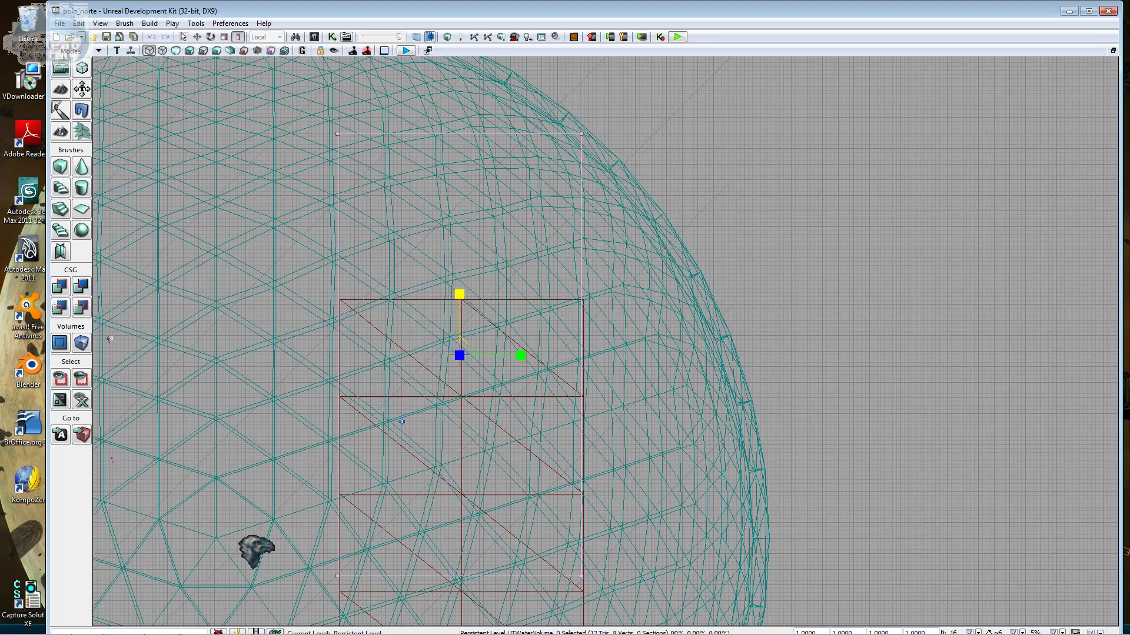
left_click_drag(460, 294, 460, 271)
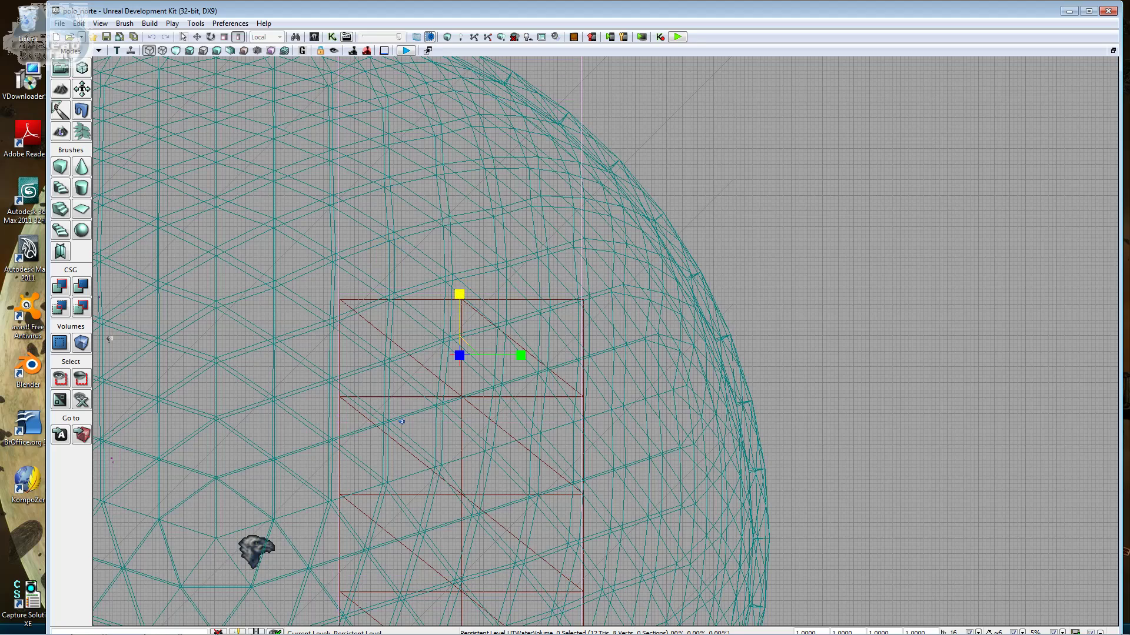
scroll(459, 369, "down", 3)
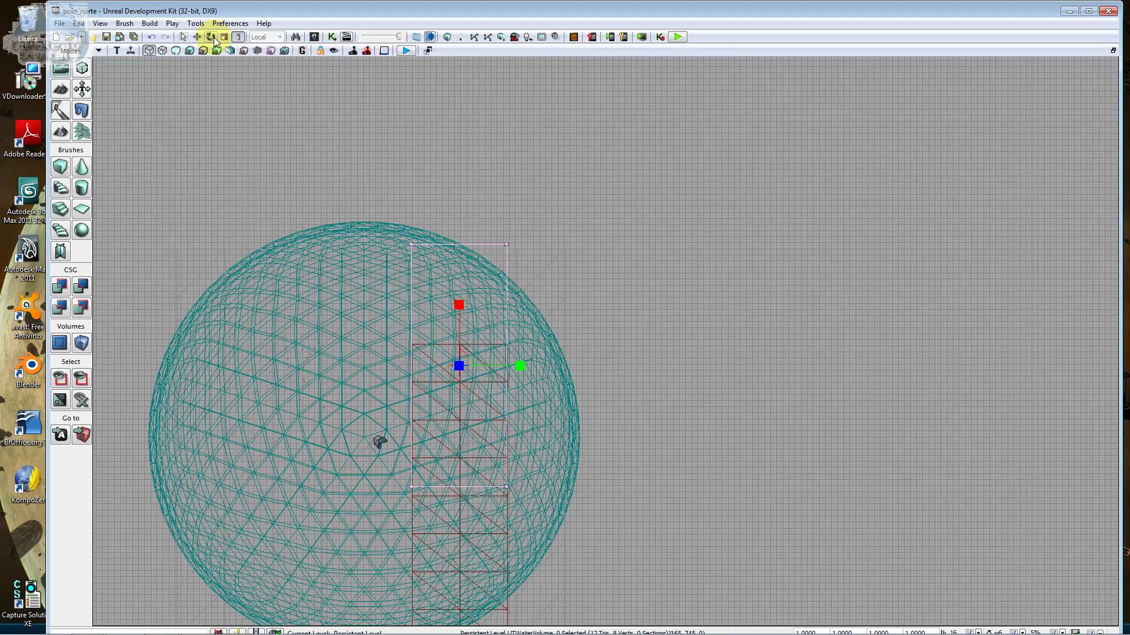
Drag the water volume down along Z in the Front view, then restore four viewports.
left_click(197, 37)
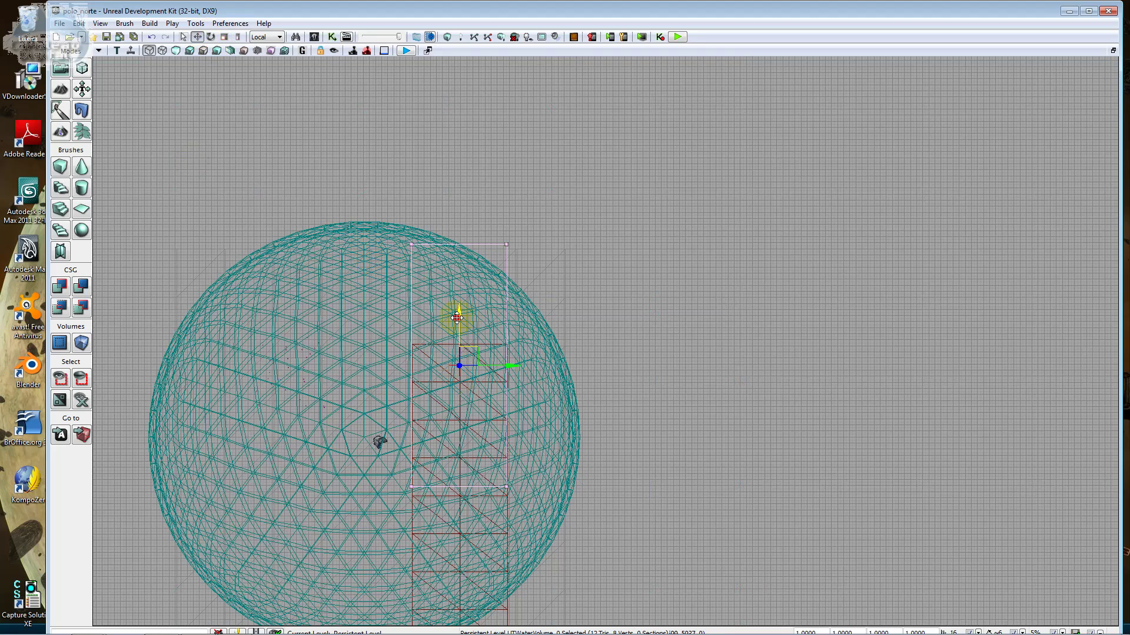
left_click_drag(456, 318, 468, 429)
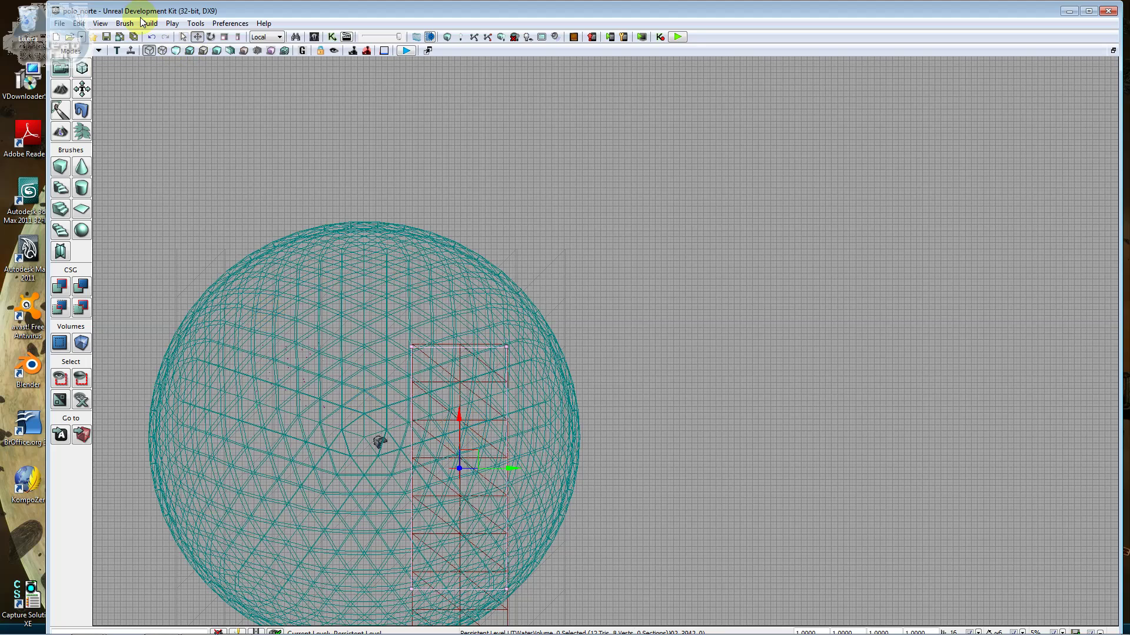
left_click(116, 50)
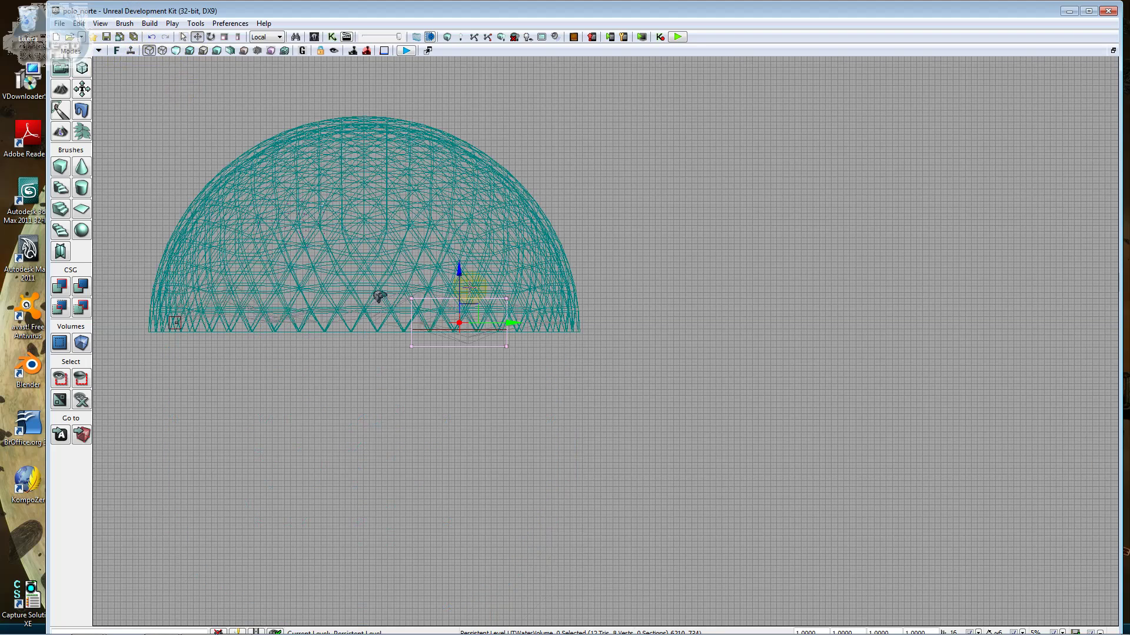
scroll(450, 304, "up", 3)
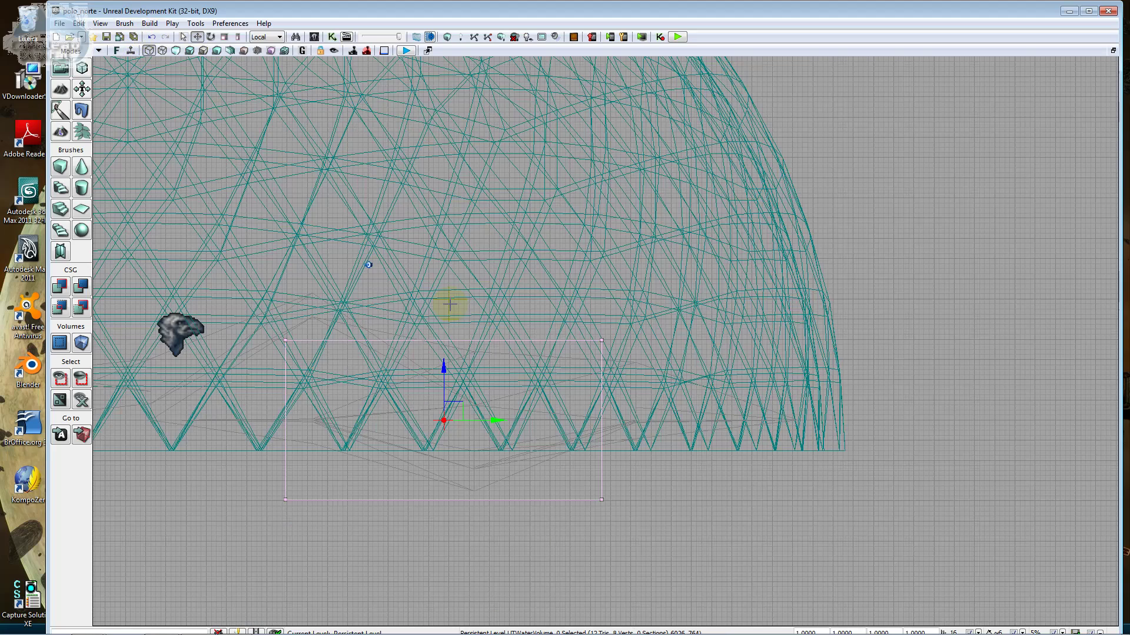
left_click_drag(445, 366, 448, 407)
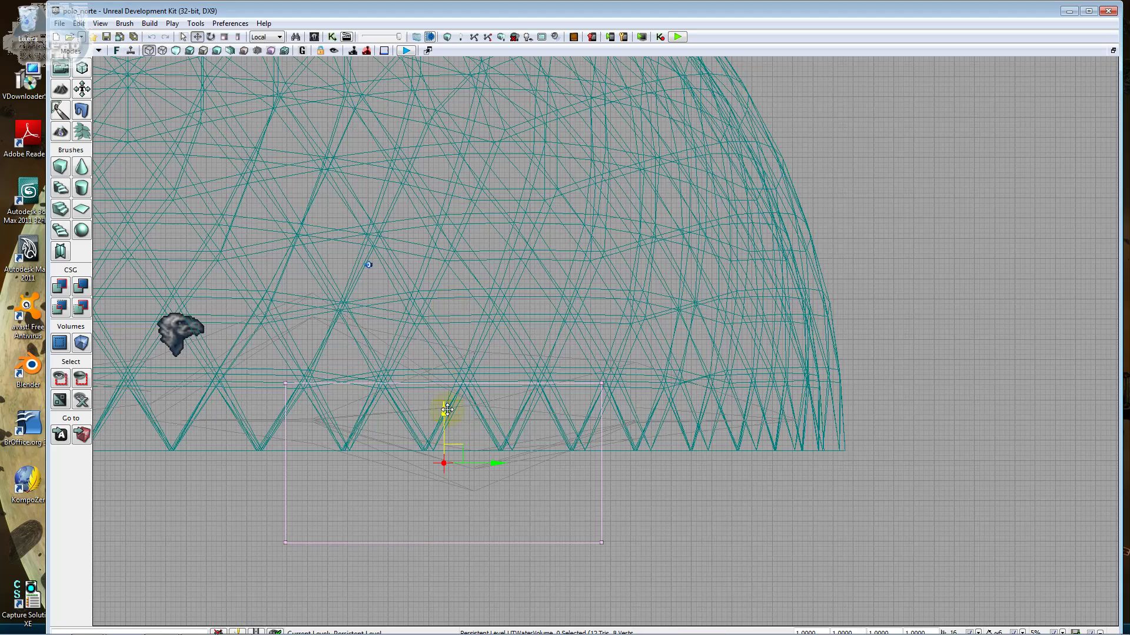
left_click(1112, 50)
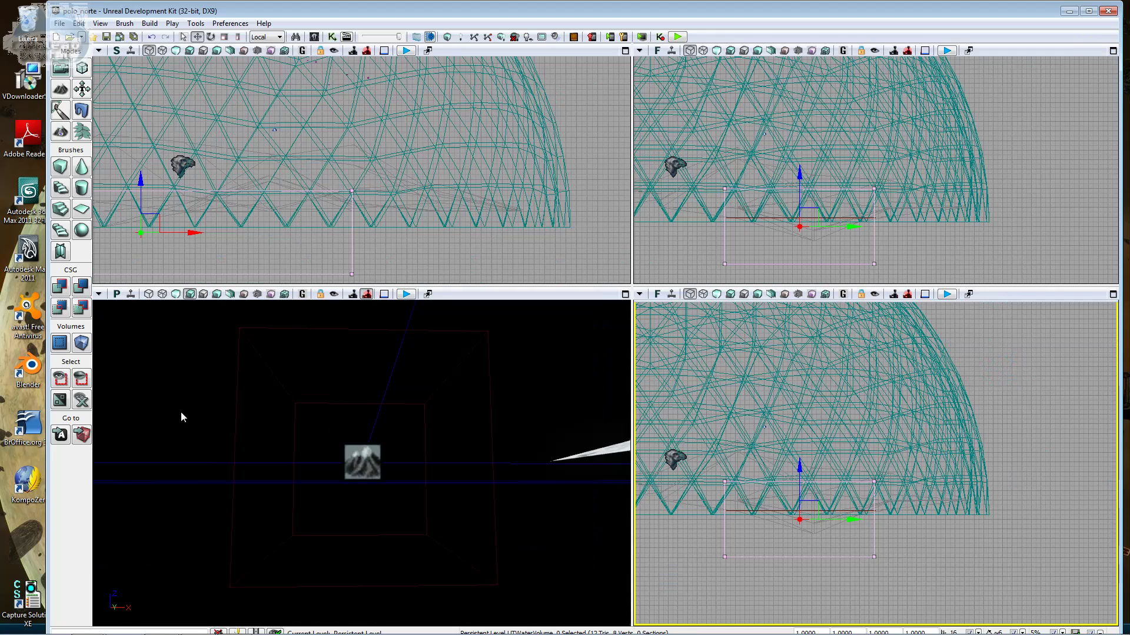
Frame the ExponentialHeightFog actor and fly the perspective camera over the snow toward the lake.
left_click(59, 435)
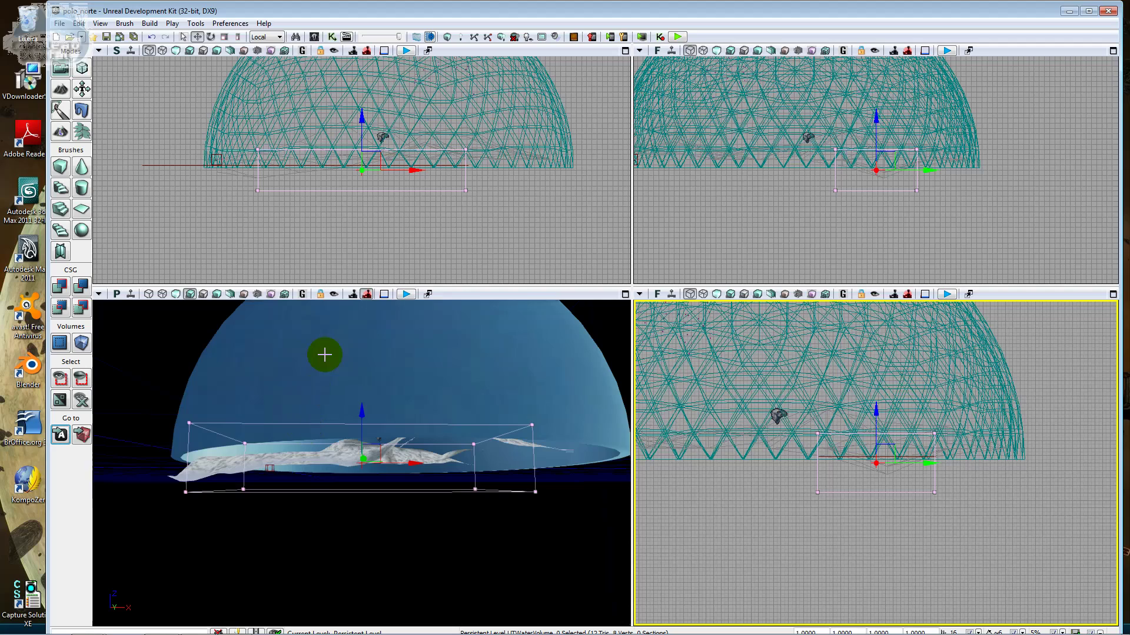
left_click_drag(305, 427, 212, 383)
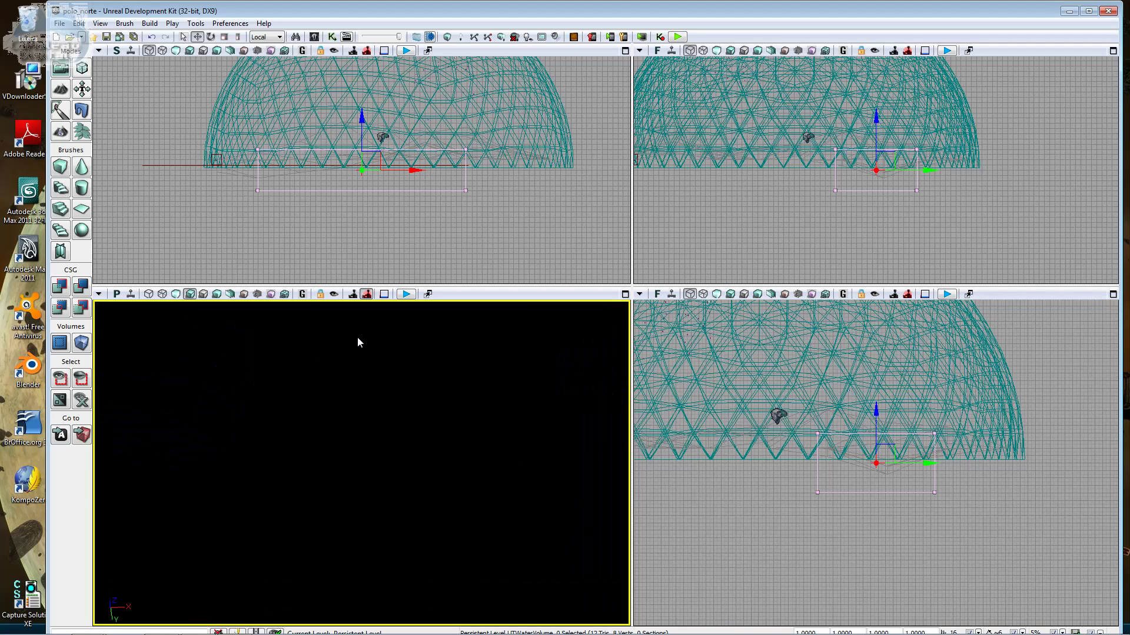
left_click(383, 136)
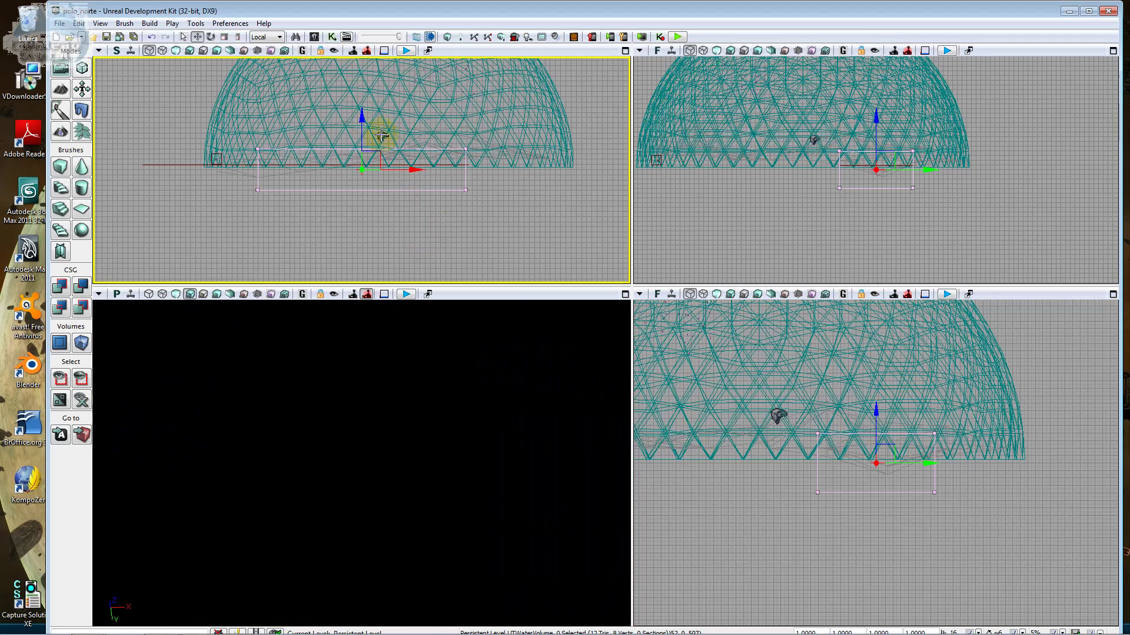
left_click(383, 137)
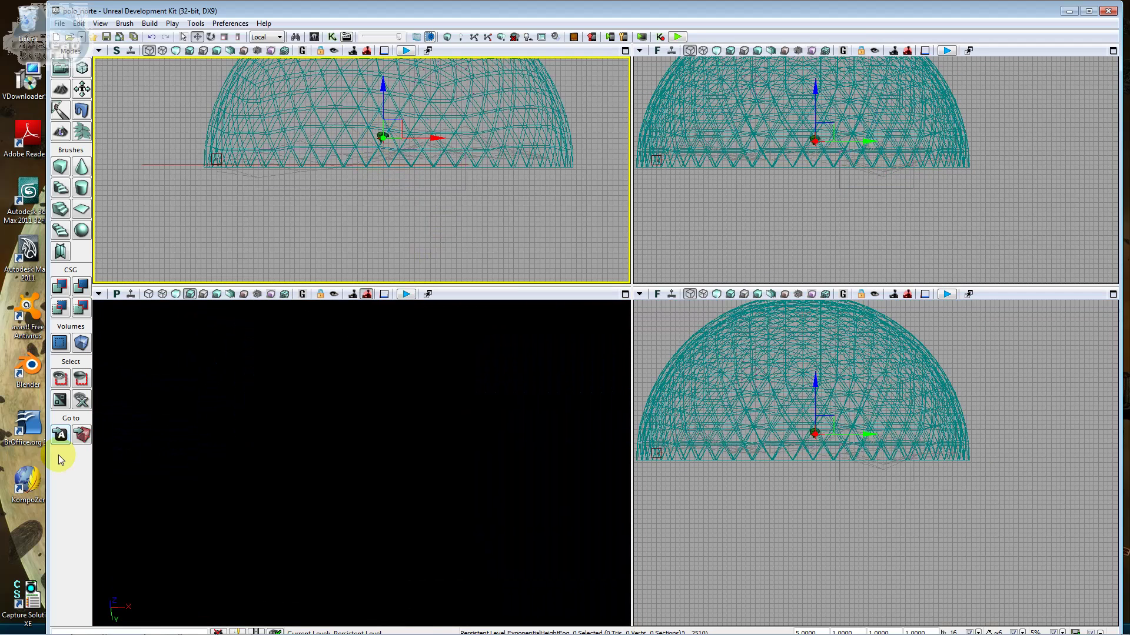
left_click(60, 434)
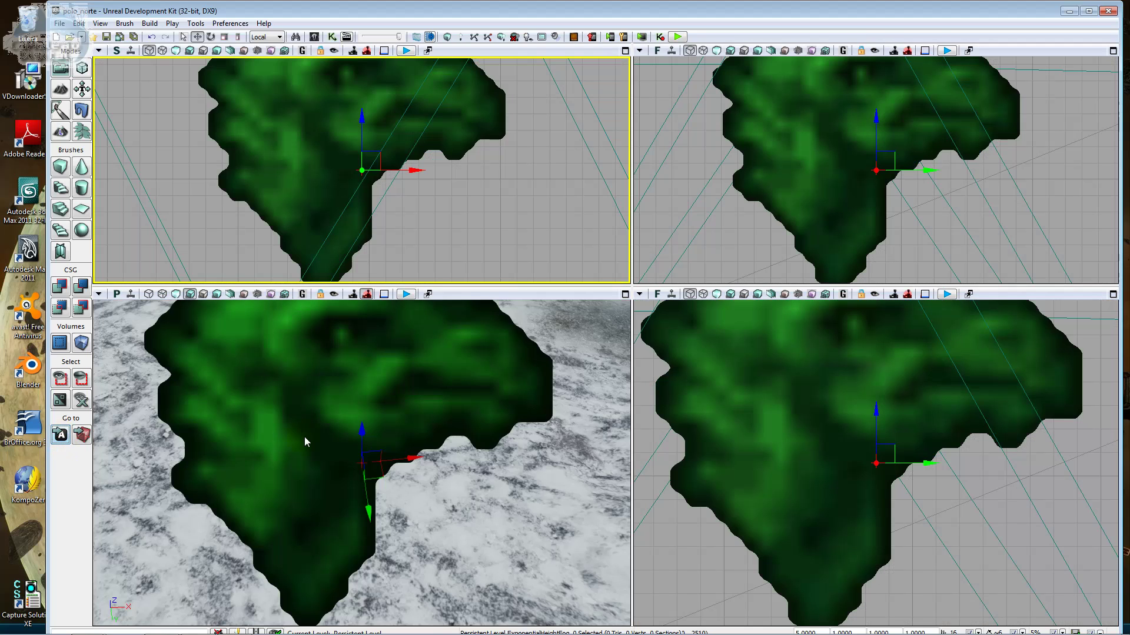
mouse_move(406, 432)
left_mouse_down()
mouse_move(362, 322)
mouse_move(365, 347)
left_mouse_up()
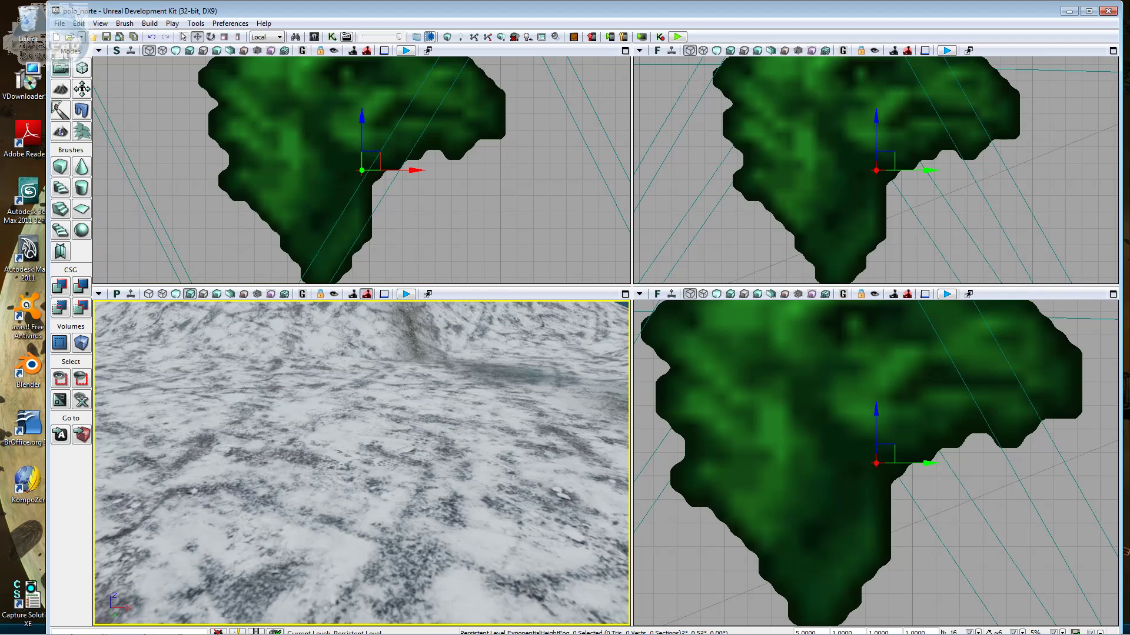
left_click_drag(365, 348, 412, 347)
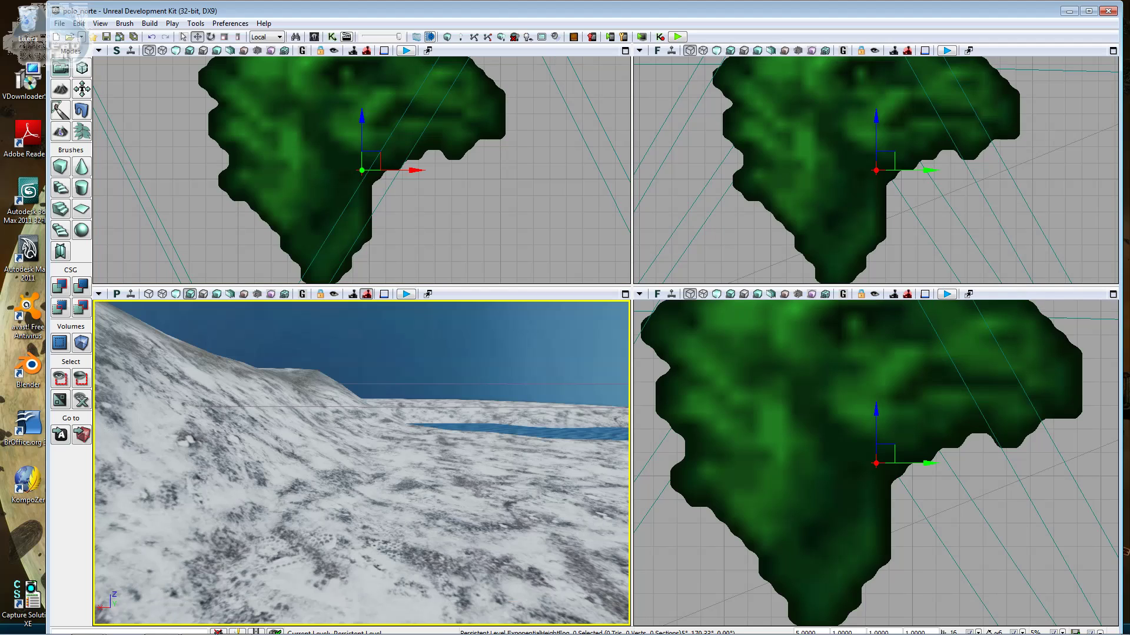
left_click_drag(365, 347, 320, 306)
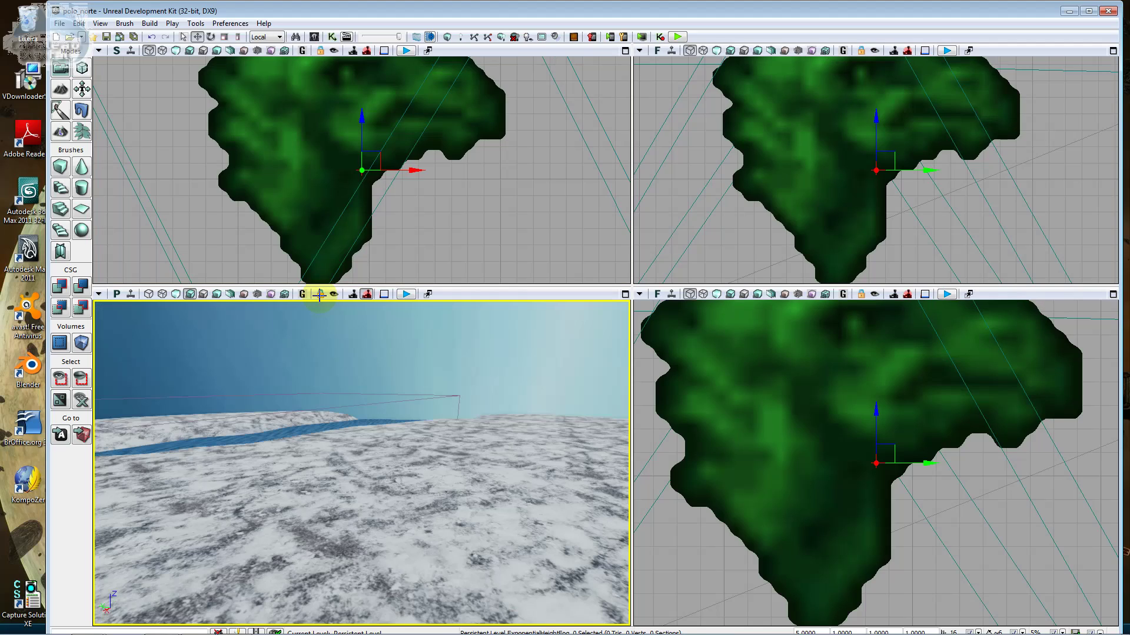
Select the lake's water volume and open its UTWaterVolume Properties window.
left_click(408, 400)
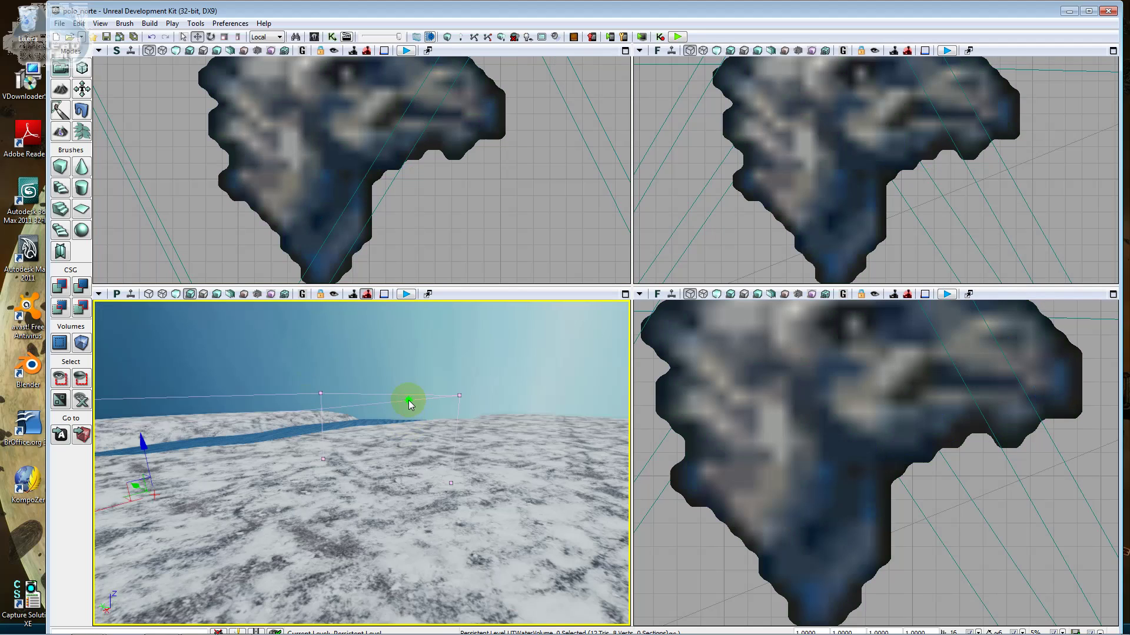
right_click(409, 403)
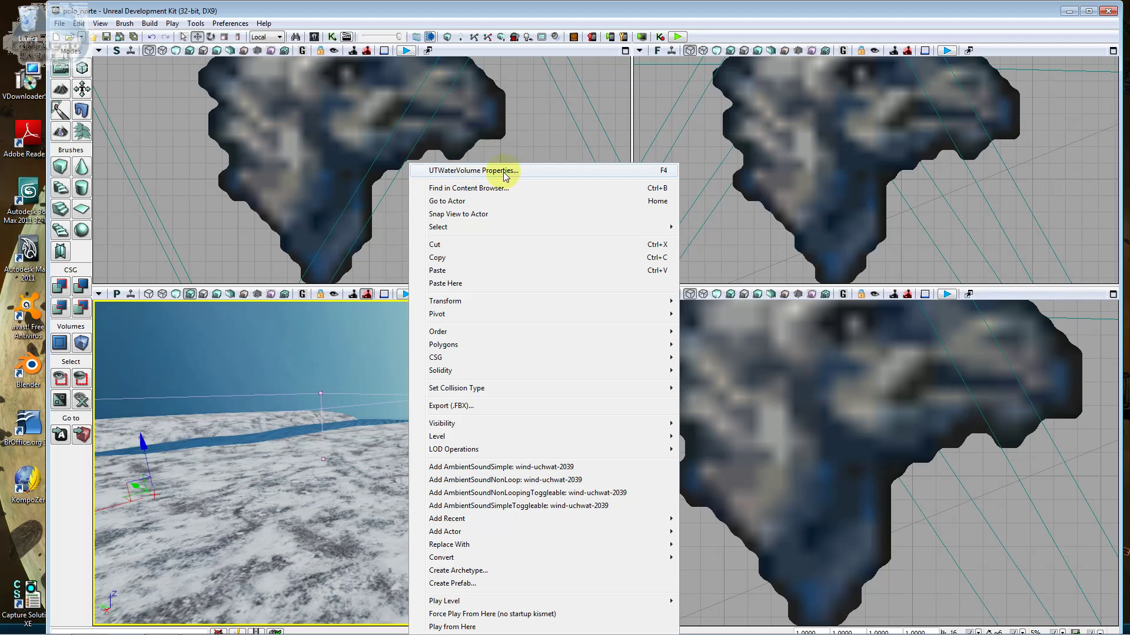
left_click(450, 170)
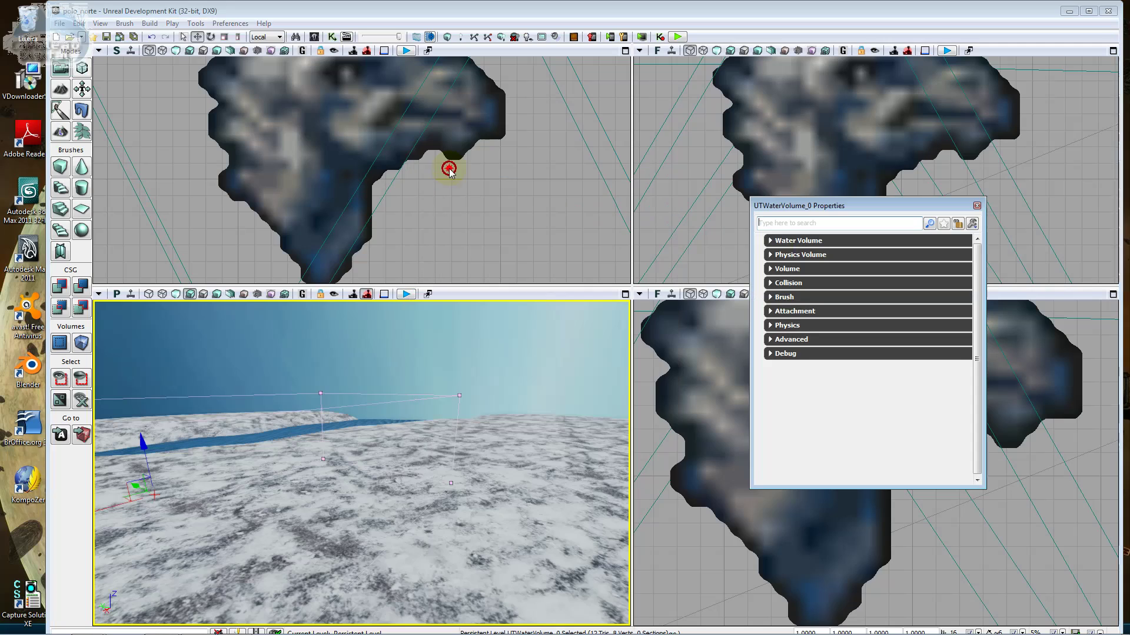
Expand the Water Volume, Volume and Collision categories down to Collision Component.
left_click(782, 244)
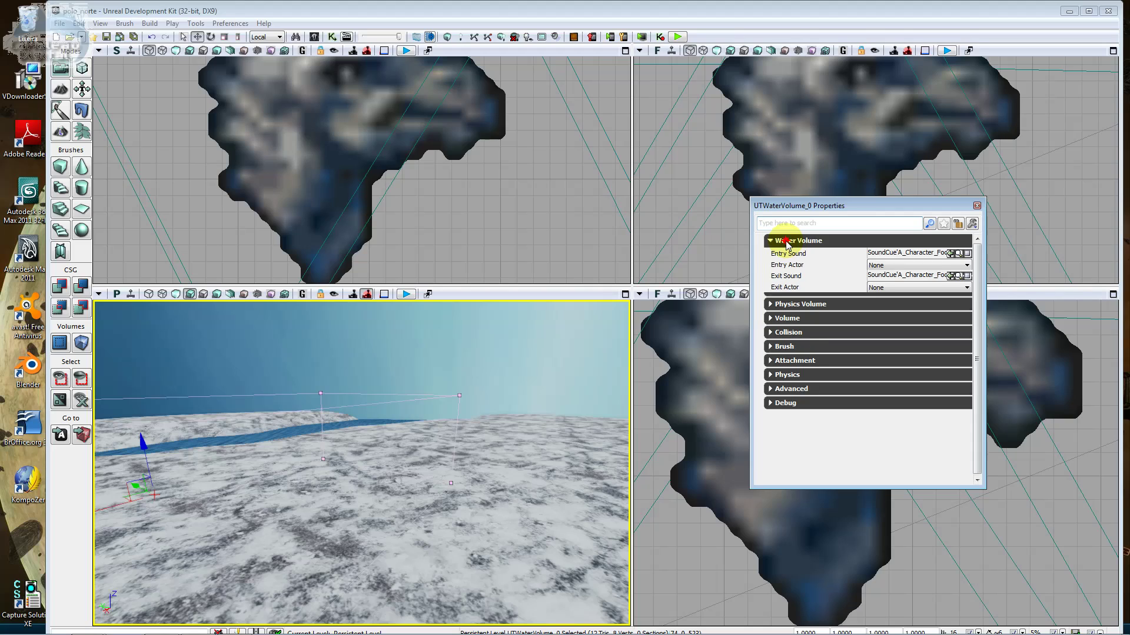
left_click(842, 243)
left_click(848, 270)
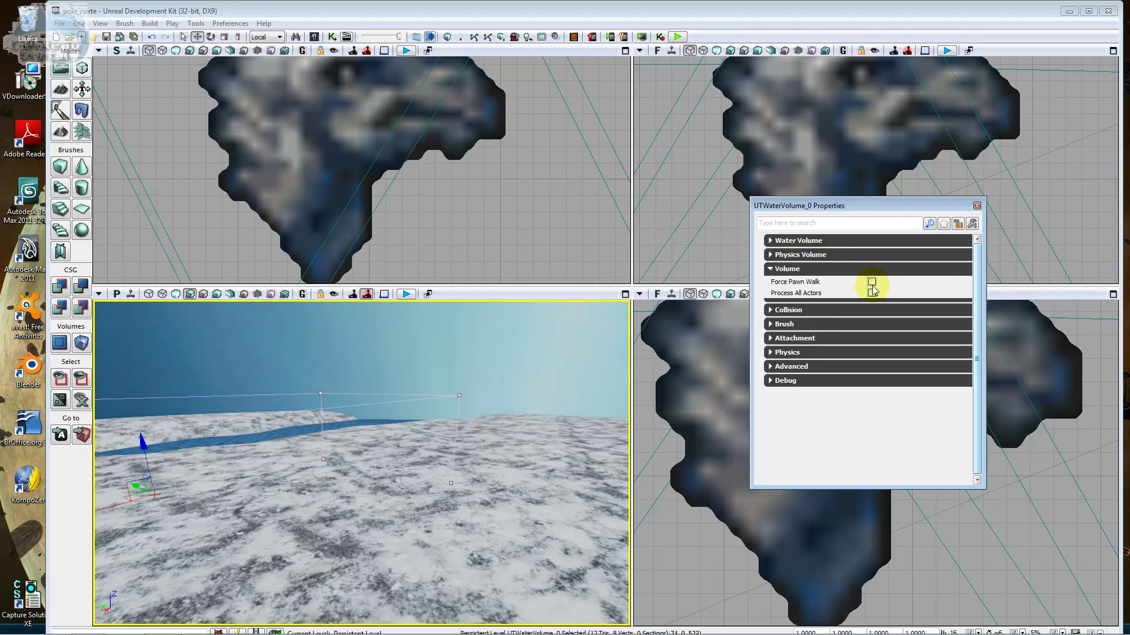
left_click(839, 269)
left_click(833, 283)
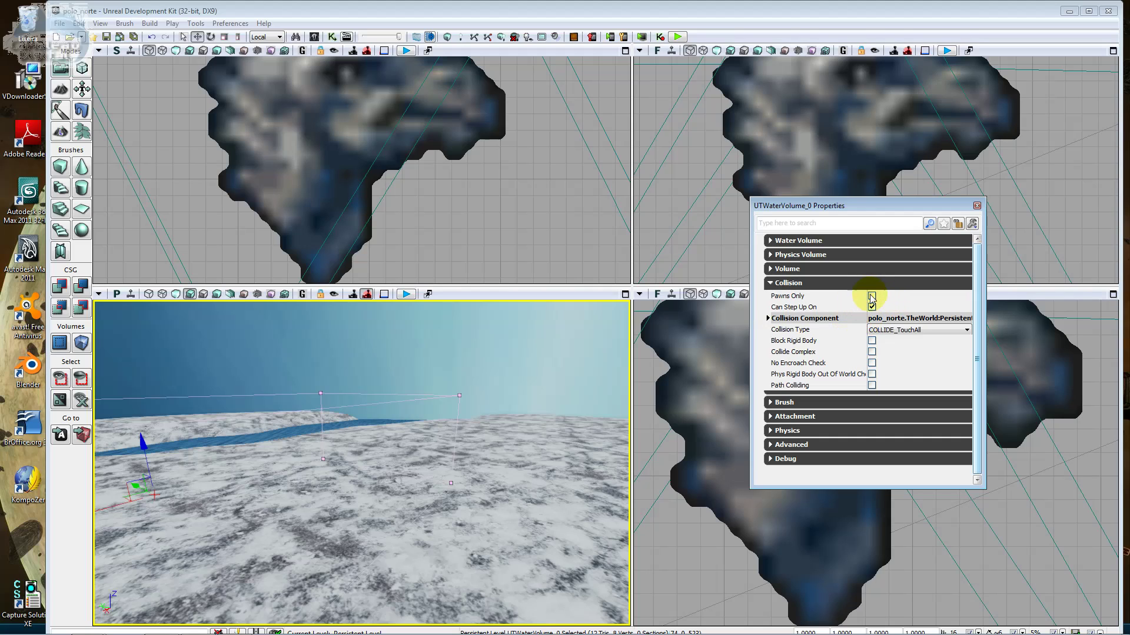
double_click(844, 317)
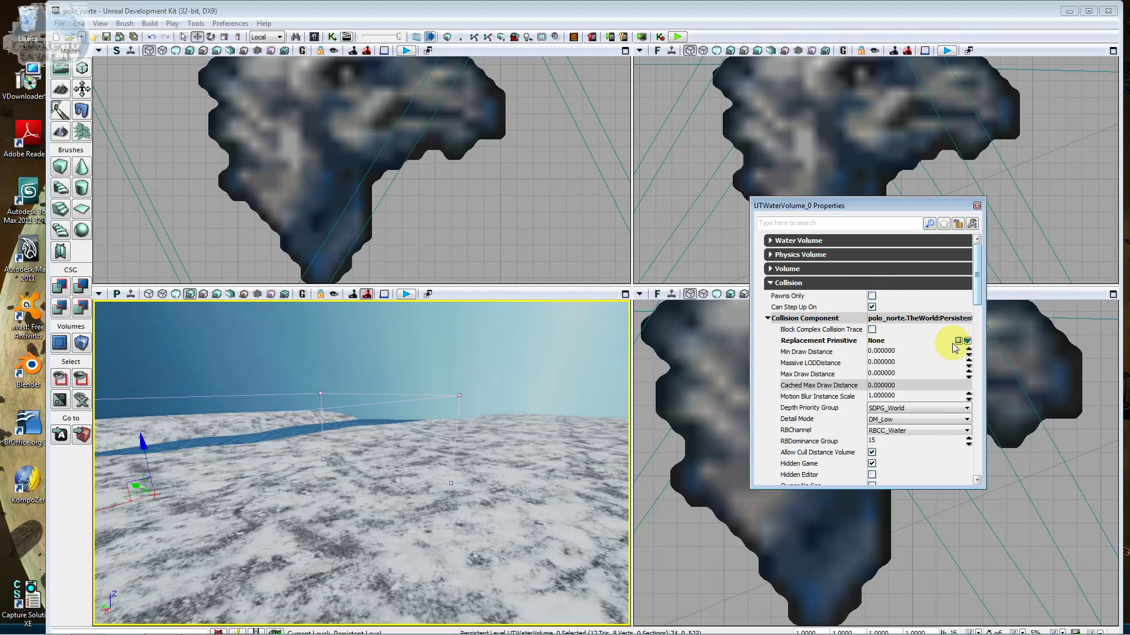
Set Max Draw Distance to 1 then back to 0, keeping Depth Priority Group at SDPG_World.
left_click(889, 373)
type("1")
key("Return")
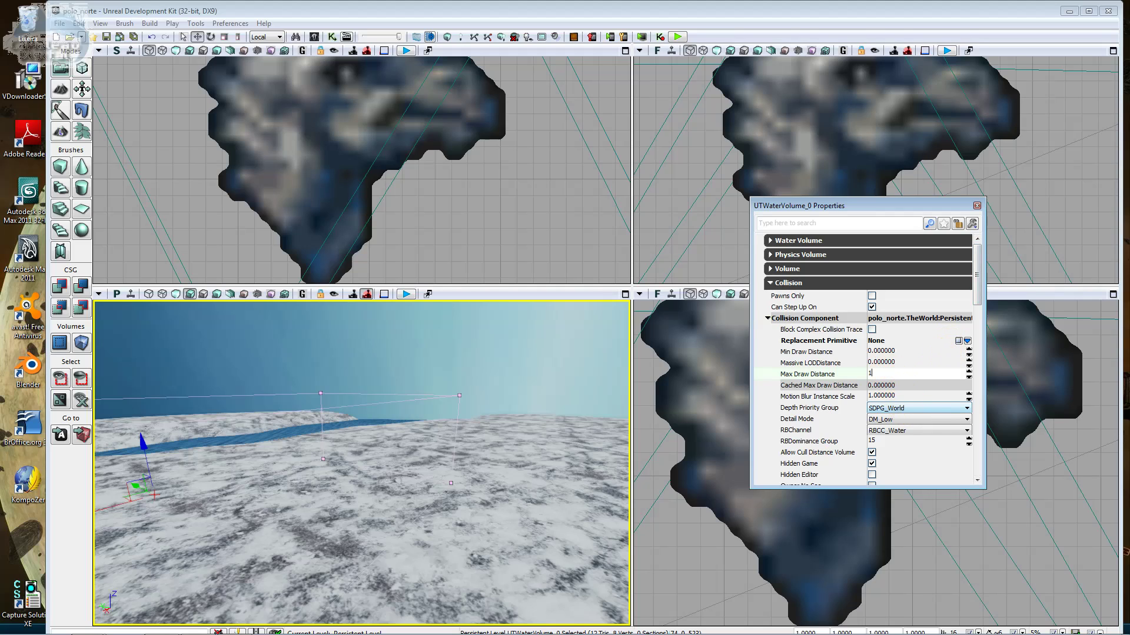
left_click(877, 351)
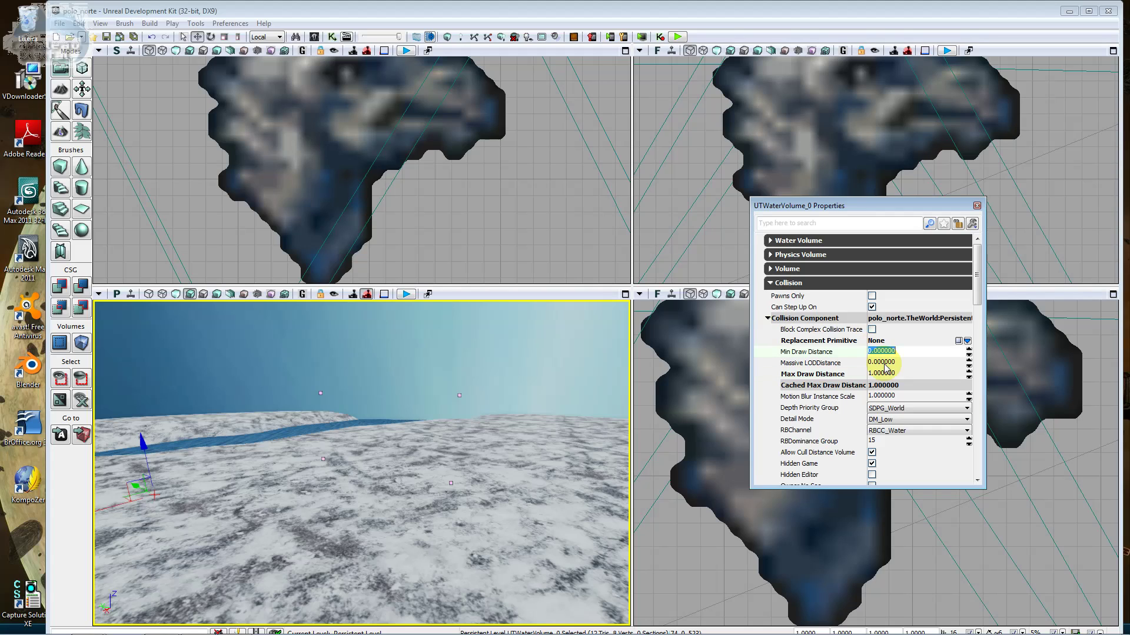
left_click(883, 374)
type("0")
key("Return")
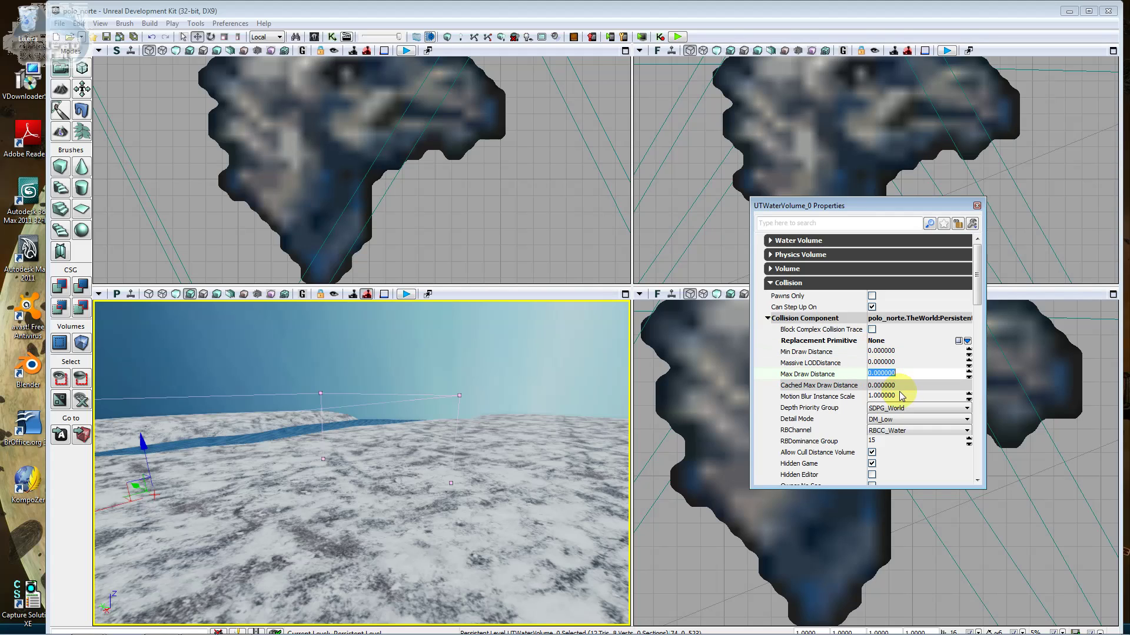
left_click(904, 399)
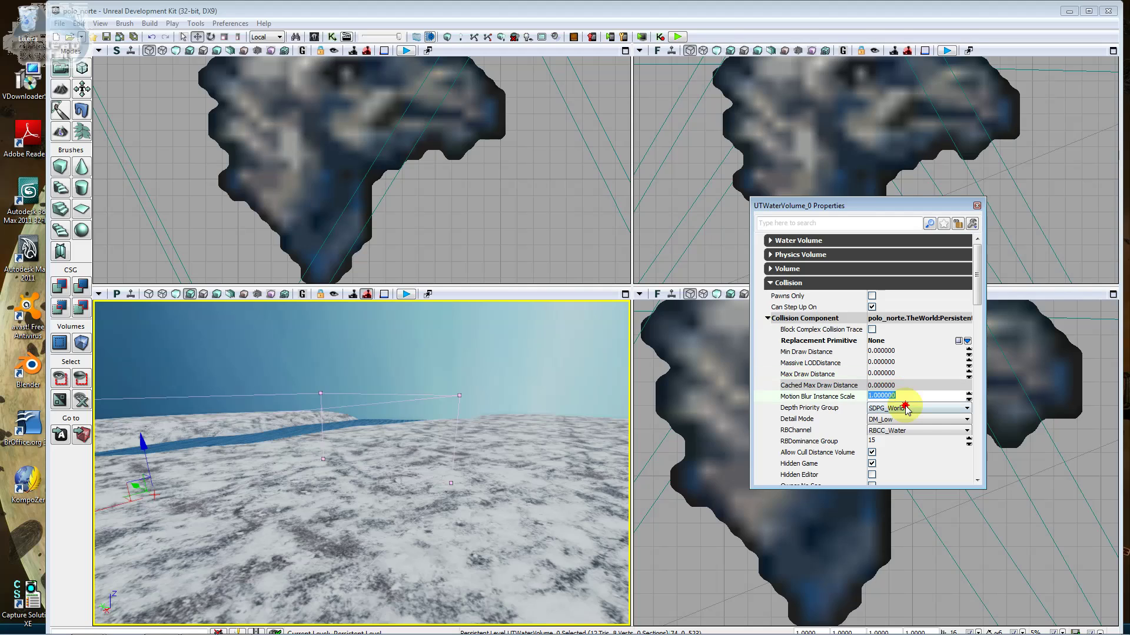
left_click(905, 407)
left_click(905, 408)
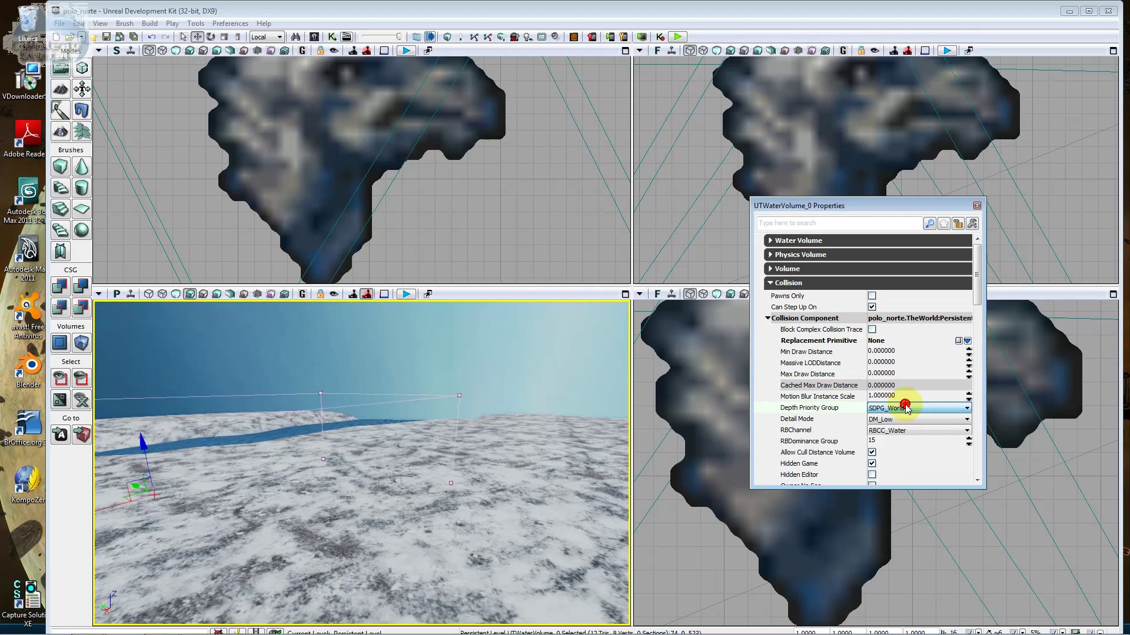
left_click(909, 419)
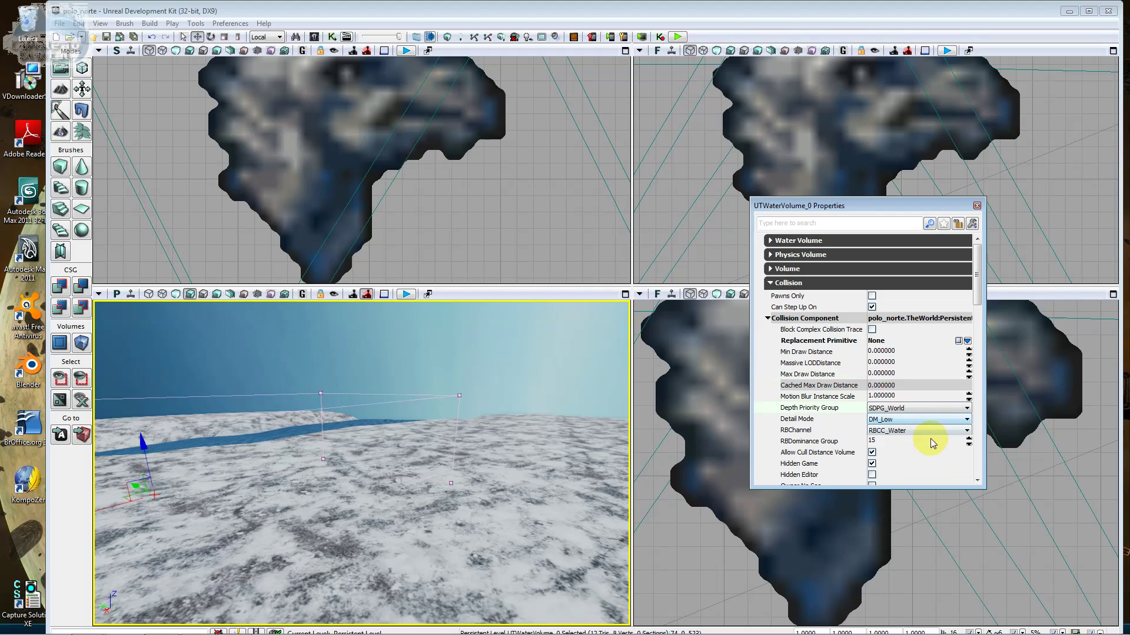
Uncheck Accepts Lights and Accepts Dynamic Lights on the water volume.
left_click(979, 300)
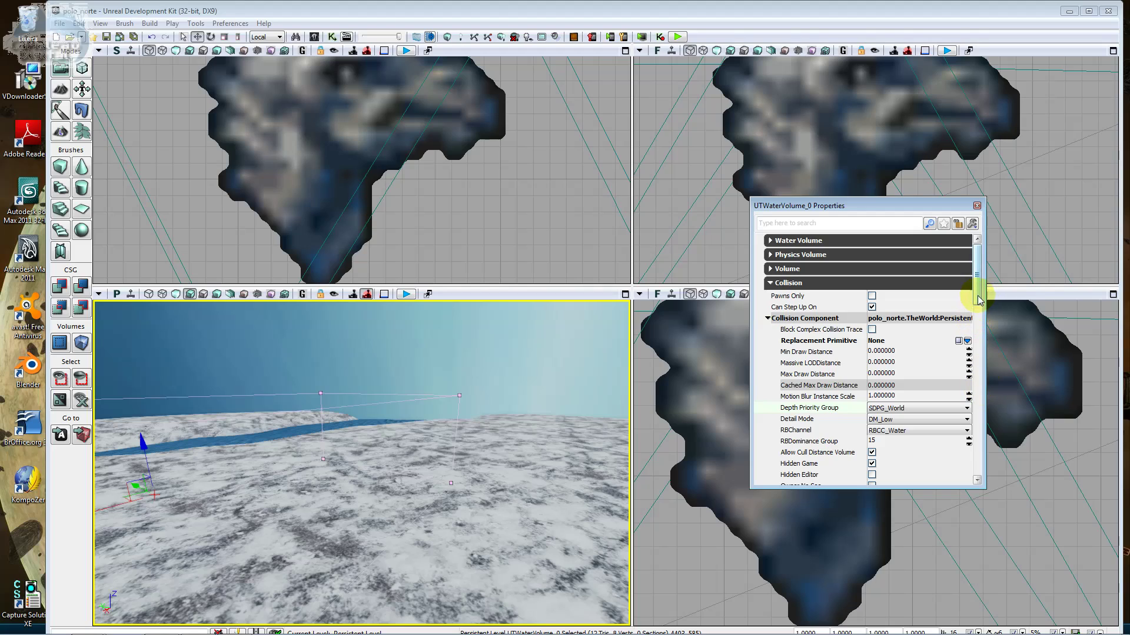
left_click_drag(979, 300, 979, 320)
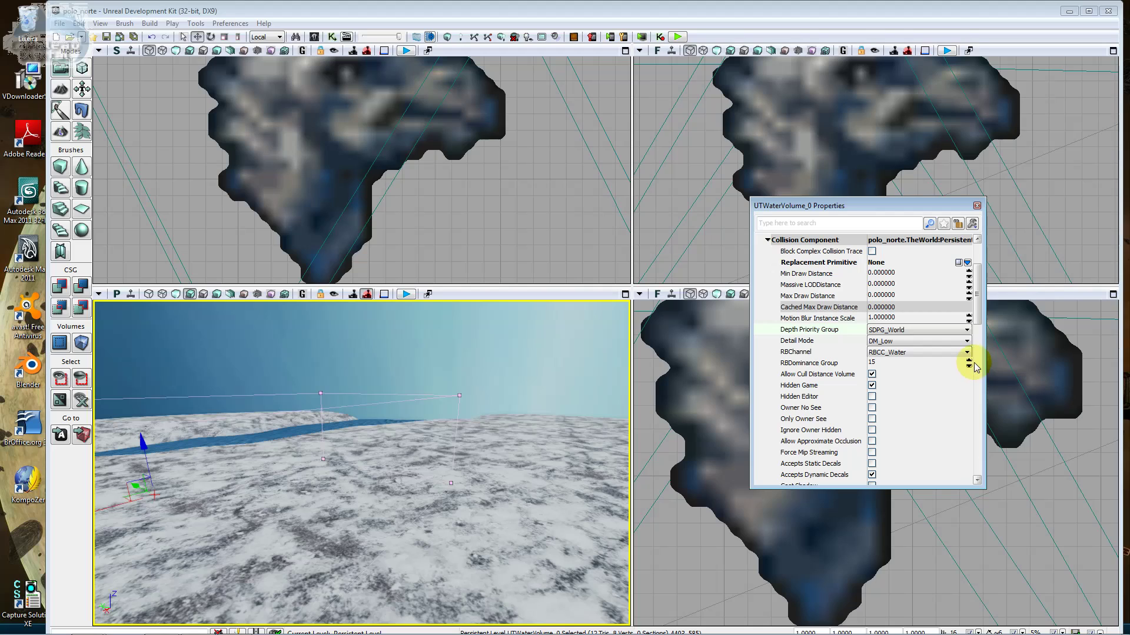
left_click_drag(975, 316, 974, 352)
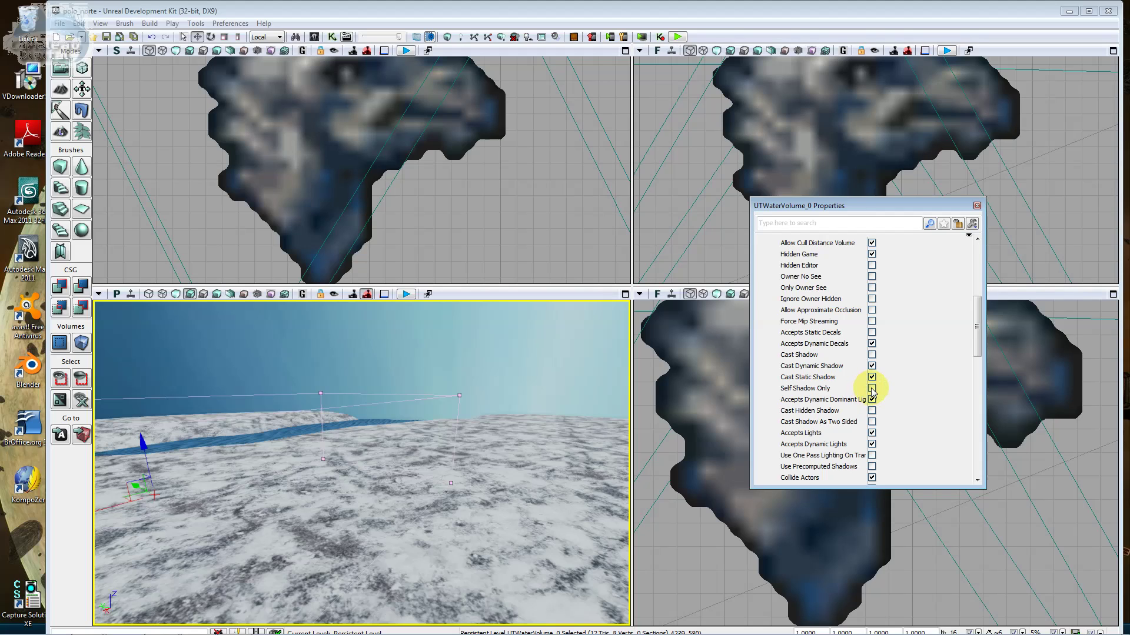
left_click(871, 389)
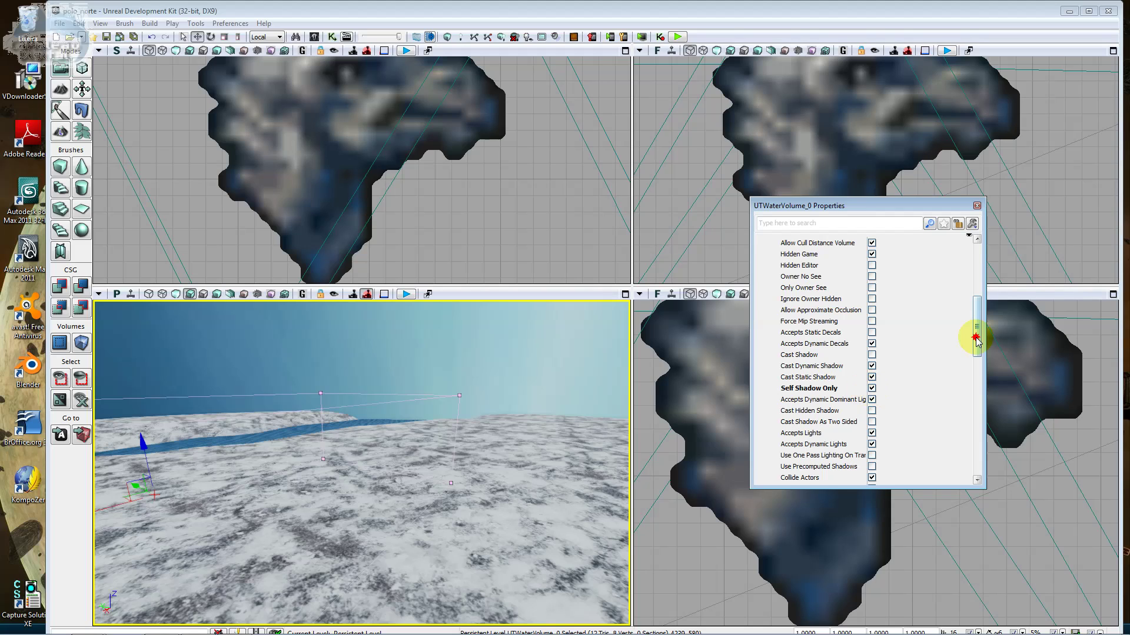
left_click_drag(976, 339, 977, 352)
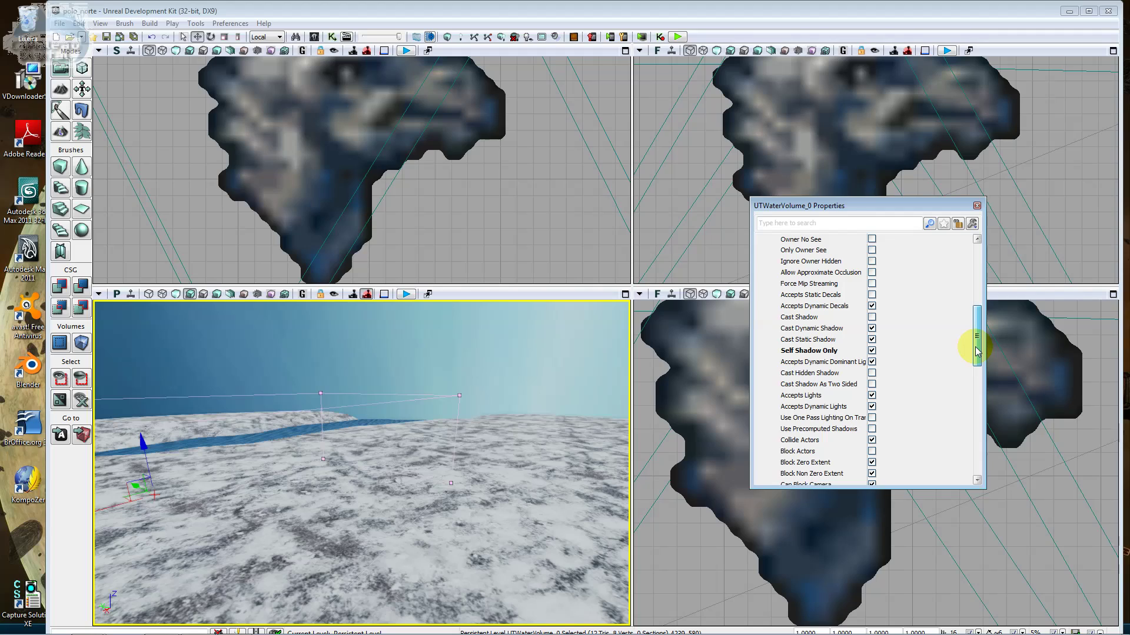
left_click_drag(976, 351, 976, 356)
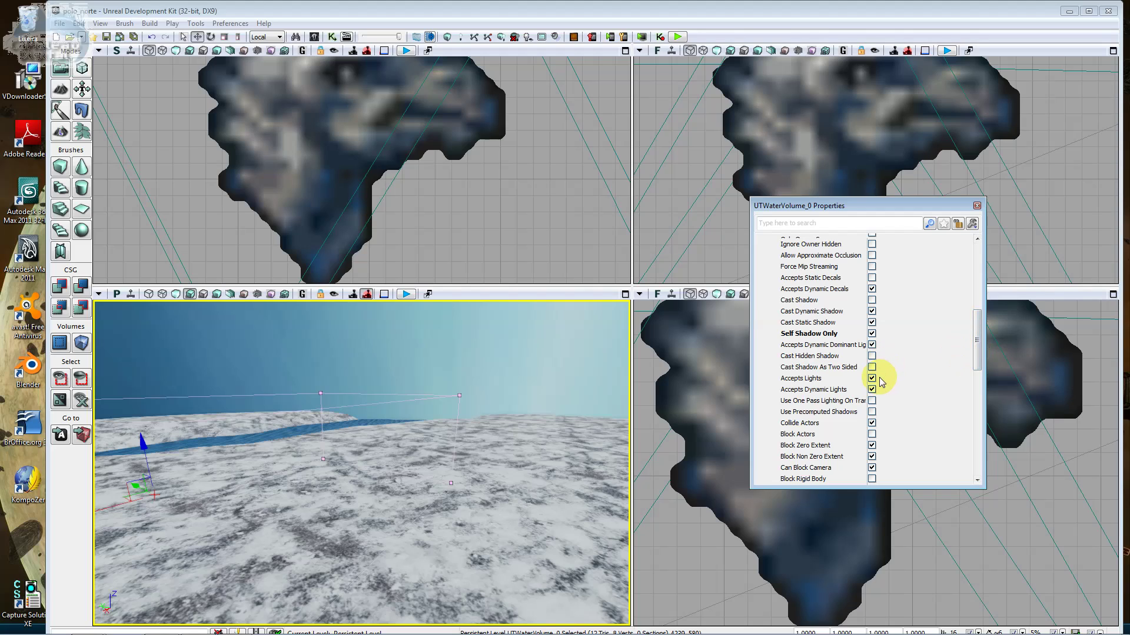
left_click(871, 378)
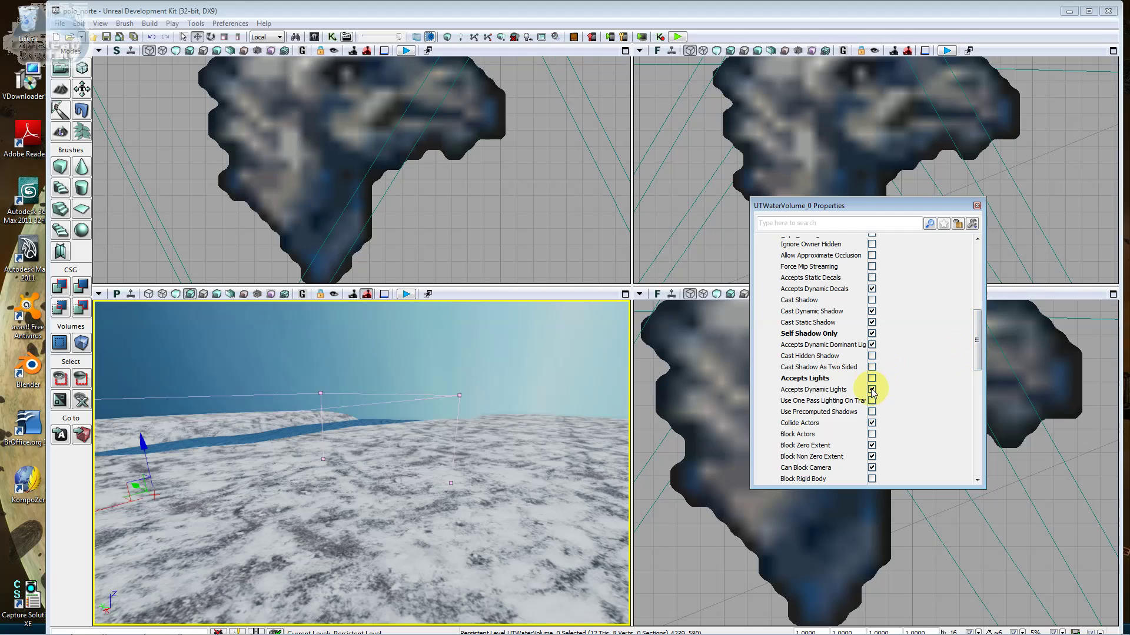
left_click(871, 390)
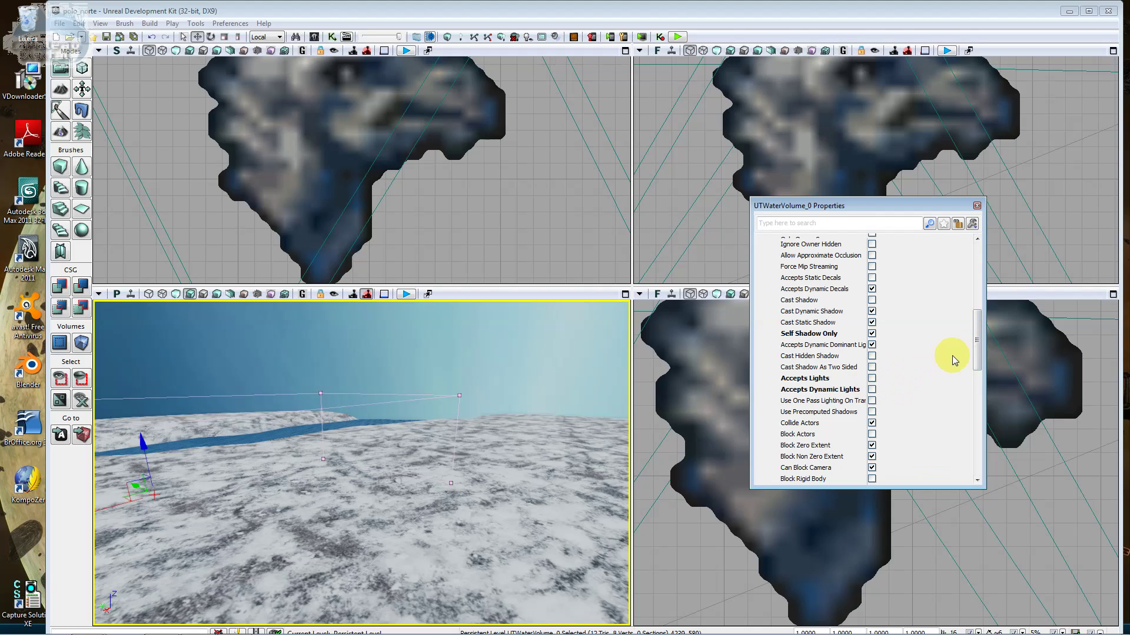
left_click_drag(976, 351, 976, 356)
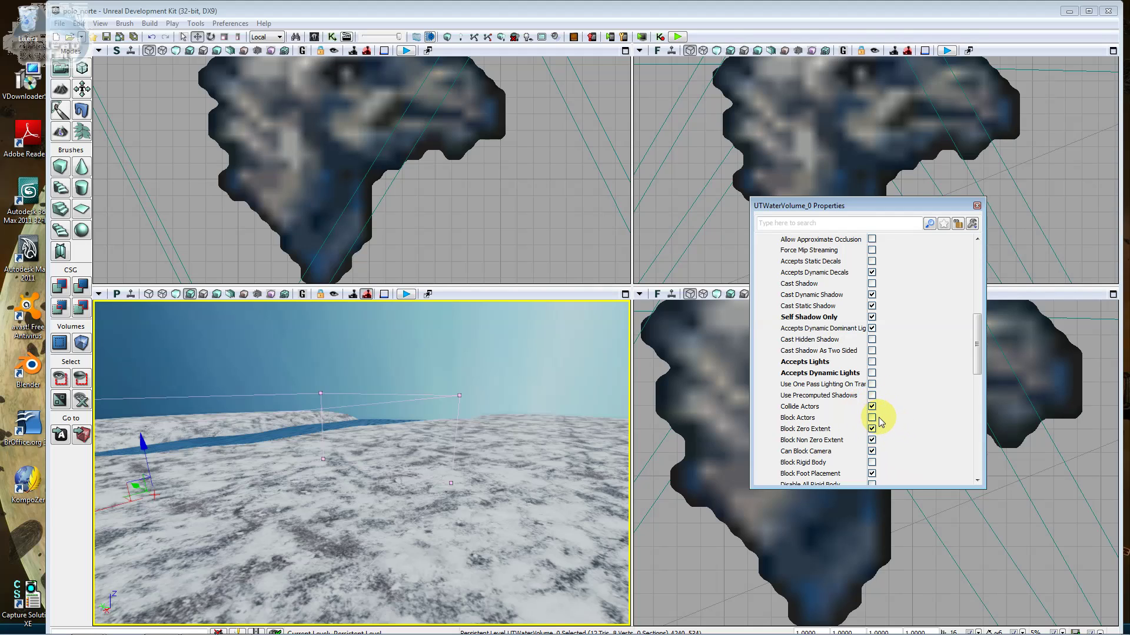
Keep the collision type at COLLIDE_TouchAll and expand the Physics settings.
left_click_drag(977, 376, 970, 459)
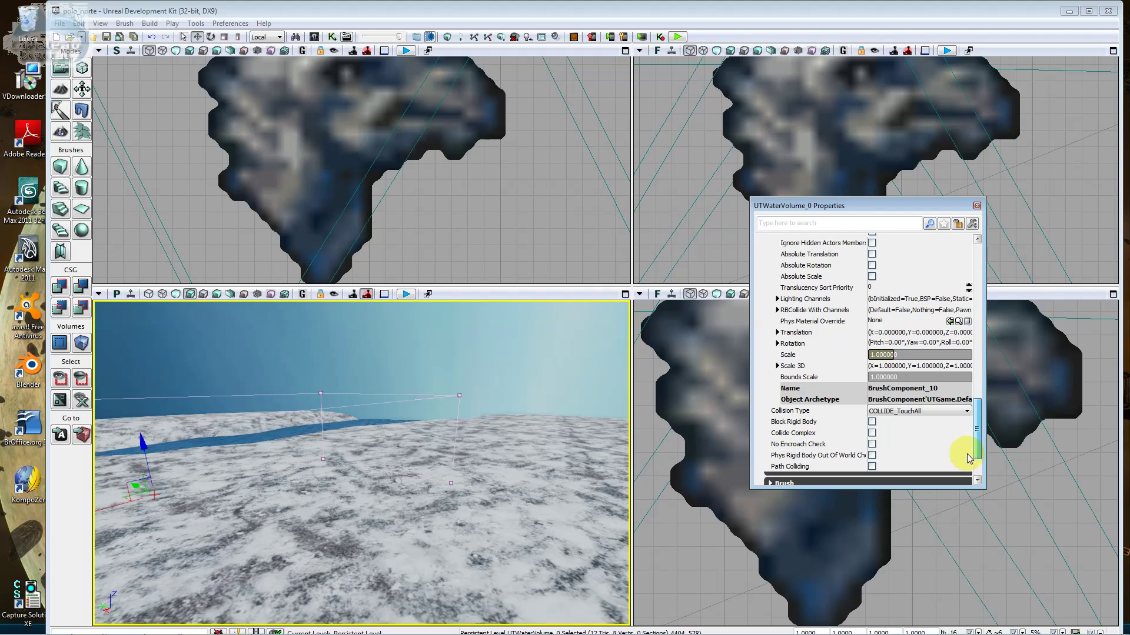
left_click(942, 411)
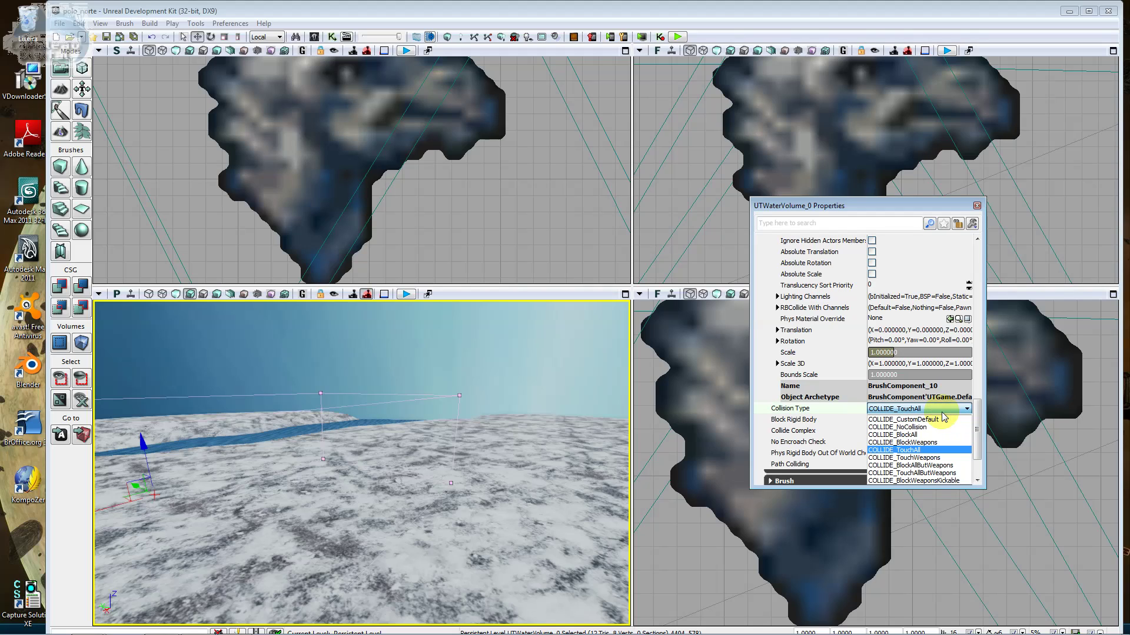
left_click(942, 414)
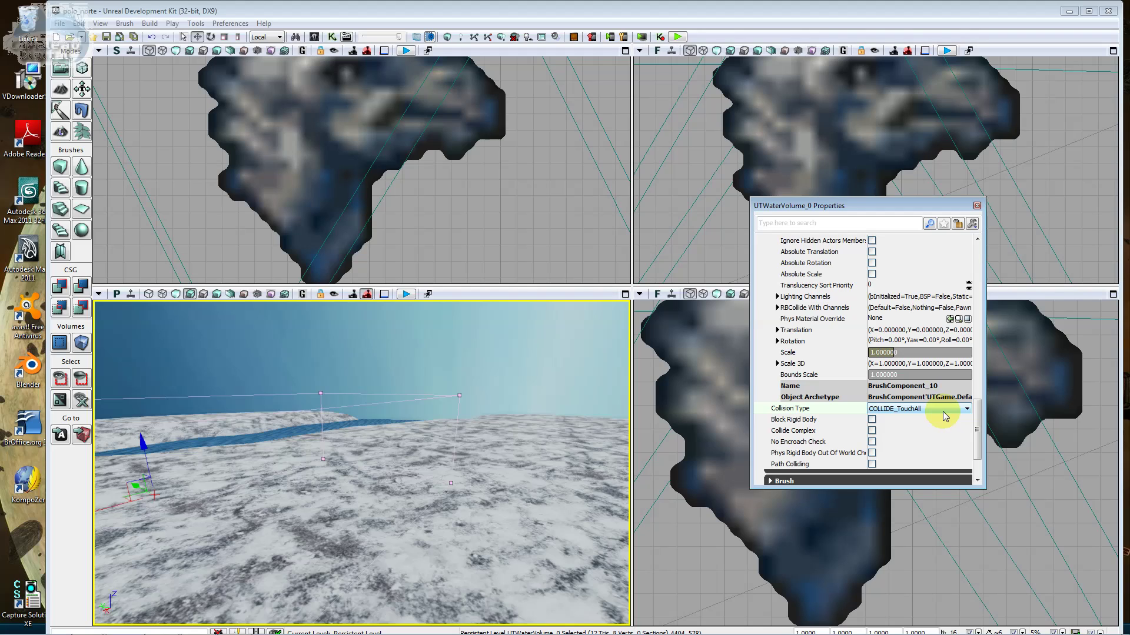
left_click_drag(976, 414, 971, 435)
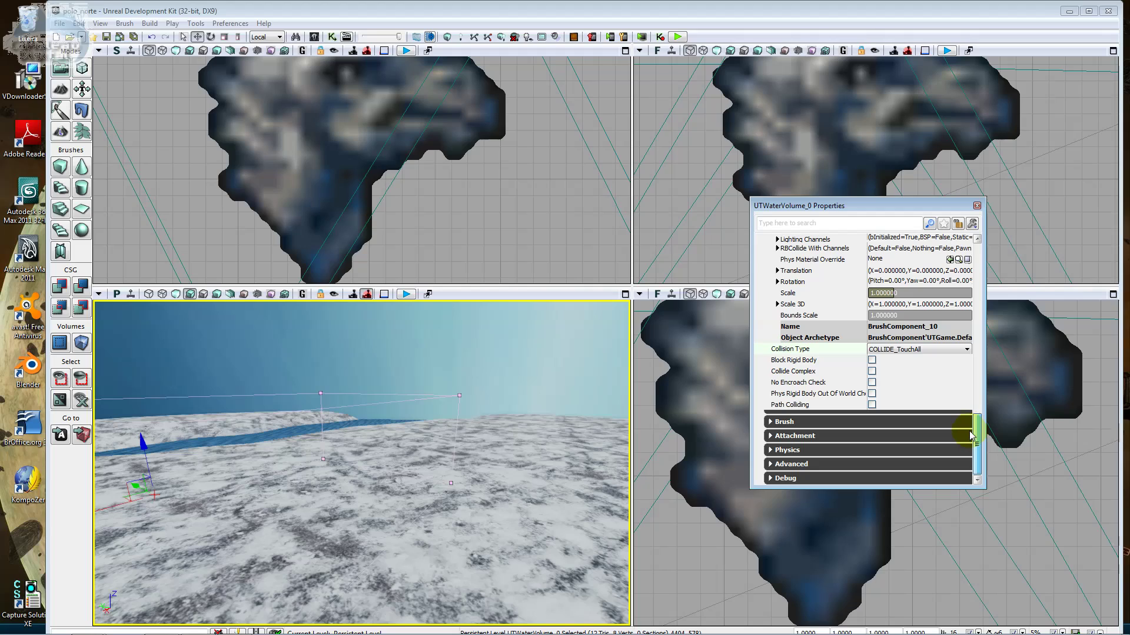
left_click(857, 450)
left_click(874, 451)
left_click(912, 448)
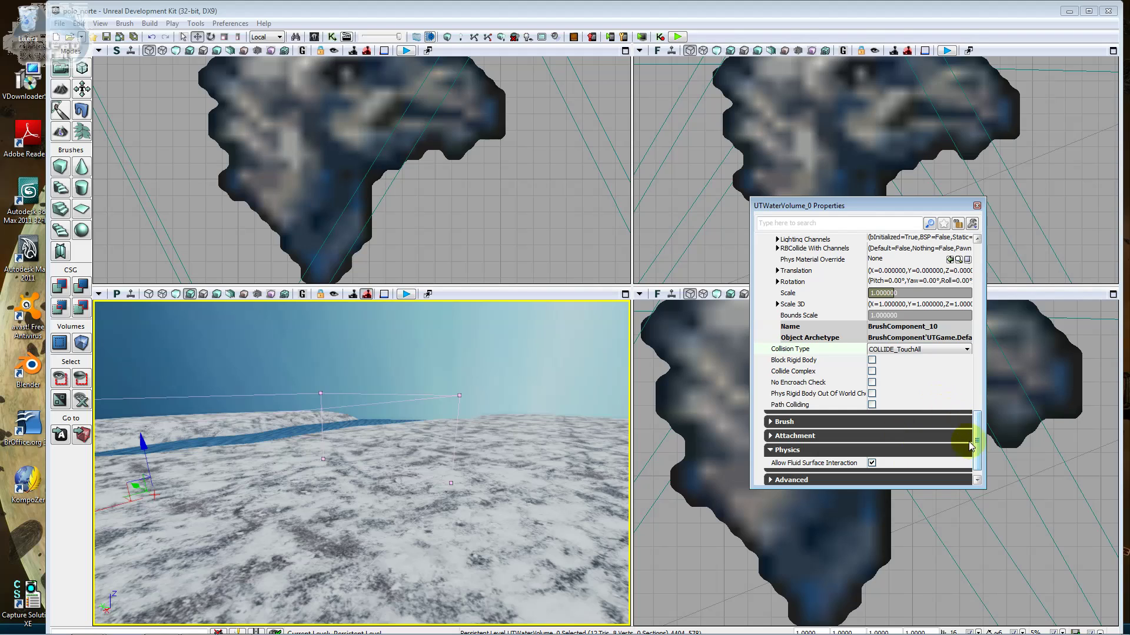
Set the water volume's Motion Blur Instance Scale to 3.
left_click_drag(974, 441, 959, 347)
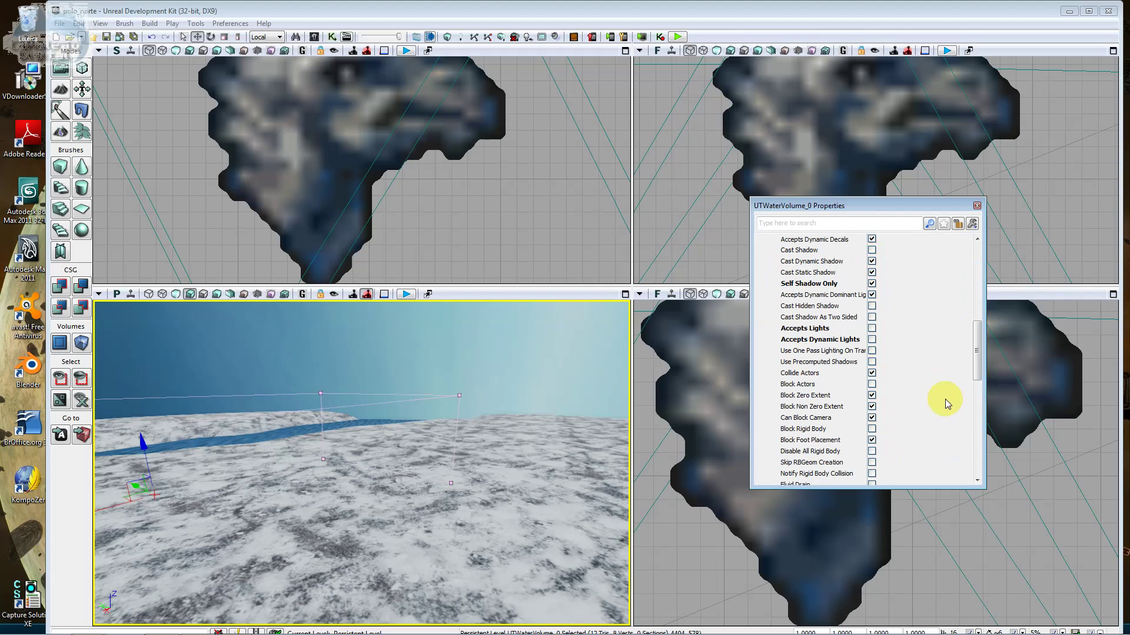
left_click_drag(974, 361, 960, 270)
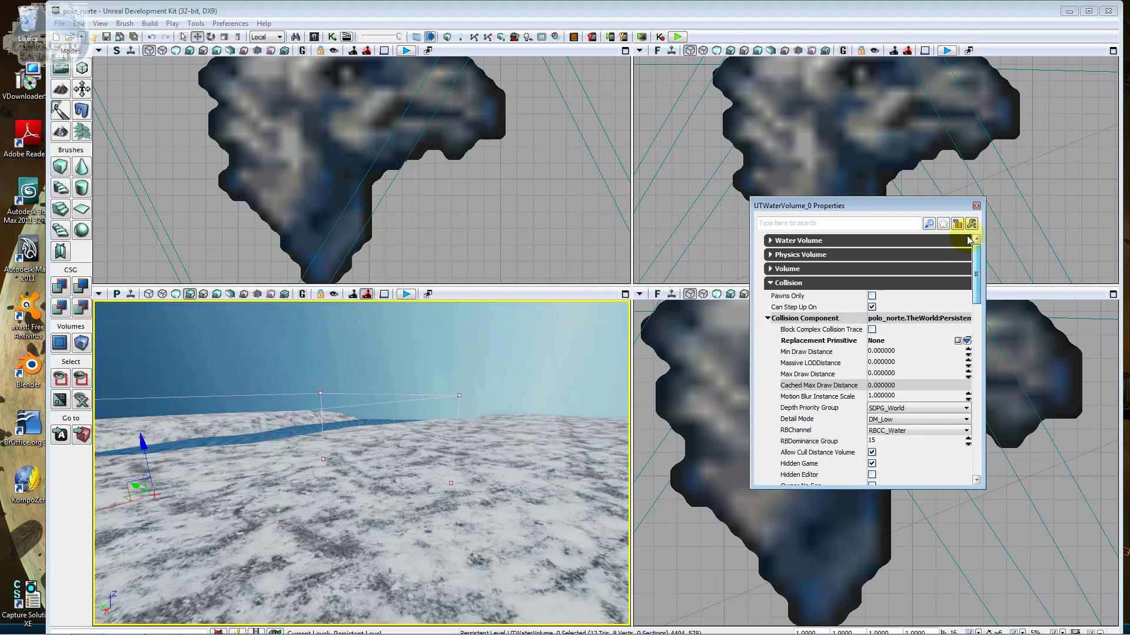
left_click(893, 396)
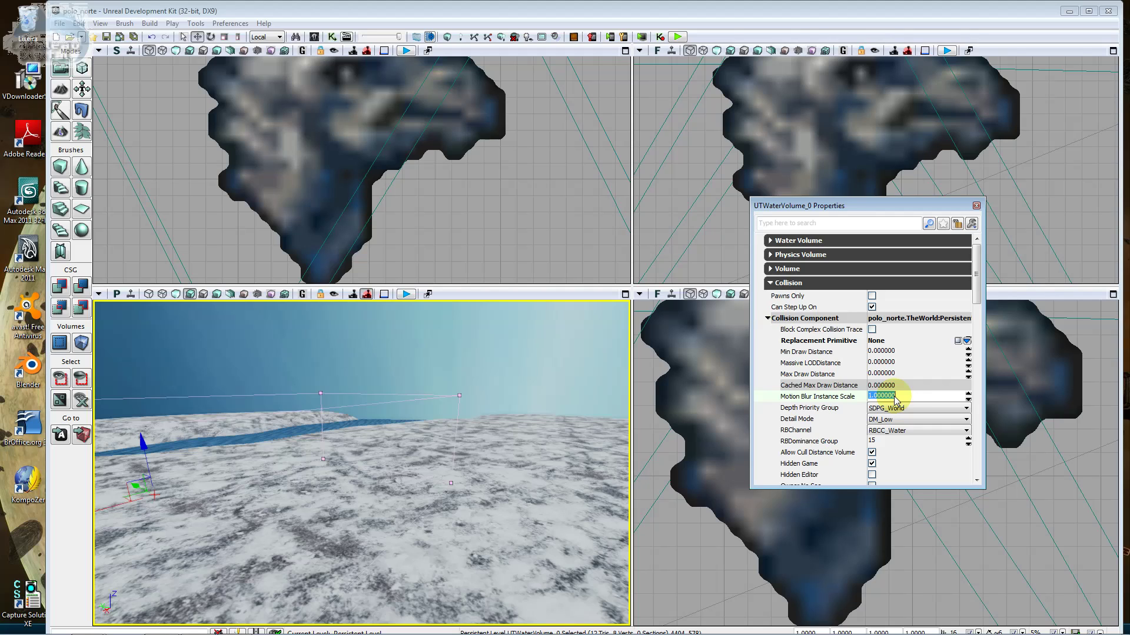
type("3")
key("Return")
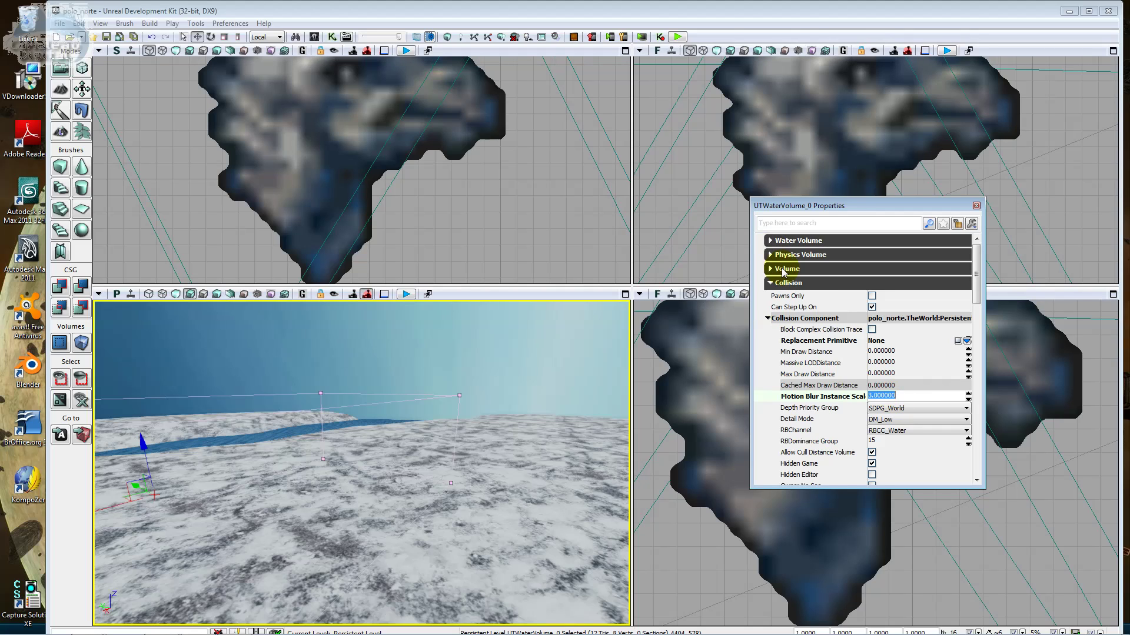
Expand the Physics Volume settings and set Ground Friction to 15.
left_click(787, 268)
left_click(793, 256)
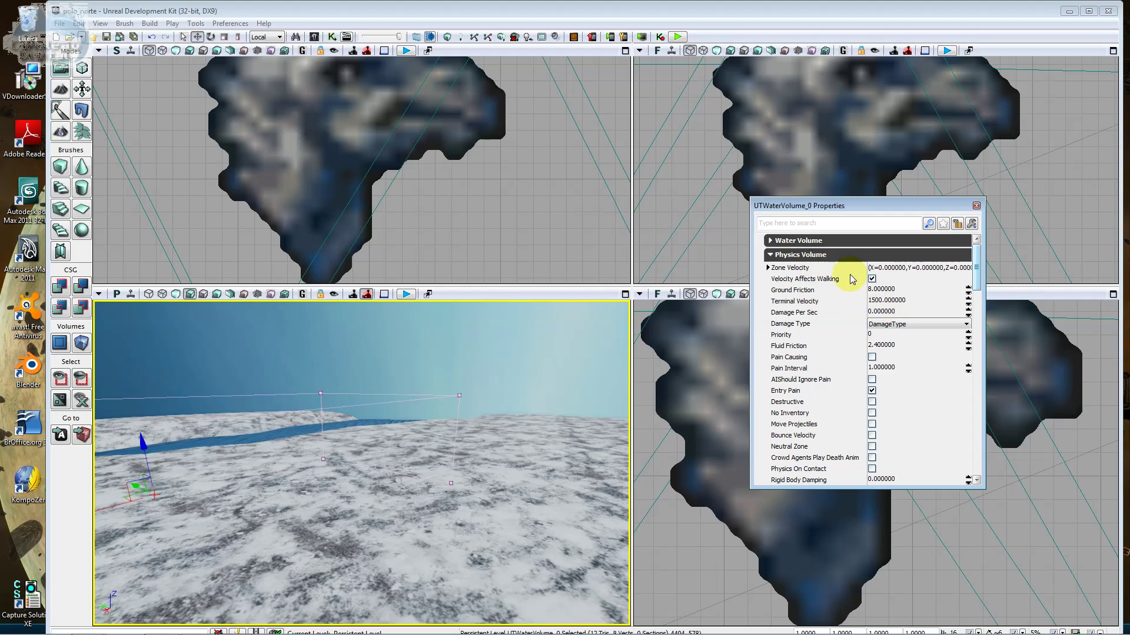
left_click(815, 267)
left_click(881, 278)
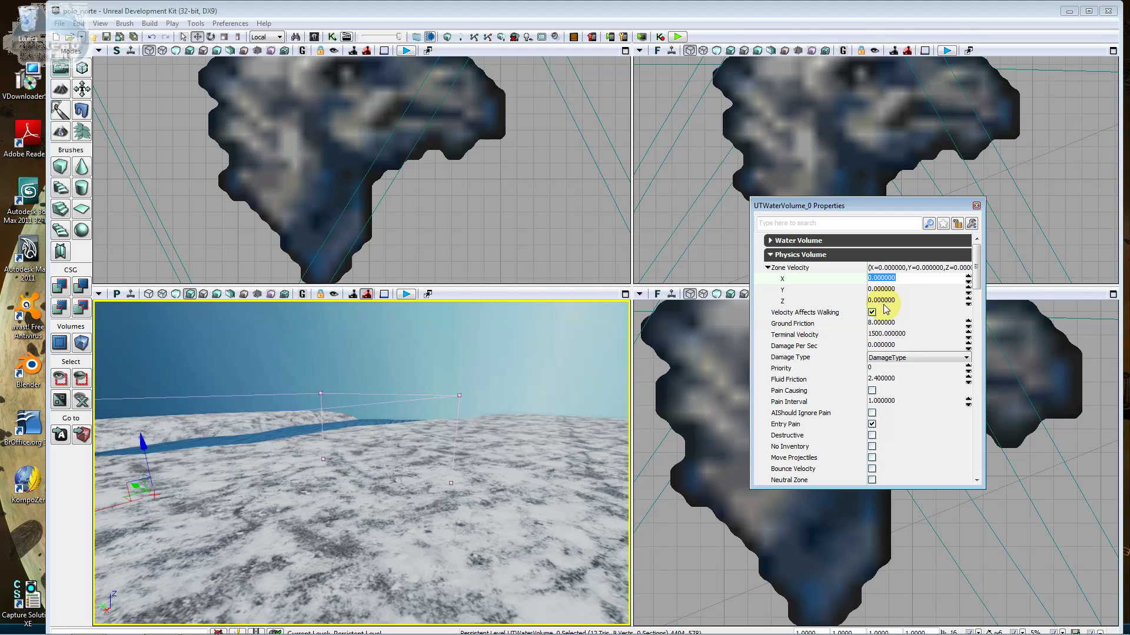
left_click(881, 322)
type("15")
key("Return")
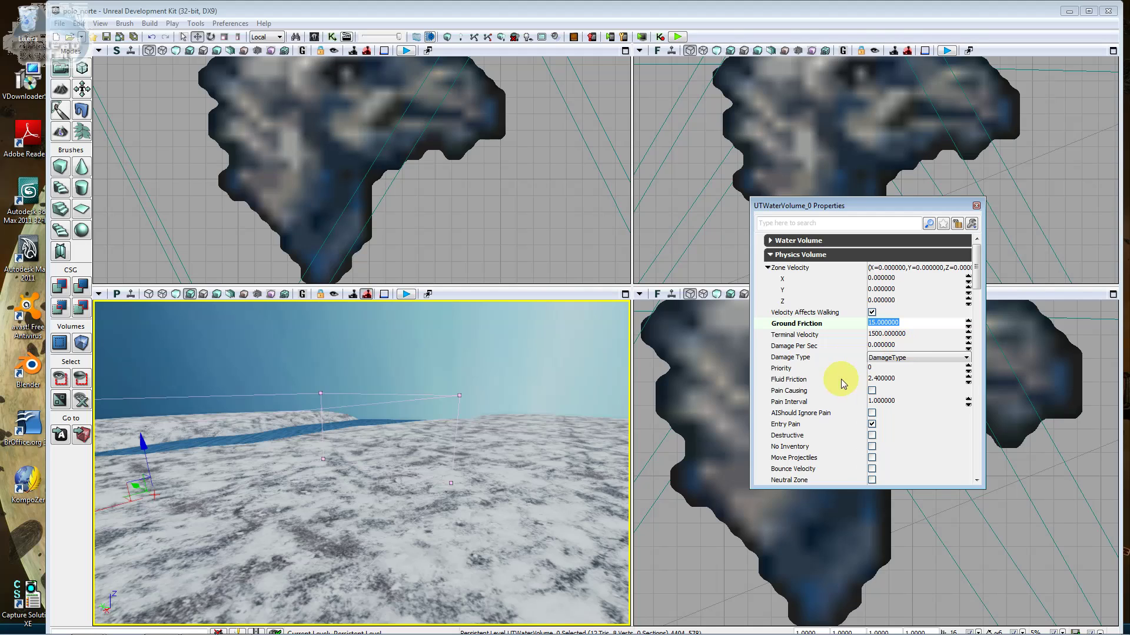
Set Damage Per Sec to 10 and keep the Damage Type as DamageType.
left_click(872, 346)
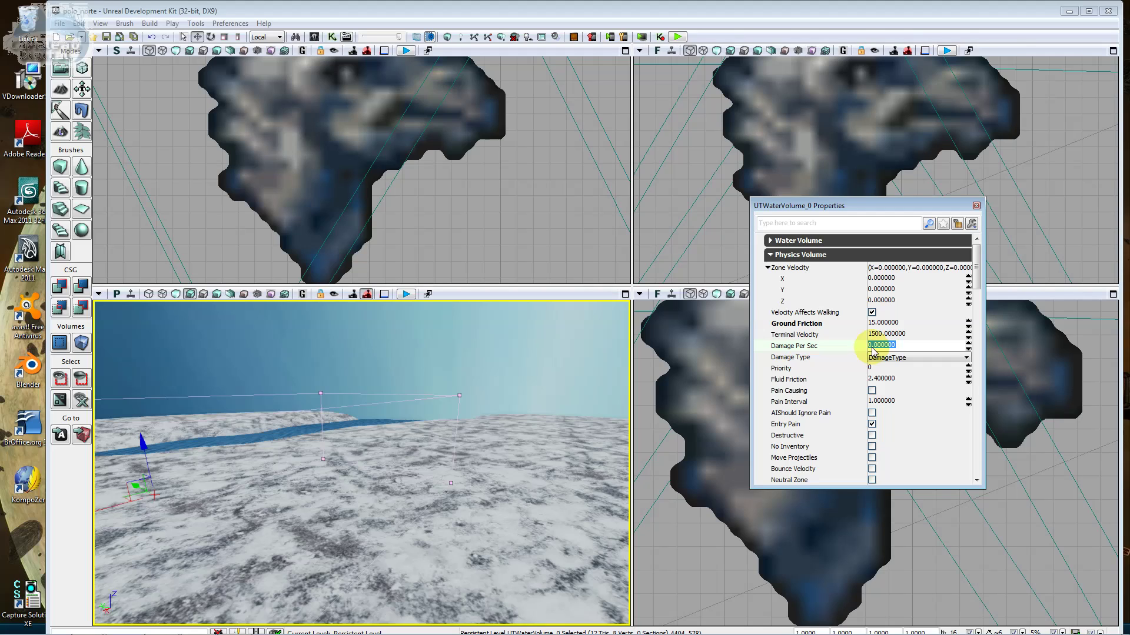
type("10")
key("Return")
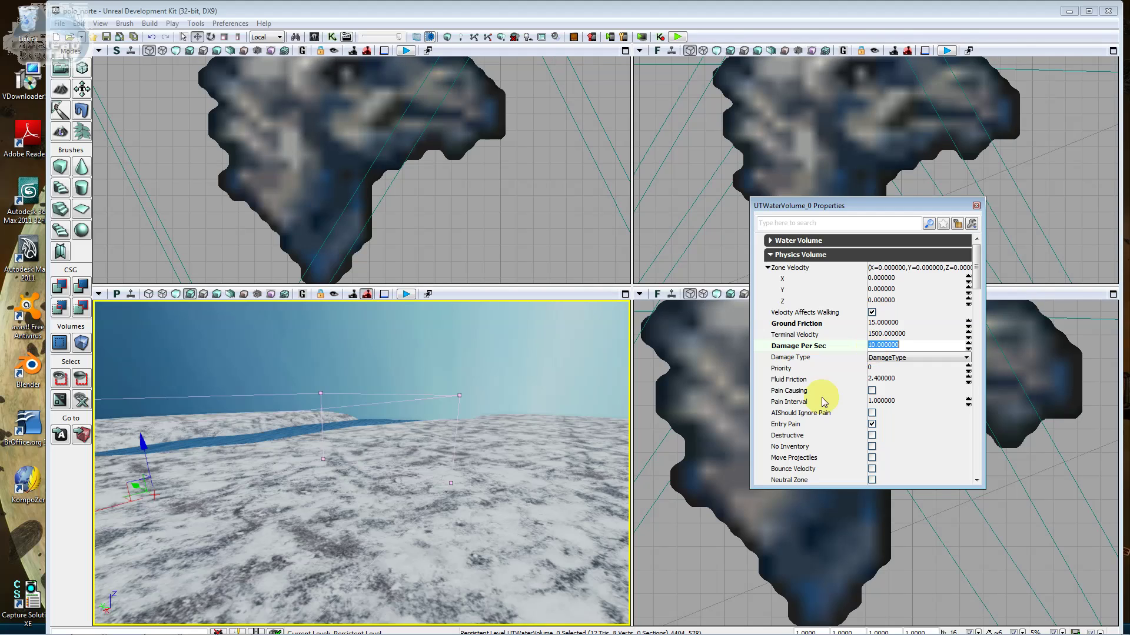
left_click(906, 359)
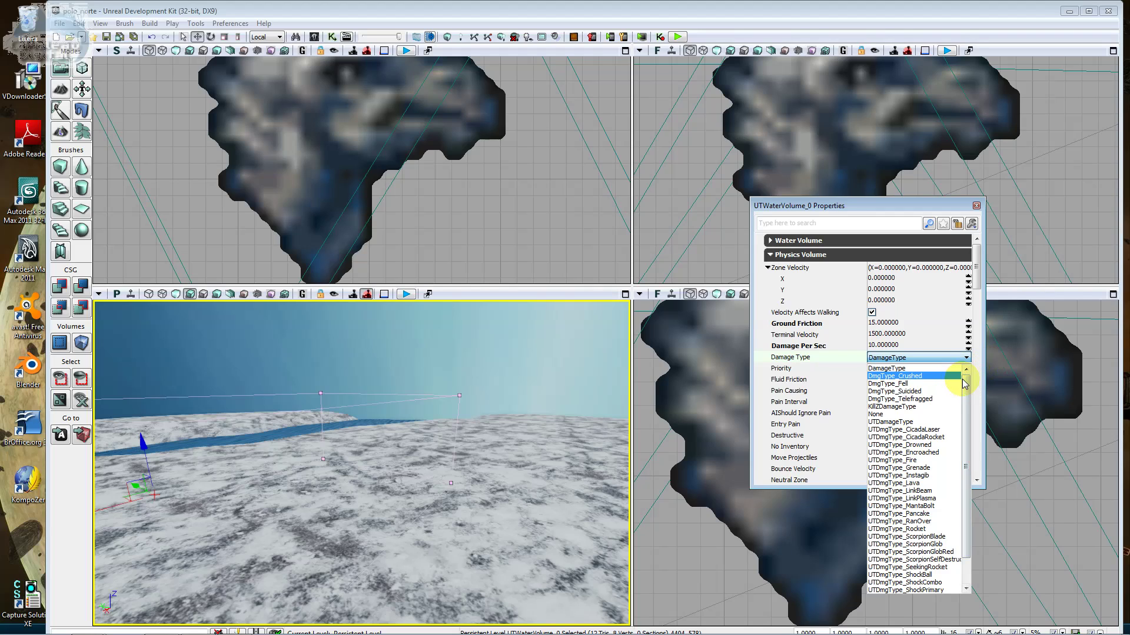
left_click_drag(966, 387, 966, 395)
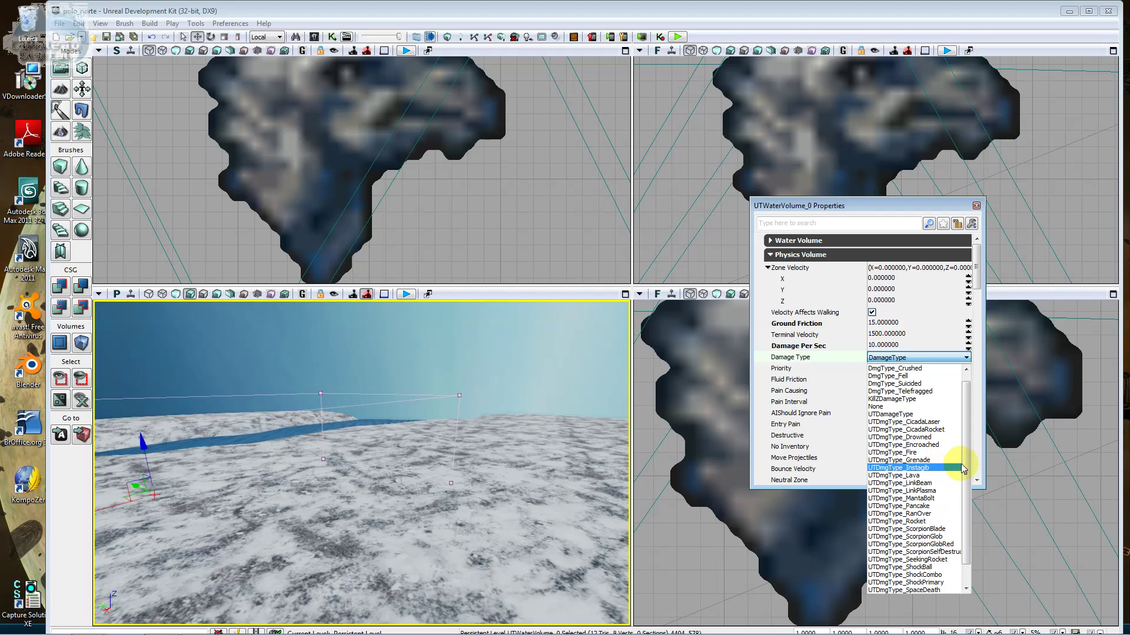
scroll(965, 465, "down", 1)
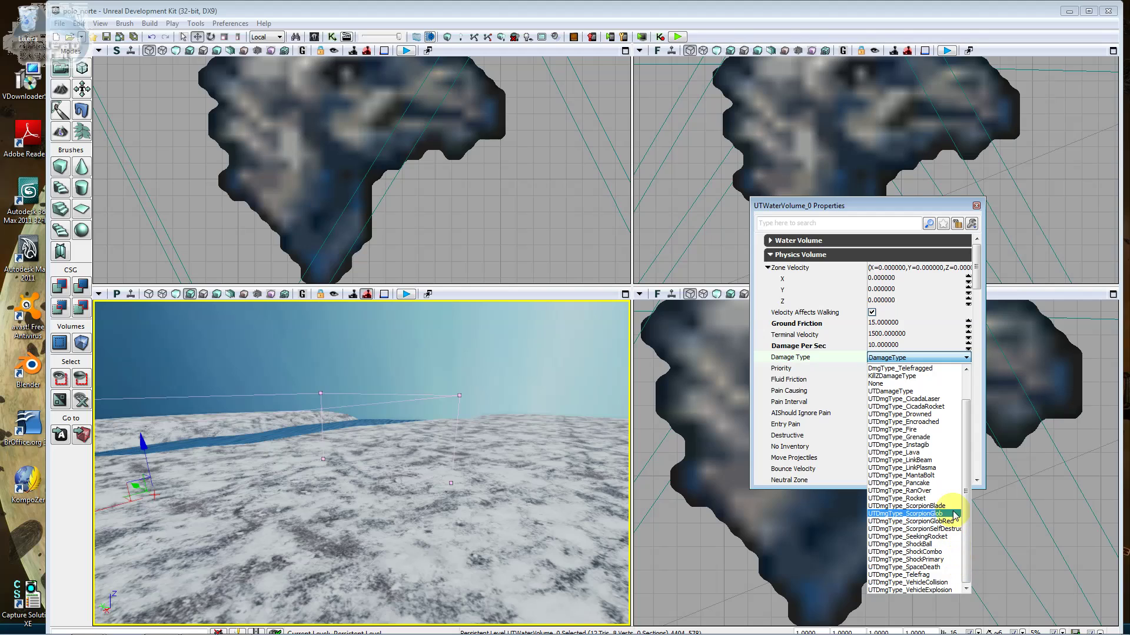
left_click(966, 385)
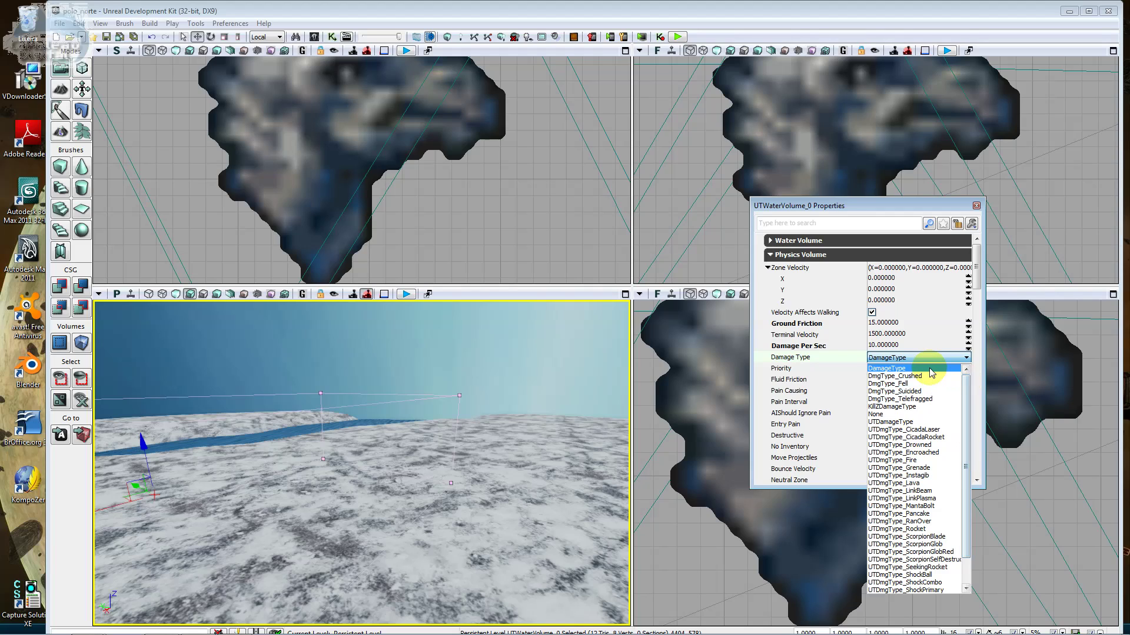
left_click(926, 352)
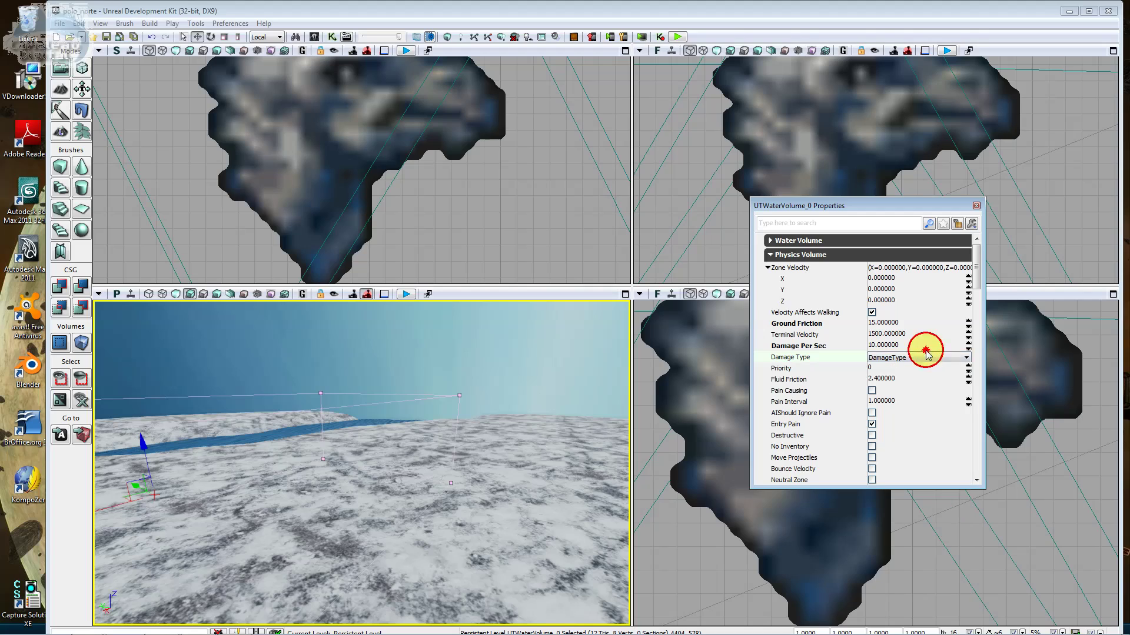
left_click(901, 367)
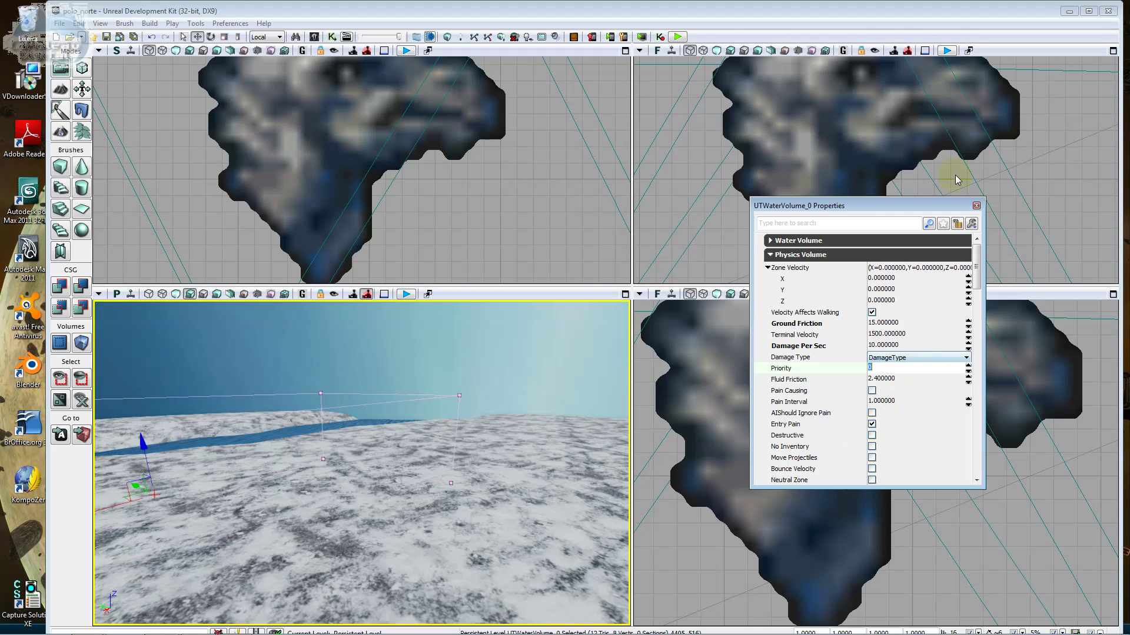
Close the water volume properties, save the map, and lower the volume.
left_click(976, 205)
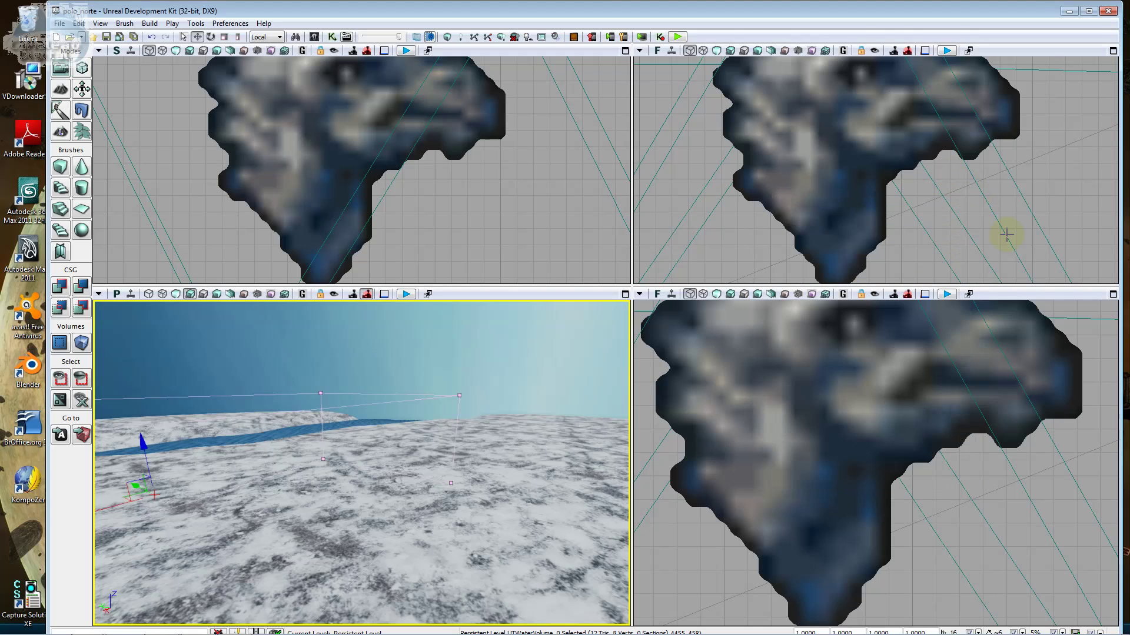
left_click(134, 37)
left_click_drag(146, 459, 153, 507)
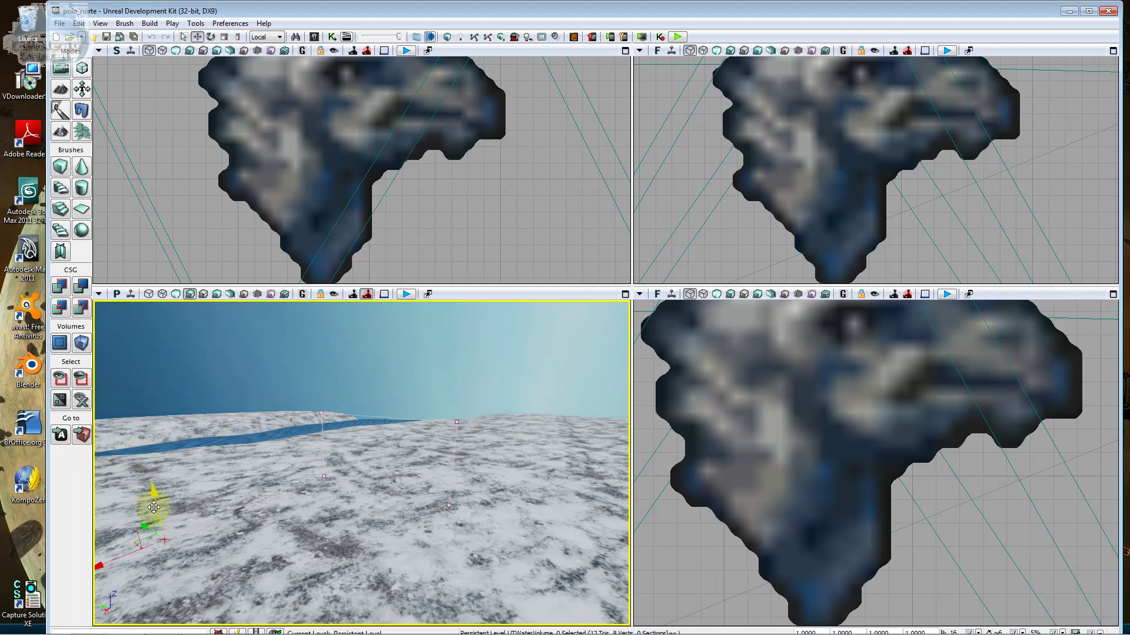
left_click(856, 408)
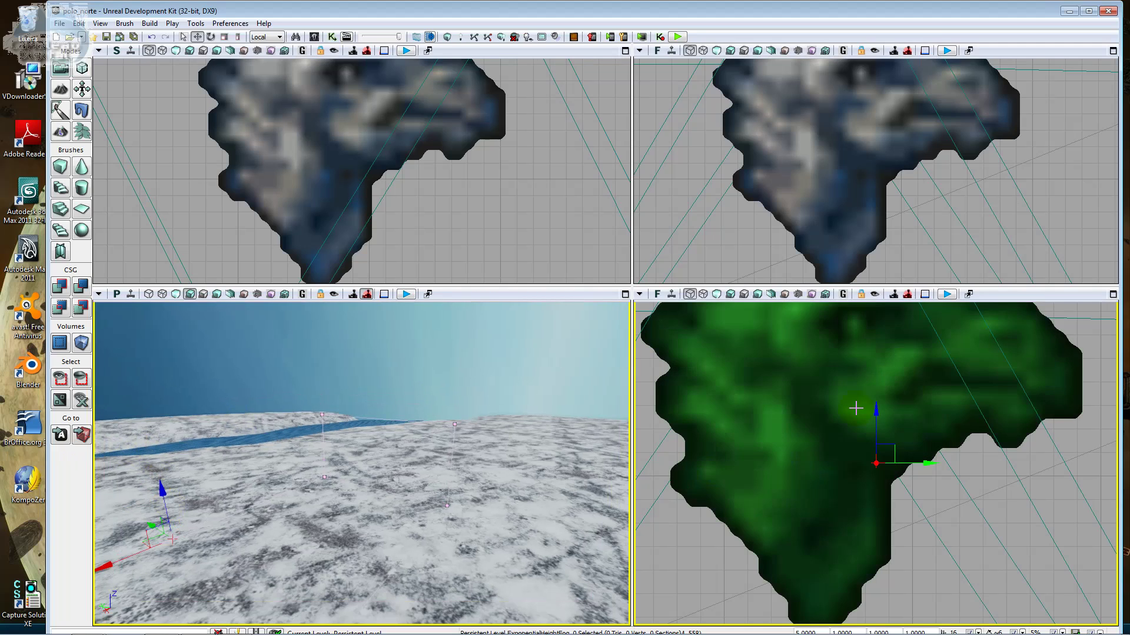
scroll(870, 447, "down", 2)
scroll(883, 483, "down", 2)
scroll(901, 523, "down", 4)
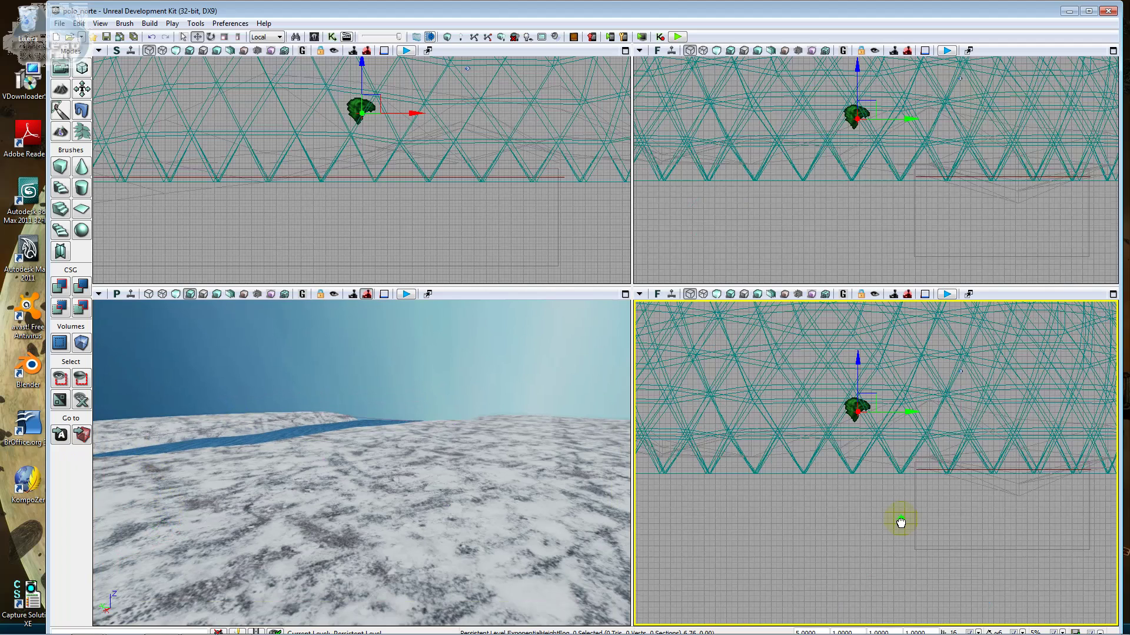
Frame the water volume box over the lake and rebuild the level geometry.
mouse_move(901, 522)
left_mouse_down()
mouse_move(695, 528)
mouse_move(709, 513)
left_mouse_up()
left_click(709, 513)
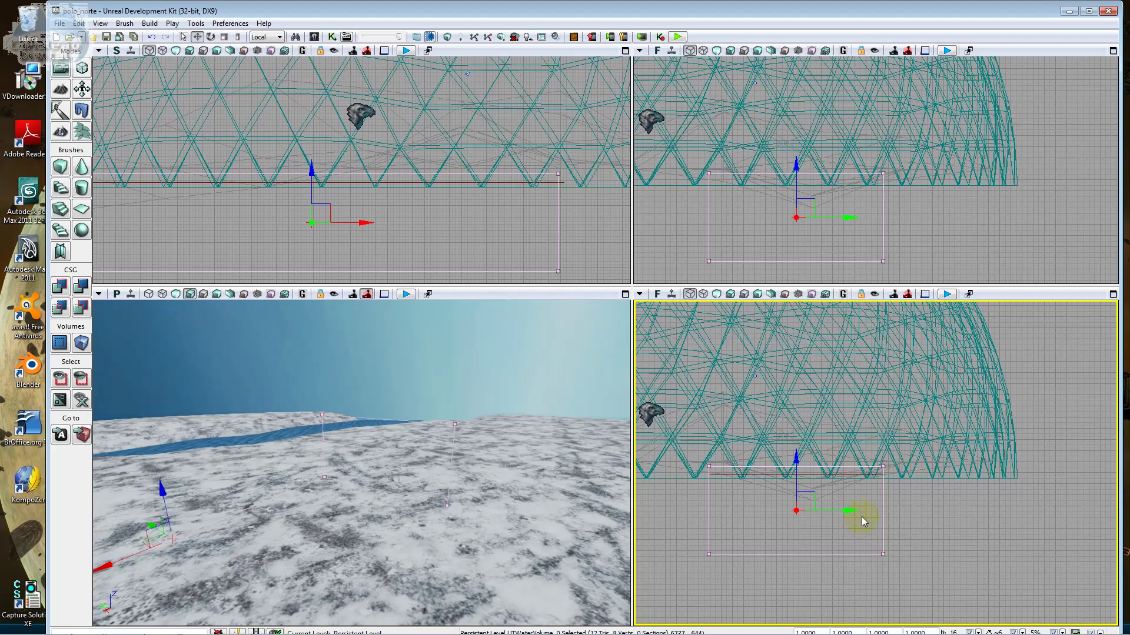
left_click_drag(832, 500, 887, 507)
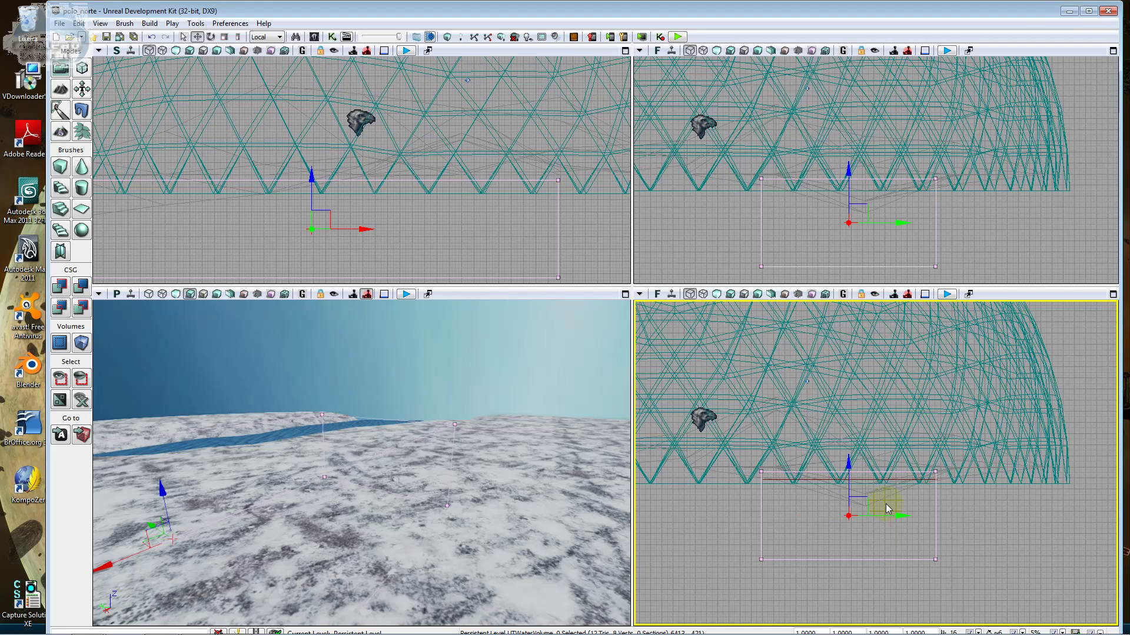
scroll(885, 504, "up", 2)
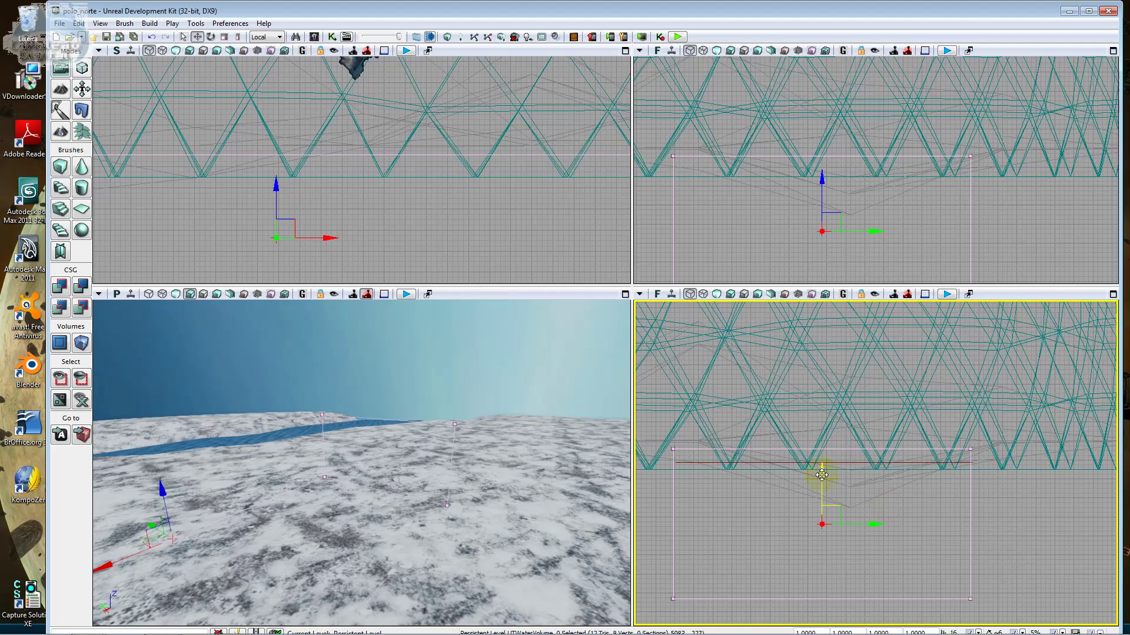
left_click_drag(327, 441, 330, 412)
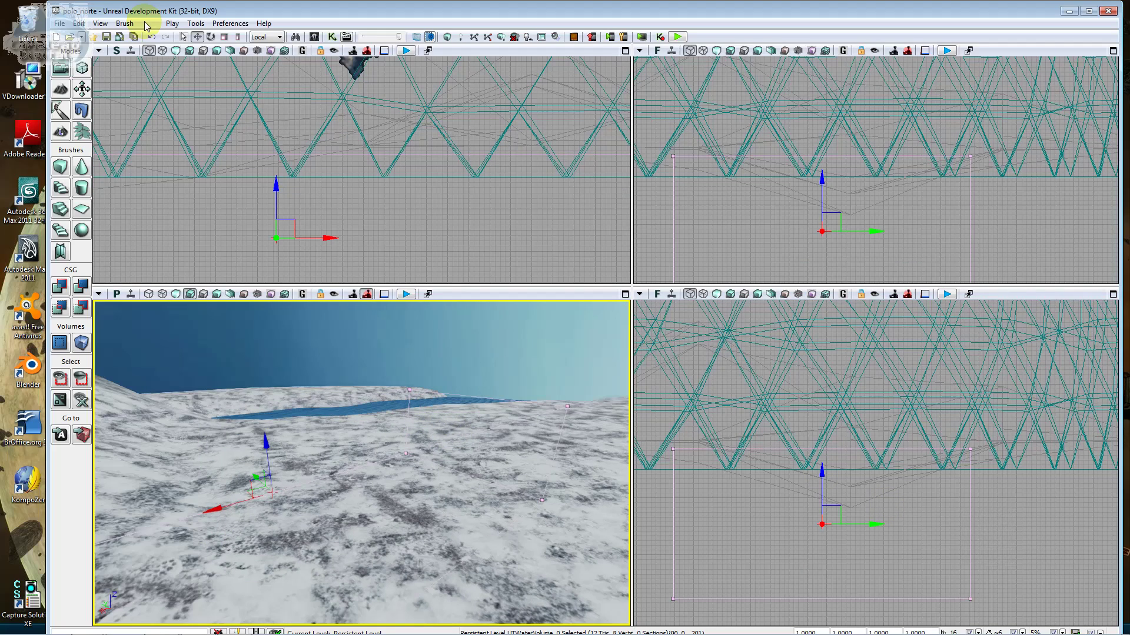
left_click(149, 23)
left_click(135, 37)
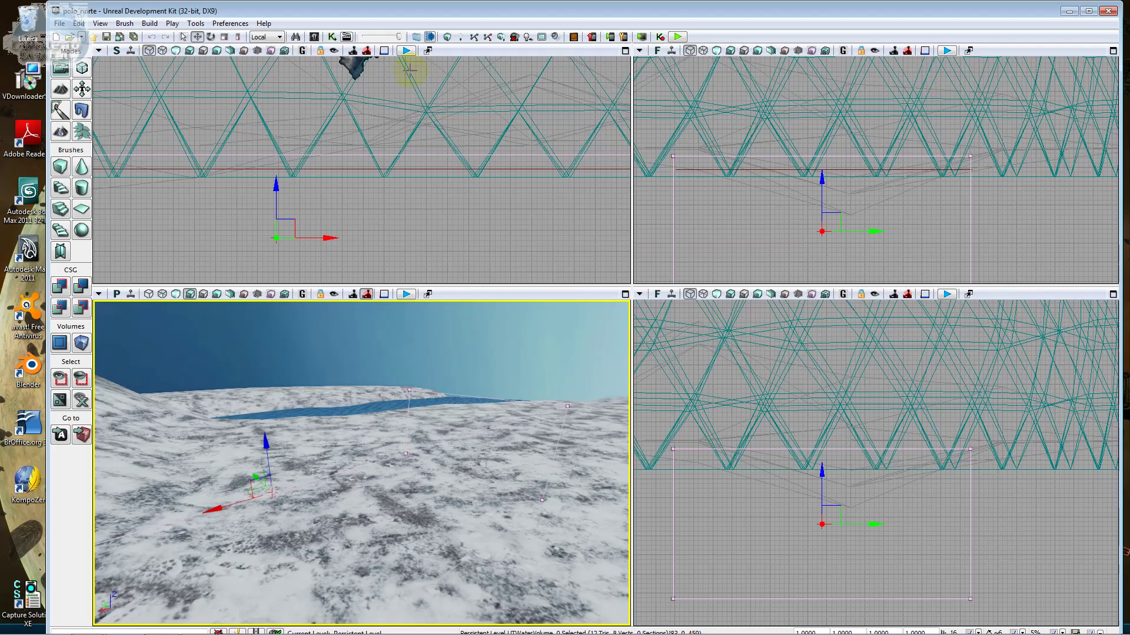
Tick Enabled on the ExponentialHeightFog, then play-test in the perspective view and stop with Esc.
left_click(352, 64)
right_click(350, 65)
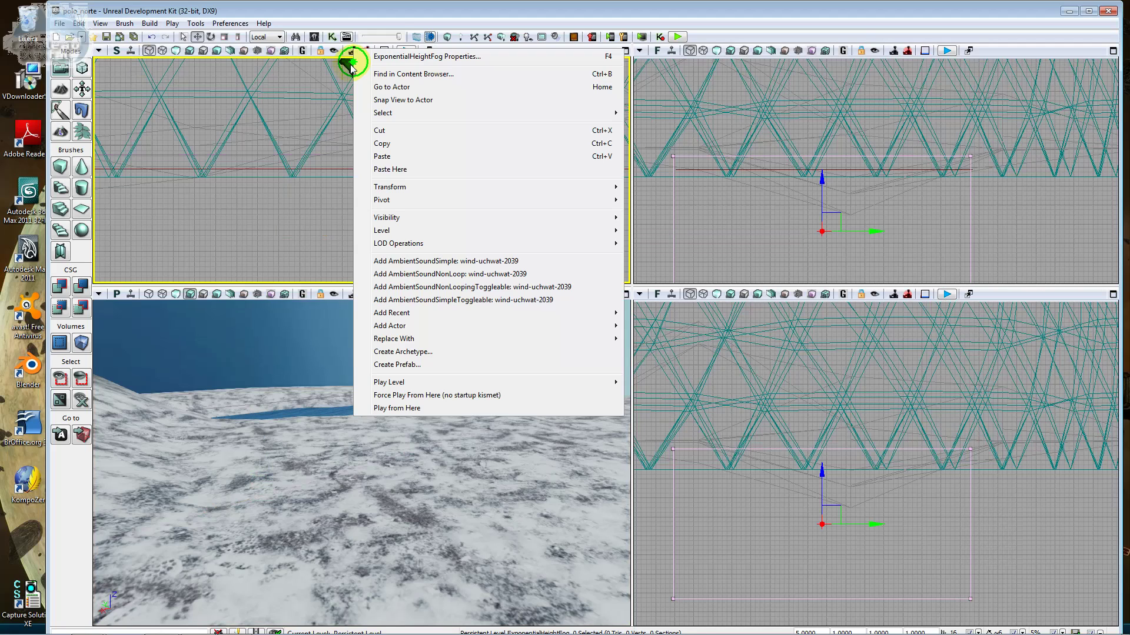
left_click(395, 56)
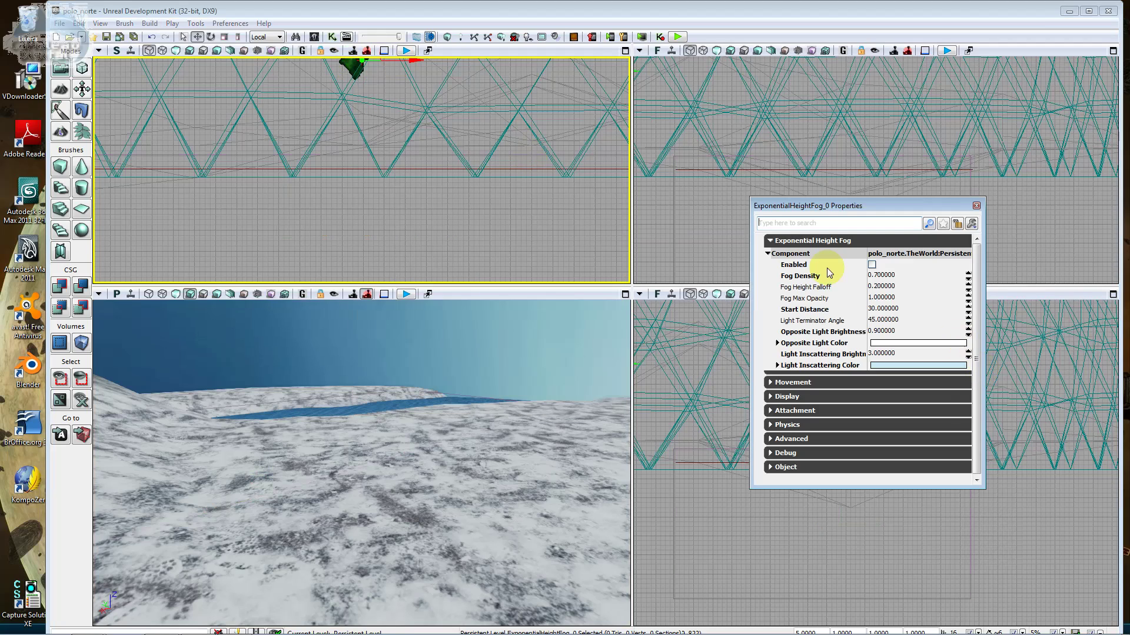
left_click(814, 253)
left_click(794, 241)
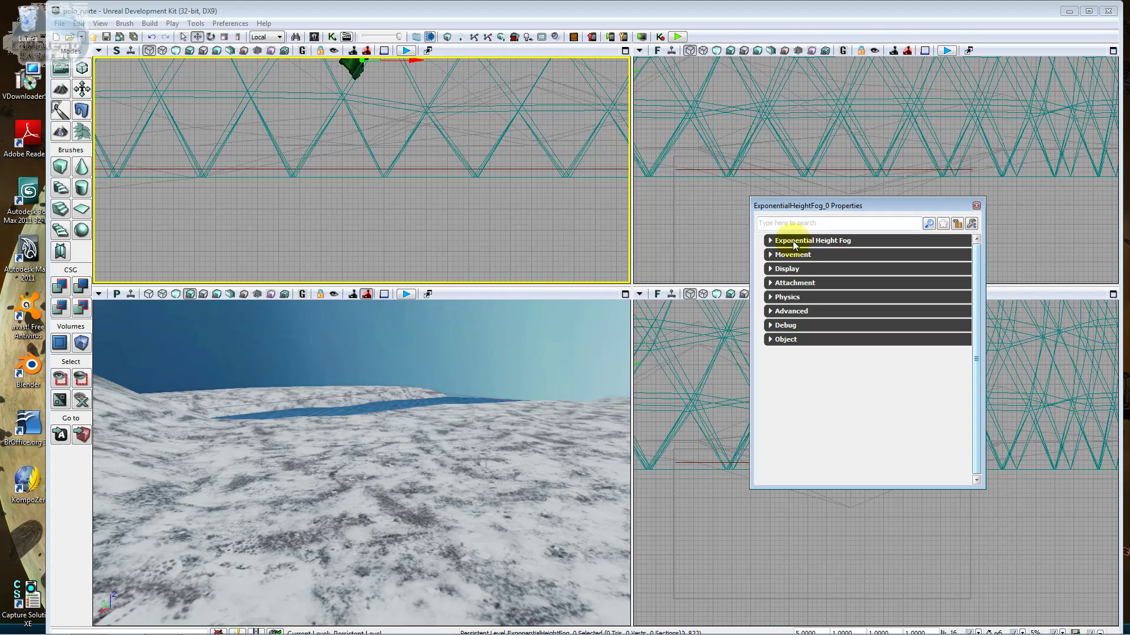
left_click(794, 241)
left_click(791, 254)
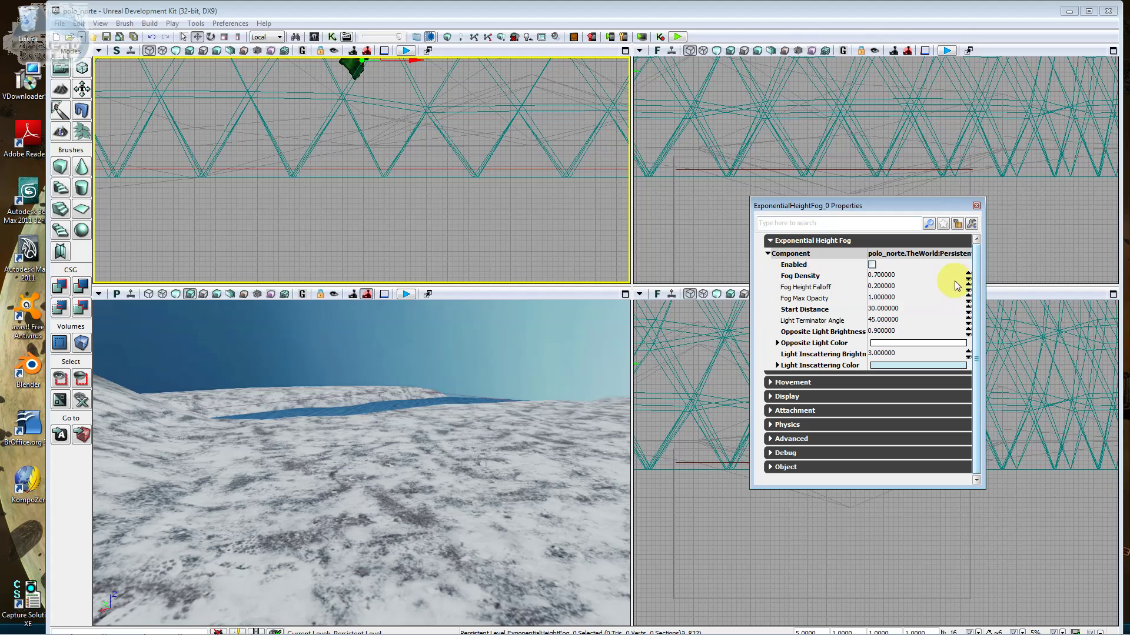
left_click(872, 265)
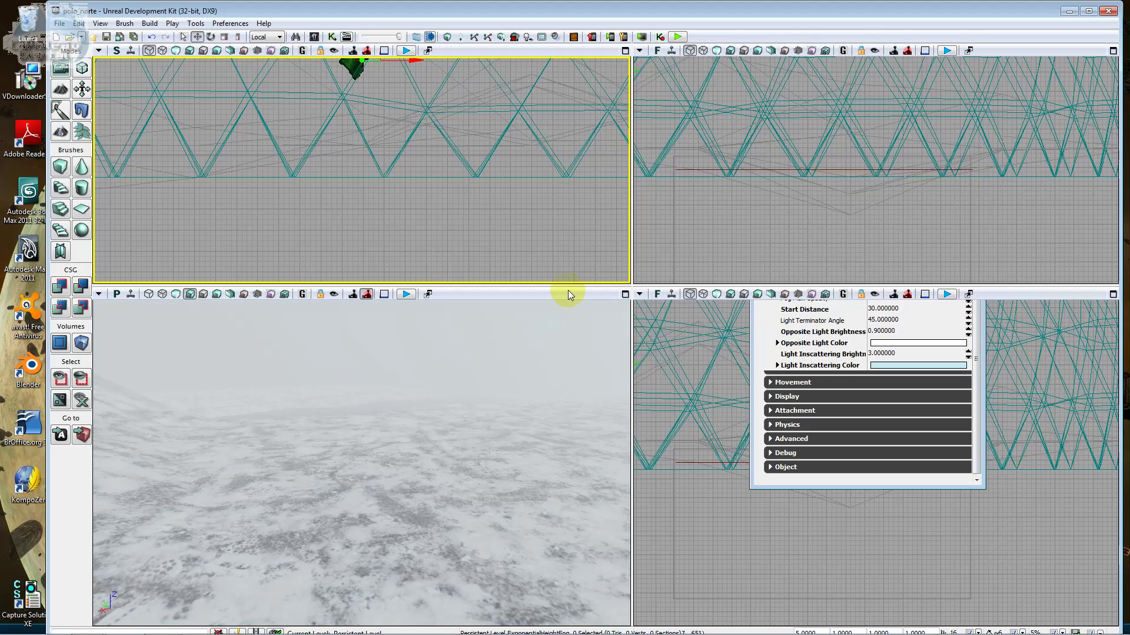
left_click(405, 293)
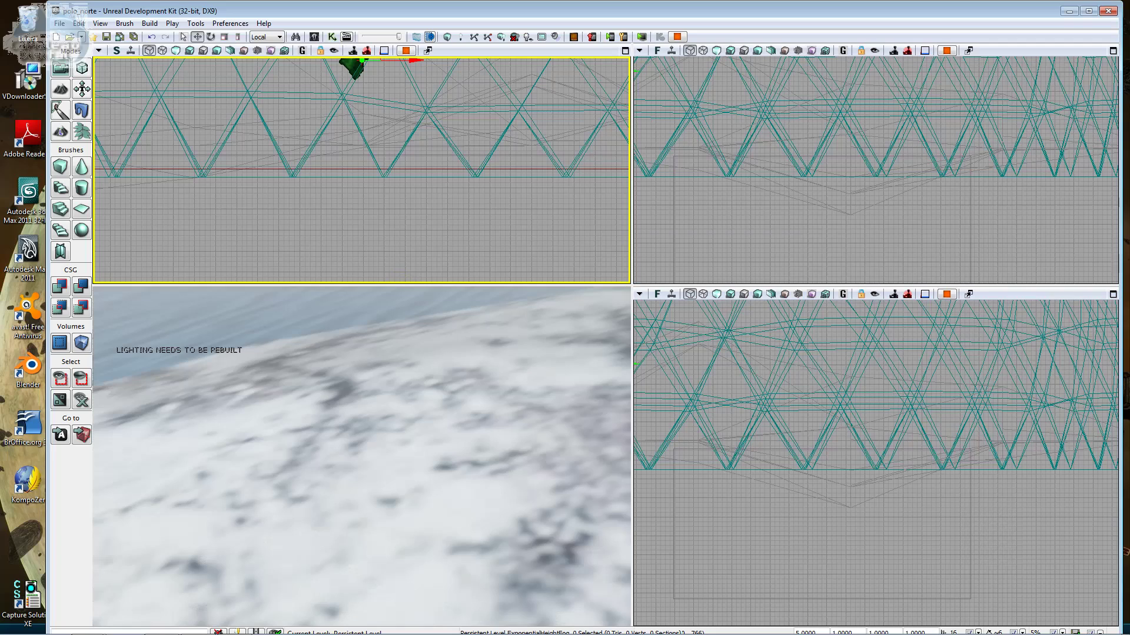
key("Escape")
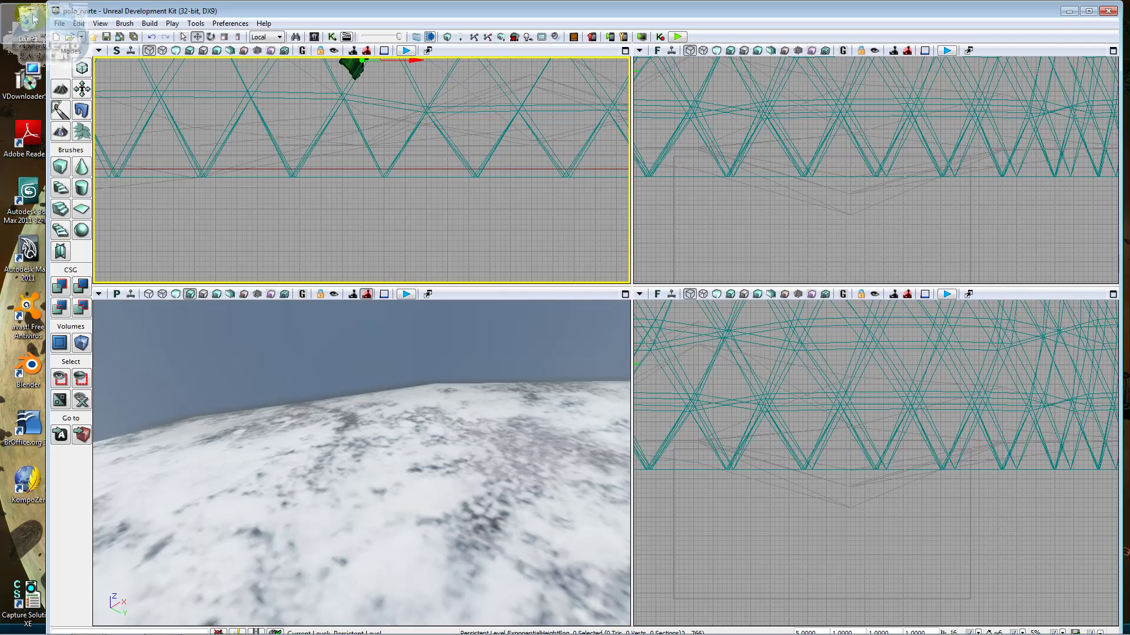
In World Properties, set Default Game Type and Game Type For PIE to UTGame.
left_click(100, 23)
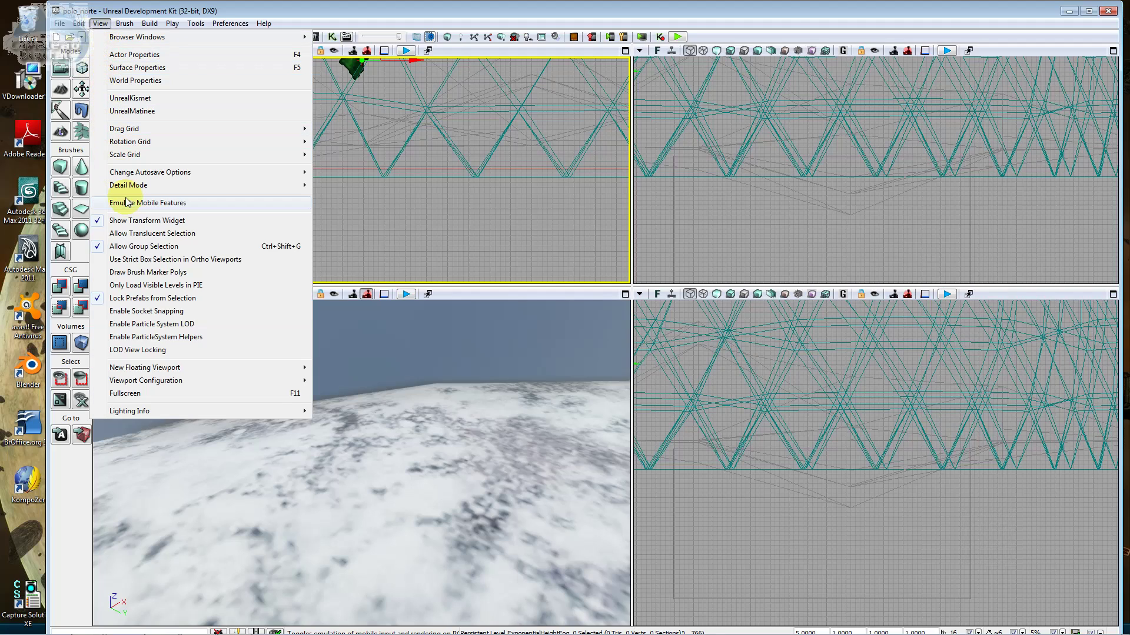
left_click(165, 80)
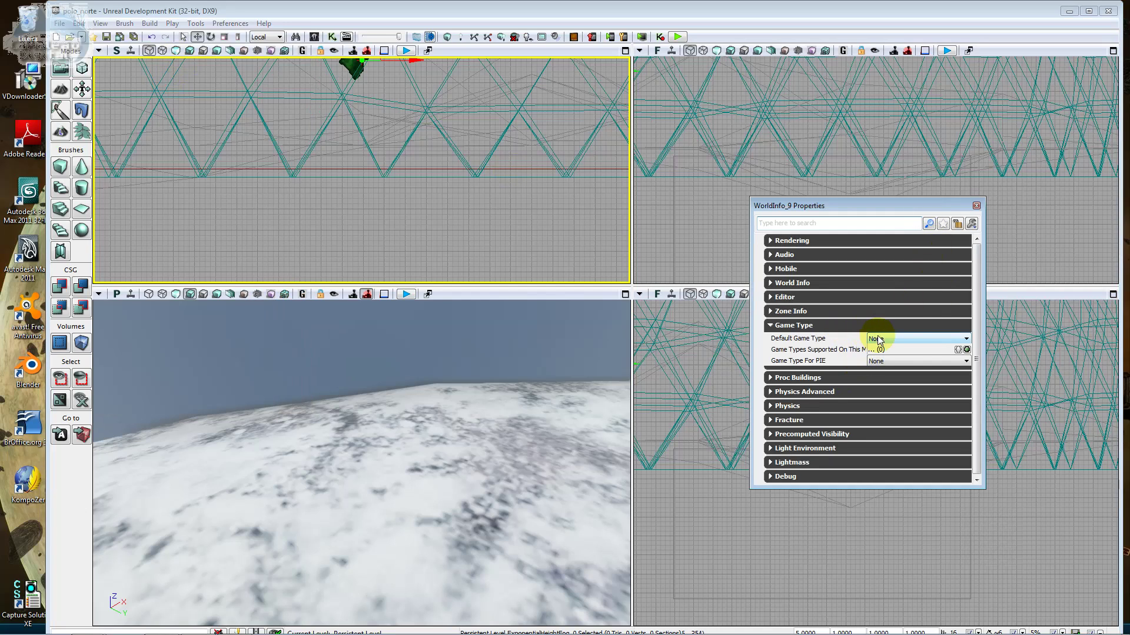
left_click(883, 340)
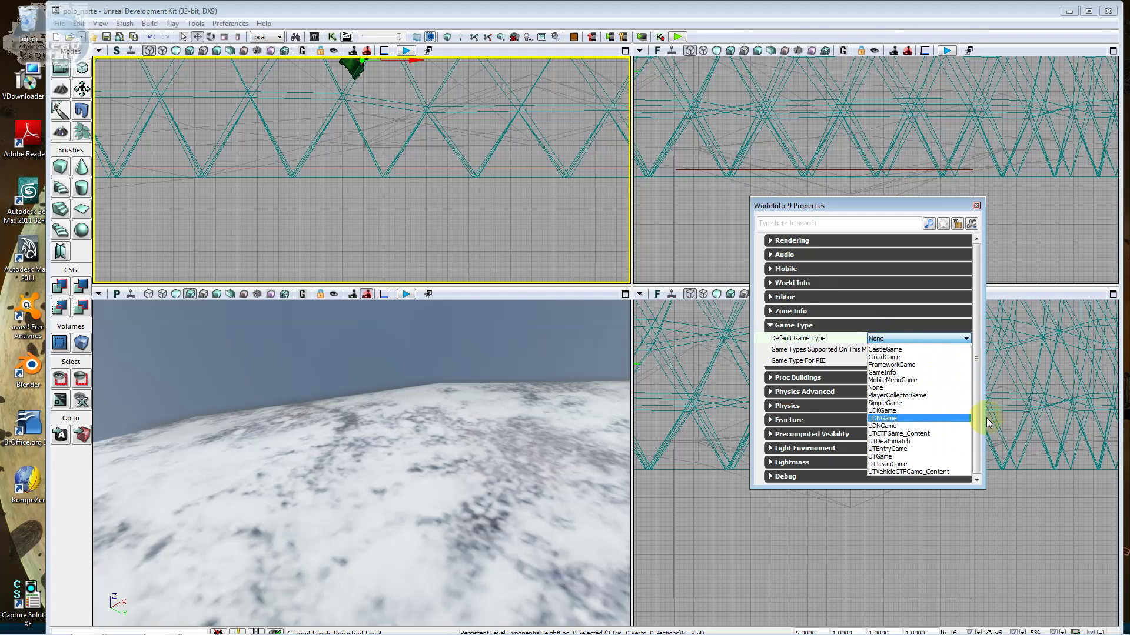
left_click(976, 450)
left_click(931, 337)
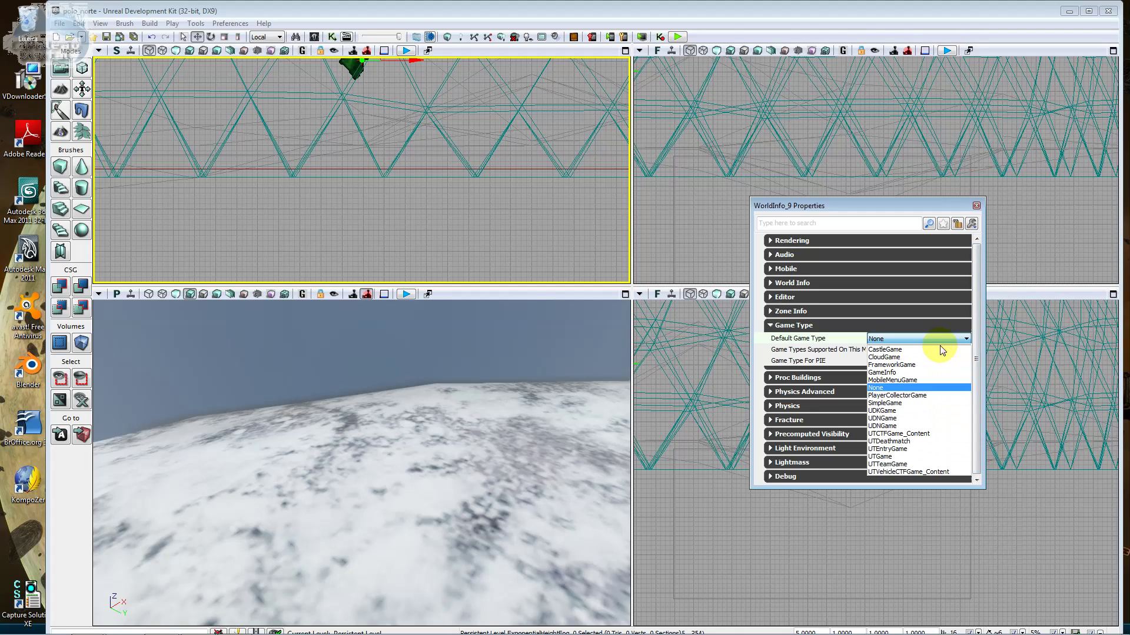
left_click(923, 410)
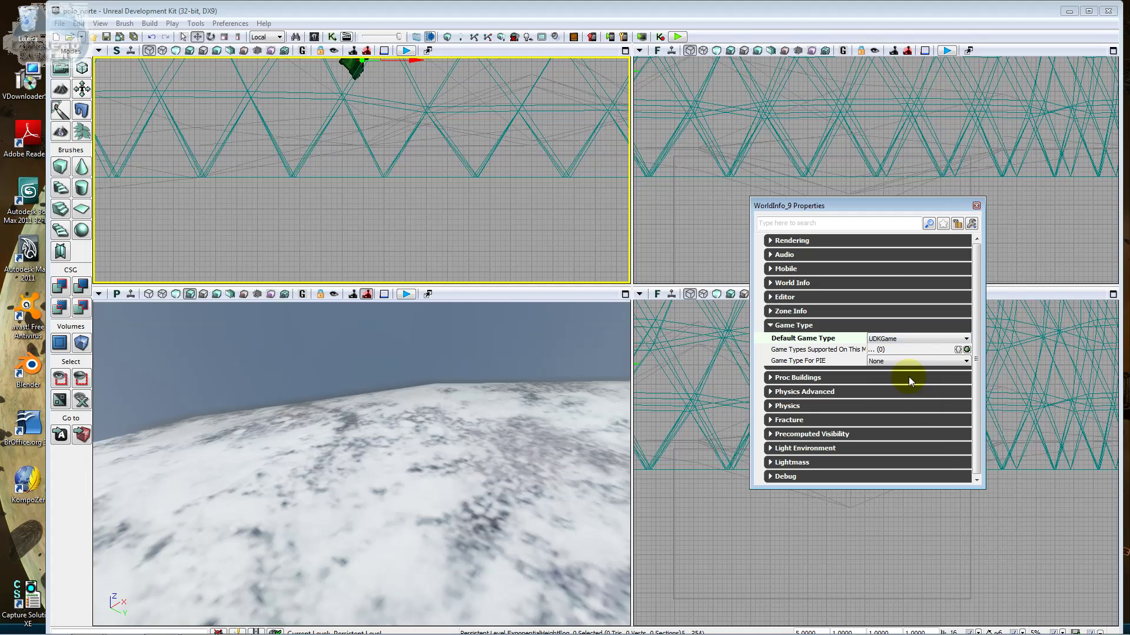
left_click(912, 340)
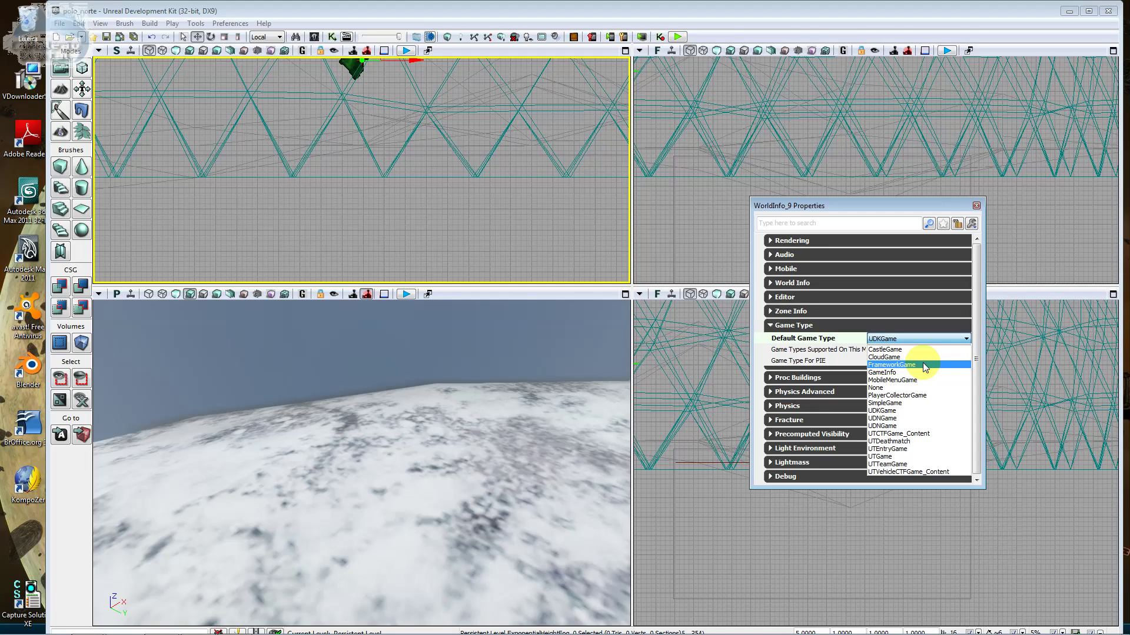
left_click(930, 395)
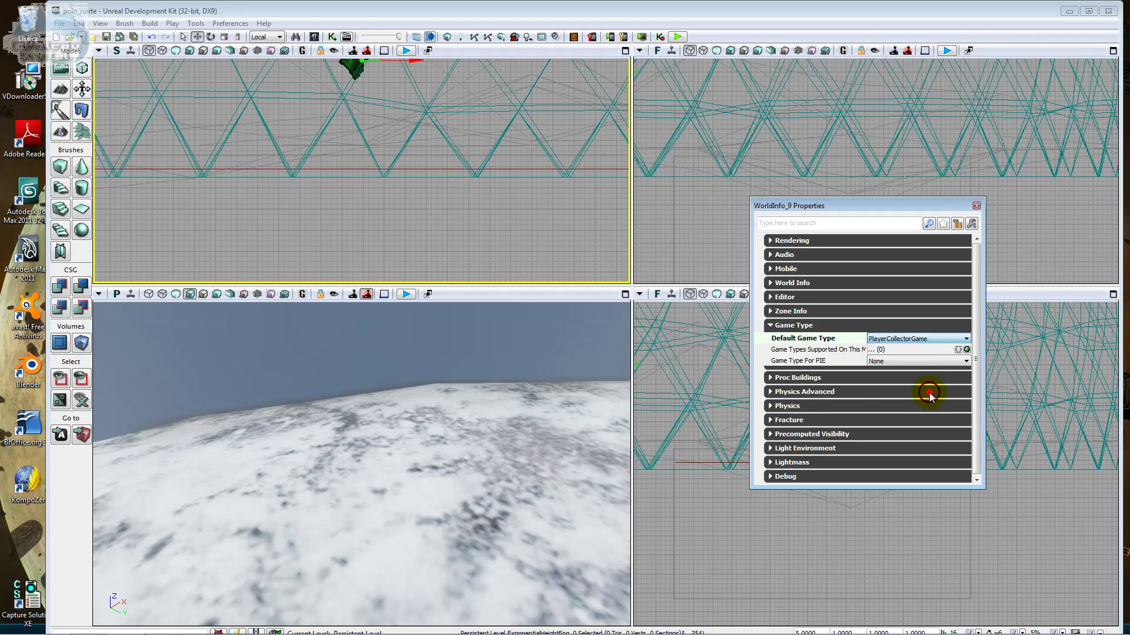
left_click(920, 340)
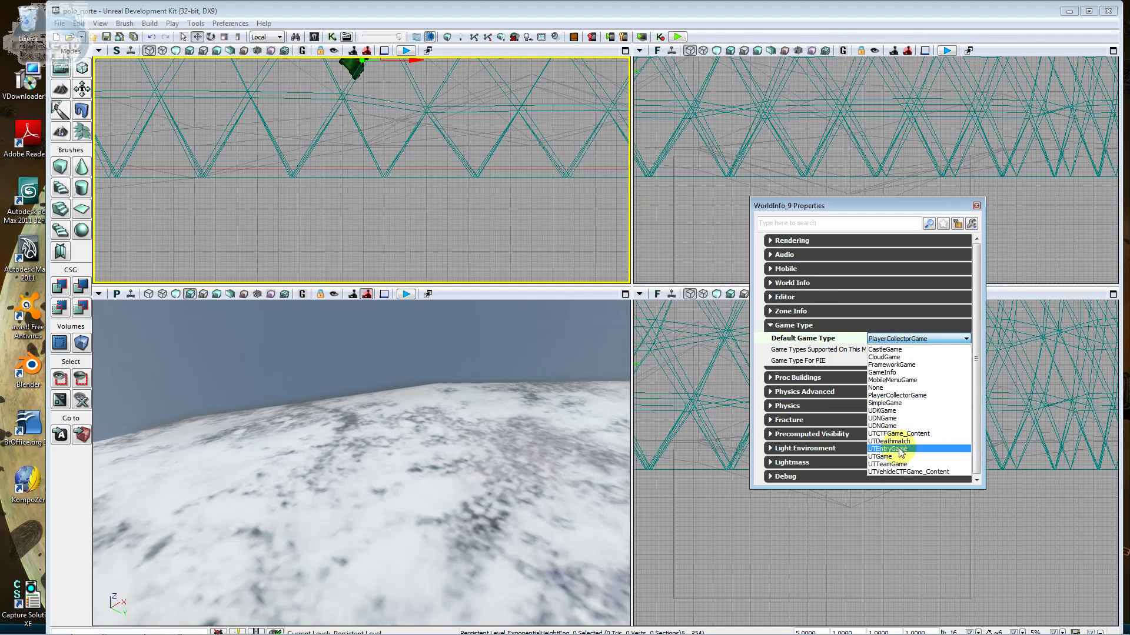
left_click(894, 457)
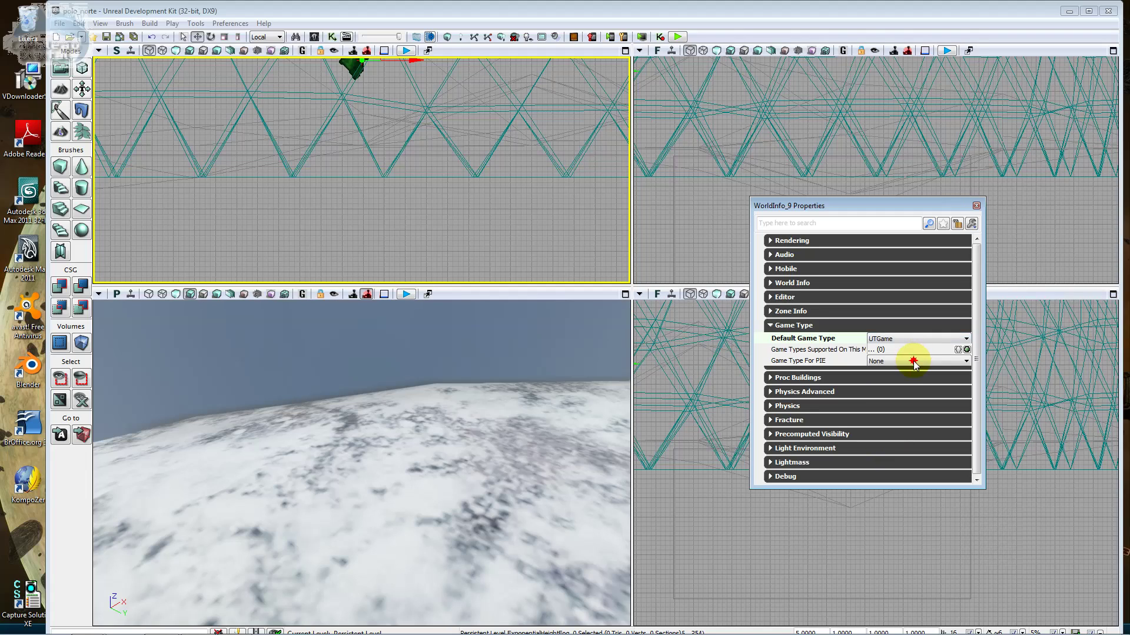
left_click(914, 361)
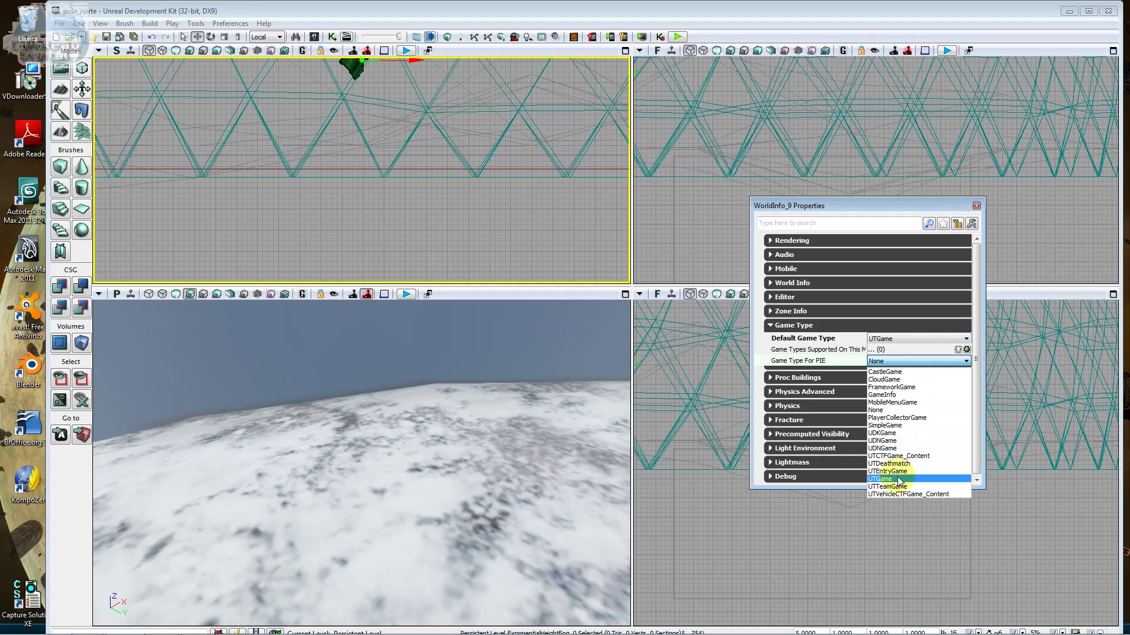
left_click(898, 480)
Play the level in the perspective view, fire the weapon at the lake, then end with Esc.
left_click(973, 205)
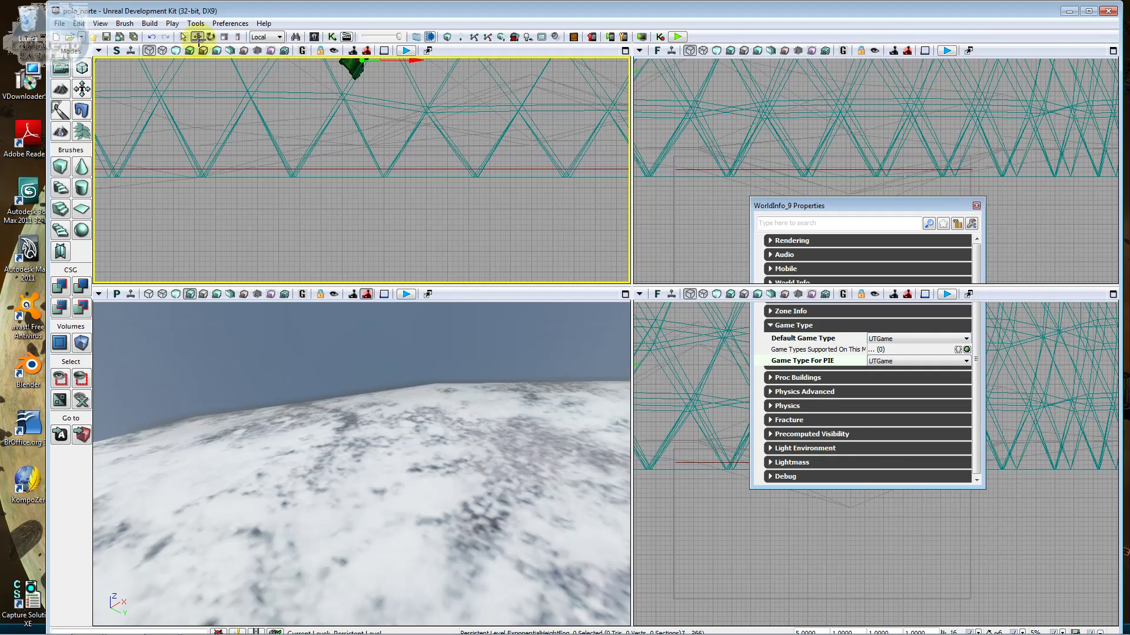
left_click(407, 294)
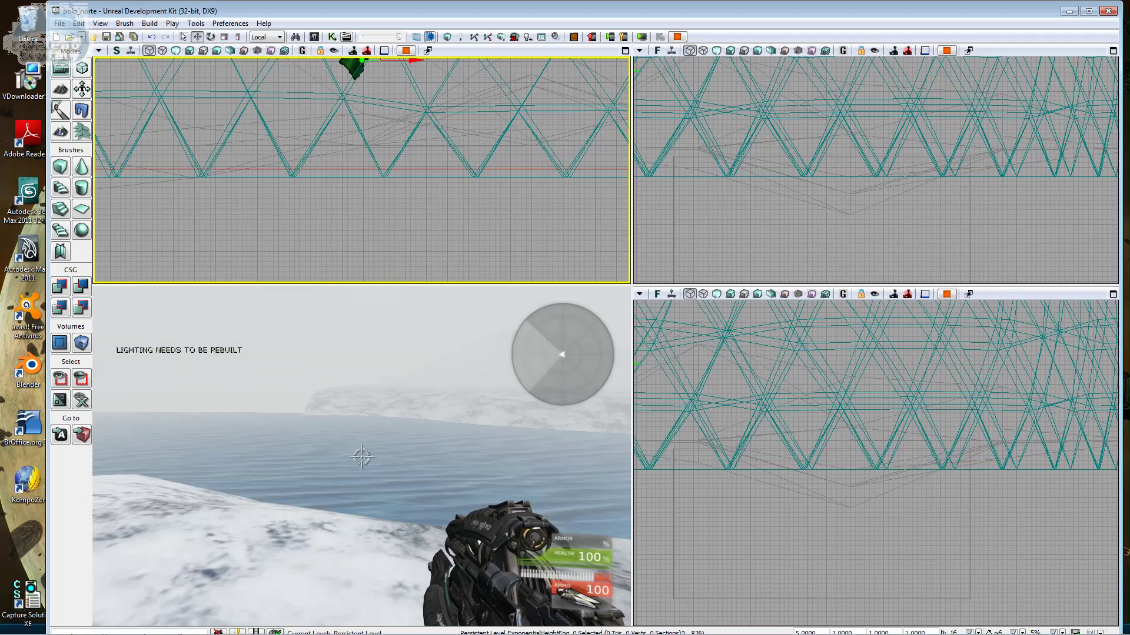
left_click(362, 458)
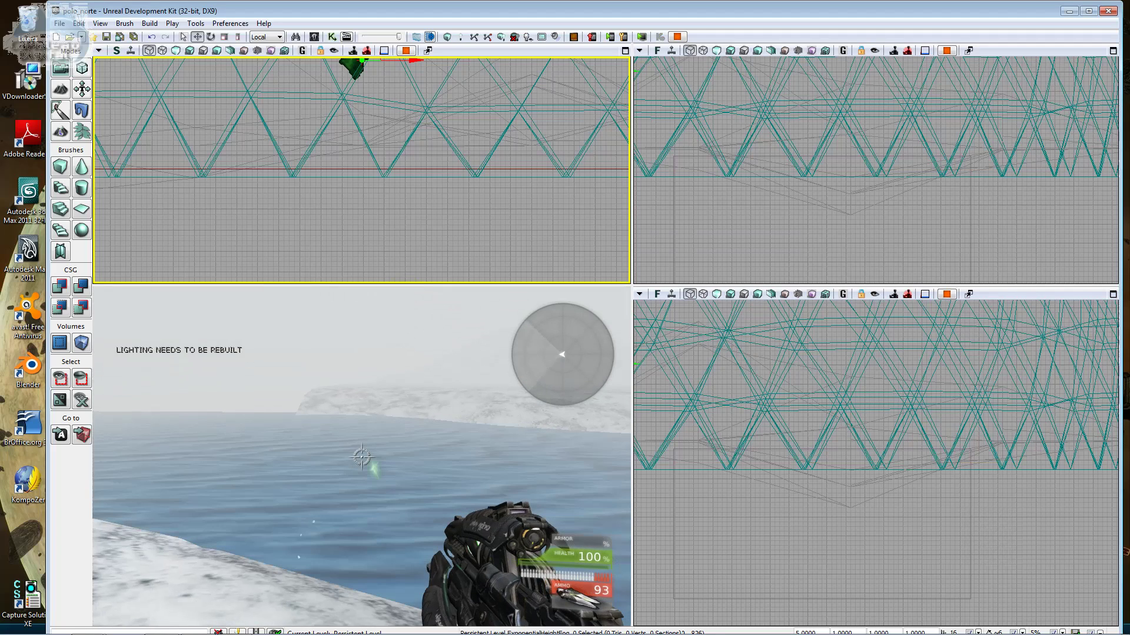
left_click(361, 457)
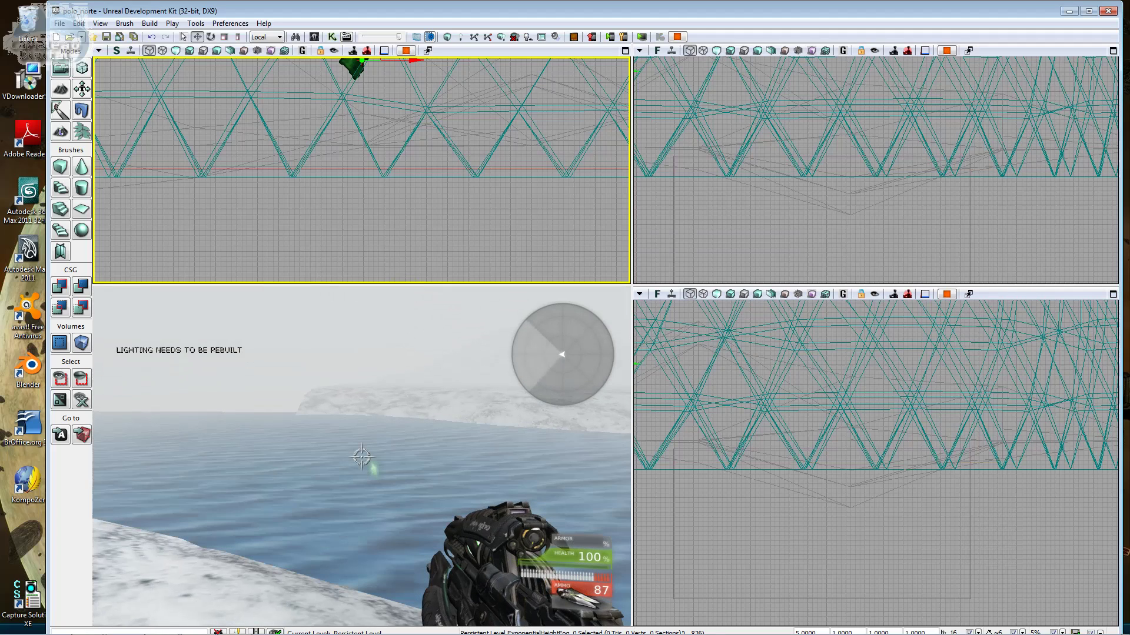
right_click(362, 458)
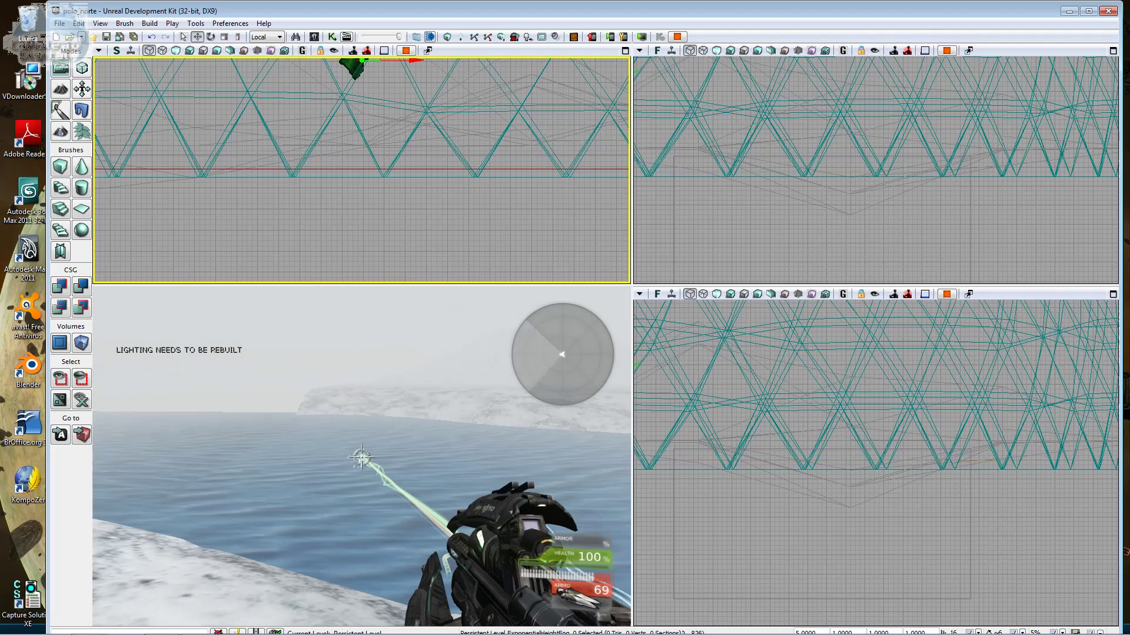
right_click_drag(361, 457, 361, 457)
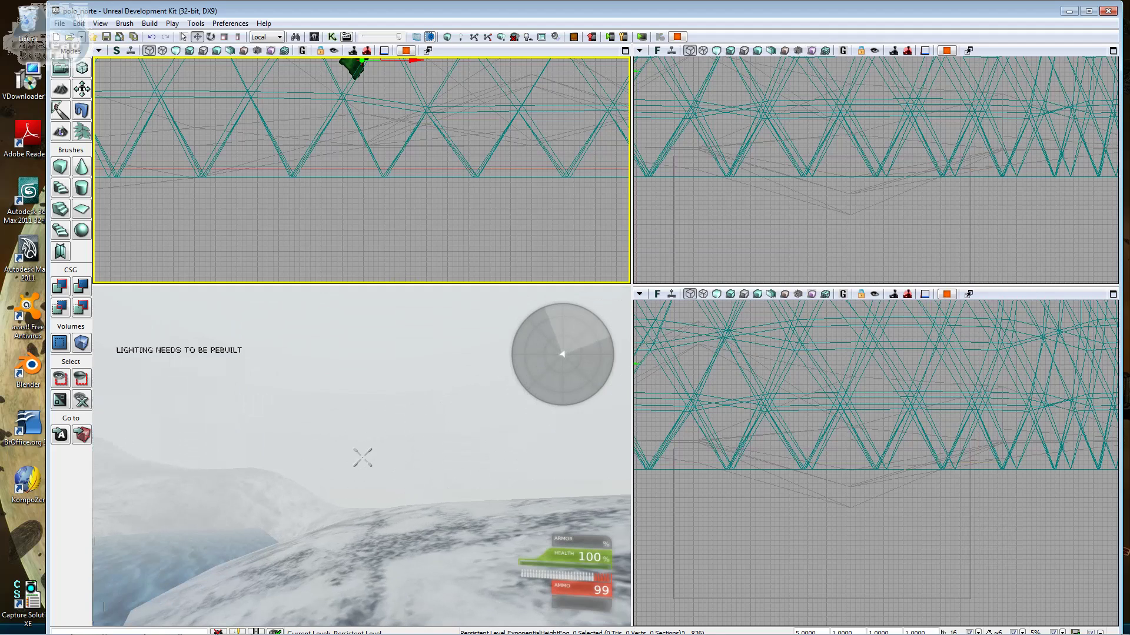
key("Escape")
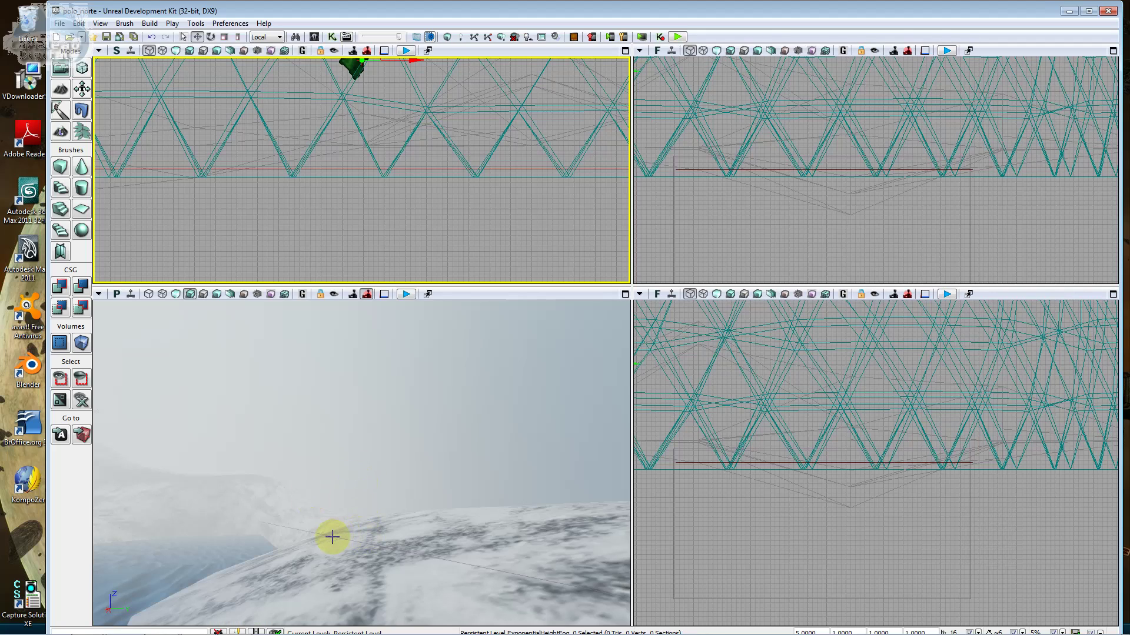
Set the water volume's Damage Type to UTDmgType_Lava.
left_click(332, 536)
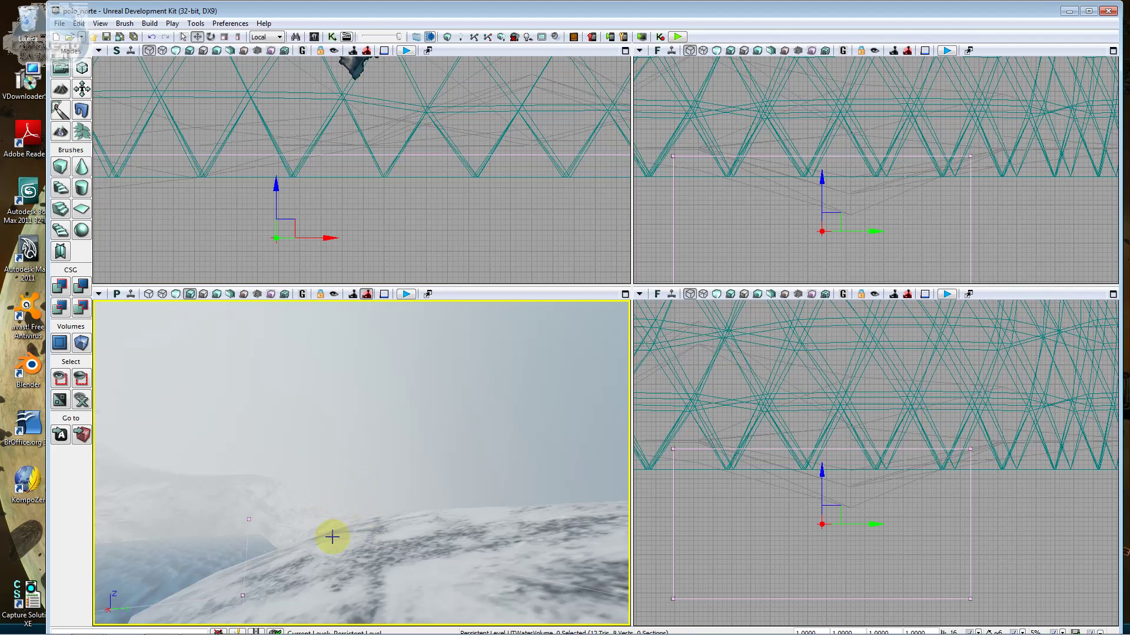
right_click(332, 537)
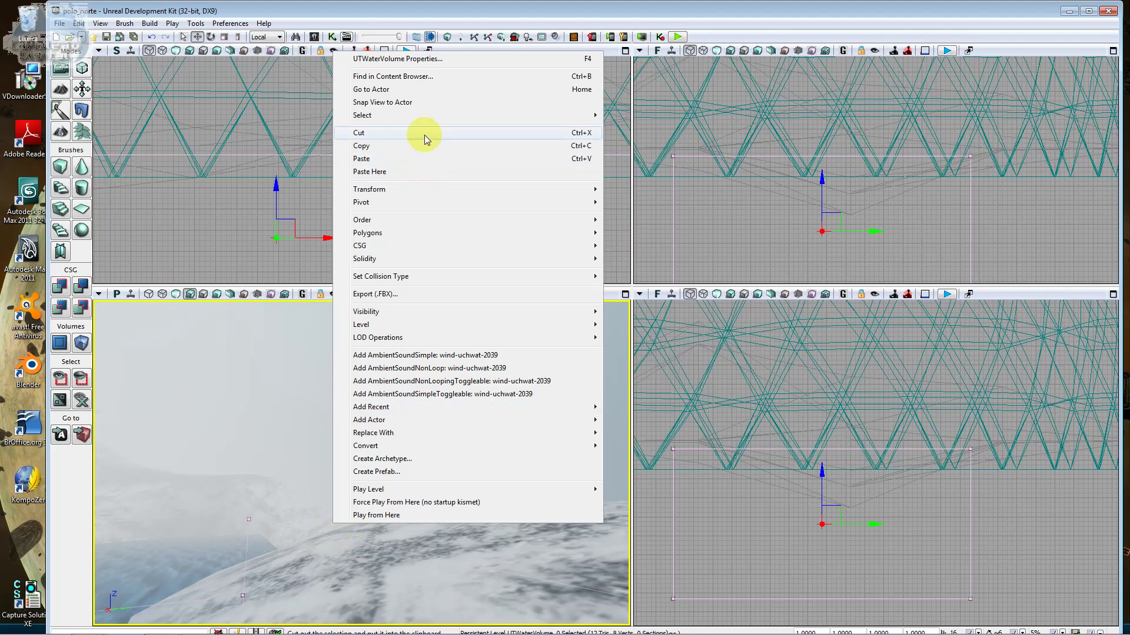
left_click(419, 60)
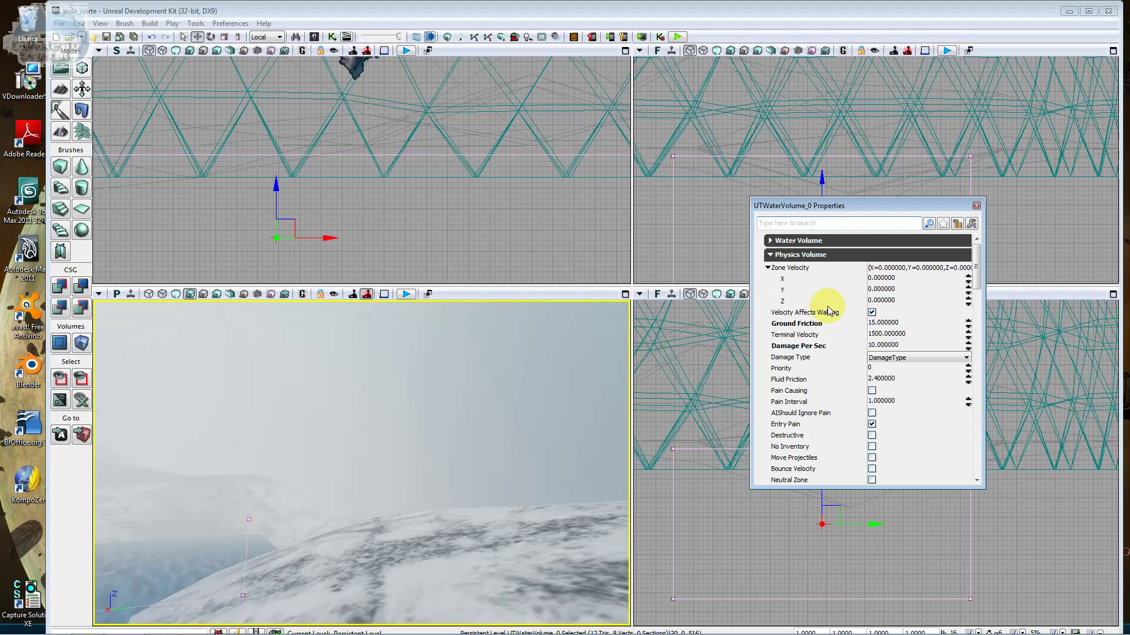
left_click(942, 357)
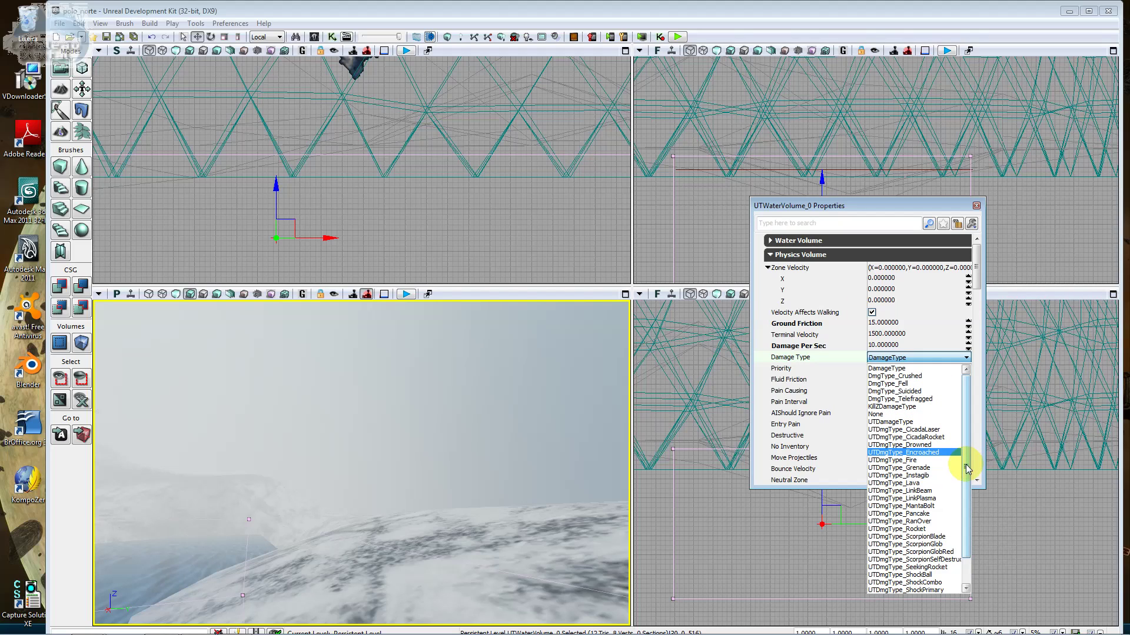
scroll(967, 468, "down", 2)
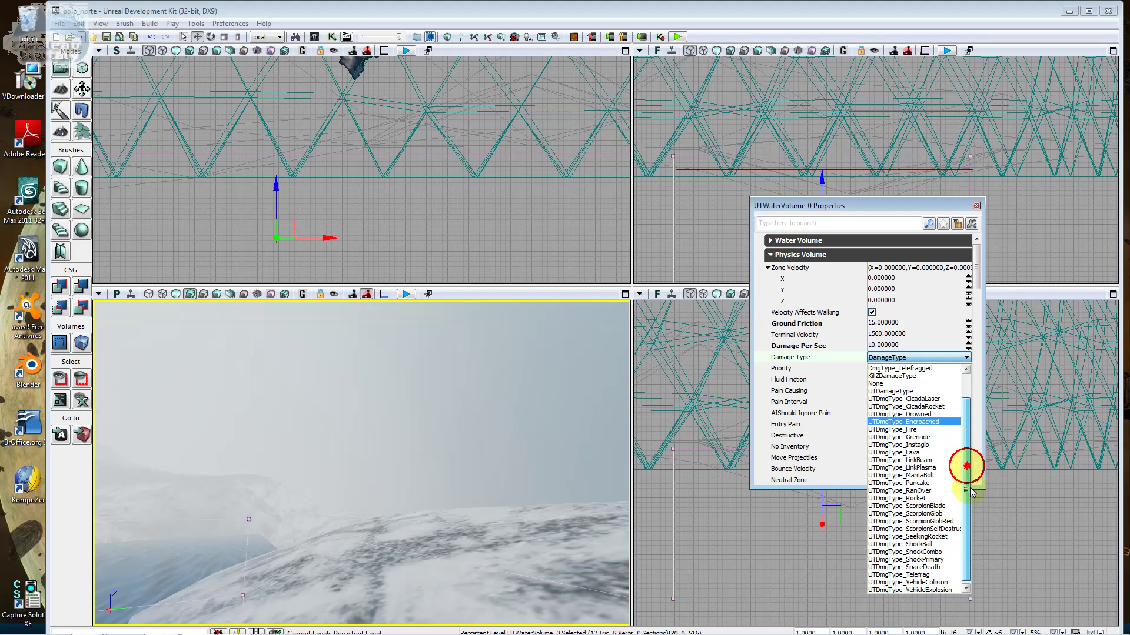
left_click(941, 454)
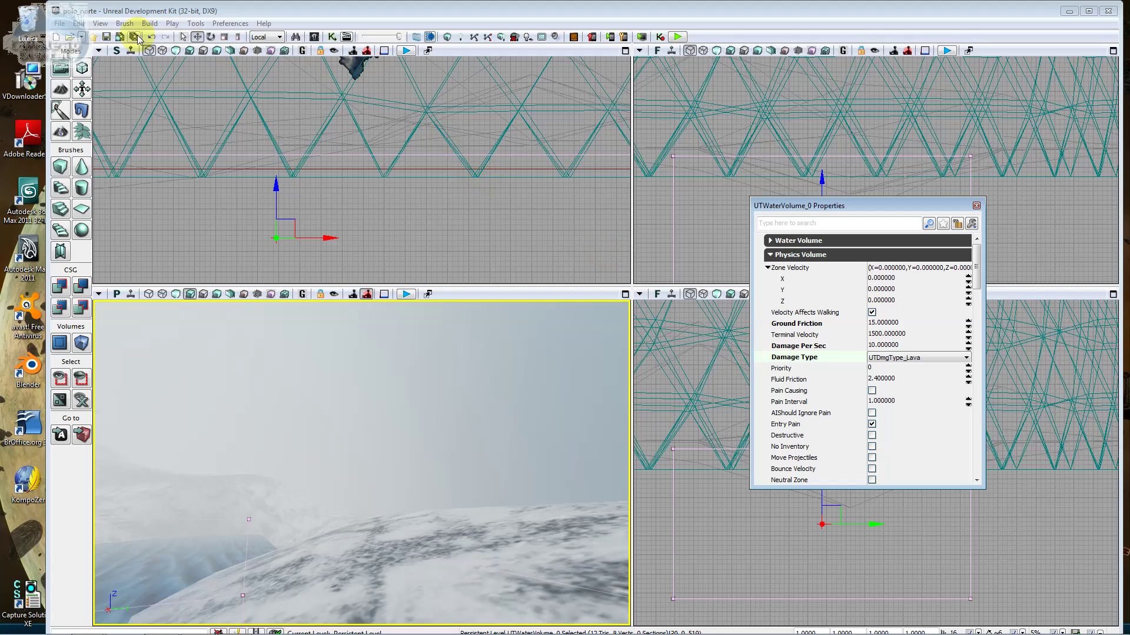
Move the view across the lake and select the FluidSurfaceActor.
key("Home")
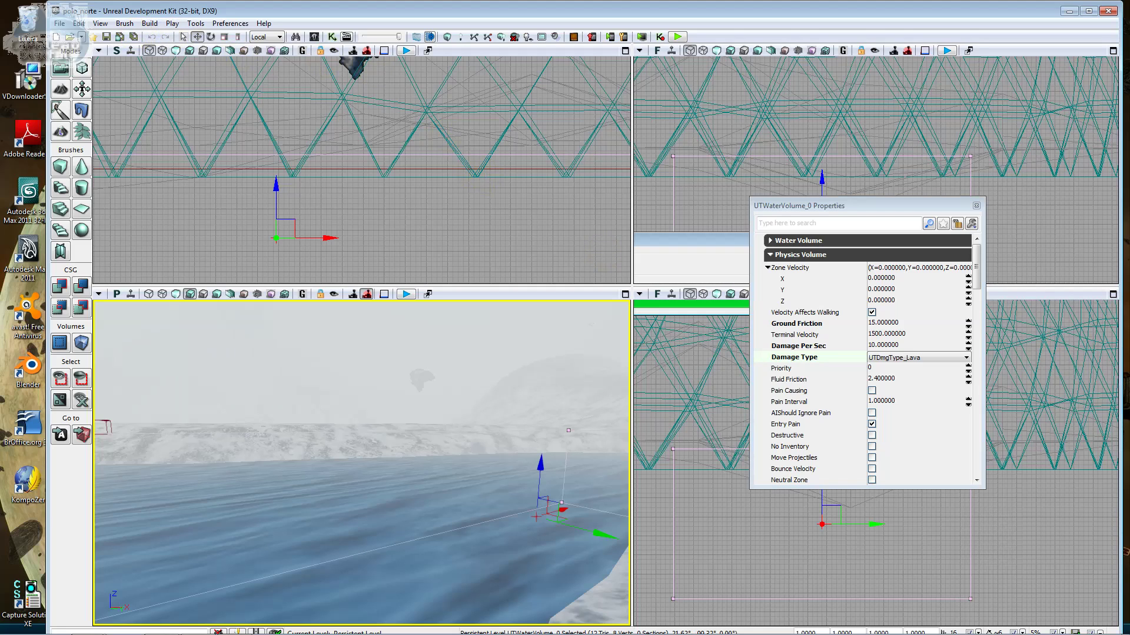
left_click_drag(361, 465, 341, 453)
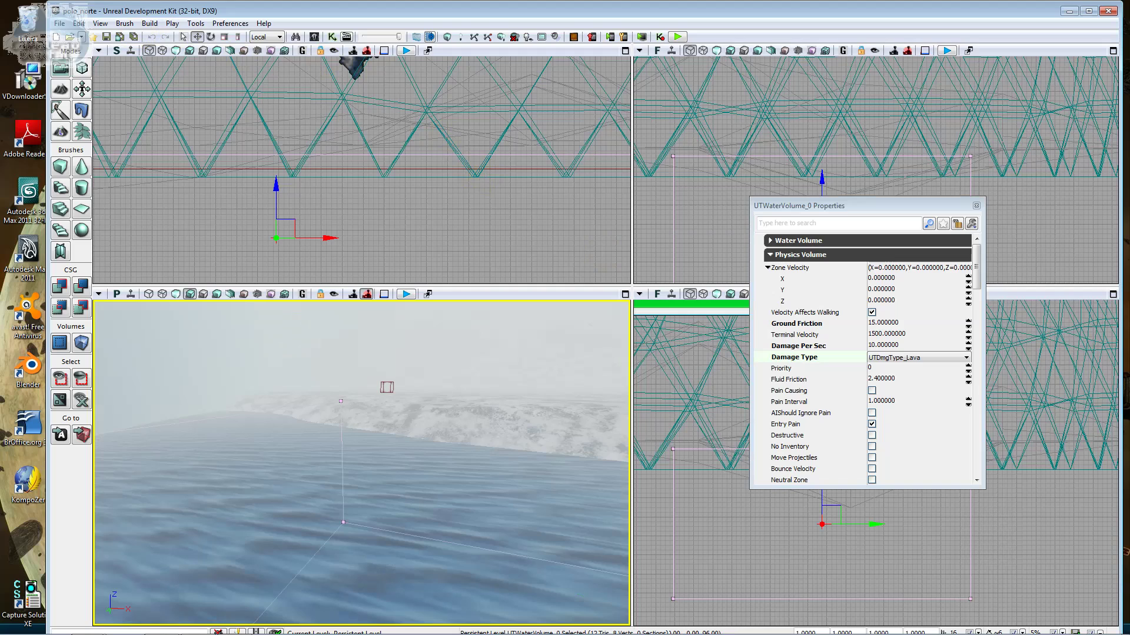
left_click(285, 532)
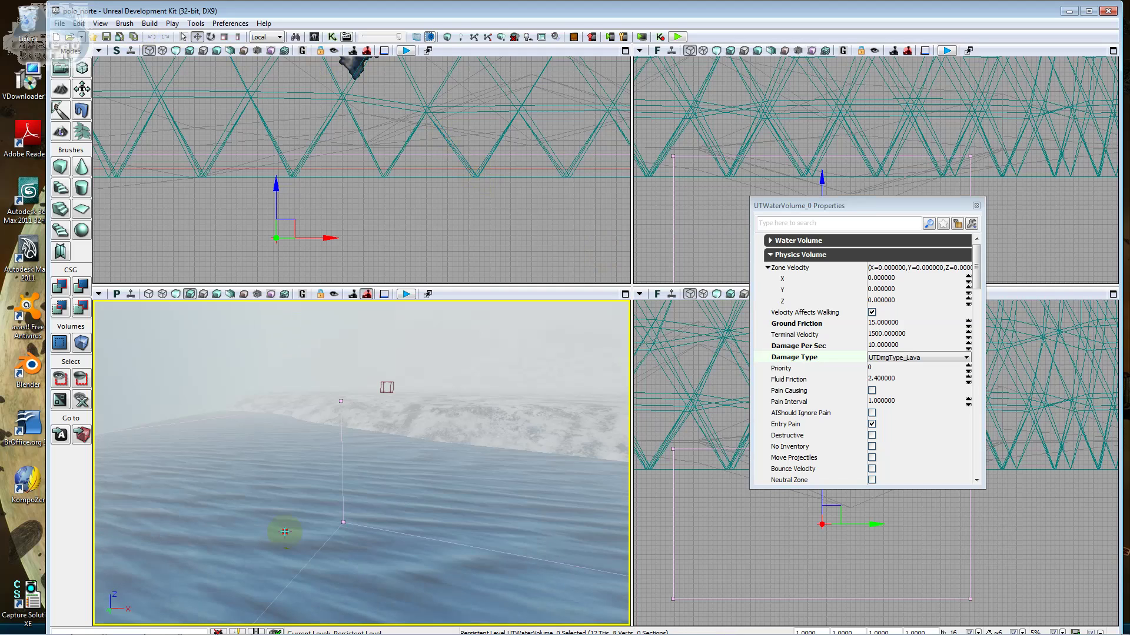
left_click(344, 522)
left_click(356, 551)
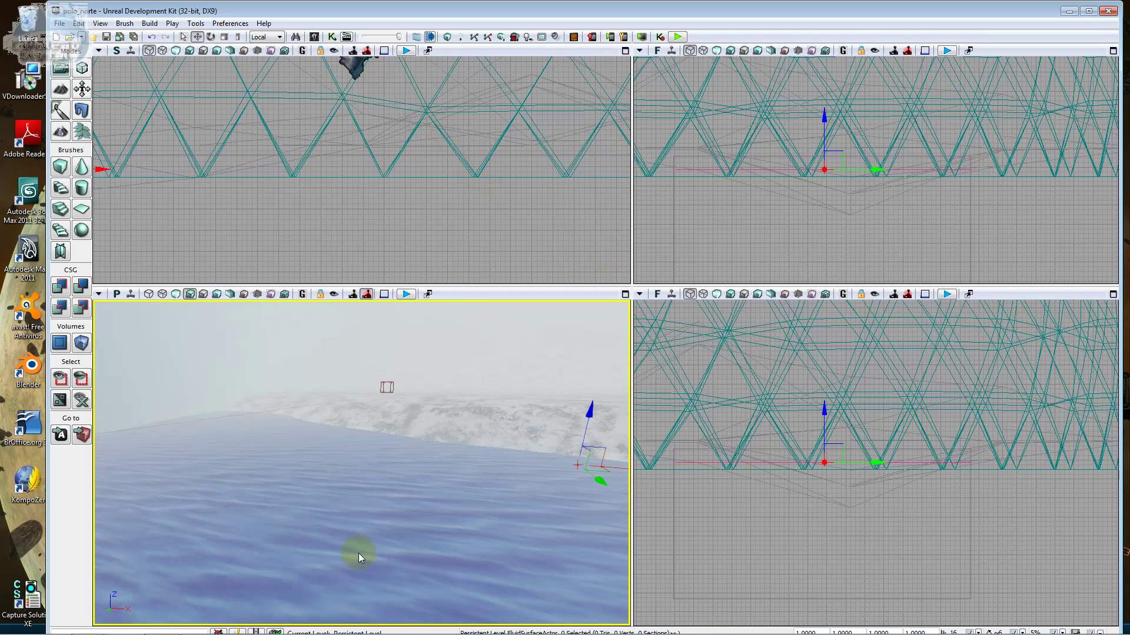
Set the fluid surface's Simulation Quads to 1024 by 1024.
right_click(358, 553)
left_click(472, 166)
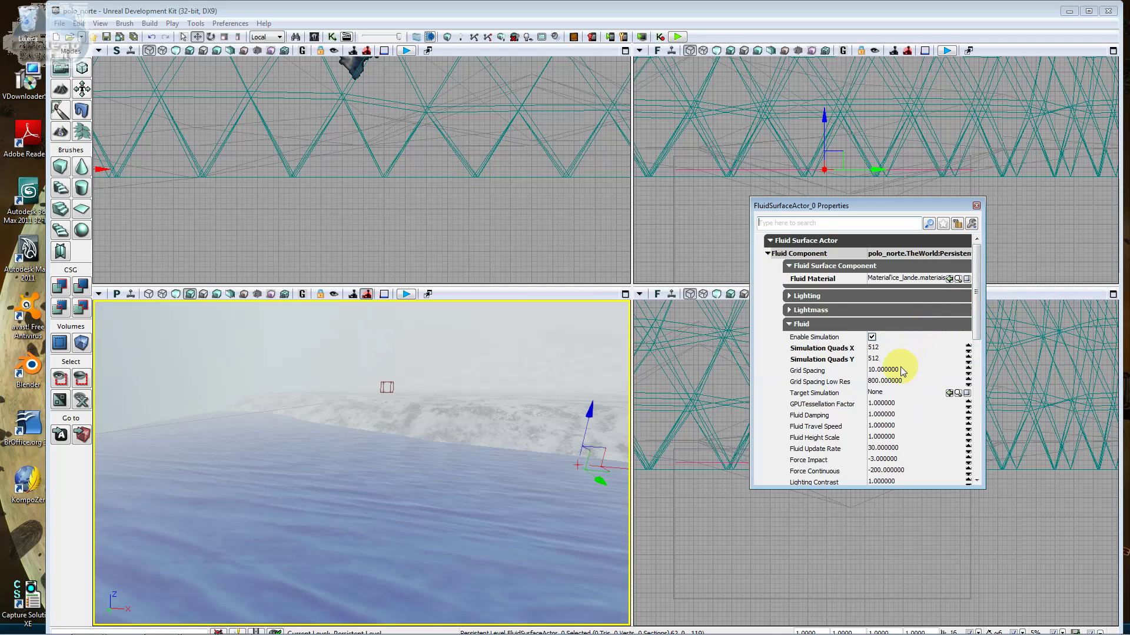
left_click(892, 347)
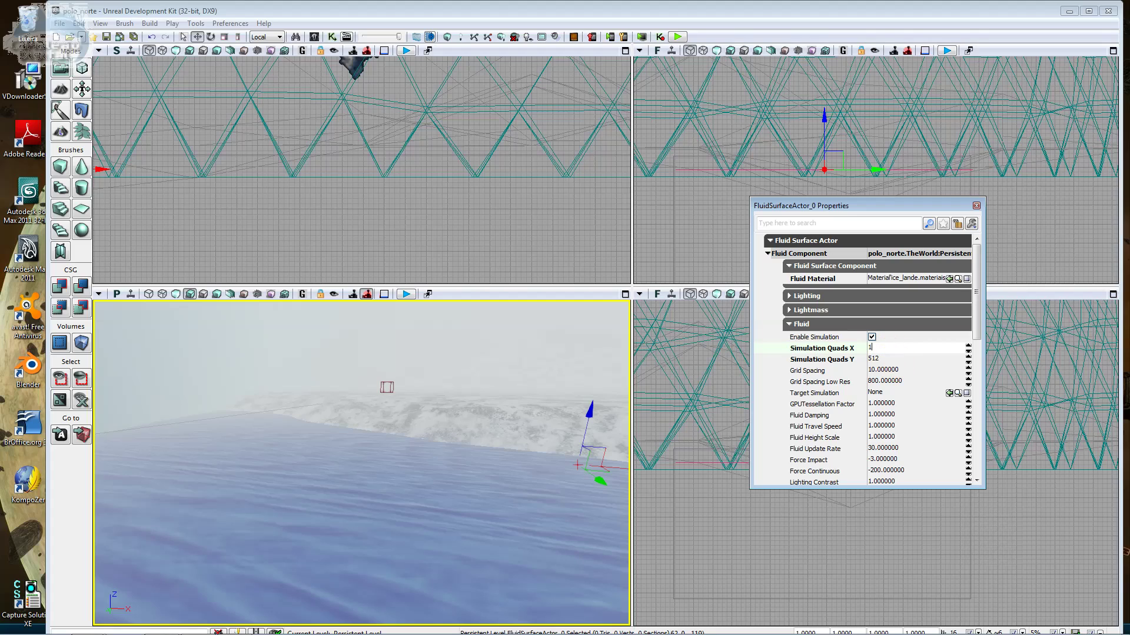
type("1024")
key("Tab")
type("1024")
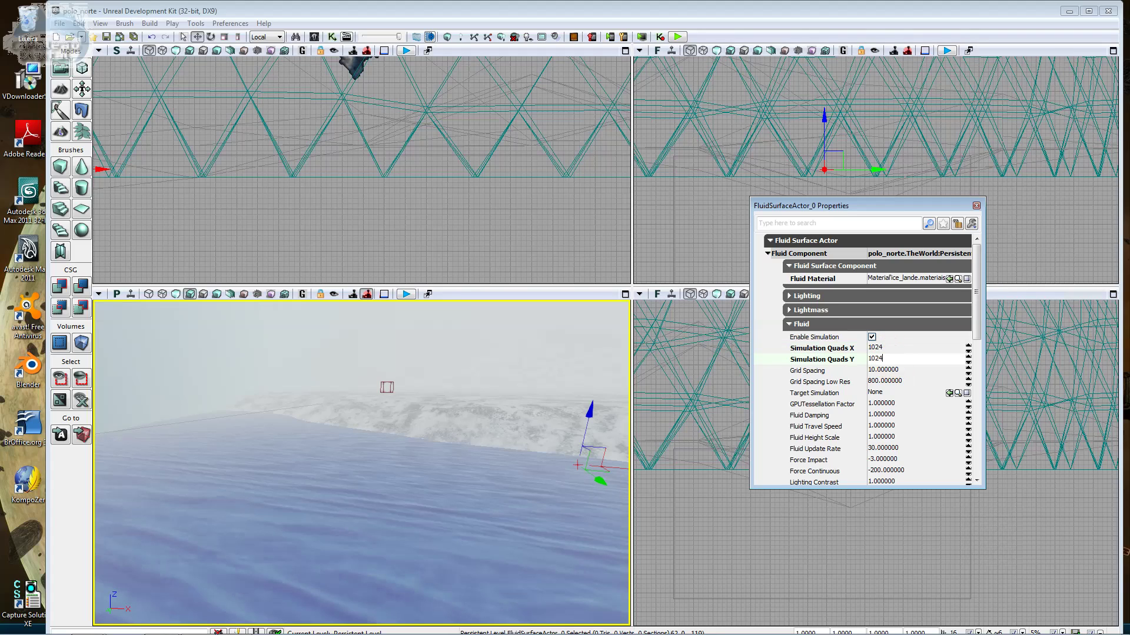
key("Return")
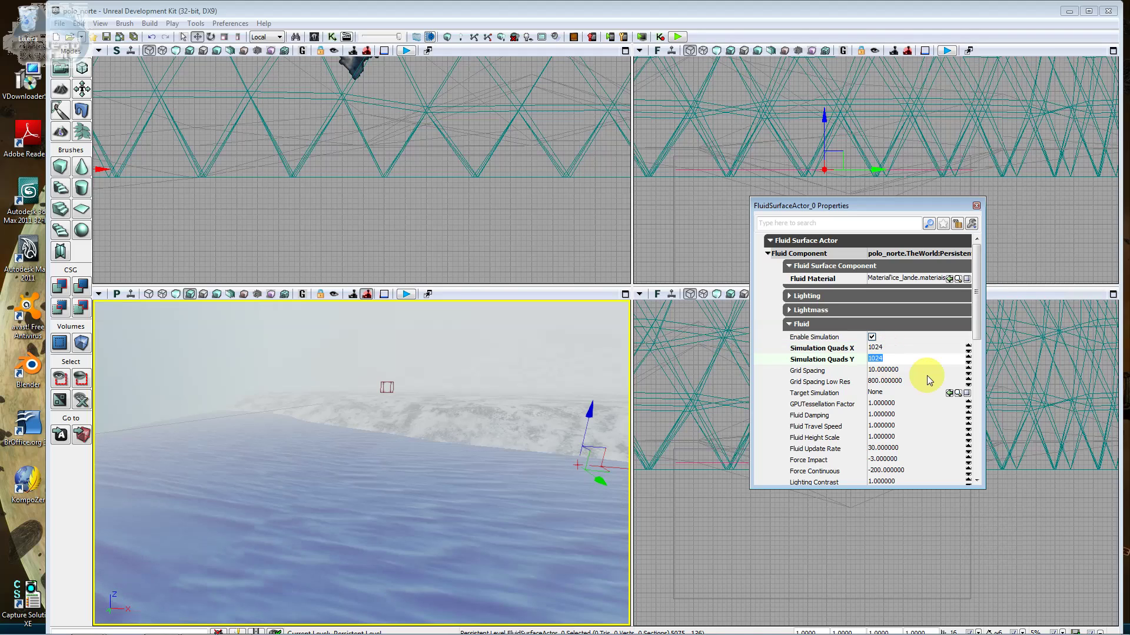
left_click_drag(532, 393, 533, 371)
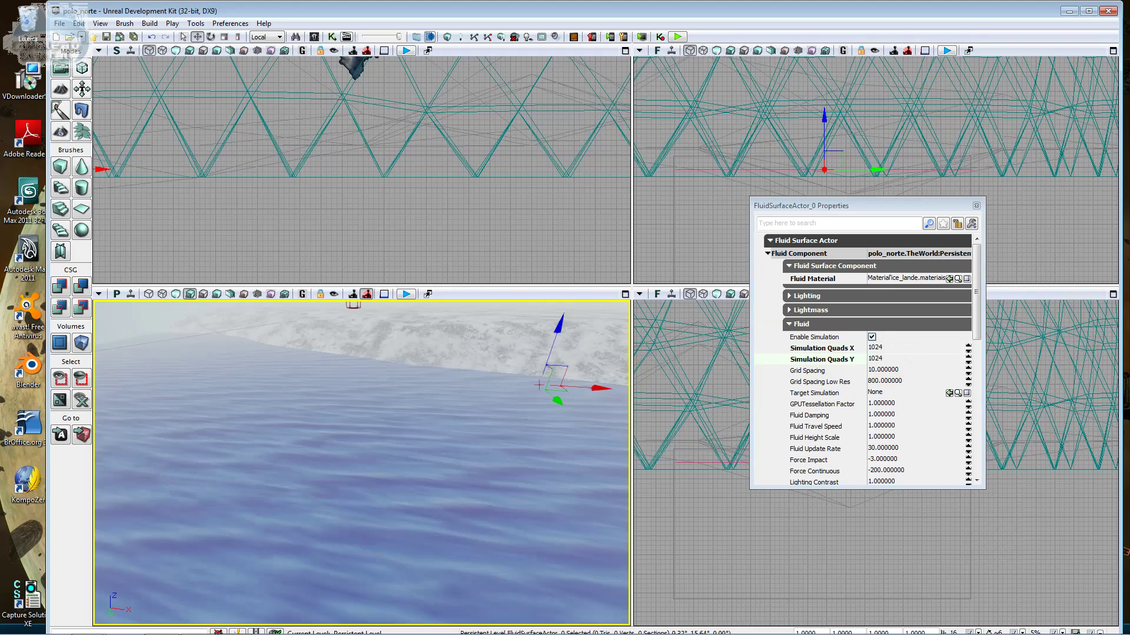
left_click_drag(476, 450, 476, 471)
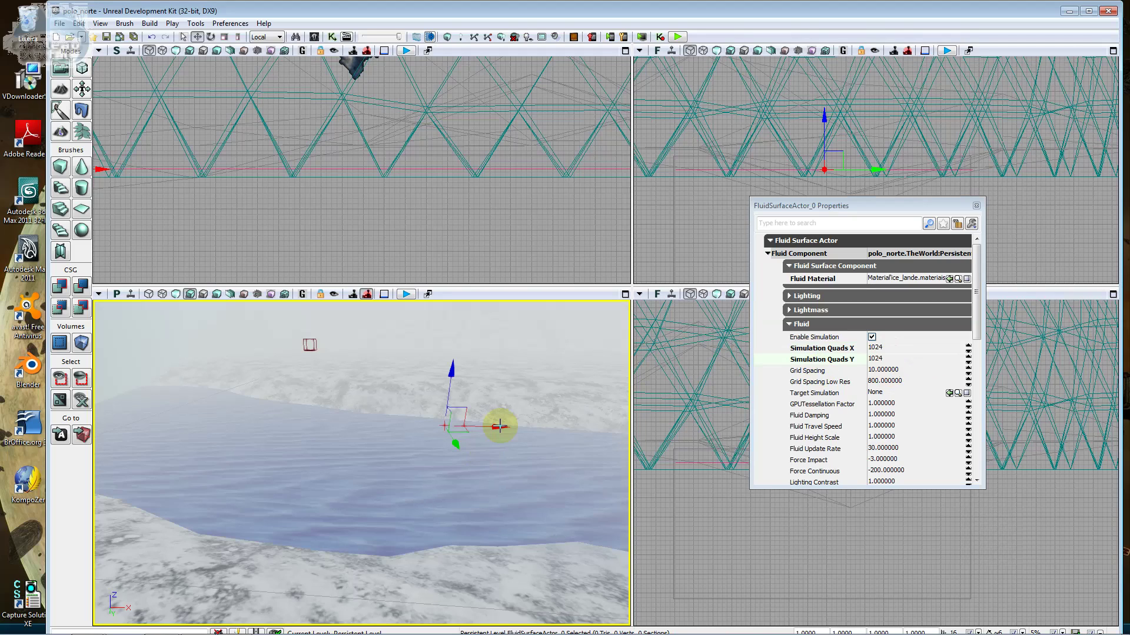
Set Fluid Damping 2, Travel Speed 100, Height Scale 5 and Update Rate 70.
left_click(883, 415)
type("2")
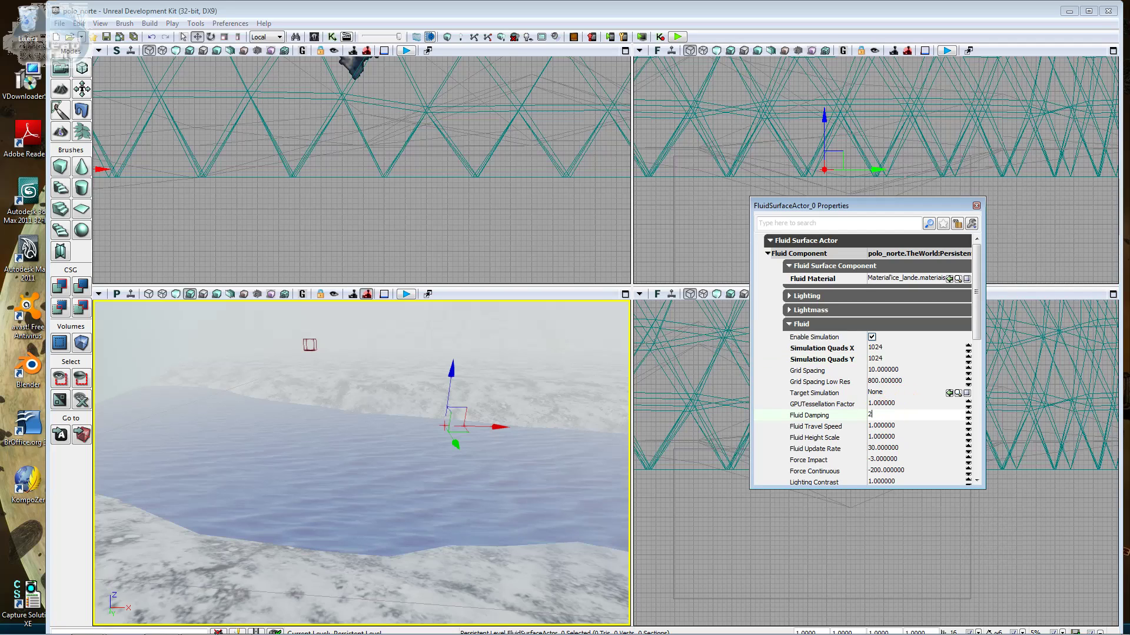
left_click(887, 420)
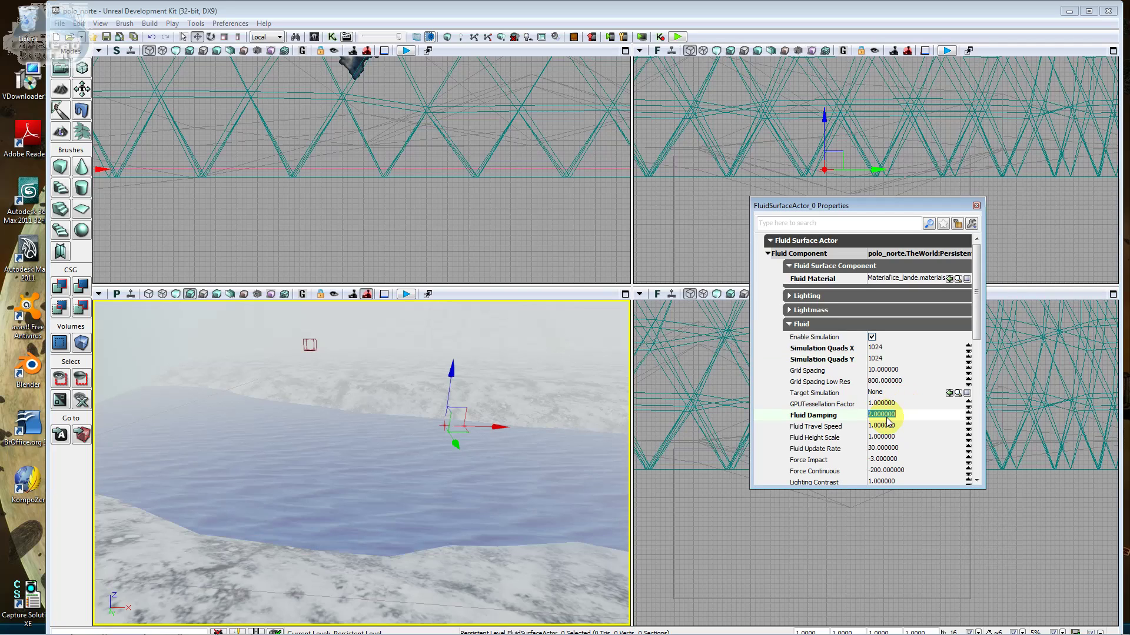
left_click(889, 426)
type("100")
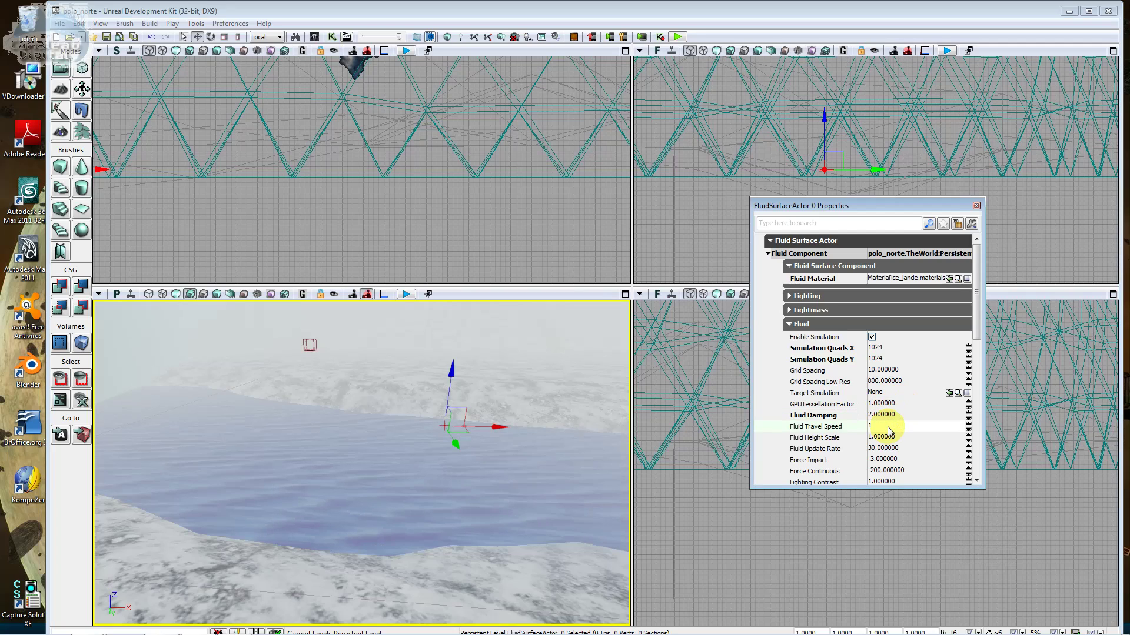
left_click(892, 436)
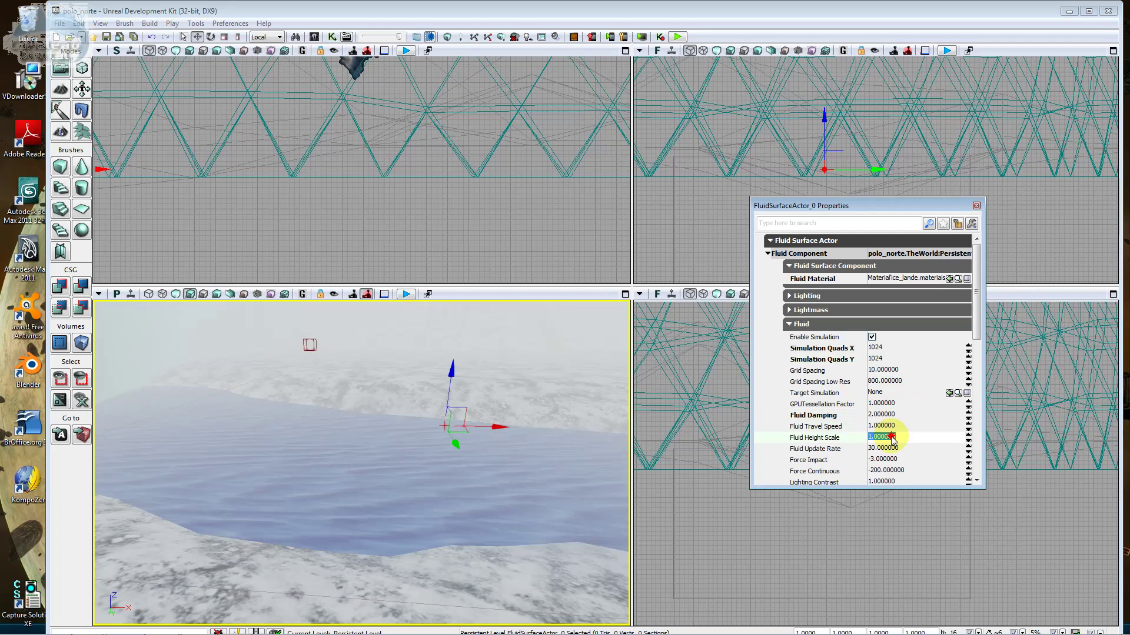
type("5")
key("Return")
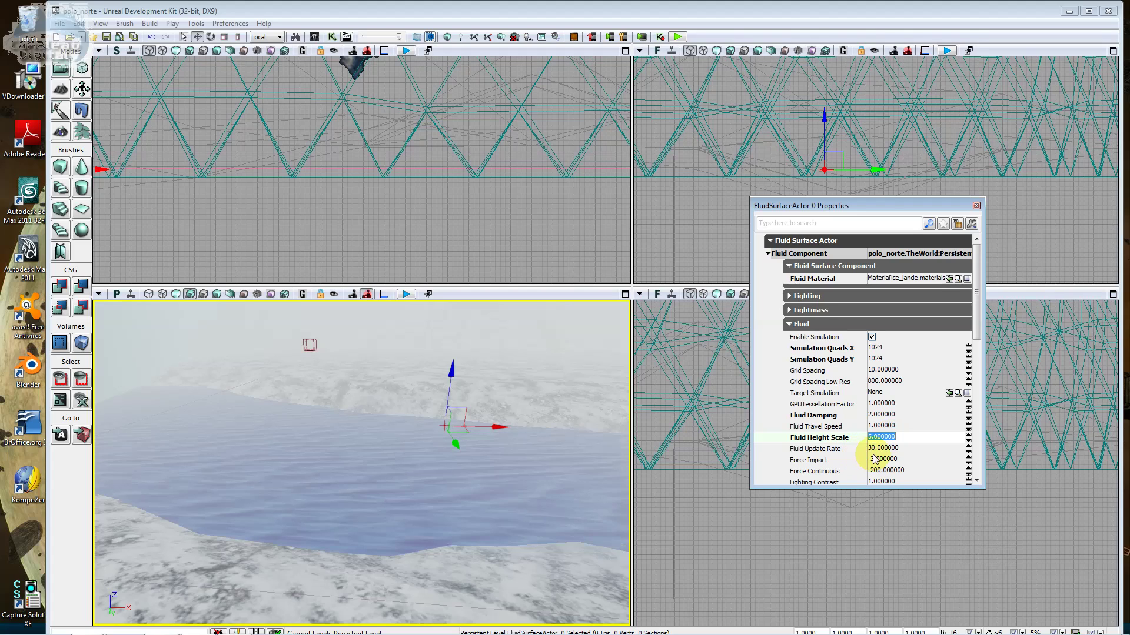
left_click(883, 448)
type("70")
key("Return")
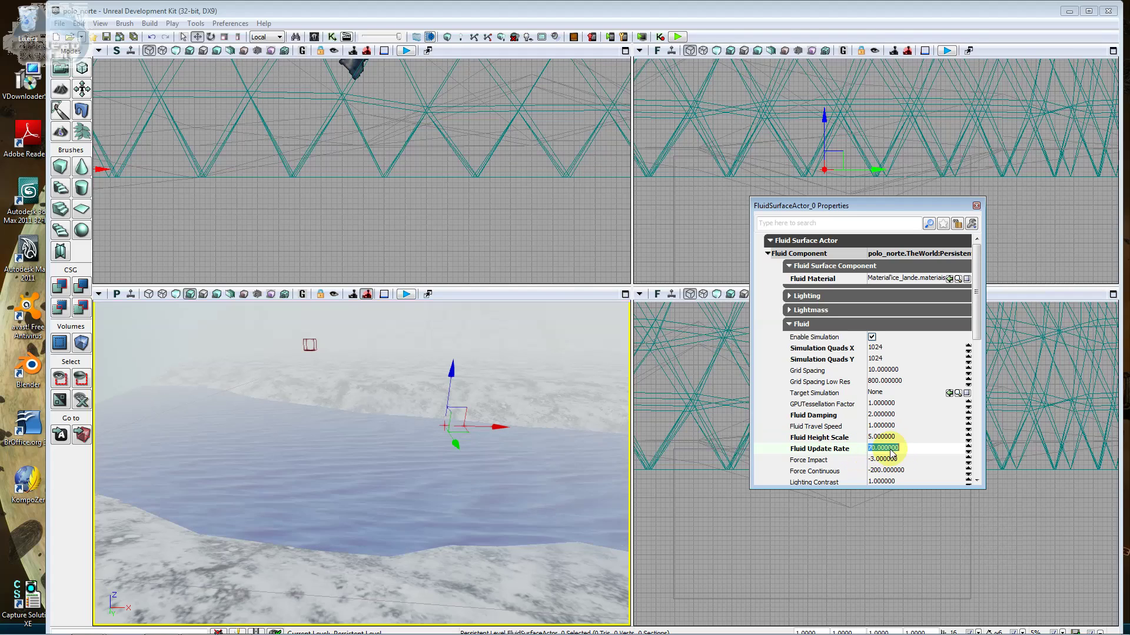
Set Force Impact -30, Force Continuous -1200 and Lighting Contrast 7, then build the level.
left_click(886, 461)
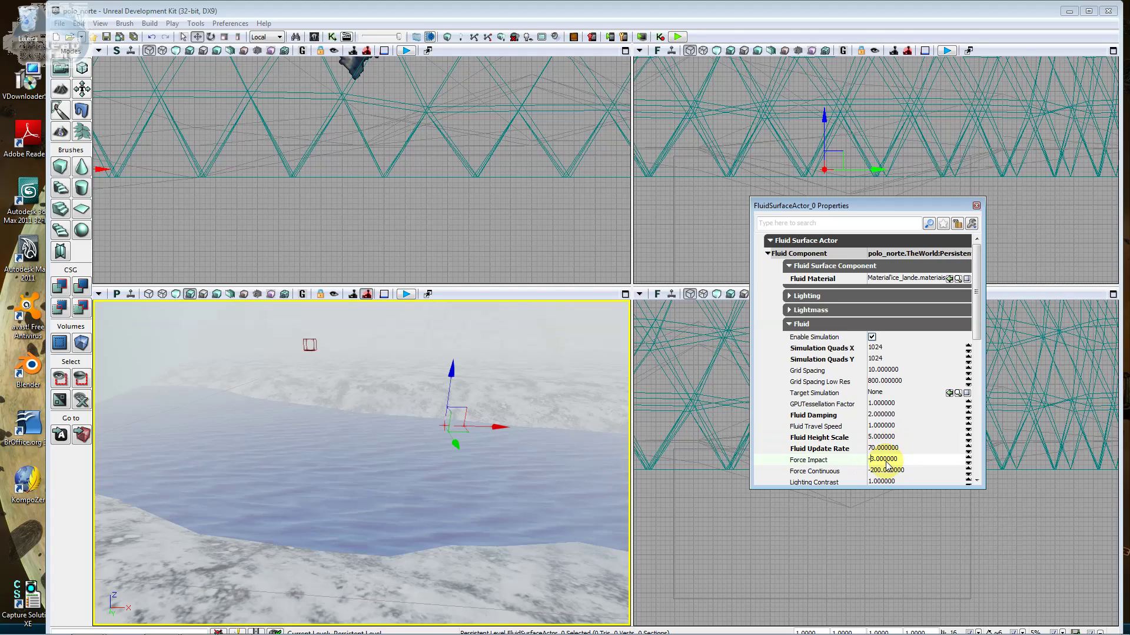
type("0")
left_click(887, 473)
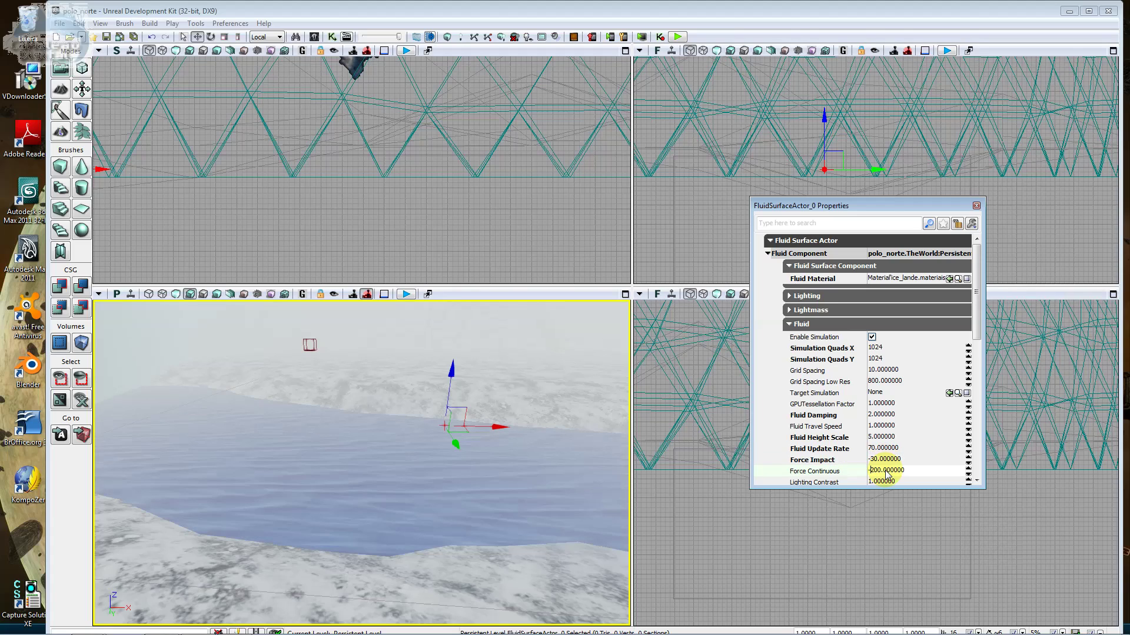
type("0")
type("1")
key("Return")
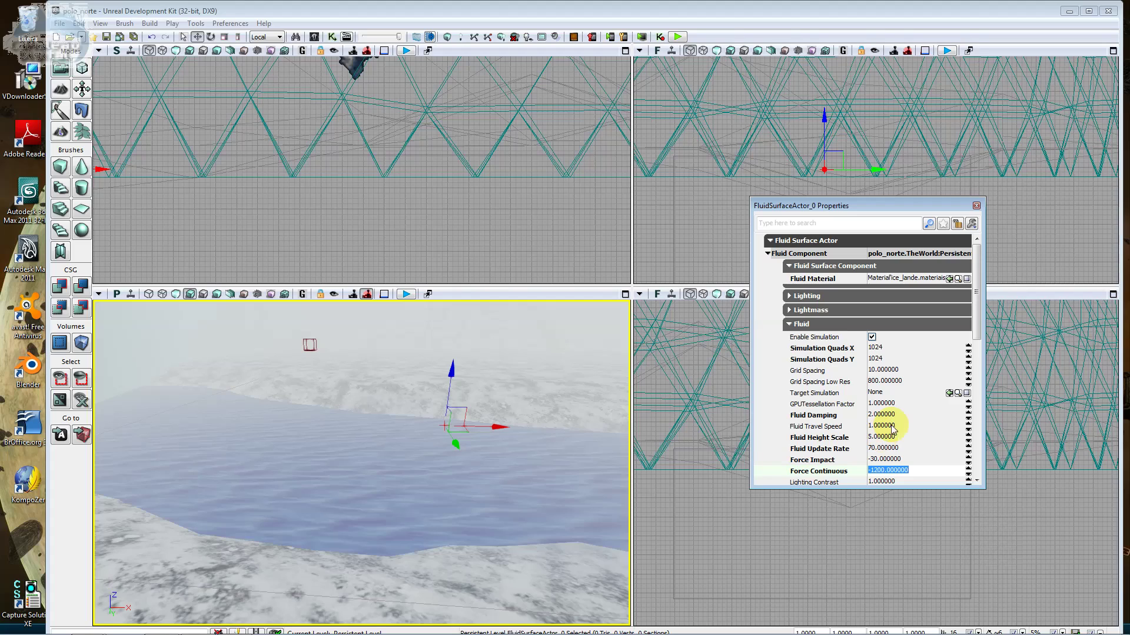
scroll(971, 328, "down", 1)
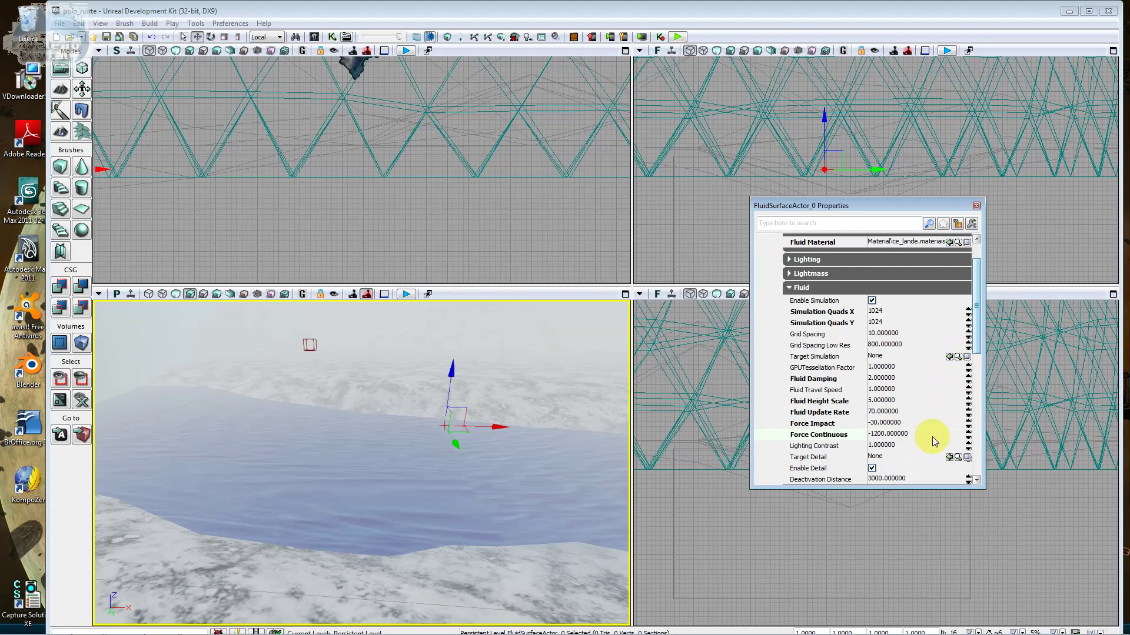
left_click(881, 447)
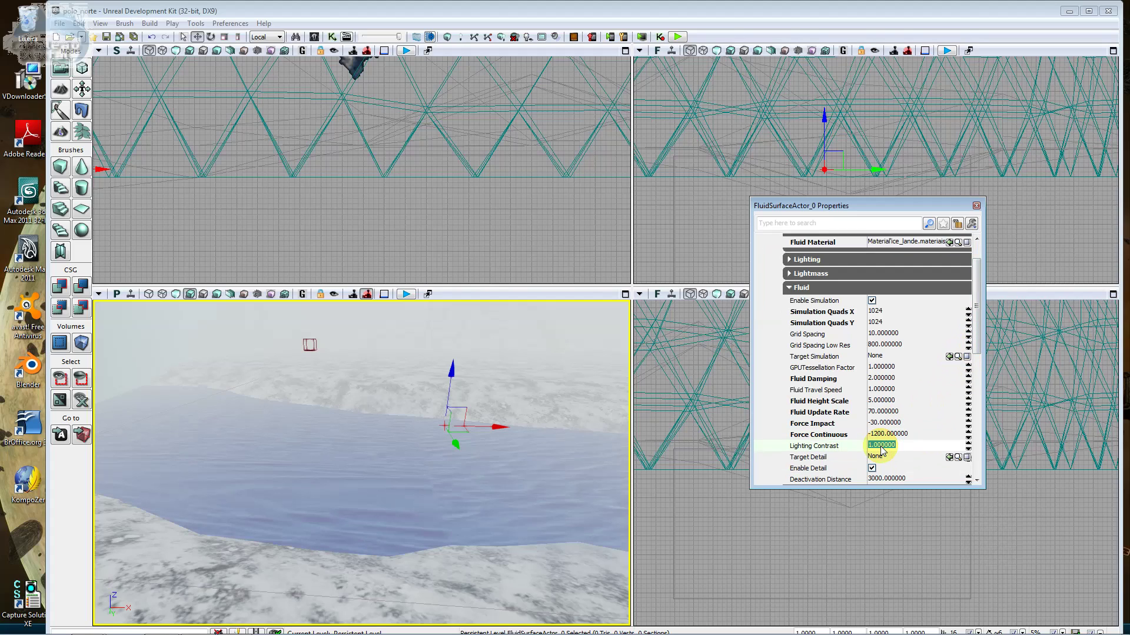
type("7")
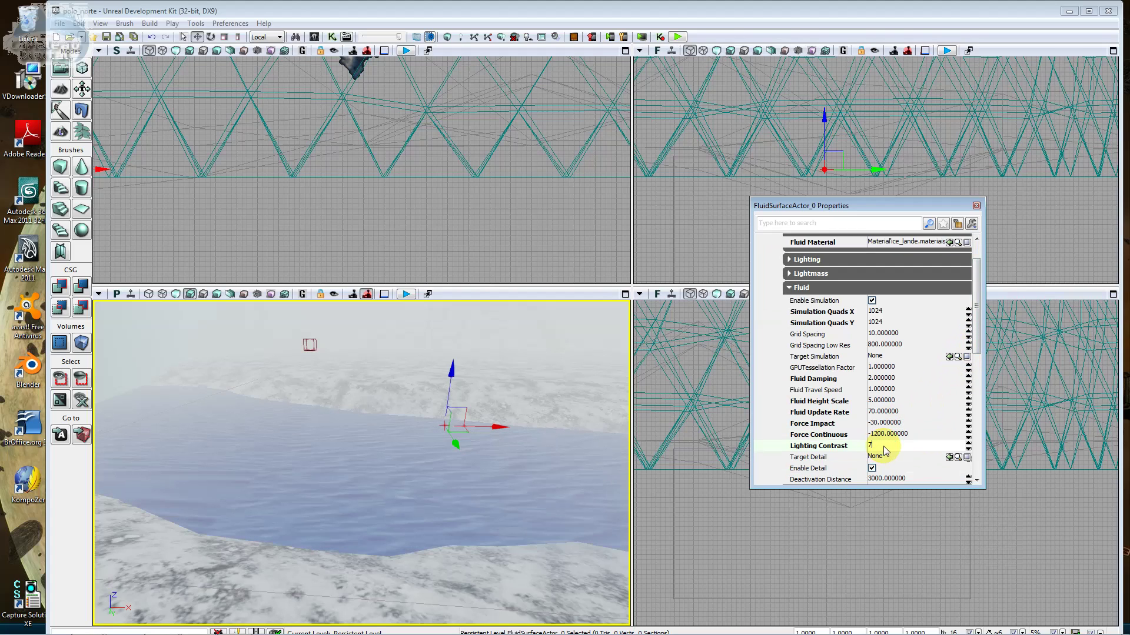
key("Return")
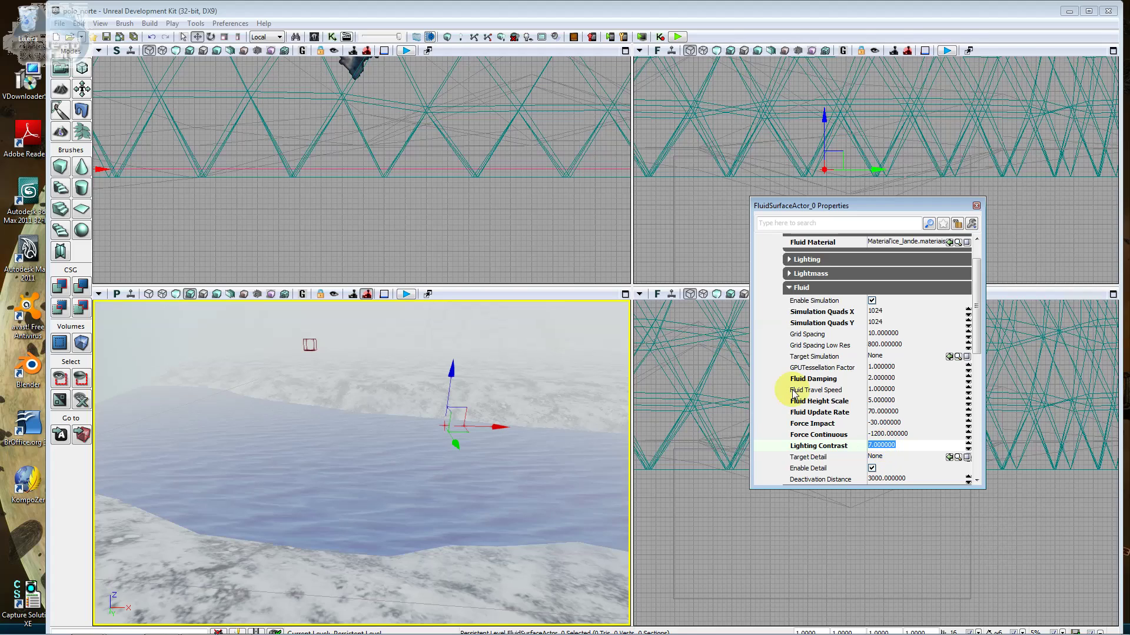
left_click(500, 38)
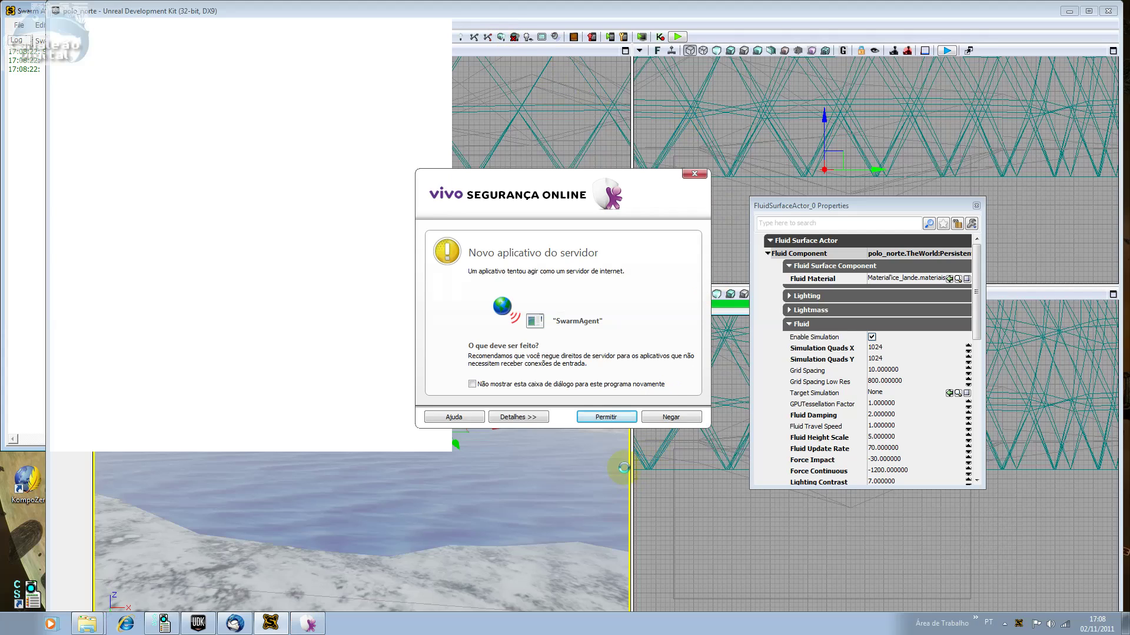
Allow Swarm Agent through the firewall and follow the lighting build on the Swarm Status timeline.
left_click(615, 417)
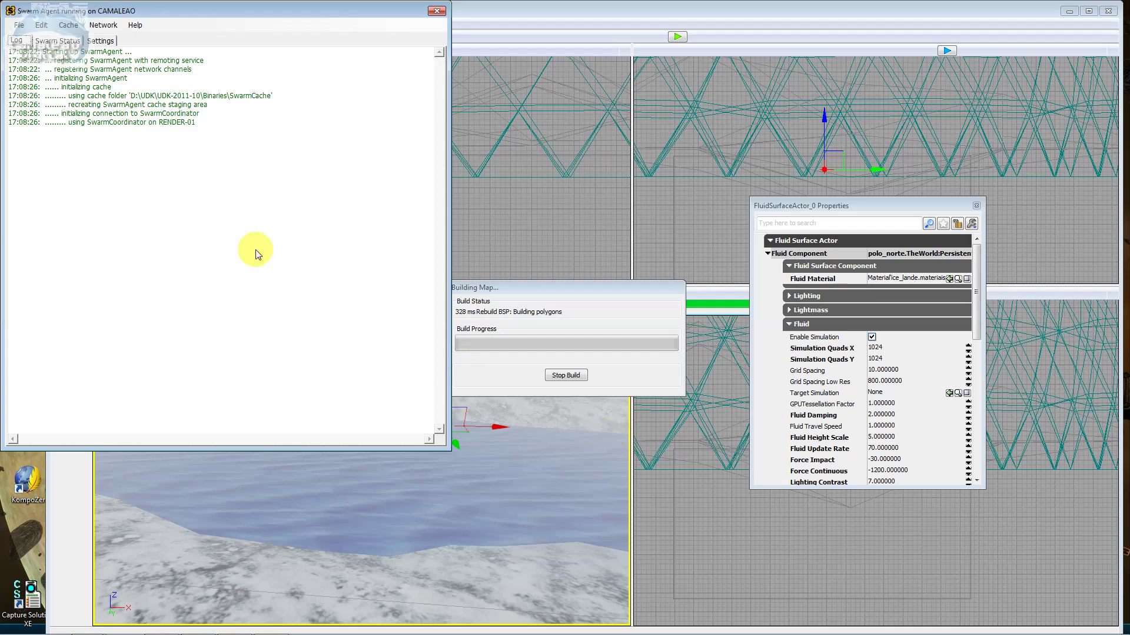
left_click_drag(249, 12, 382, 107)
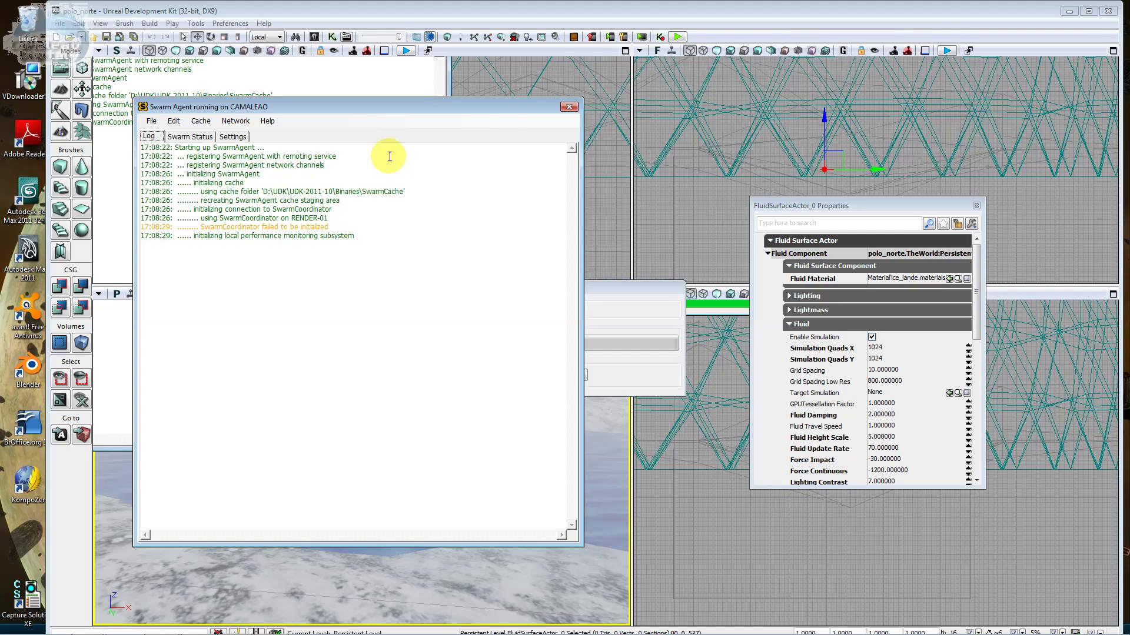
key("alt")
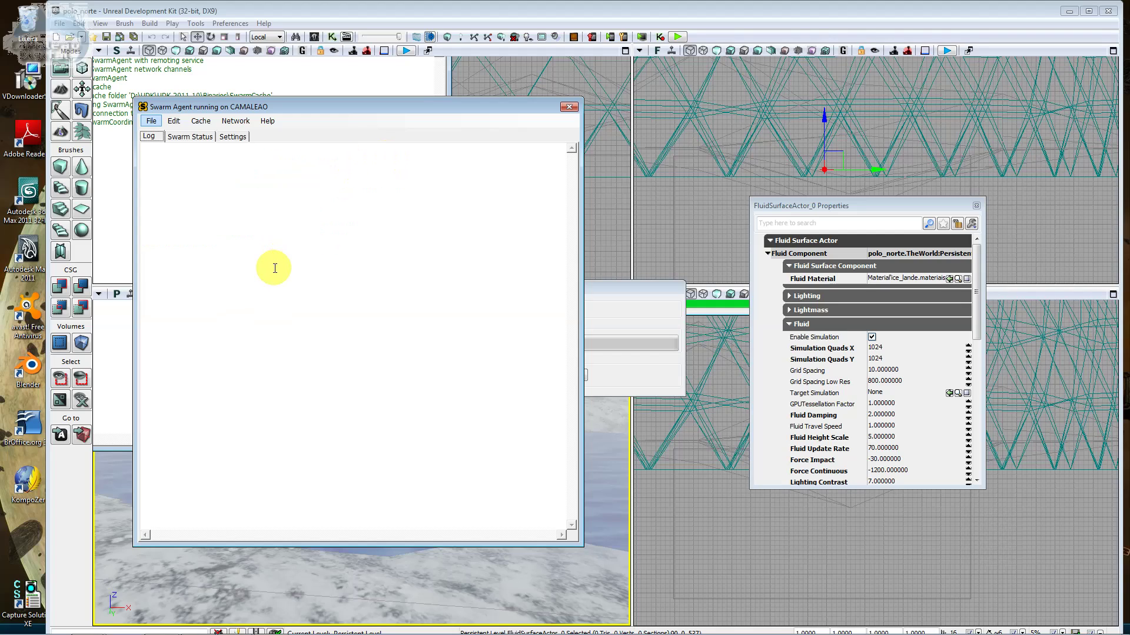
key("alt+Tab")
key("alt+Tab")
key("alt+Tab")
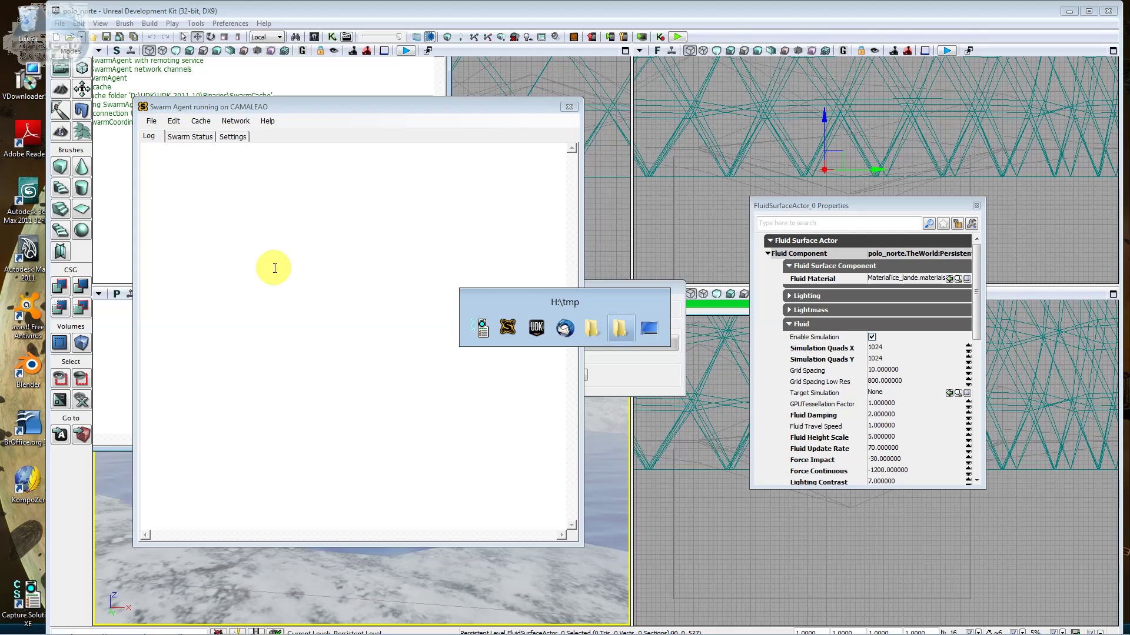
key("alt+Tab")
key("alt+Tab")
key("alt+Tab")
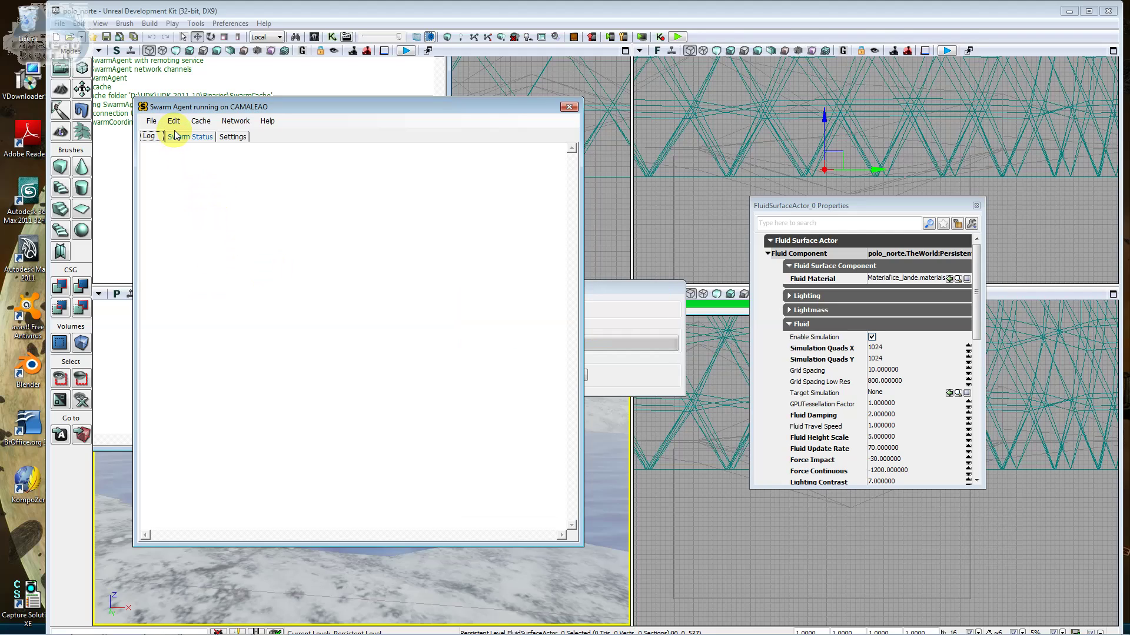
left_click(176, 136)
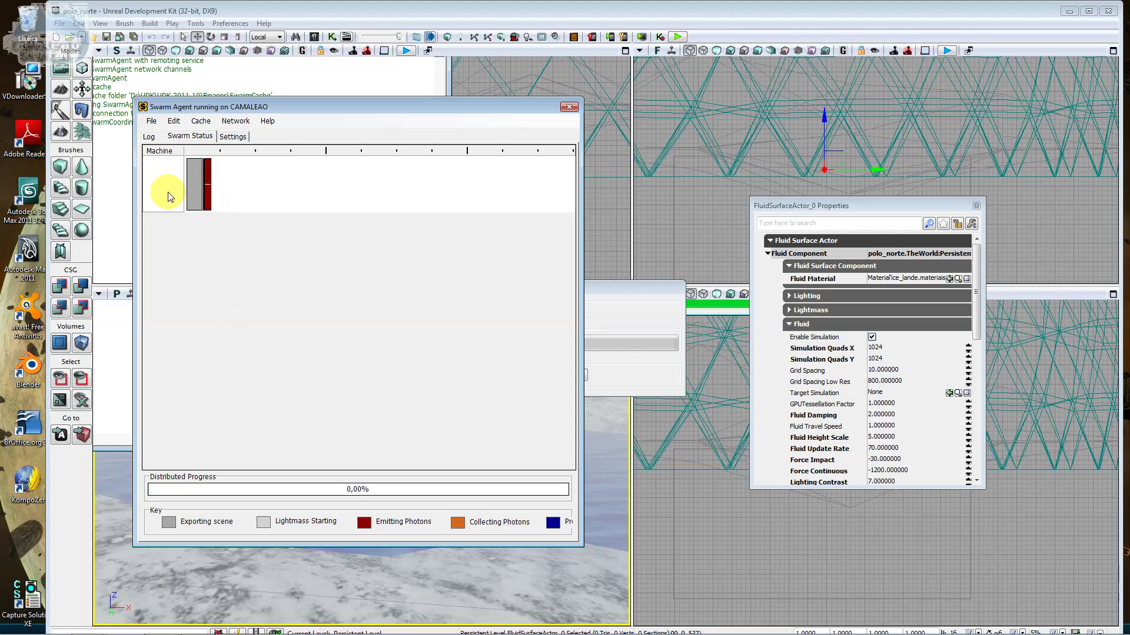
key("alt+Tab")
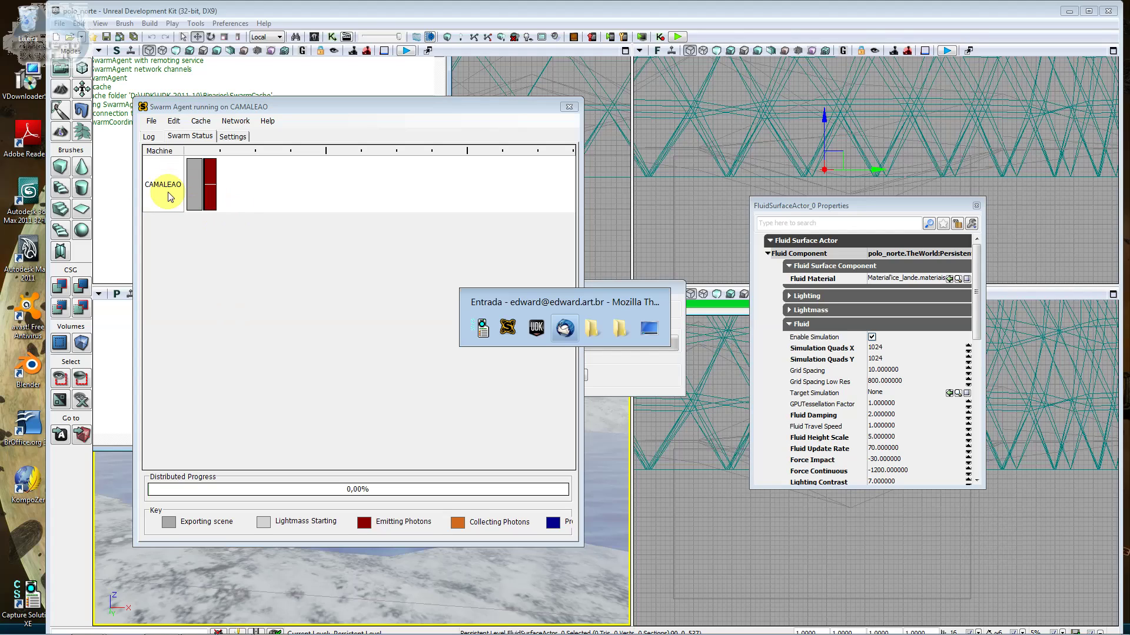
key("alt+Tab")
key("alt+Tab")
key("alt+Tab")
key("alt+Tab")
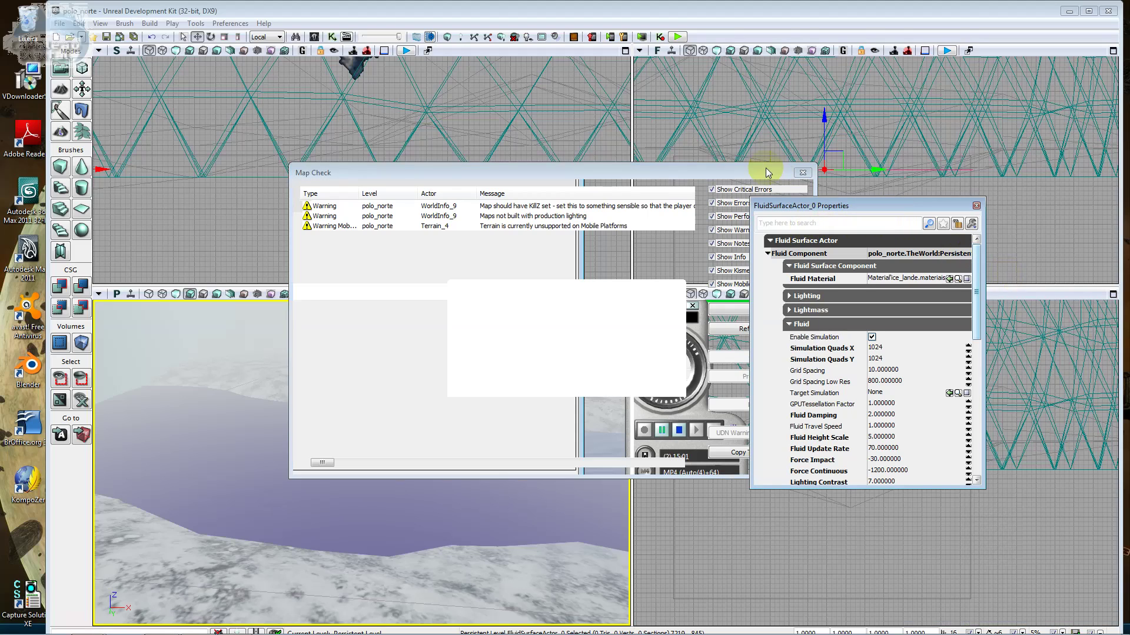
Close the Map Check, Lighting Results and FluidSurfaceActor_0 Properties windows.
left_click(765, 169)
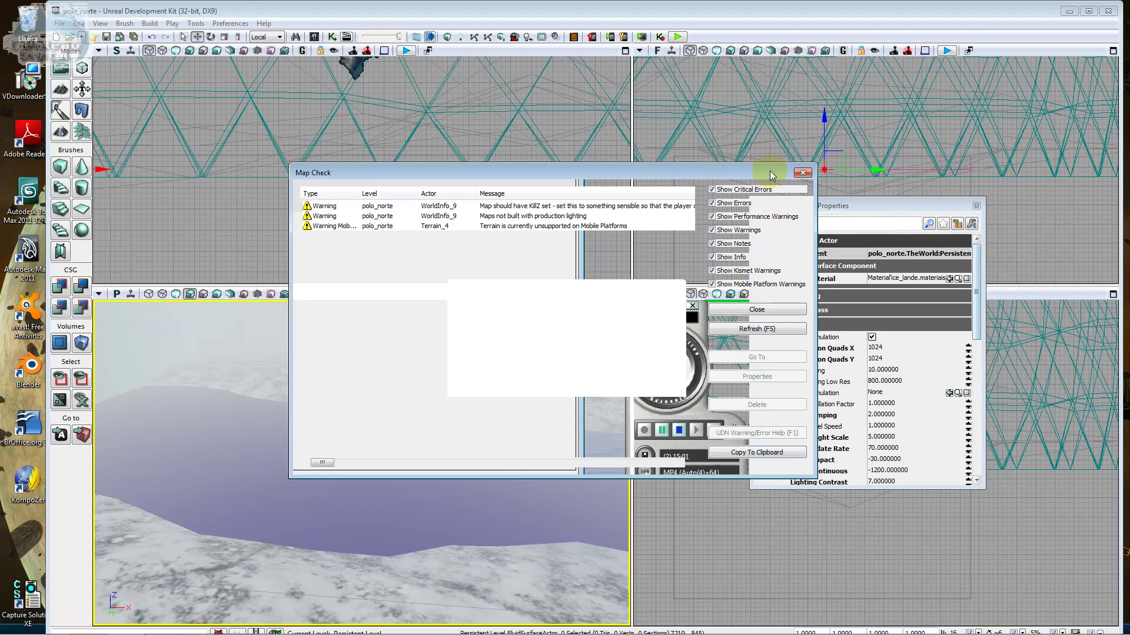
left_click(802, 172)
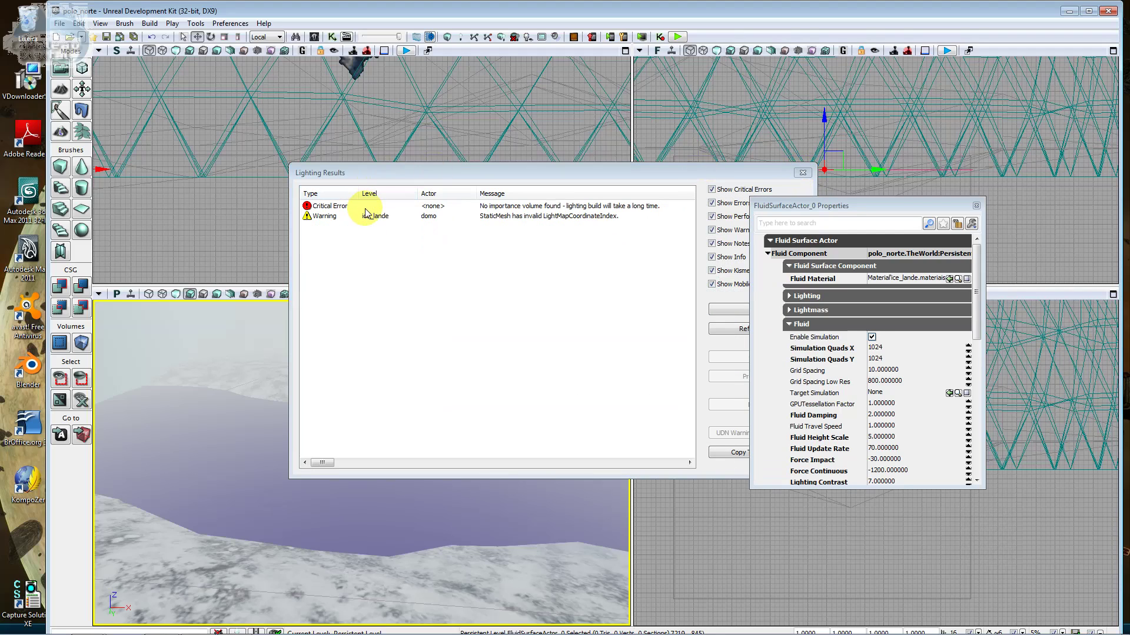
left_click(364, 207)
left_click(802, 173)
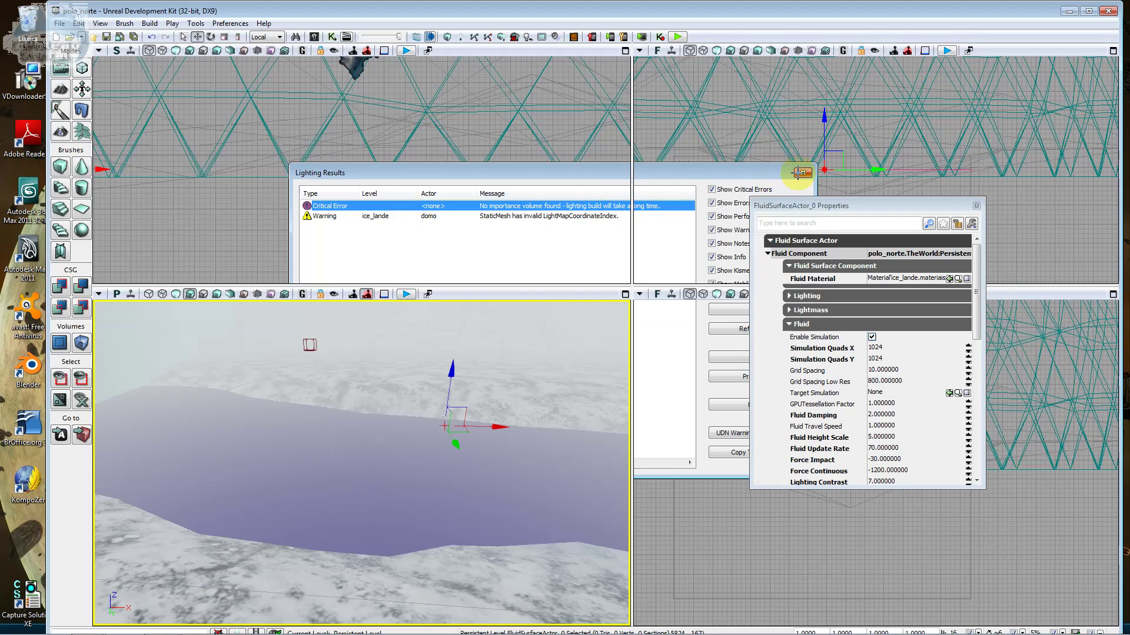
left_click(977, 205)
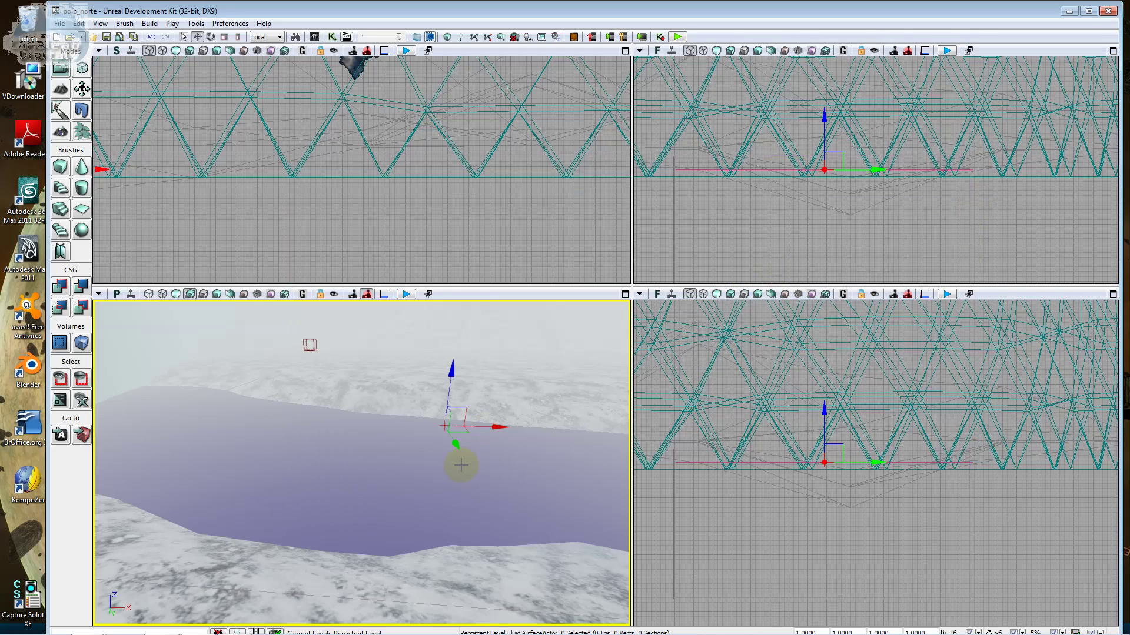
Start a play session in the viewport and fire both weapons at the lake water.
left_click(406, 294)
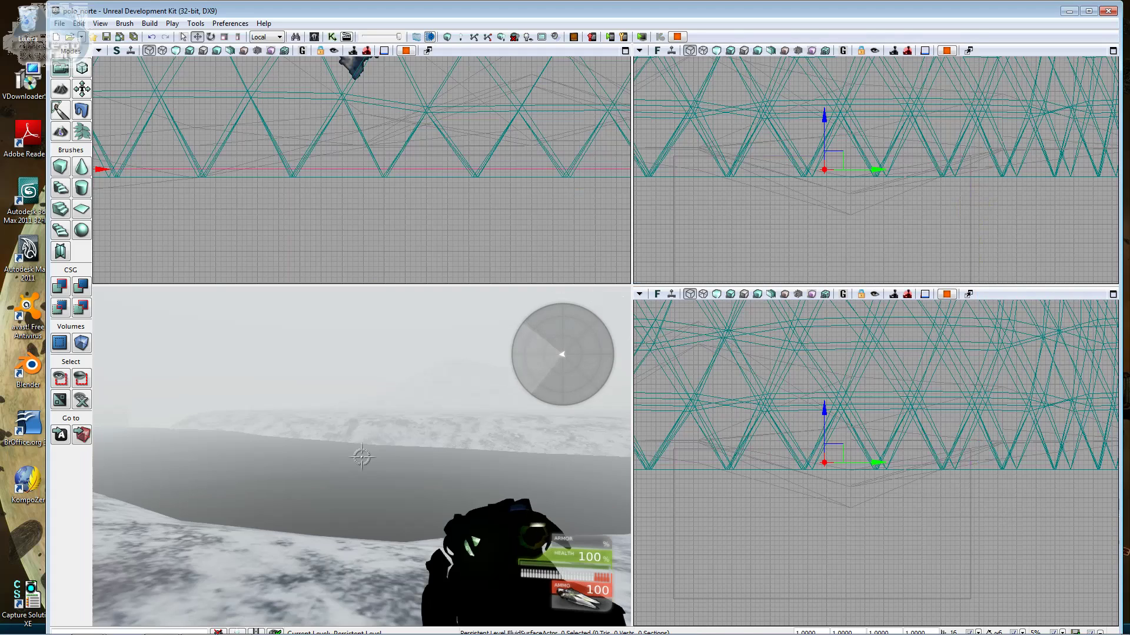
left_click(361, 456)
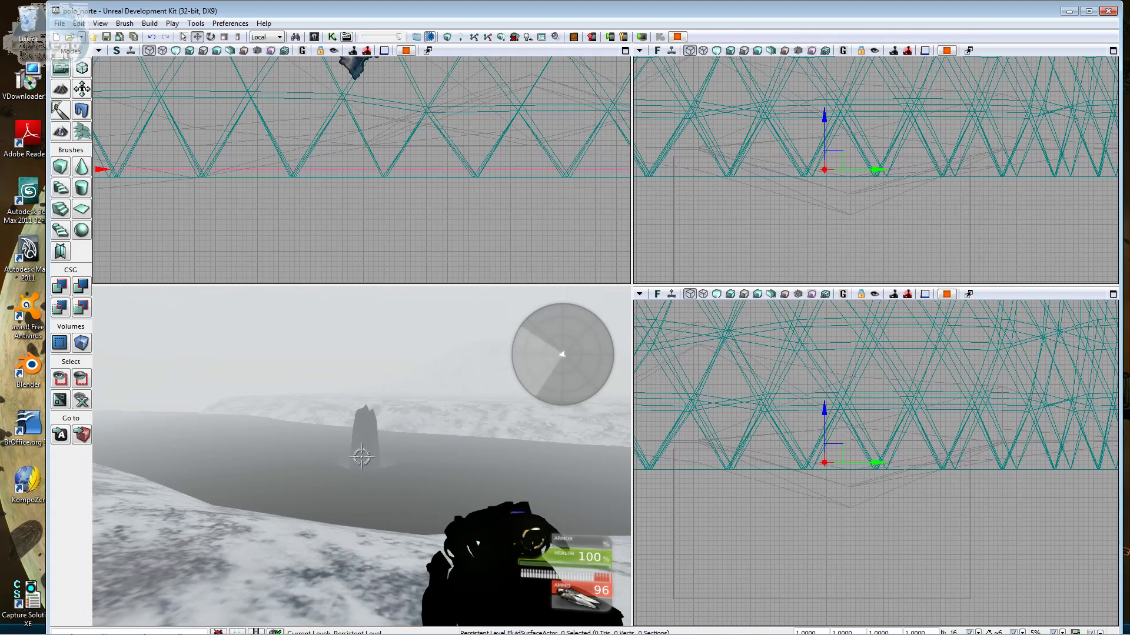
left_click(361, 457)
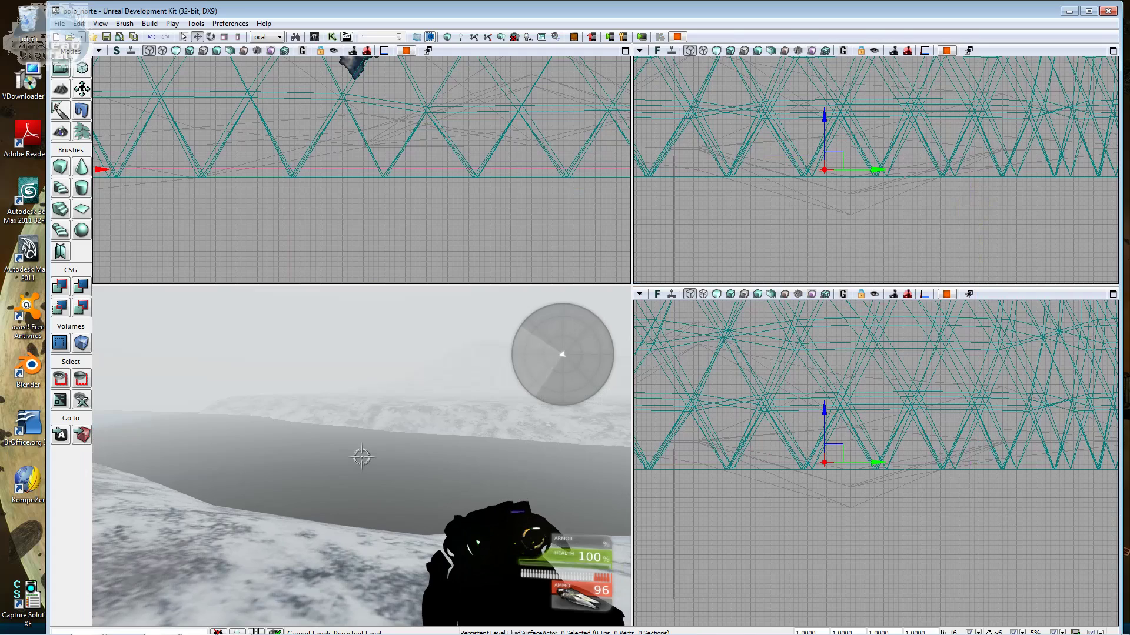
right_click(361, 456)
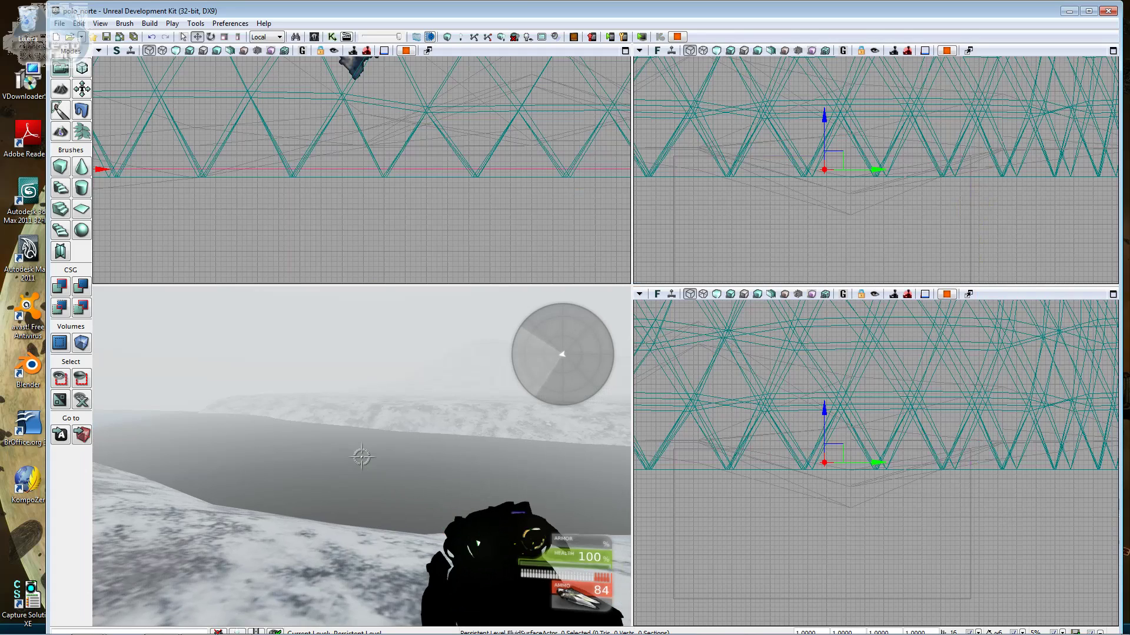
Walk forward across the lake toward the snowy shore, then end the play session.
key("w")
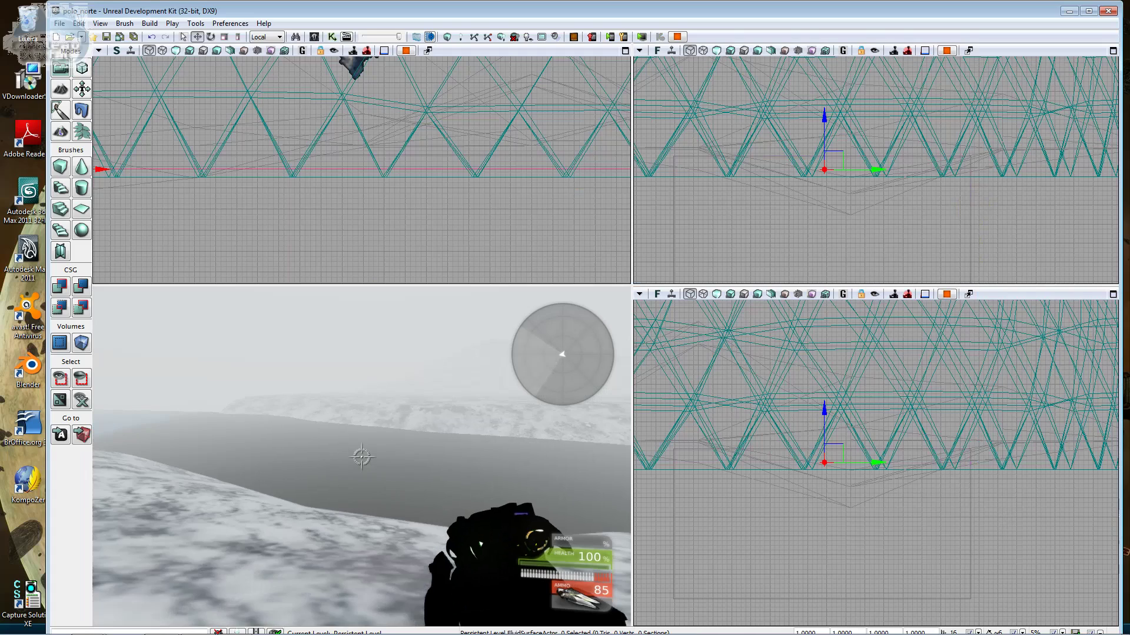
key("w")
key("w")
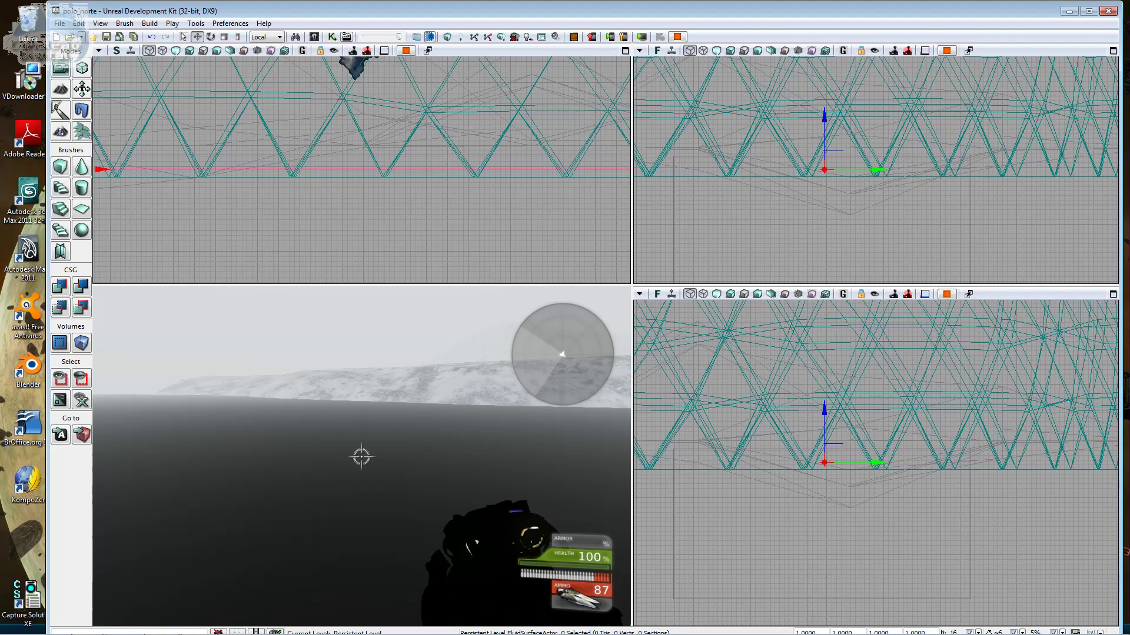
key("w")
key("w")
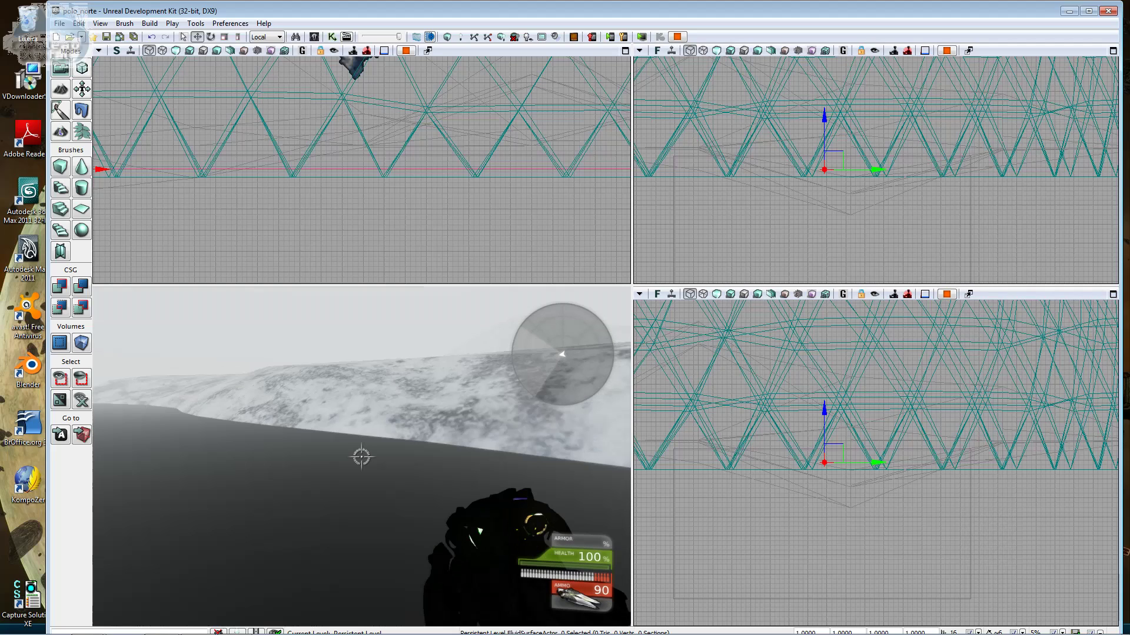
key("w")
key("w")
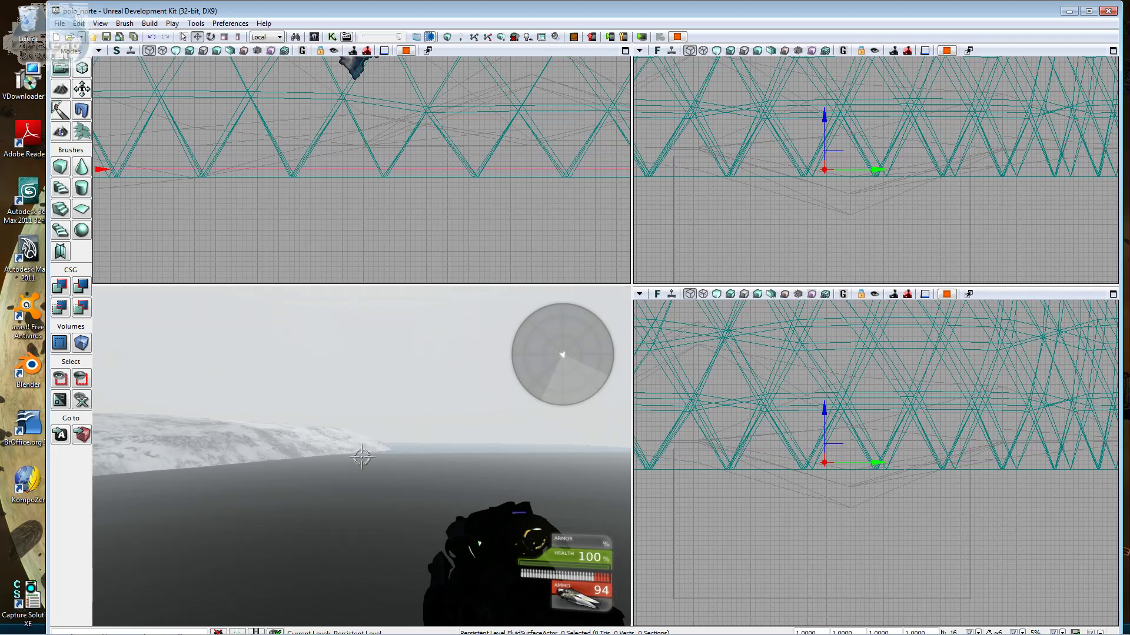
key("w")
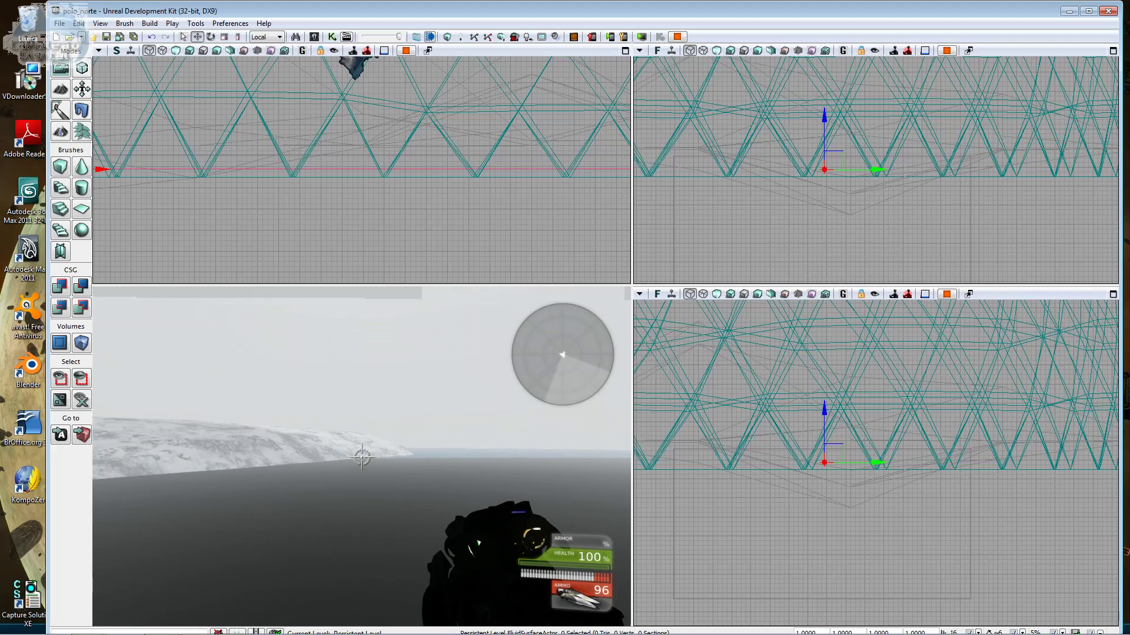
key("w")
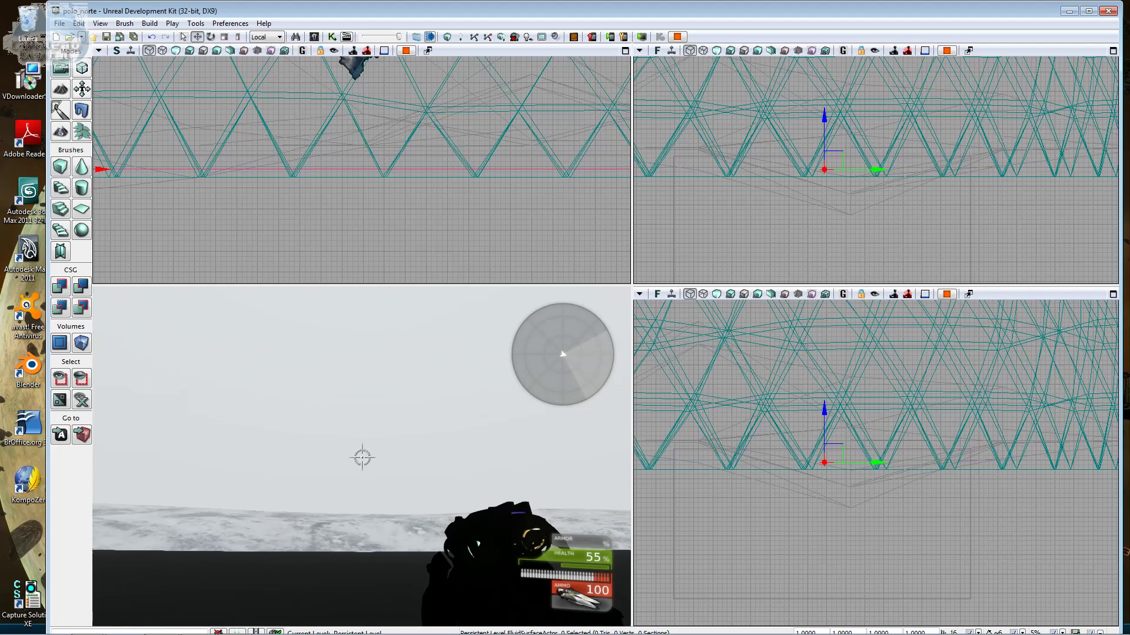
key("Escape")
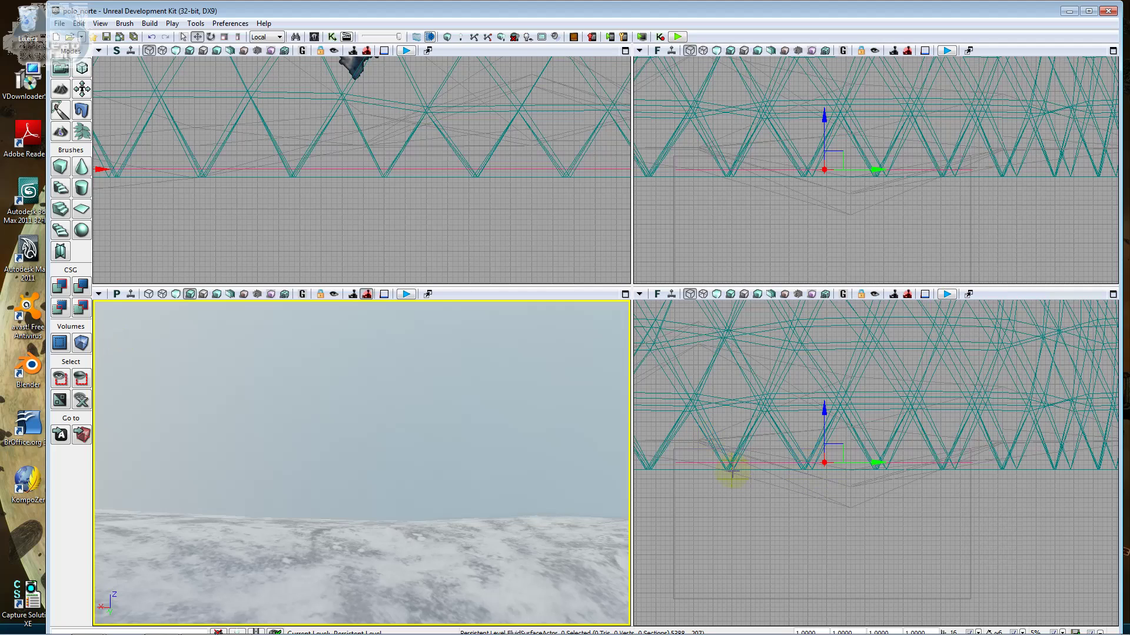
left_click(673, 481)
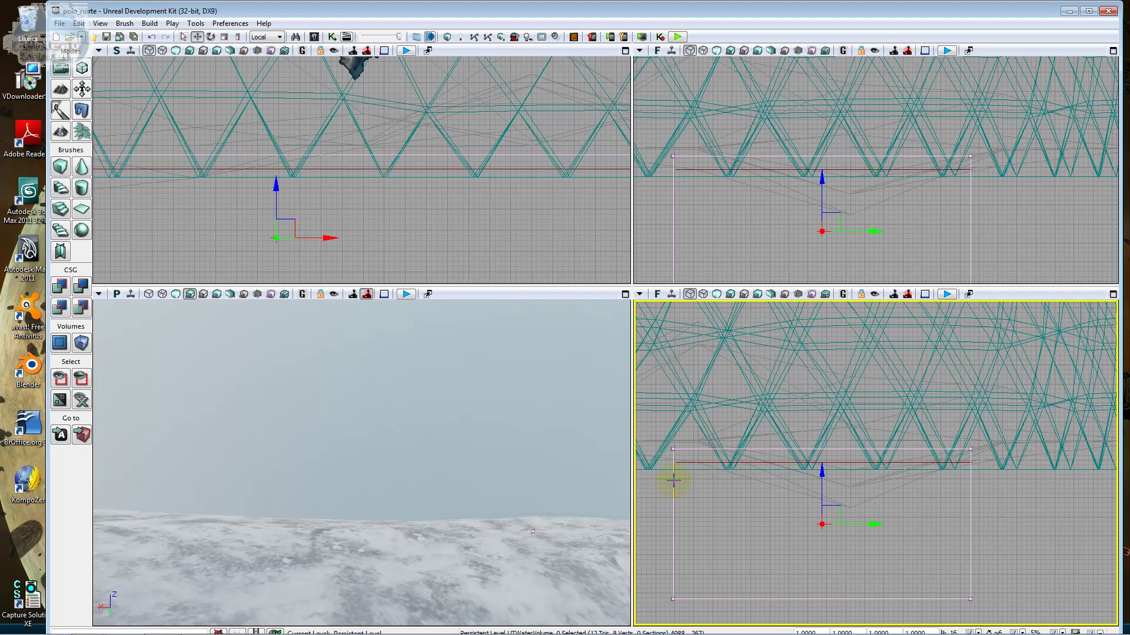
right_click(675, 480)
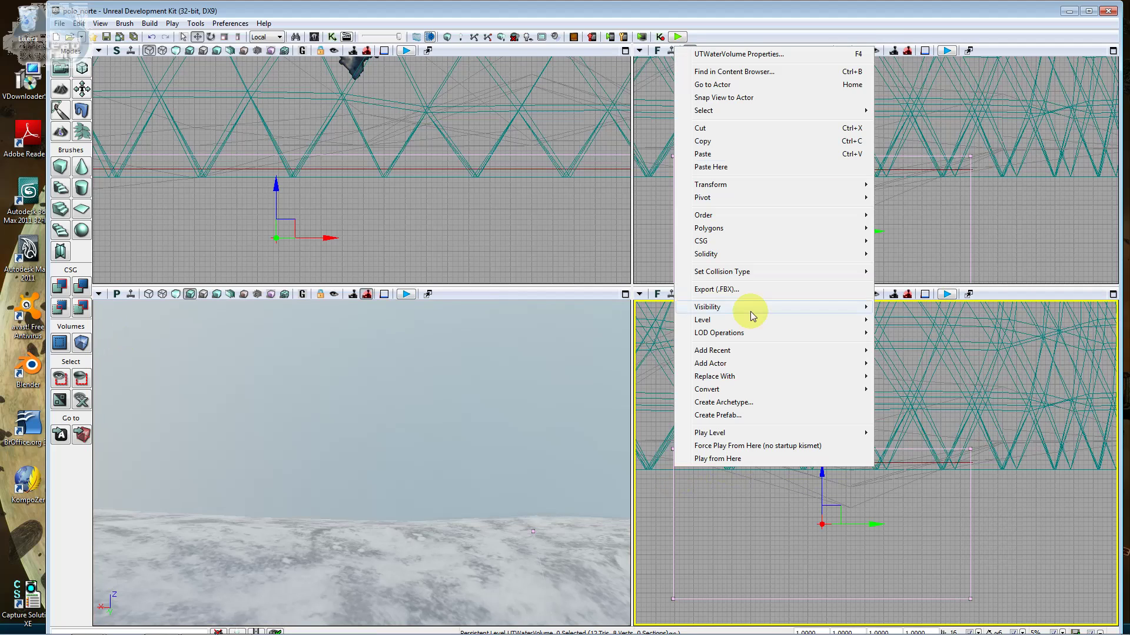
left_click(798, 61)
left_click(899, 346)
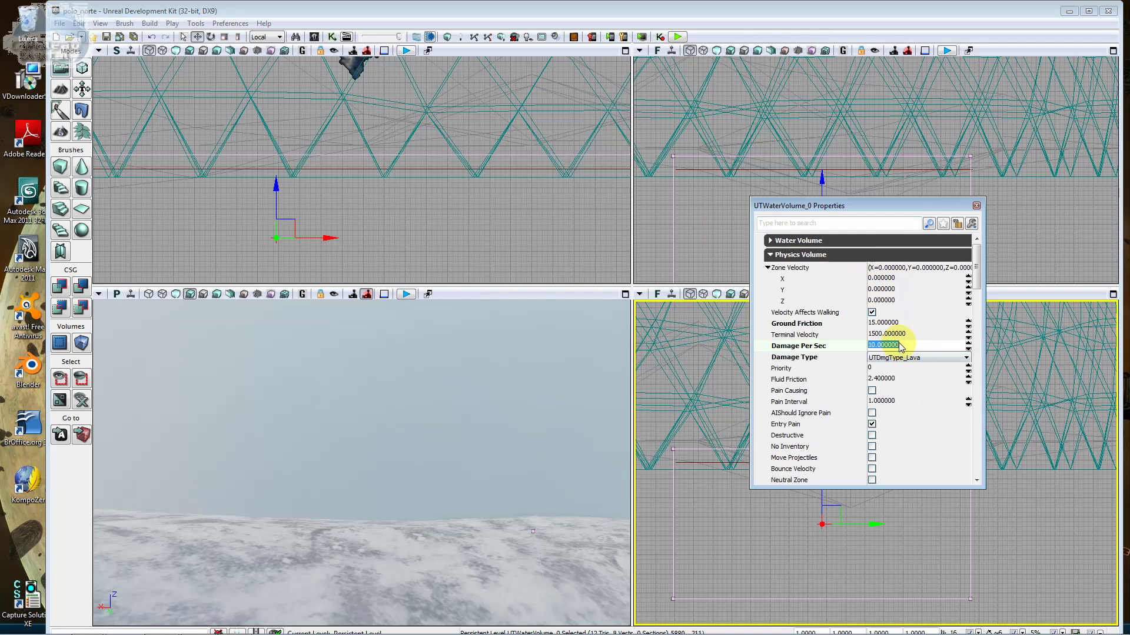
type("100")
key("Return")
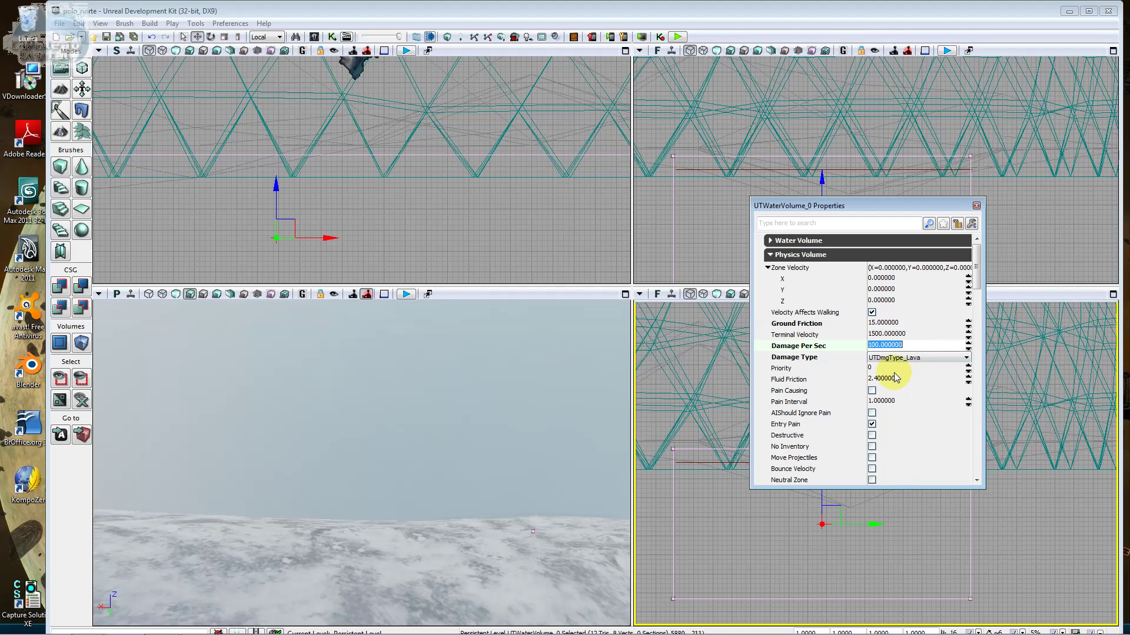
left_click(897, 379)
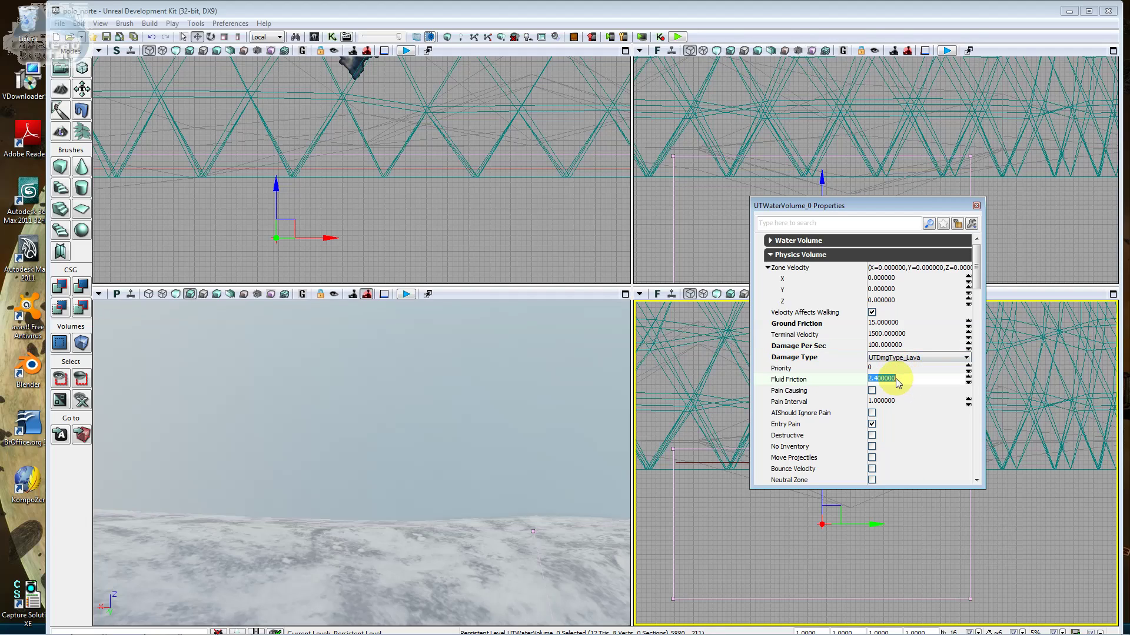
type("7")
key("Return")
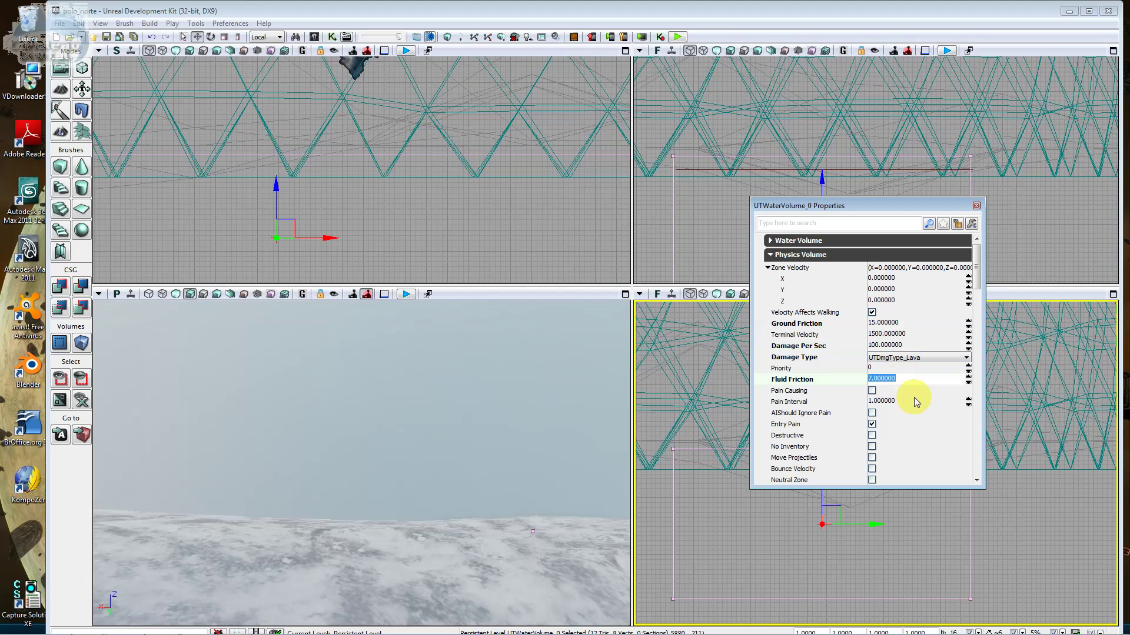
left_click(342, 416)
right_click_drag(343, 416, 364, 447)
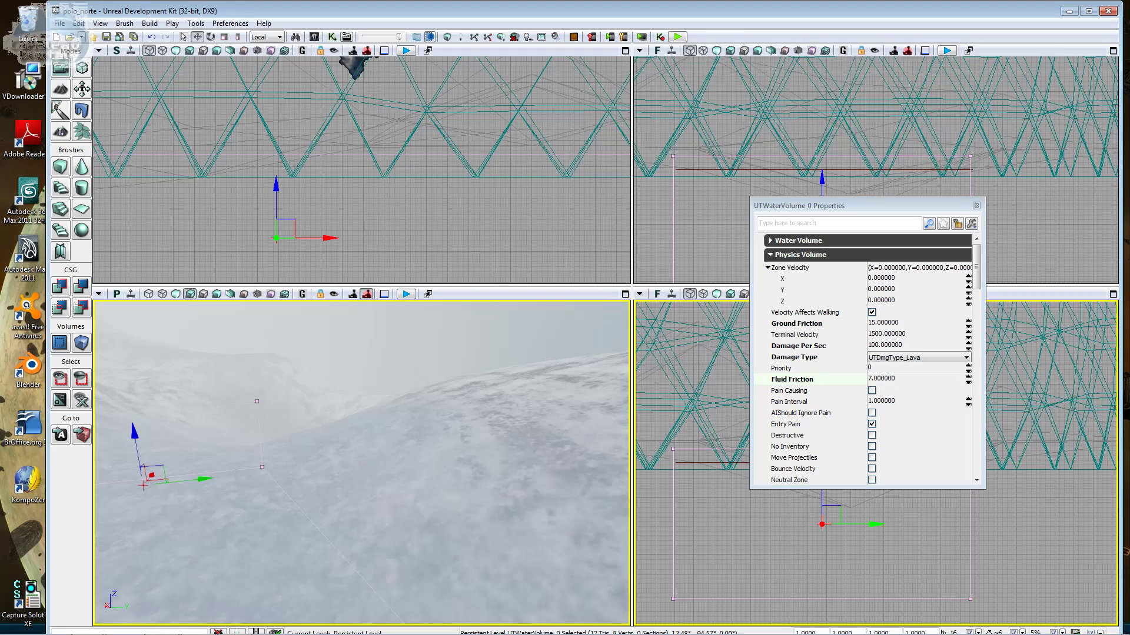
right_click_drag(365, 447, 329, 435)
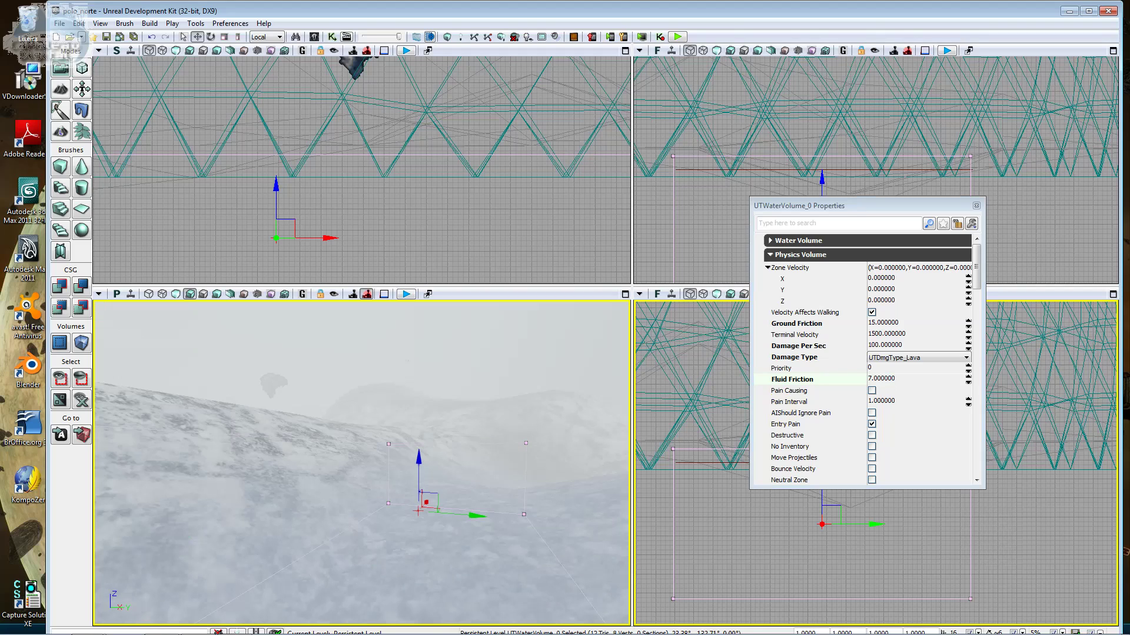
right_click_drag(401, 311, 401, 282)
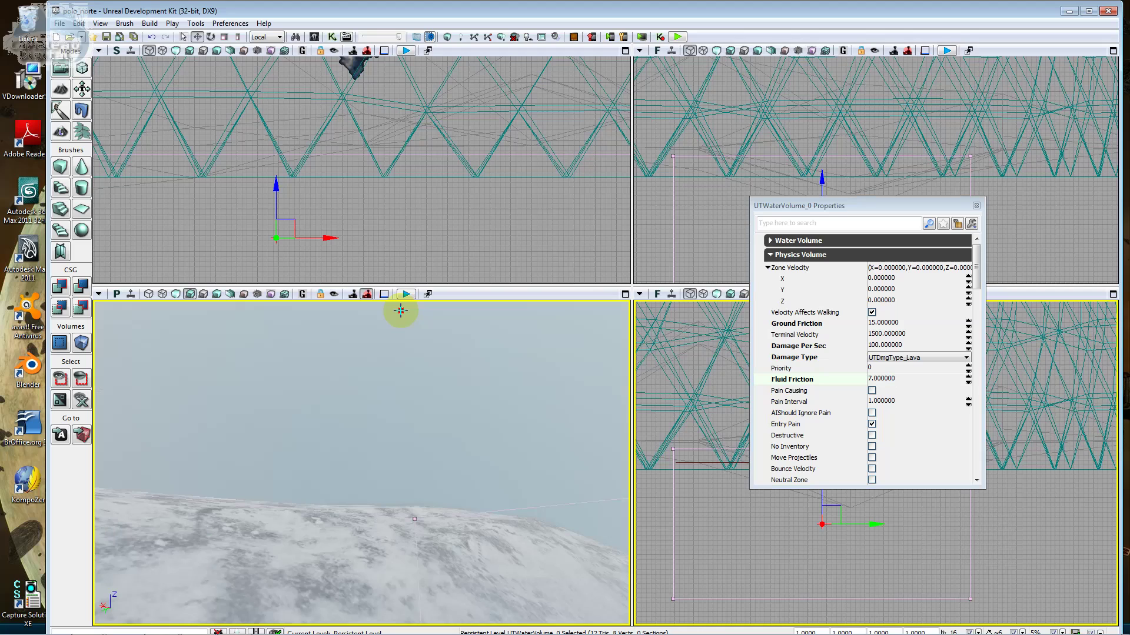
Run a brief play session in the perspective viewport, then stop it to resume editing.
left_click(406, 294)
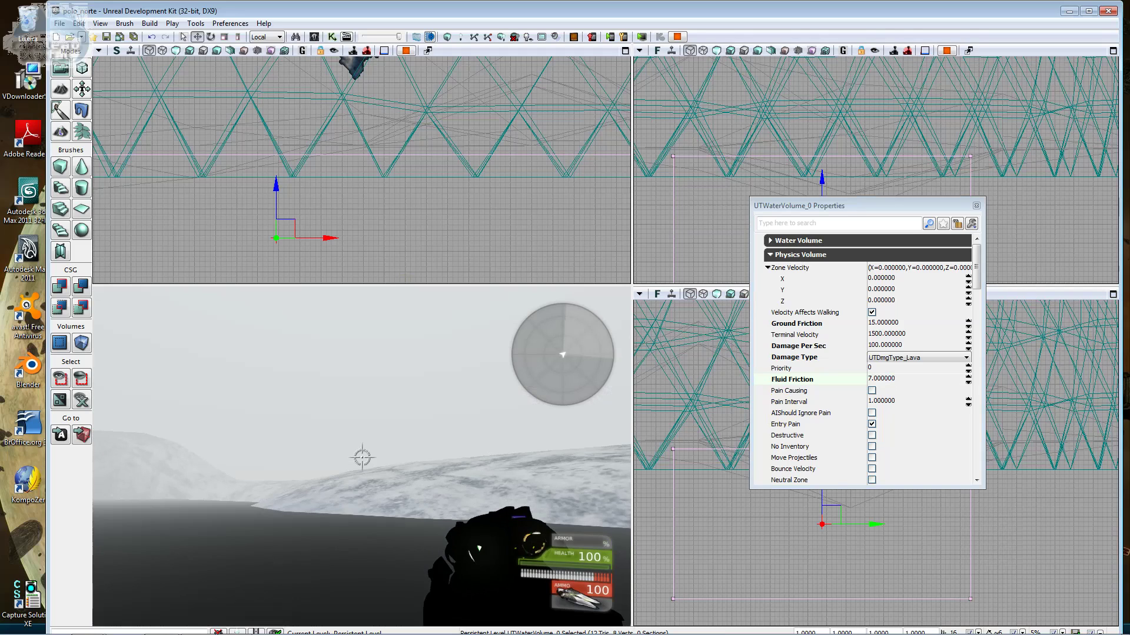
key("Escape")
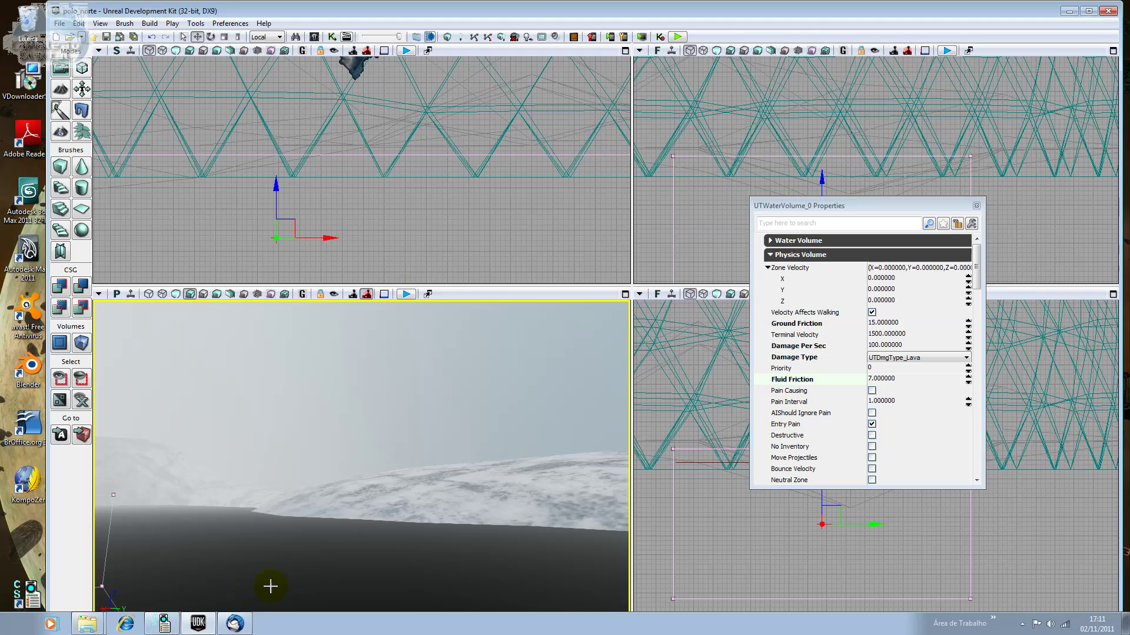
In the FluidSurfaceActor properties, set Grid Spacing to 30 and Fluid Damping to 1.2.
right_click(304, 585)
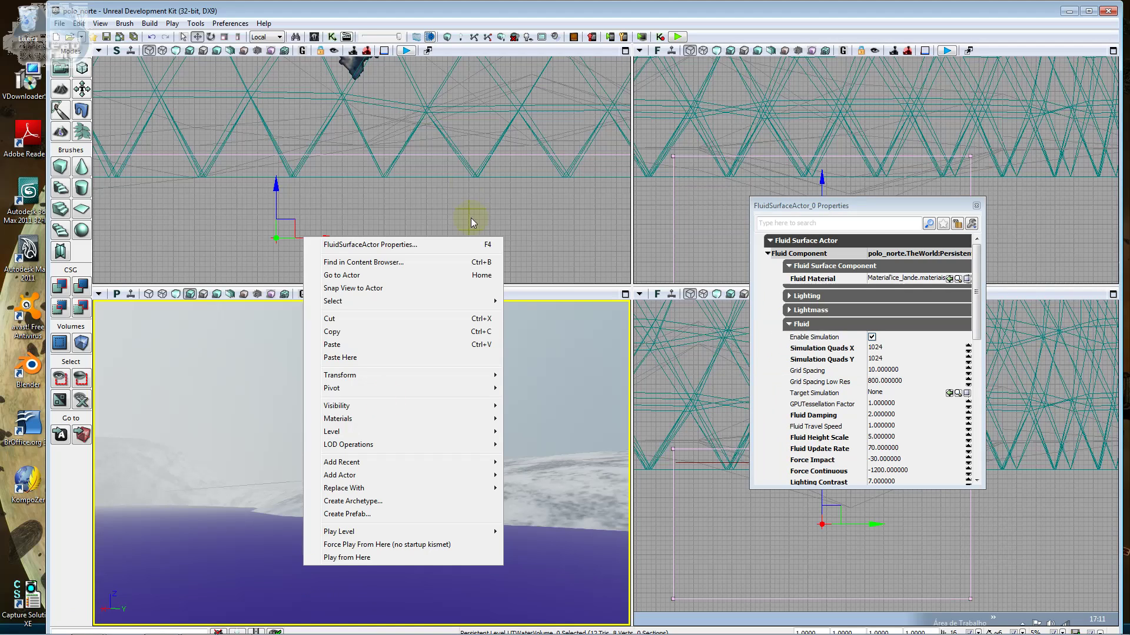
left_click(401, 244)
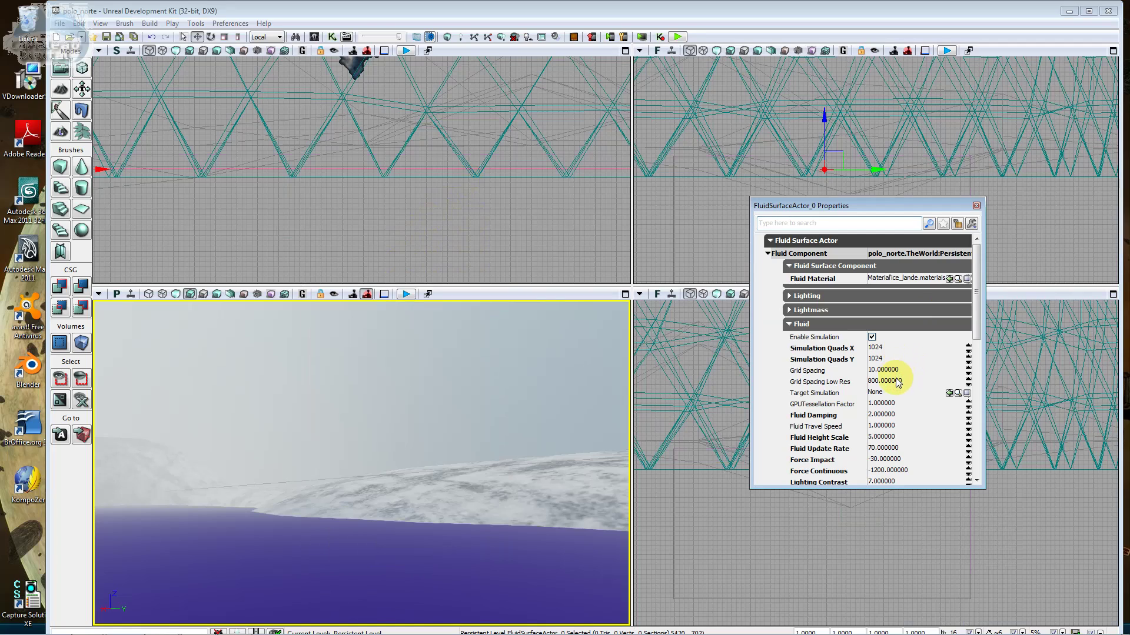
left_click(887, 370)
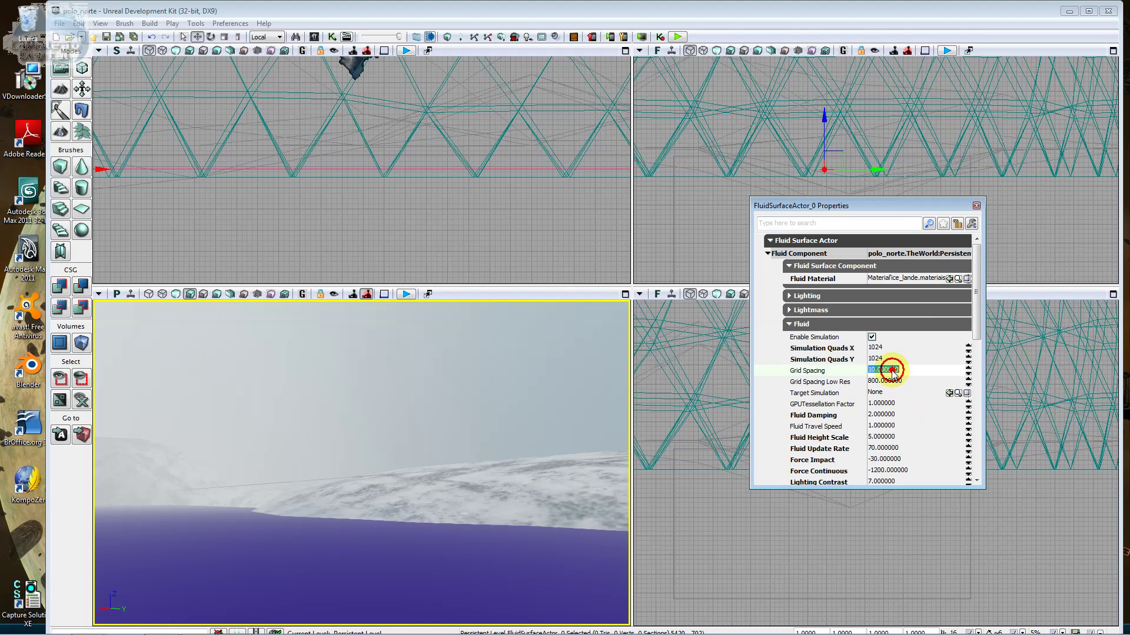
type("30")
key("Return")
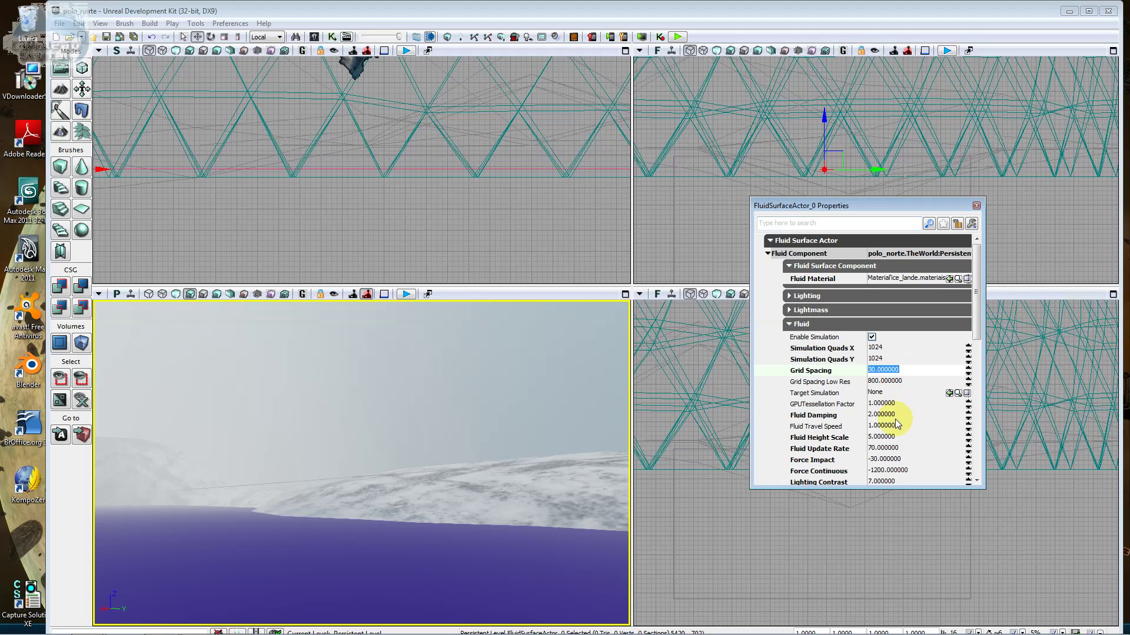
left_click(895, 418)
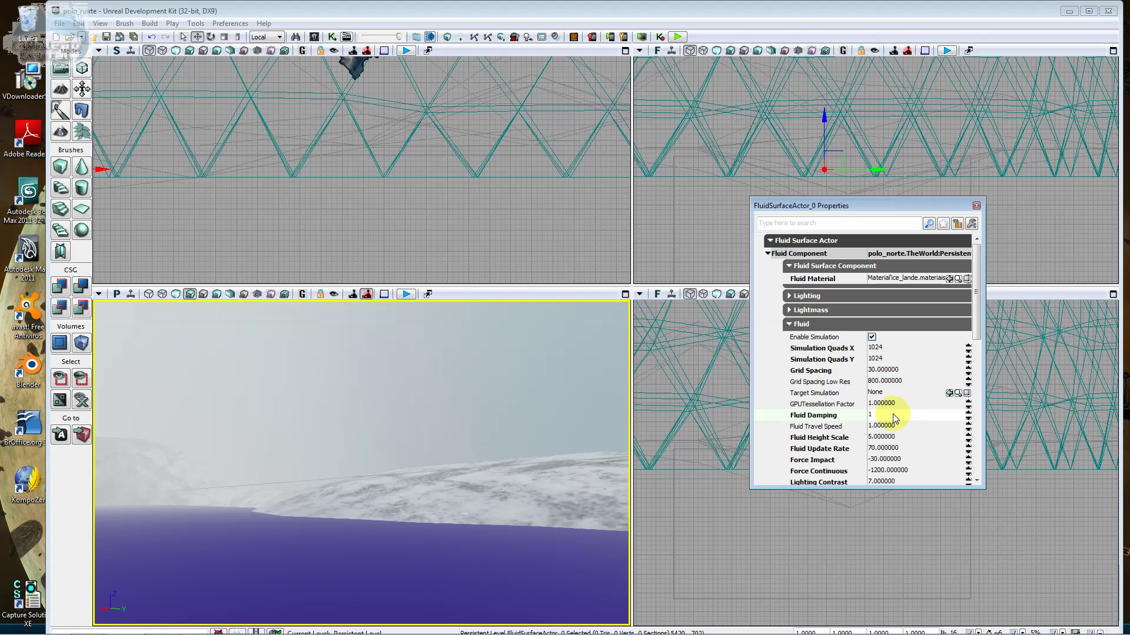
type("1.2")
left_click(892, 415)
Set Fluid Height Scale to 2 and Force Impact to -15.
left_click(888, 426)
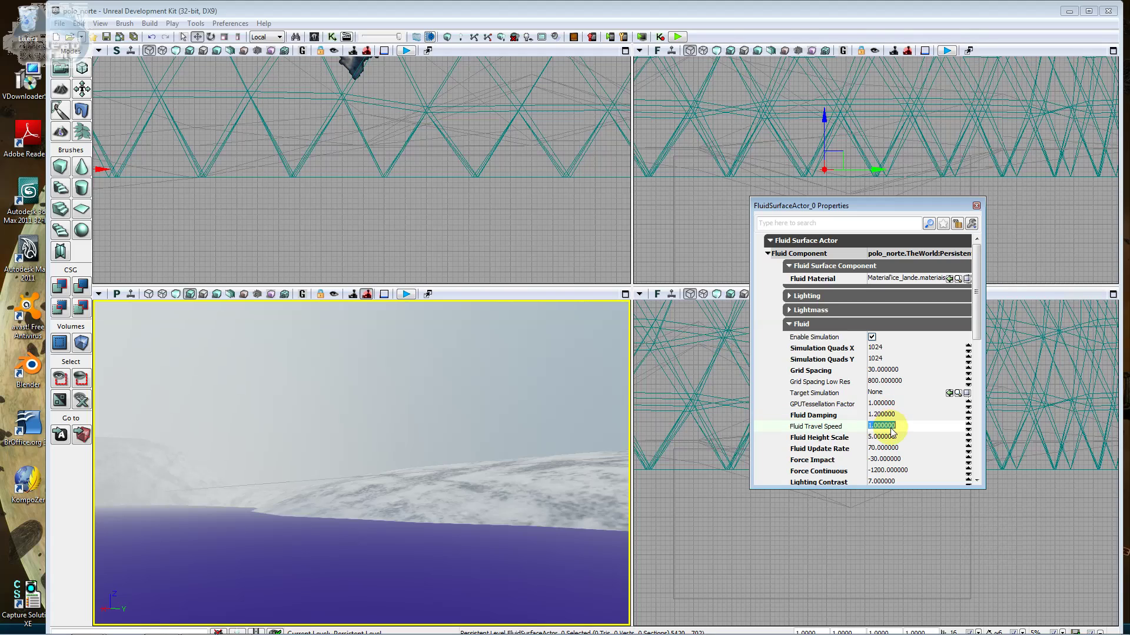
type("100")
left_click(887, 437)
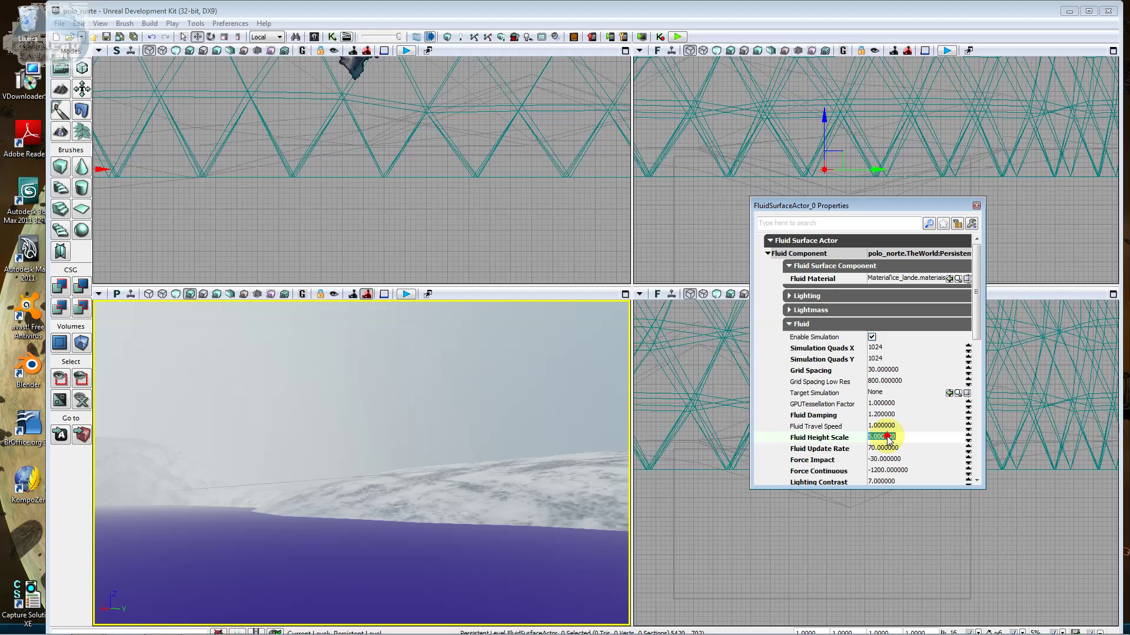
type("2")
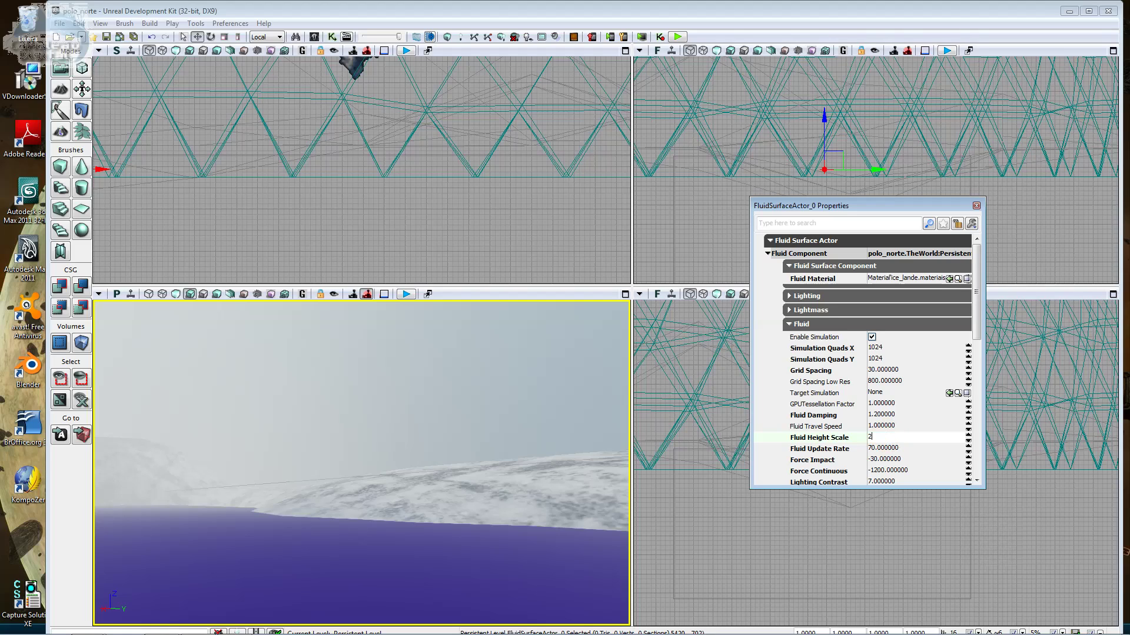
left_click(886, 449)
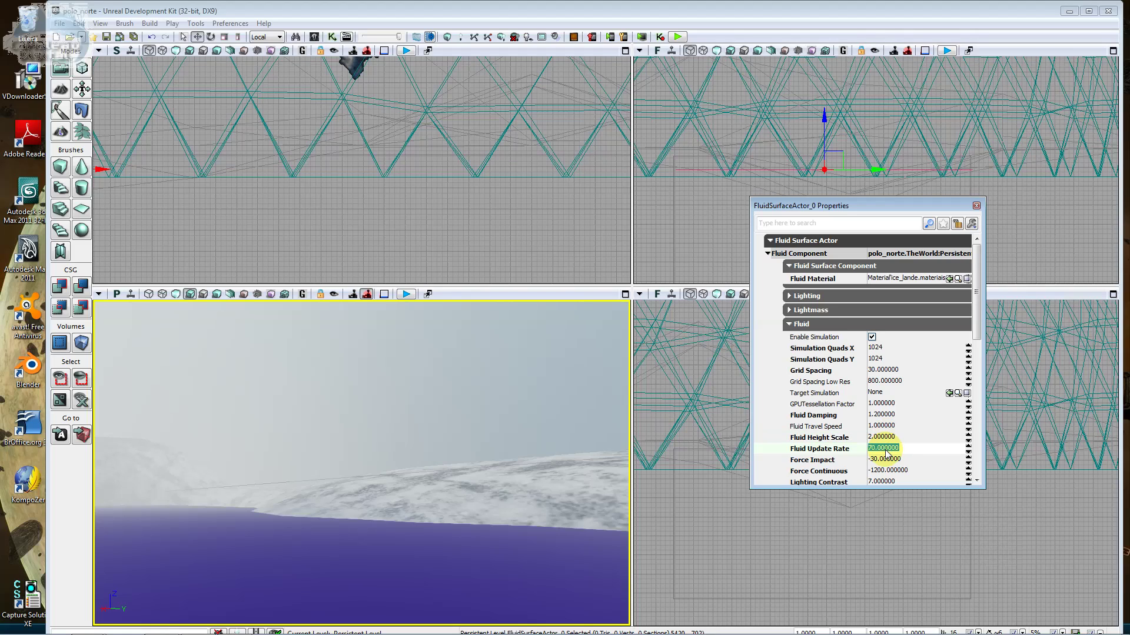
left_click(888, 460)
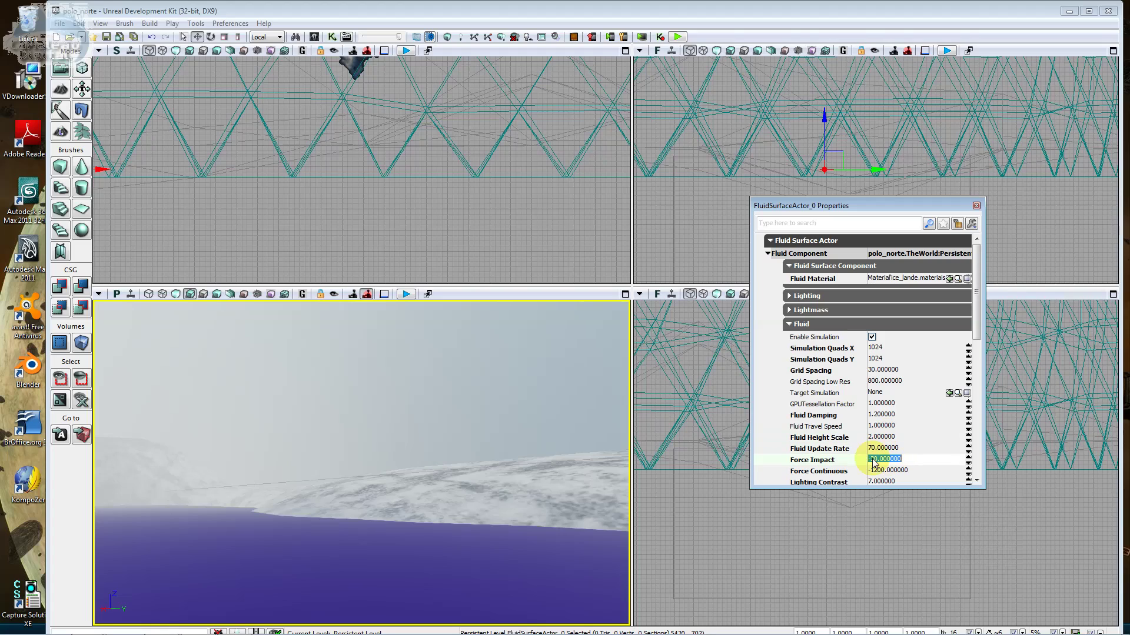
left_click(872, 460)
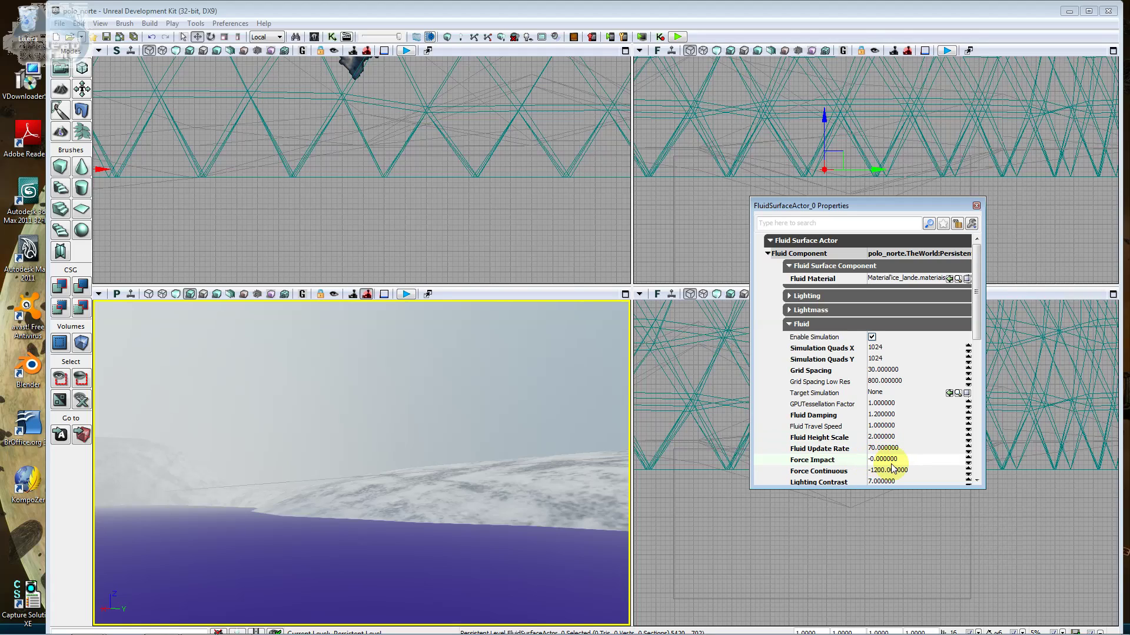
type("21")
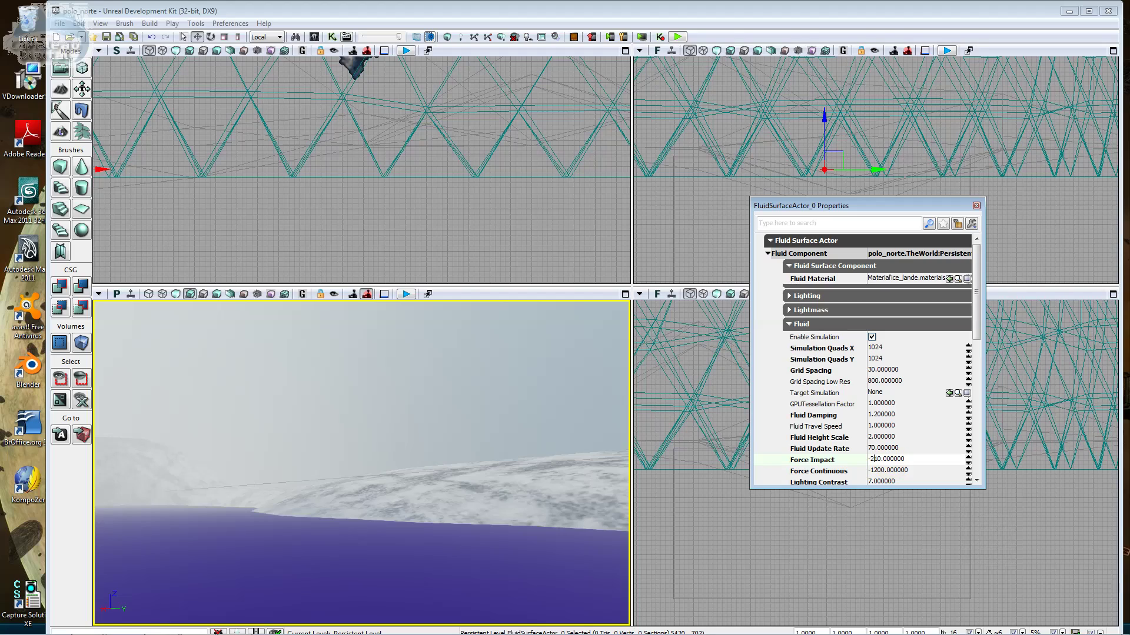
key("BackSpace")
key("BackSpace")
key("Tab")
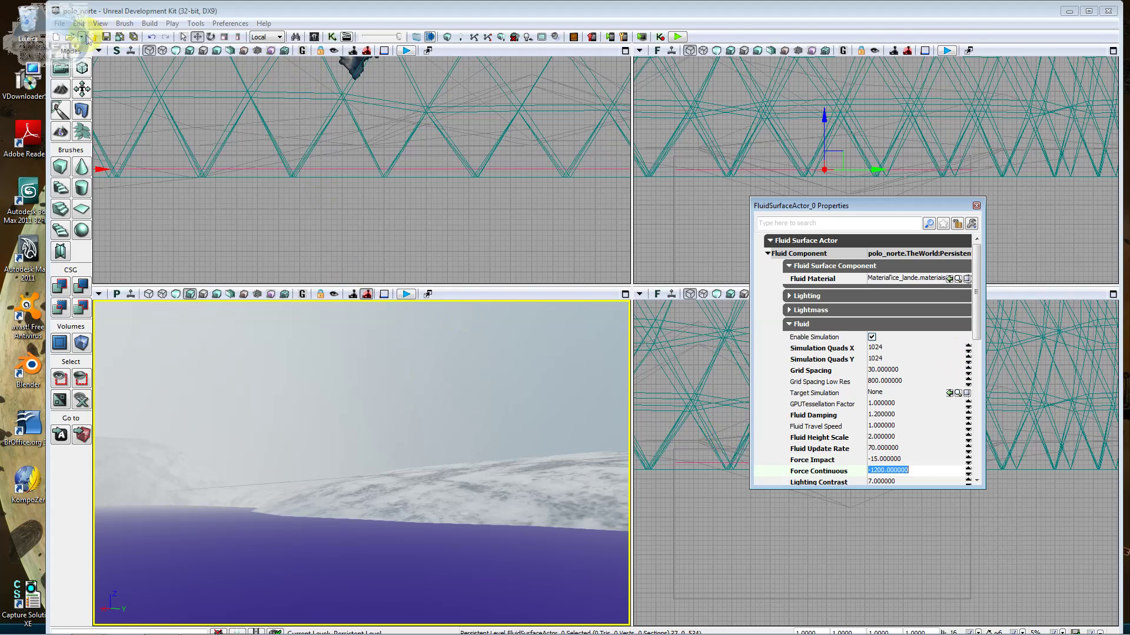
Save the polo_norte map, start a viewport play session, and fire three shots into the lake.
left_click(106, 37)
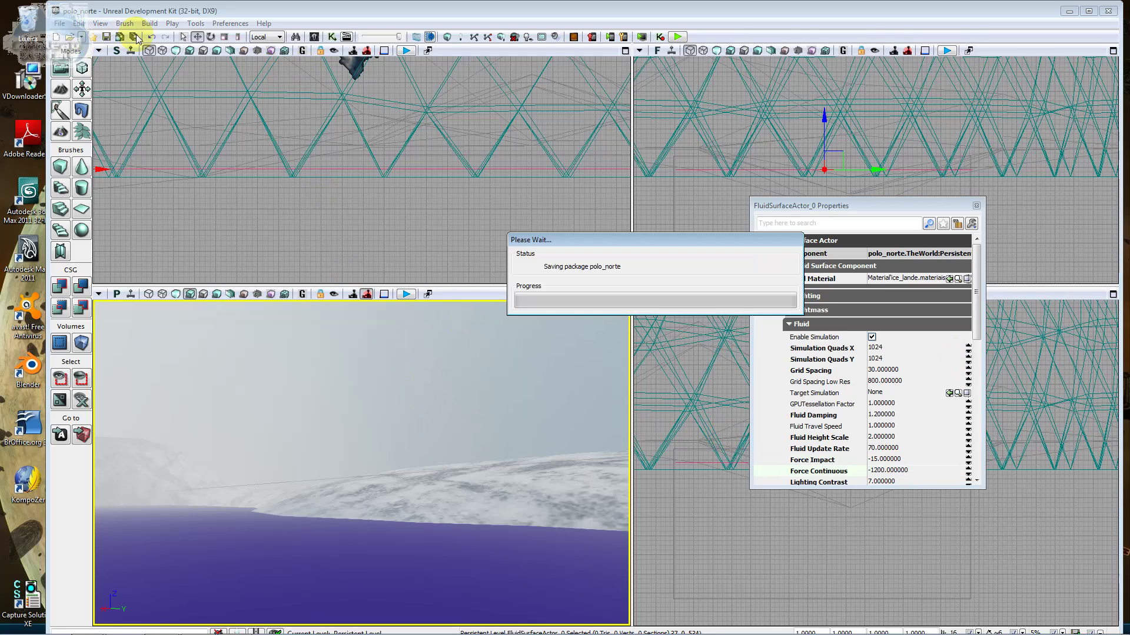
left_click(406, 295)
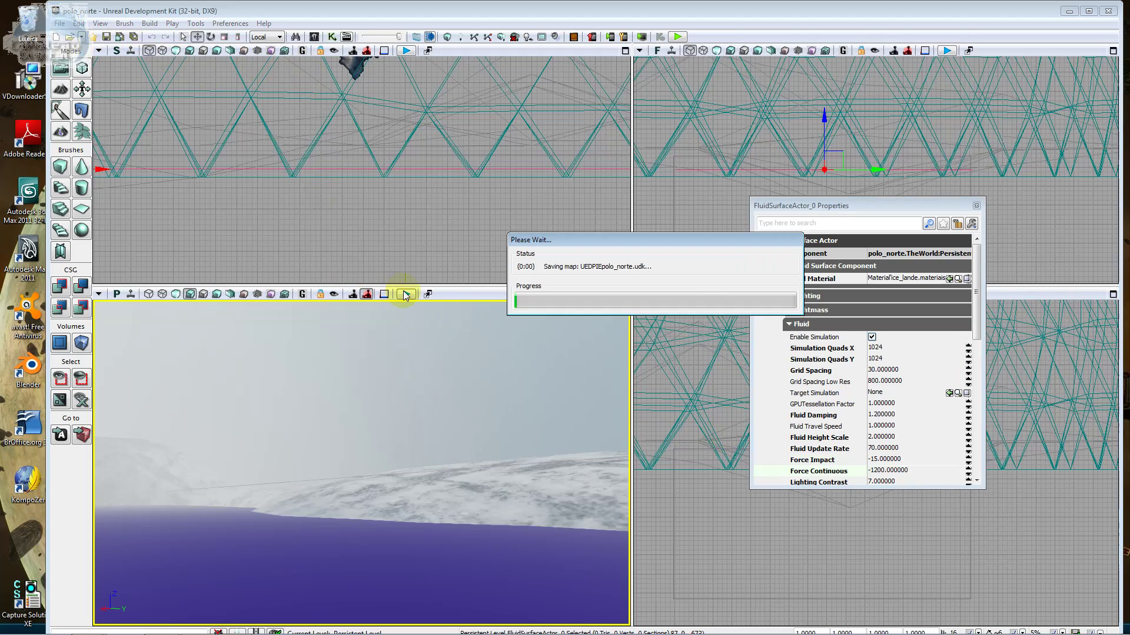
mouse_move(361, 457)
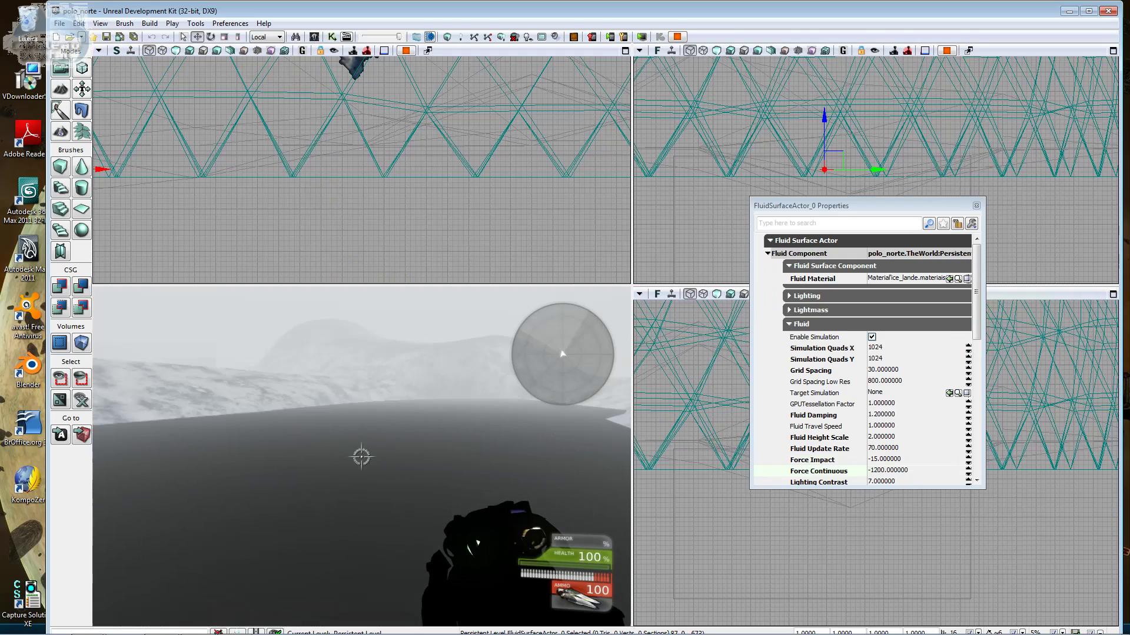
left_click(361, 456)
left_click(361, 456)
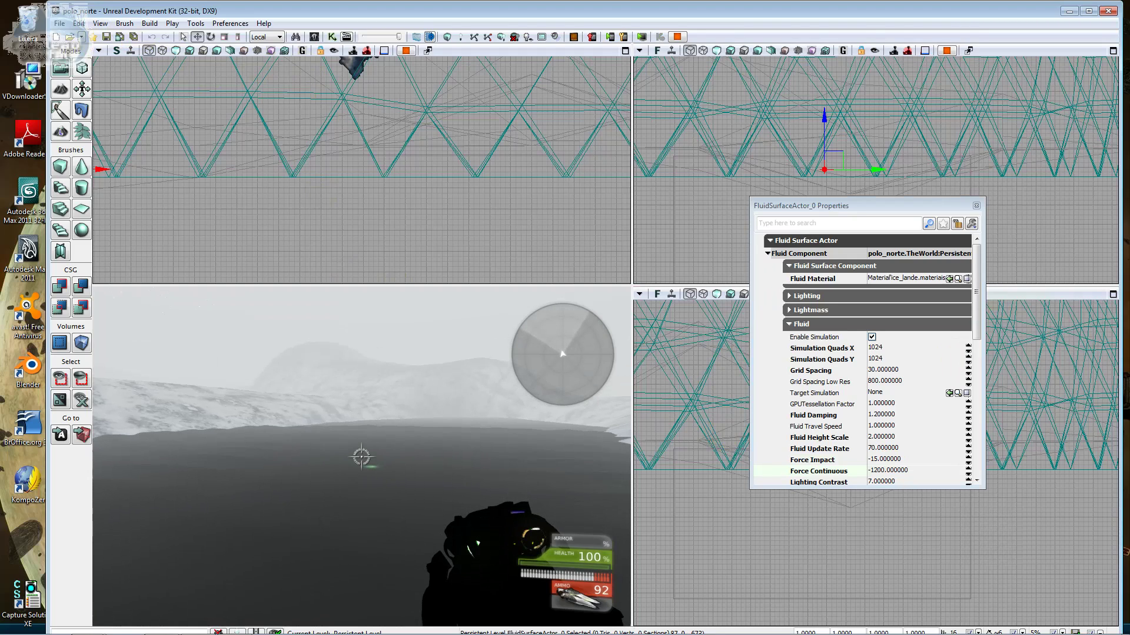
left_click(361, 456)
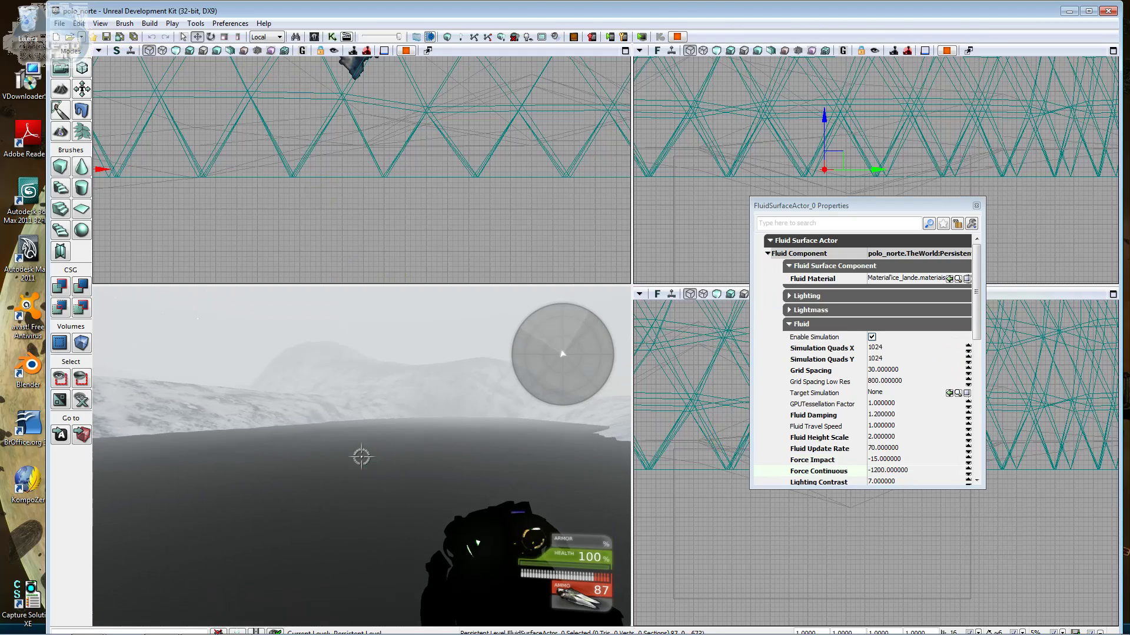
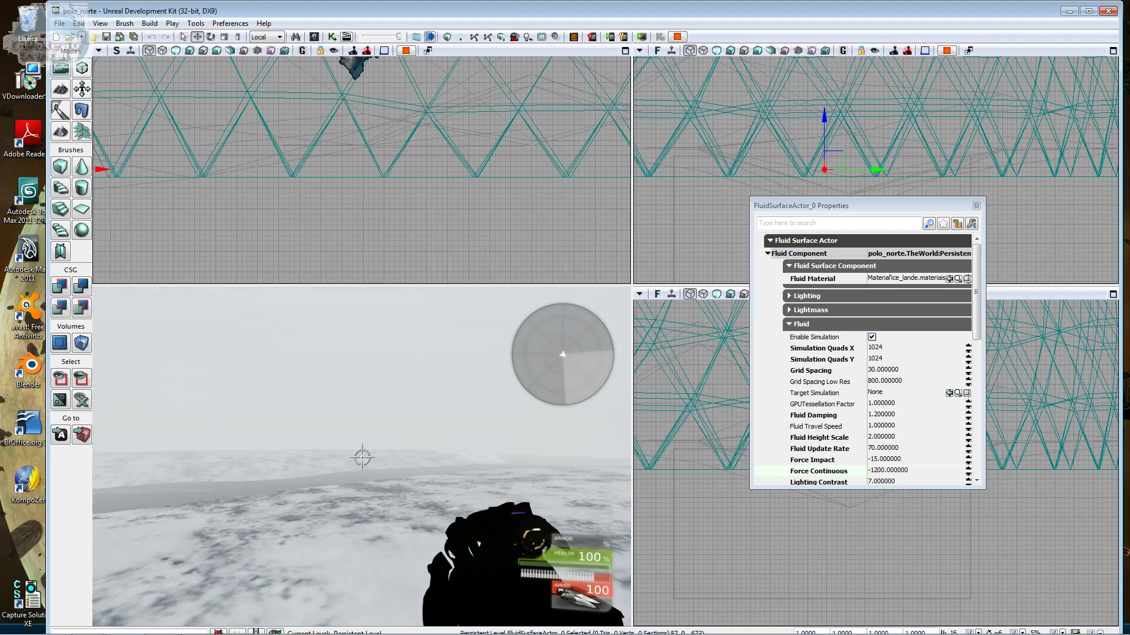
Exit Play In Editor and uncheck Enabled on ExponentialHeightFog_0.
key("Escape")
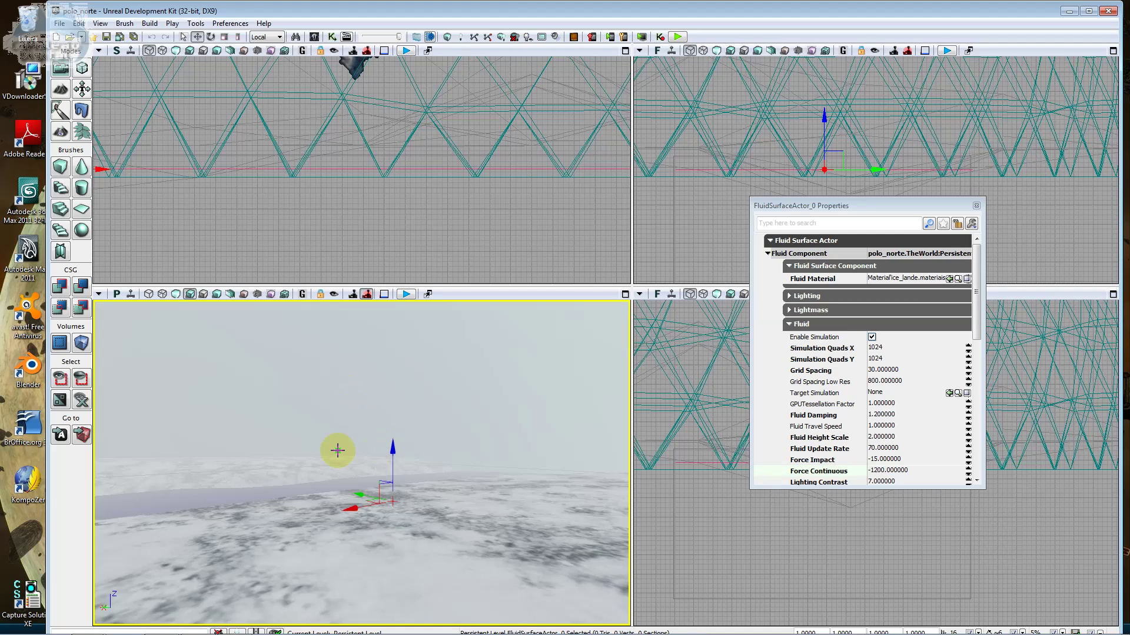
left_click_drag(337, 451, 266, 472)
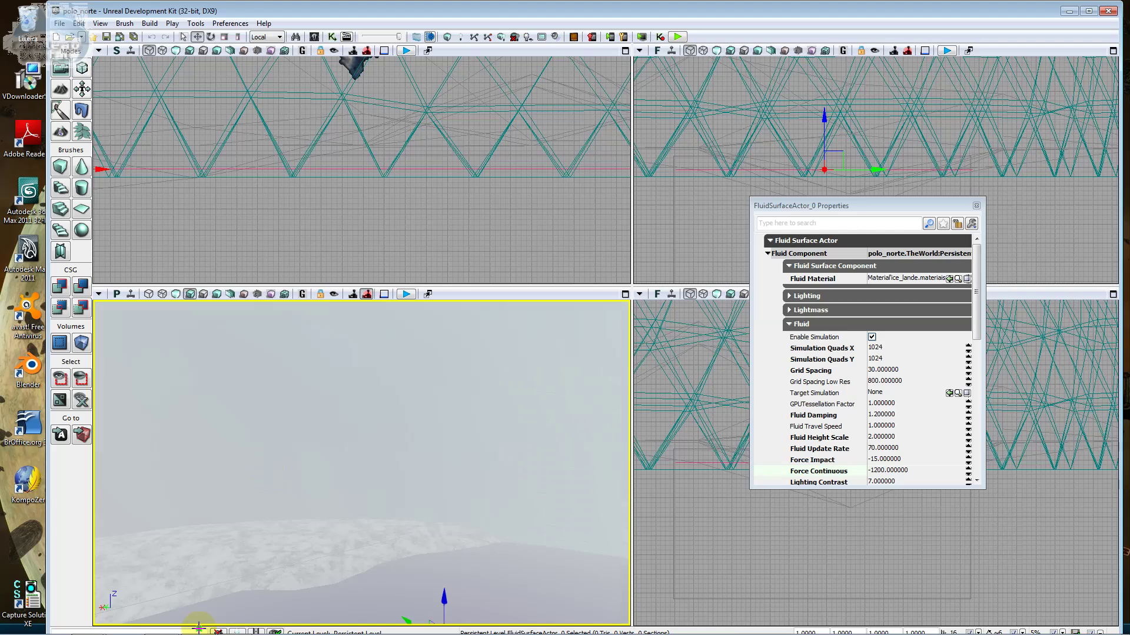
left_click_drag(199, 627, 199, 594)
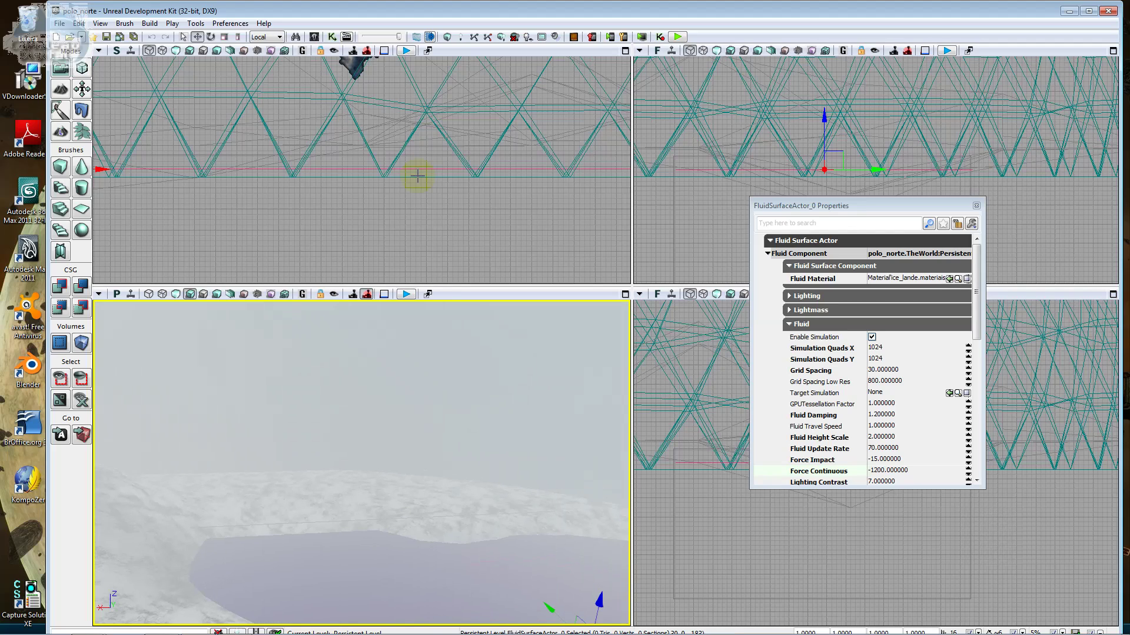
left_click(349, 64)
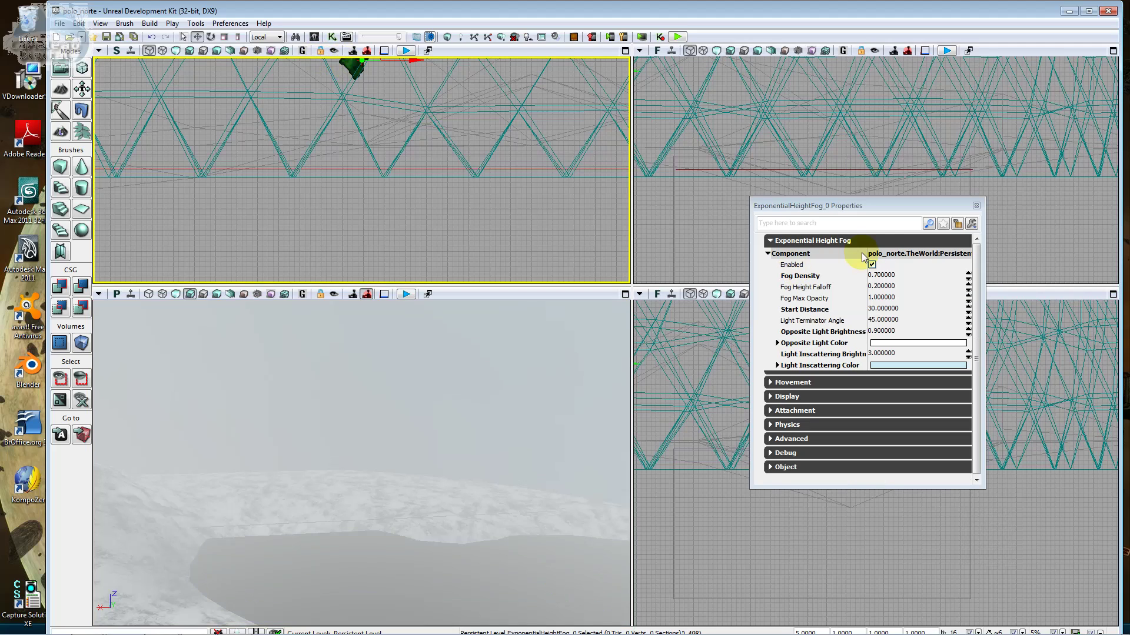
left_click(871, 264)
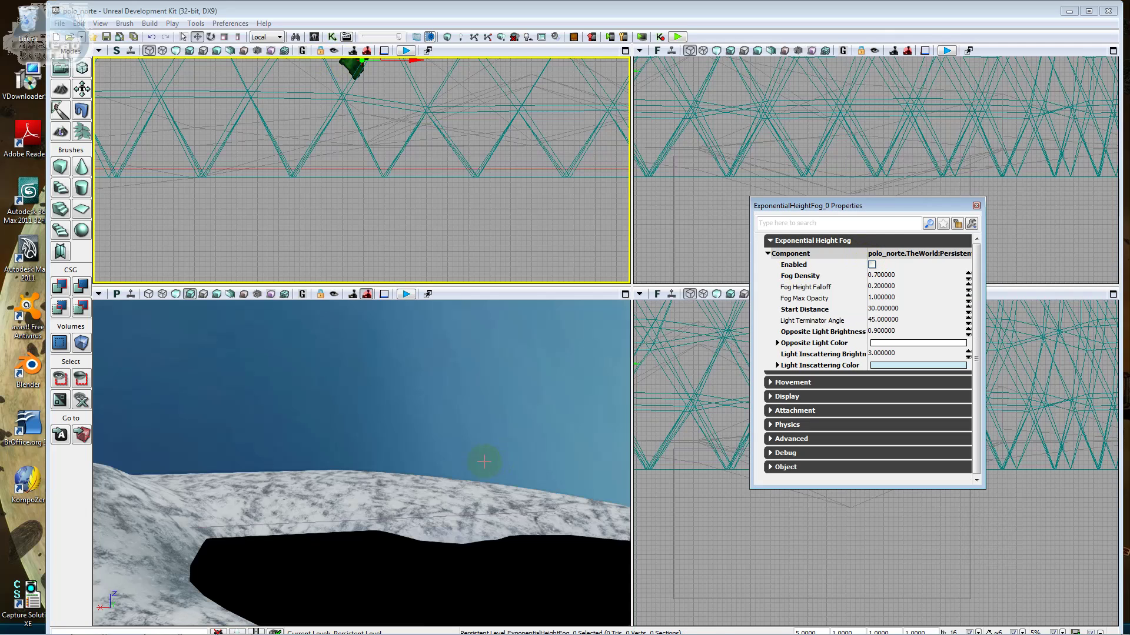
View the fog-free lake under blue sky and bring up Lighting Build Options.
left_click(484, 462)
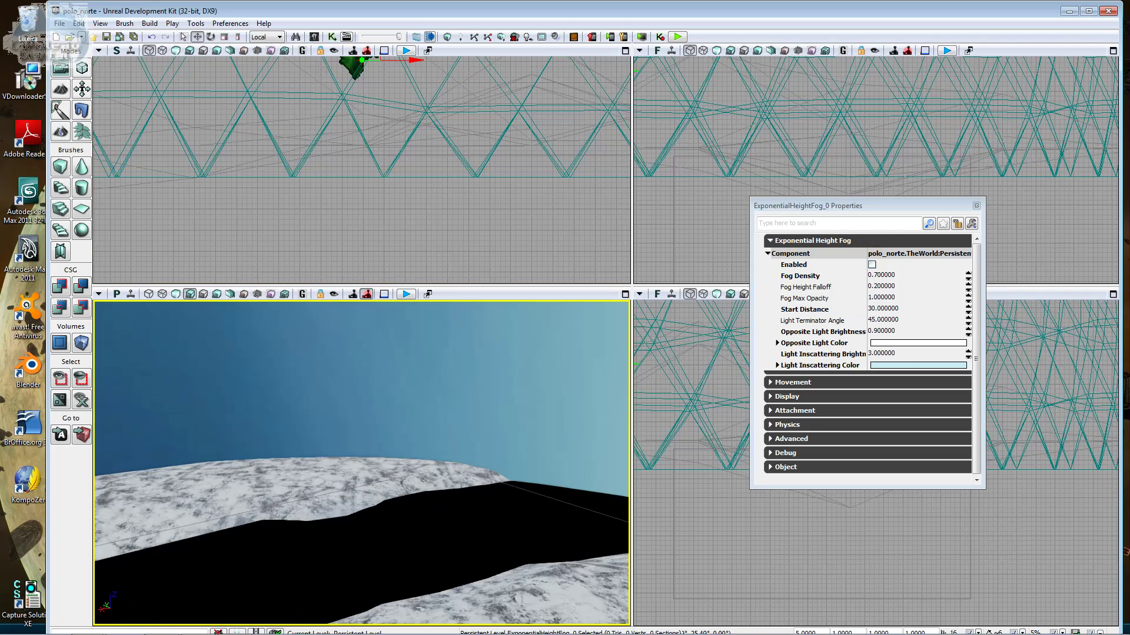
left_click_drag(484, 462, 487, 449)
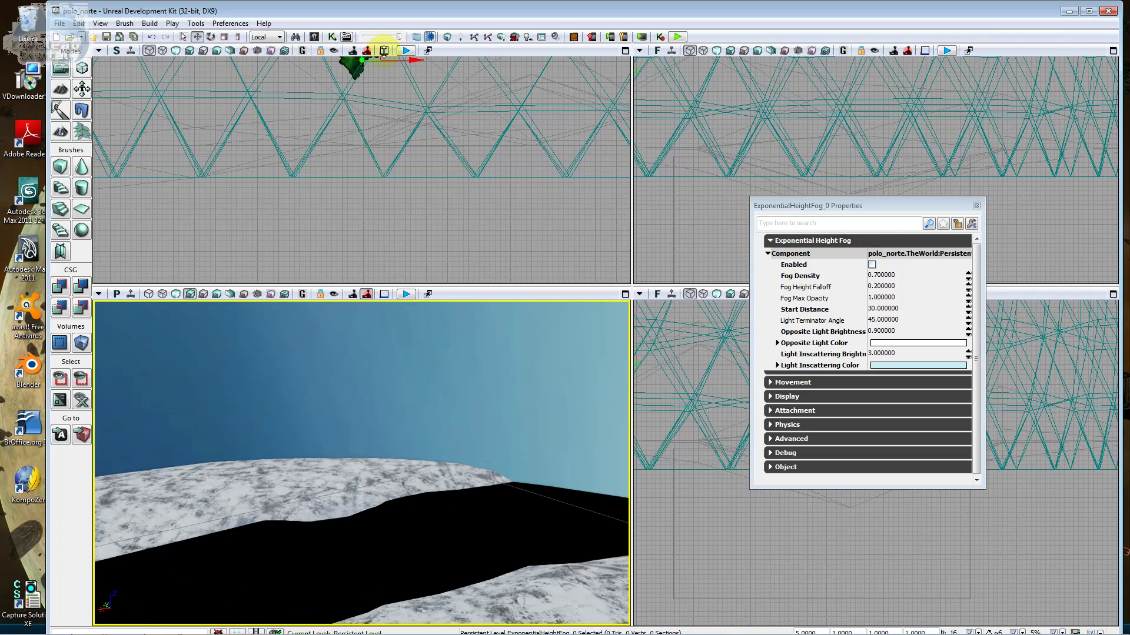
left_click(462, 37)
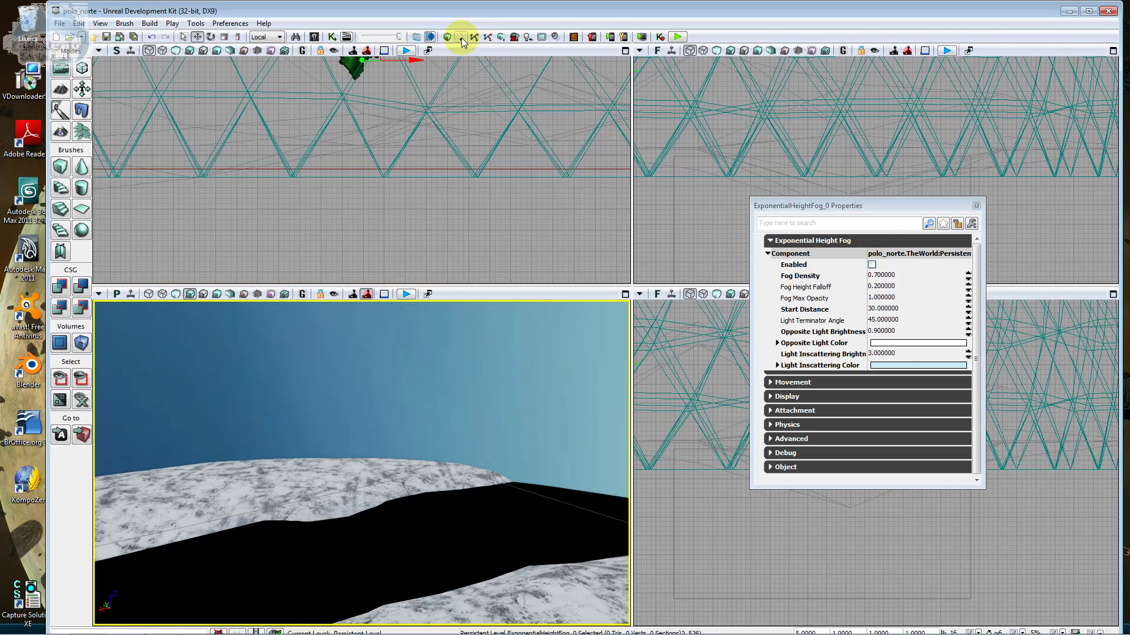
left_click(463, 39)
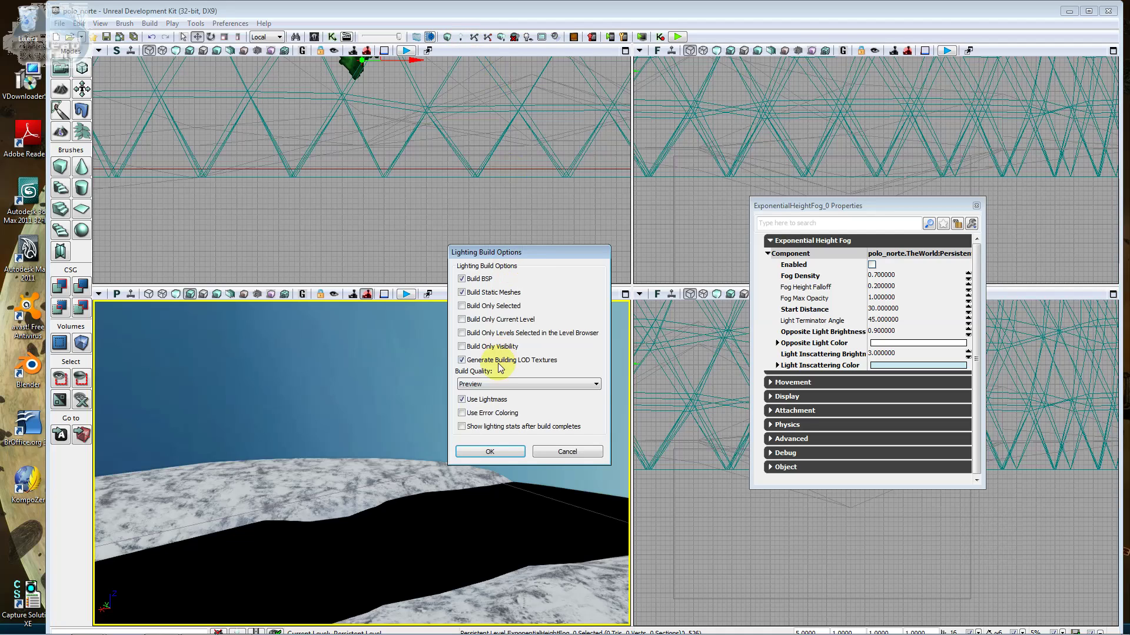
Build lighting, dismiss Lighting Results, and rebuild the map geometry.
left_click(470, 450)
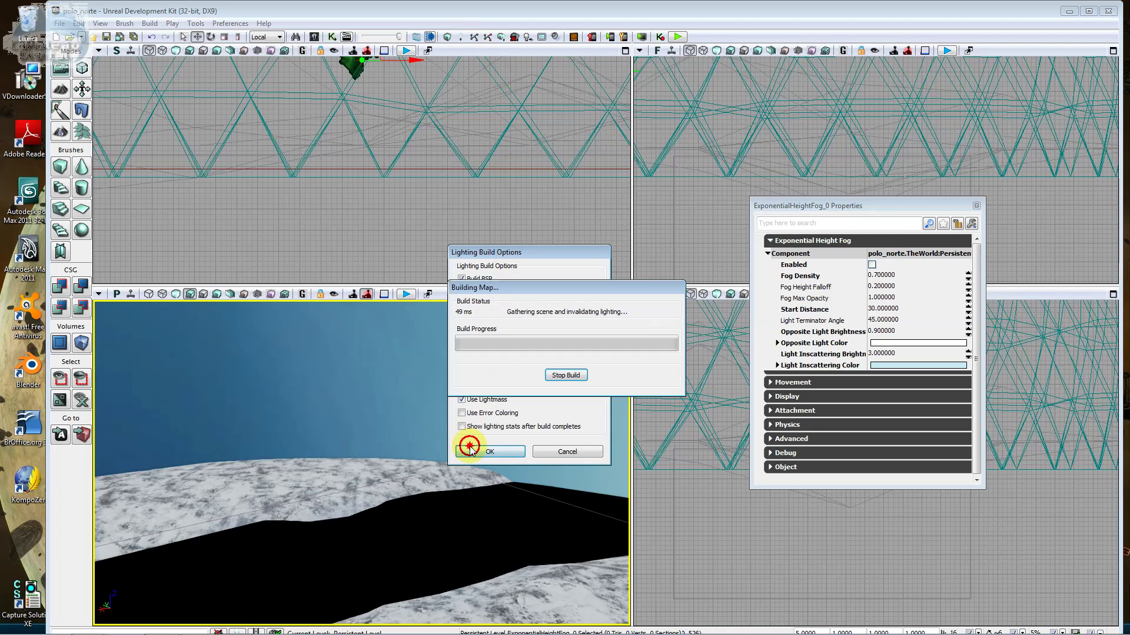
left_click(497, 286)
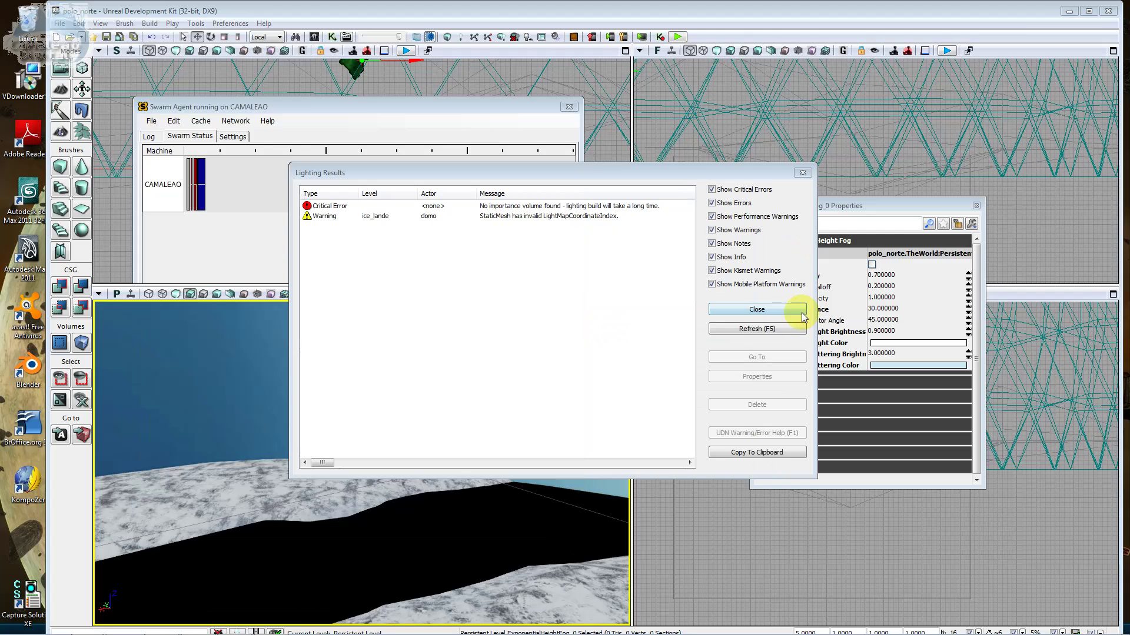
left_click(502, 37)
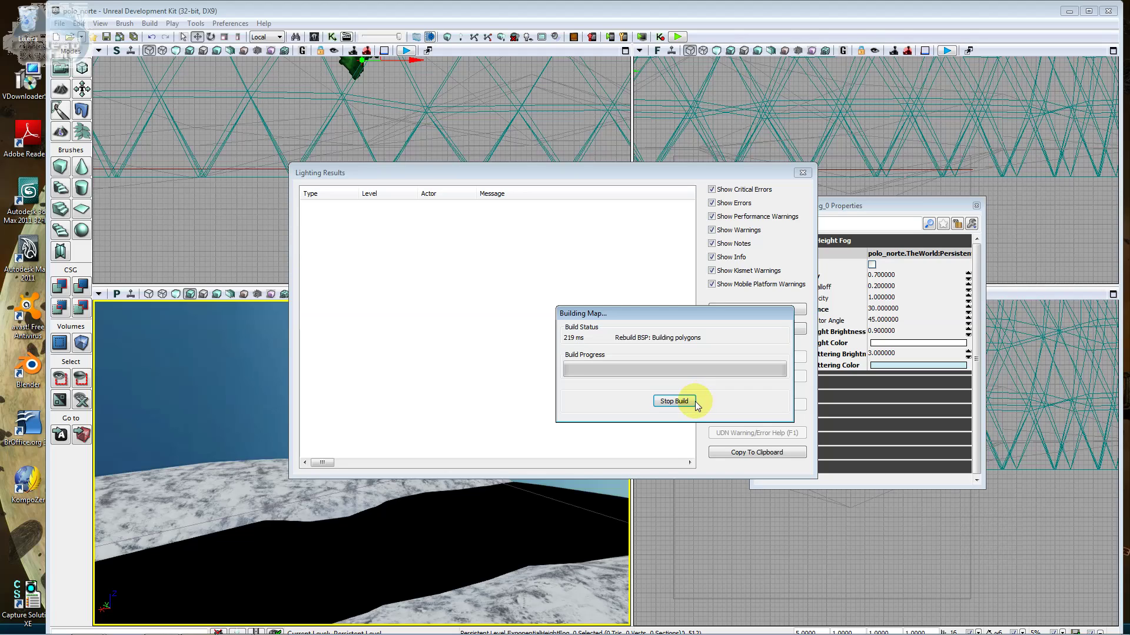
key("alt+Tab")
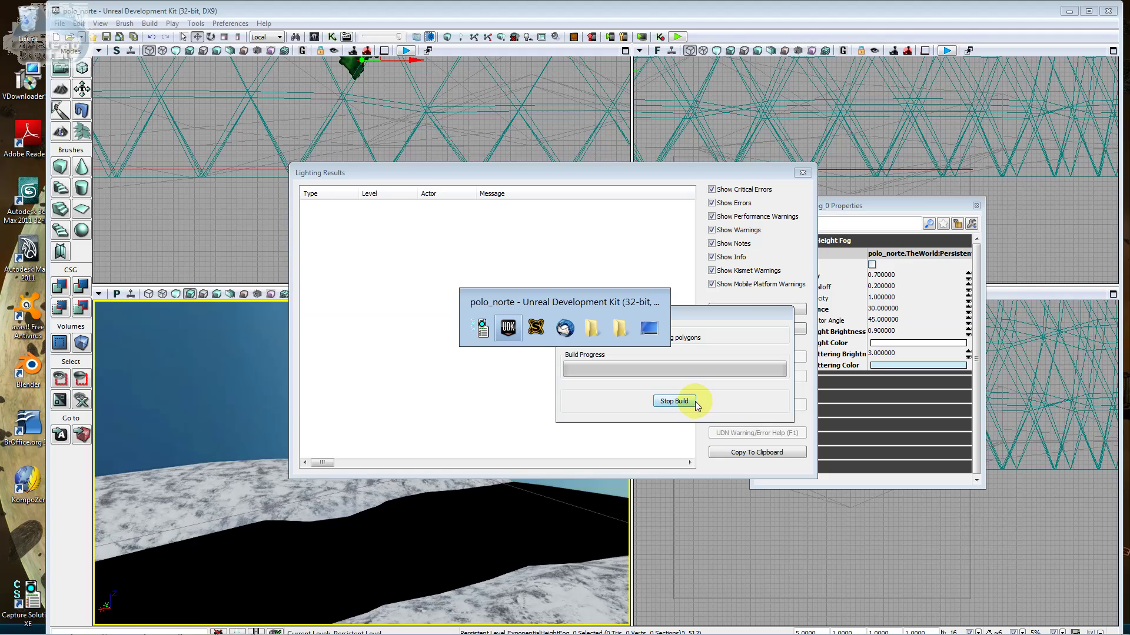
key("alt+Tab")
key("alt+Tab")
key("alt+Tab")
key("alt+Tab")
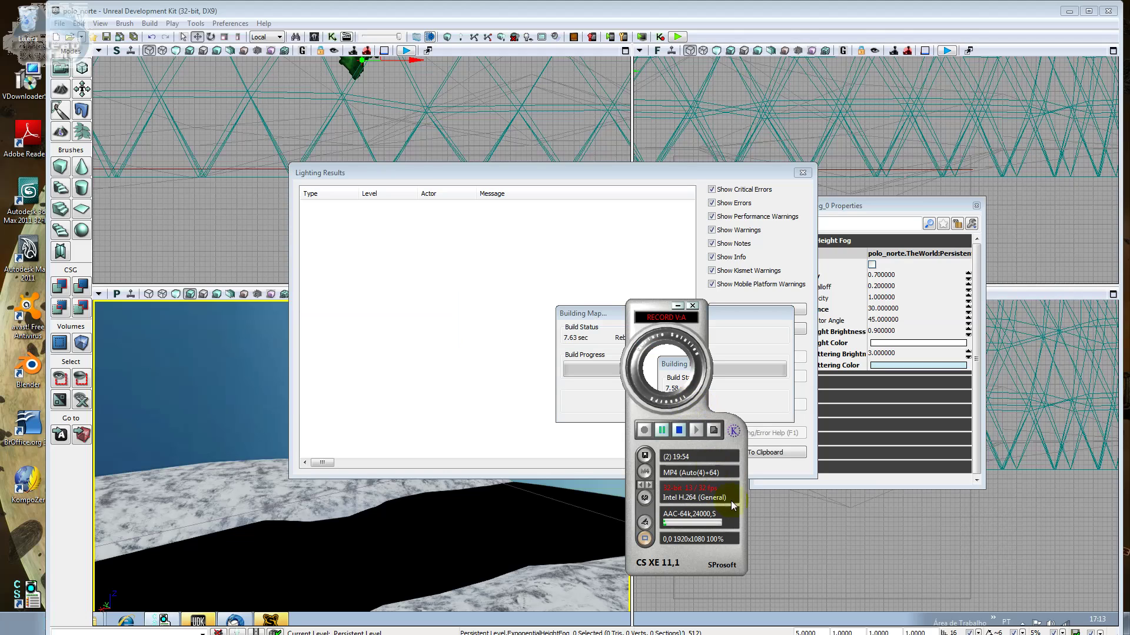
Lower the view onto the rippled blue lake and bring up the Content Browser.
left_click(648, 431)
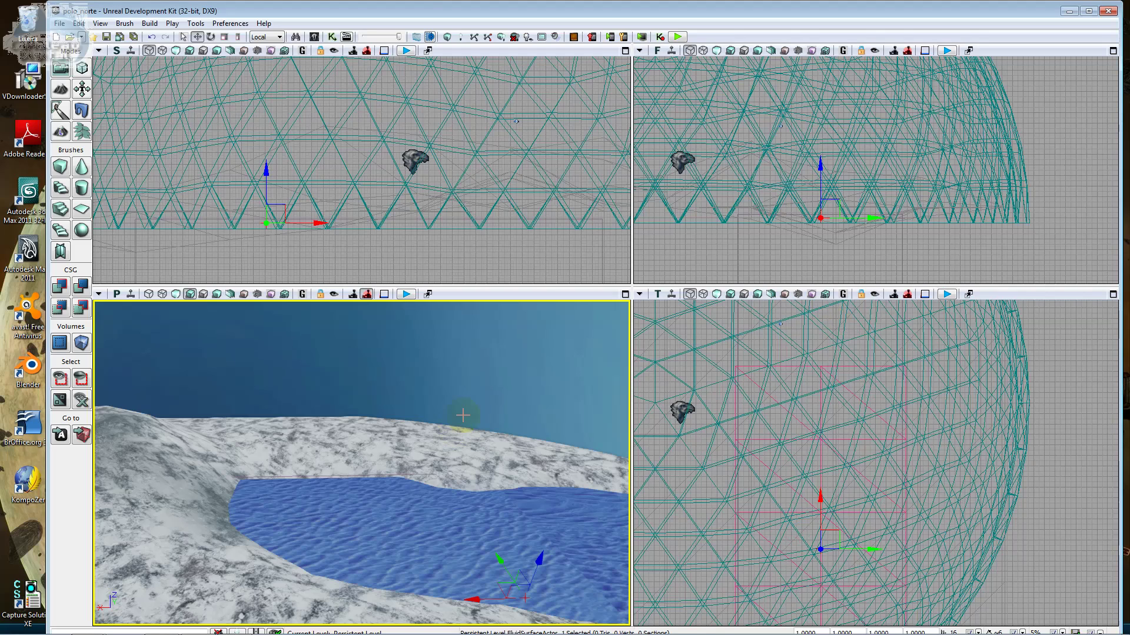
left_click_drag(463, 415, 462, 478)
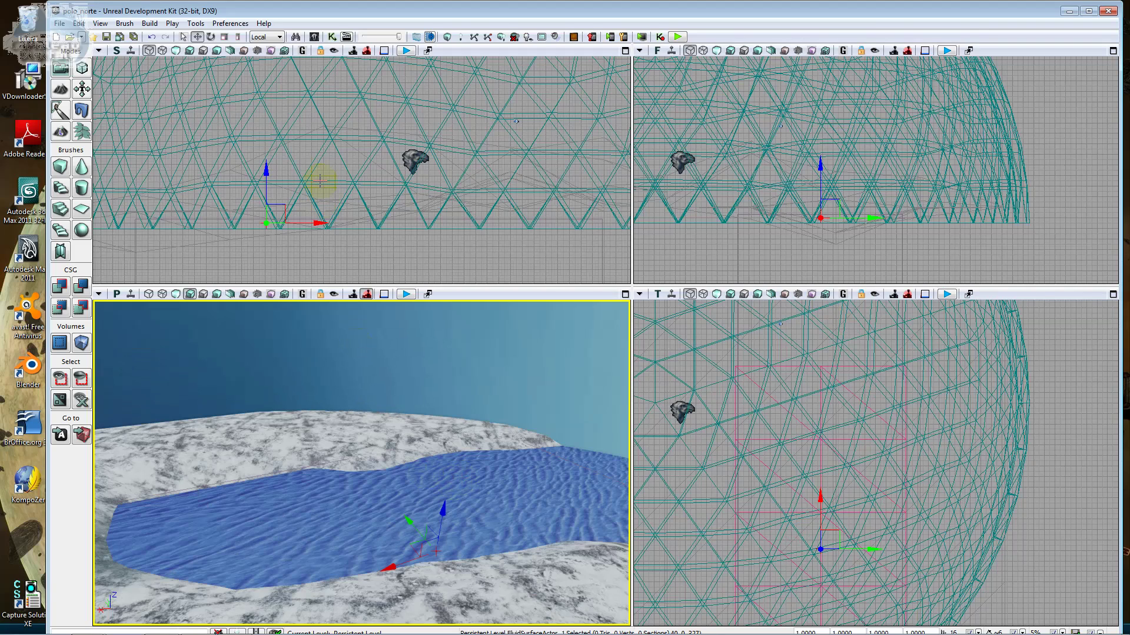
left_click(313, 37)
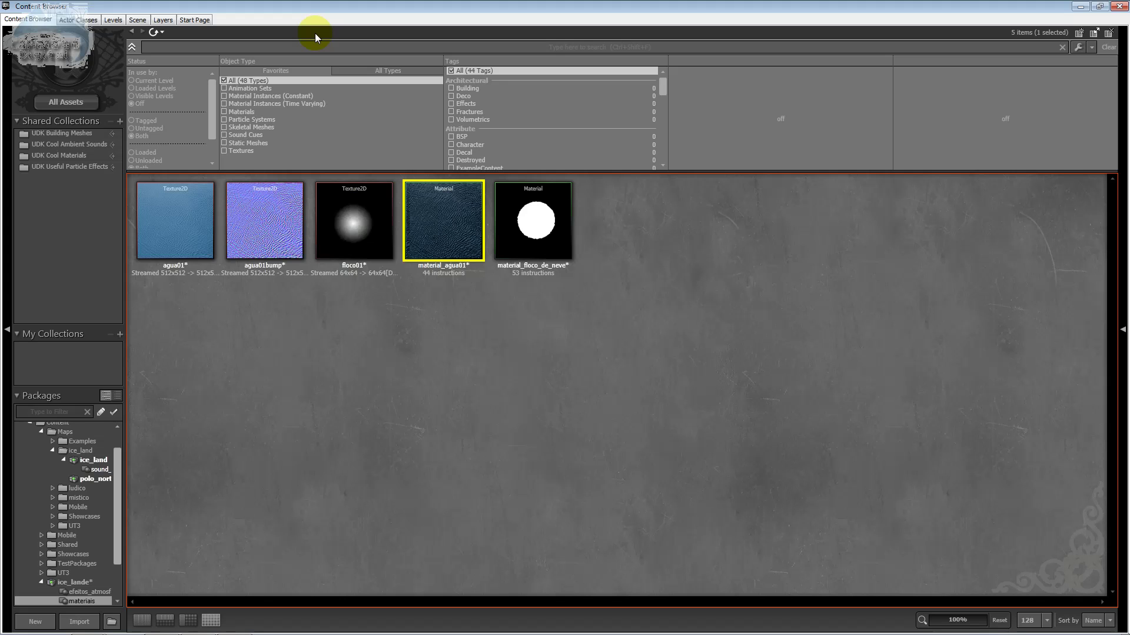
Open material_agua01 and inspect the Panner node's Speed X 1.0 properties.
double_click(412, 251)
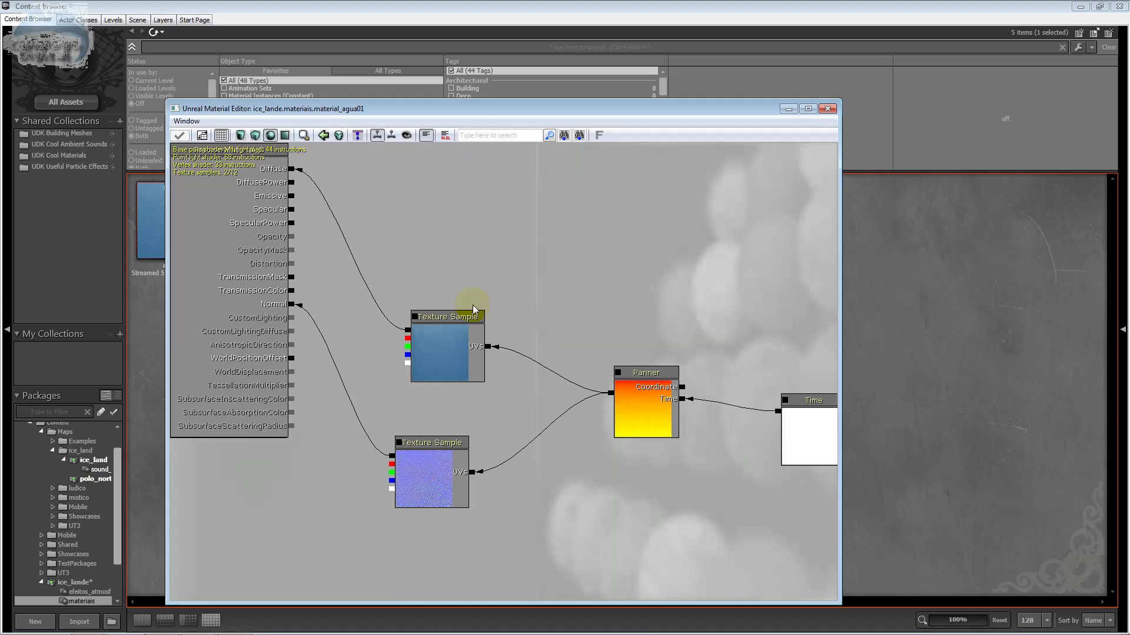
left_click(452, 325)
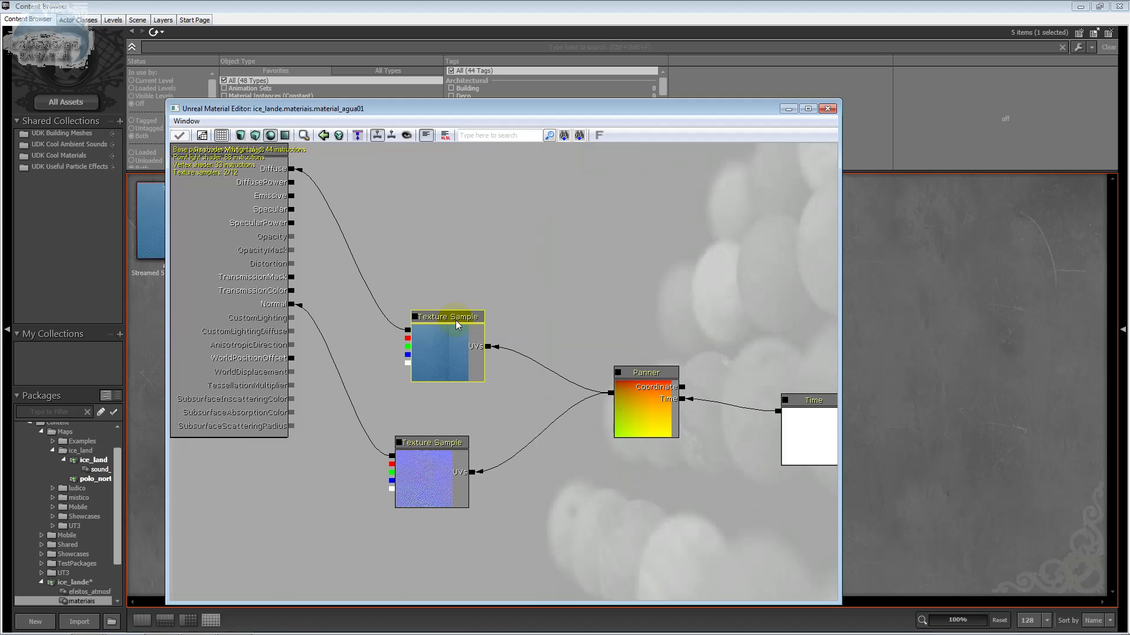
left_click(646, 373)
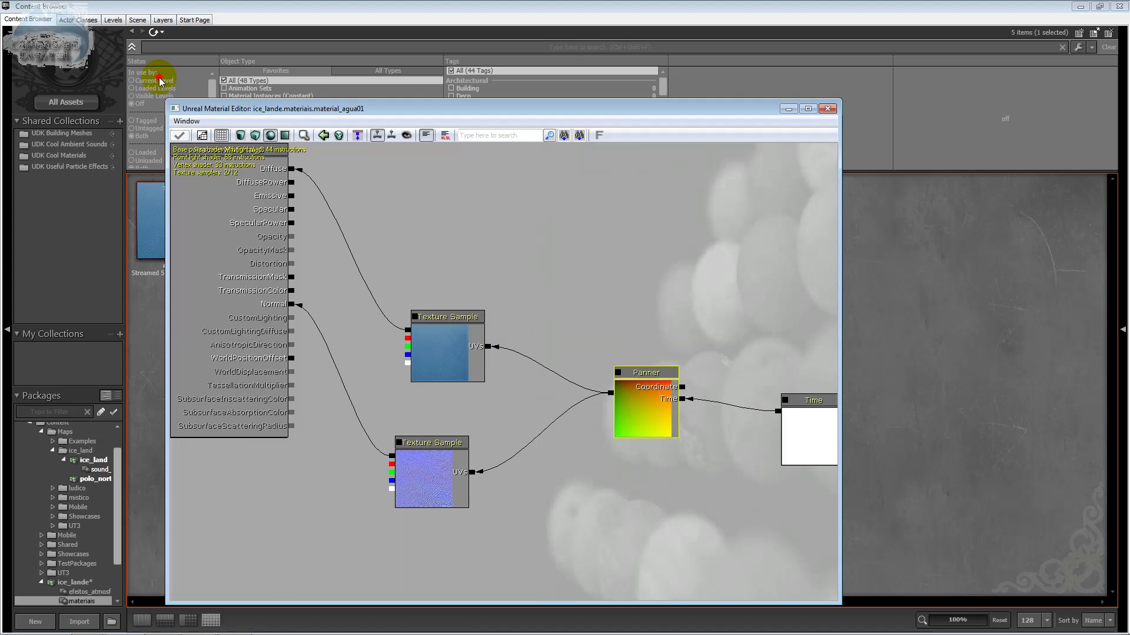
left_click(187, 121)
left_click(218, 132)
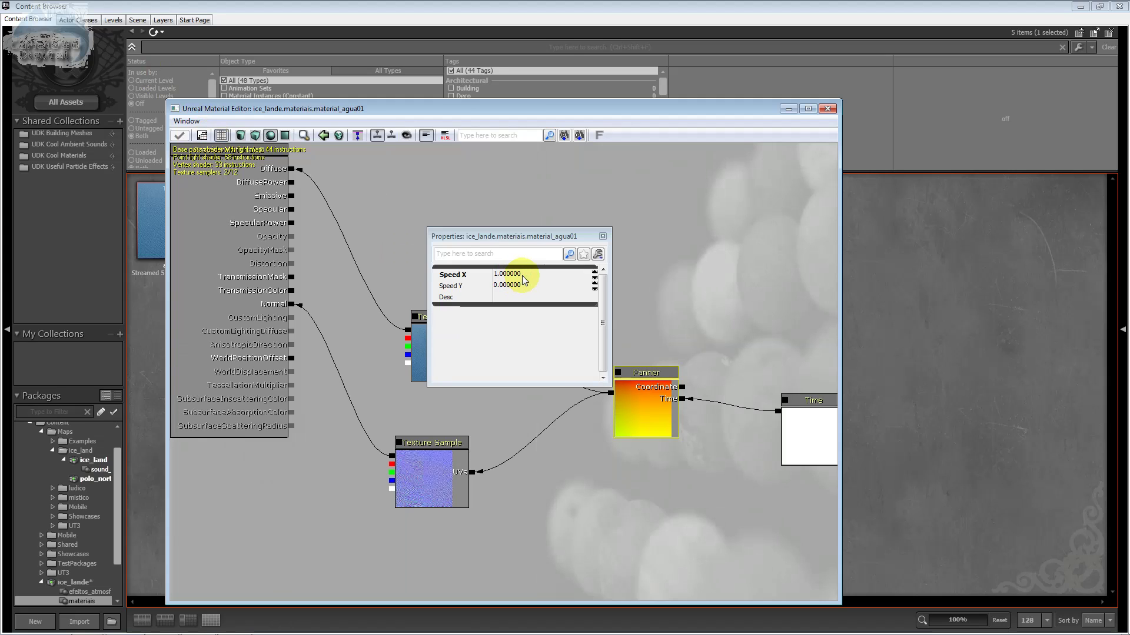
left_click(602, 237)
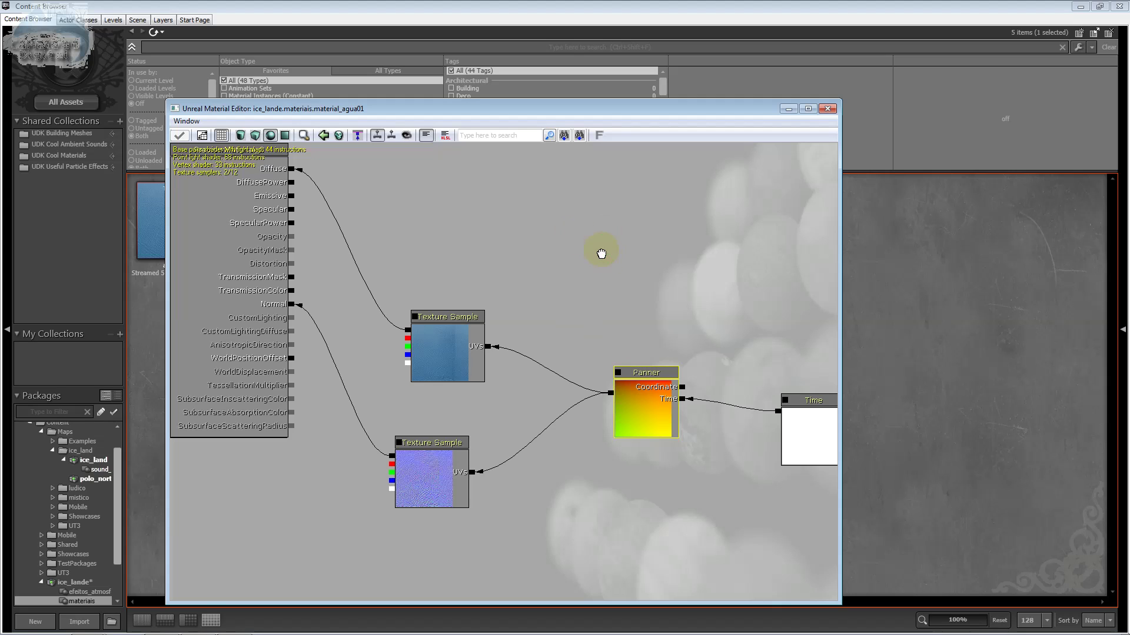
left_click_drag(601, 253, 528, 200)
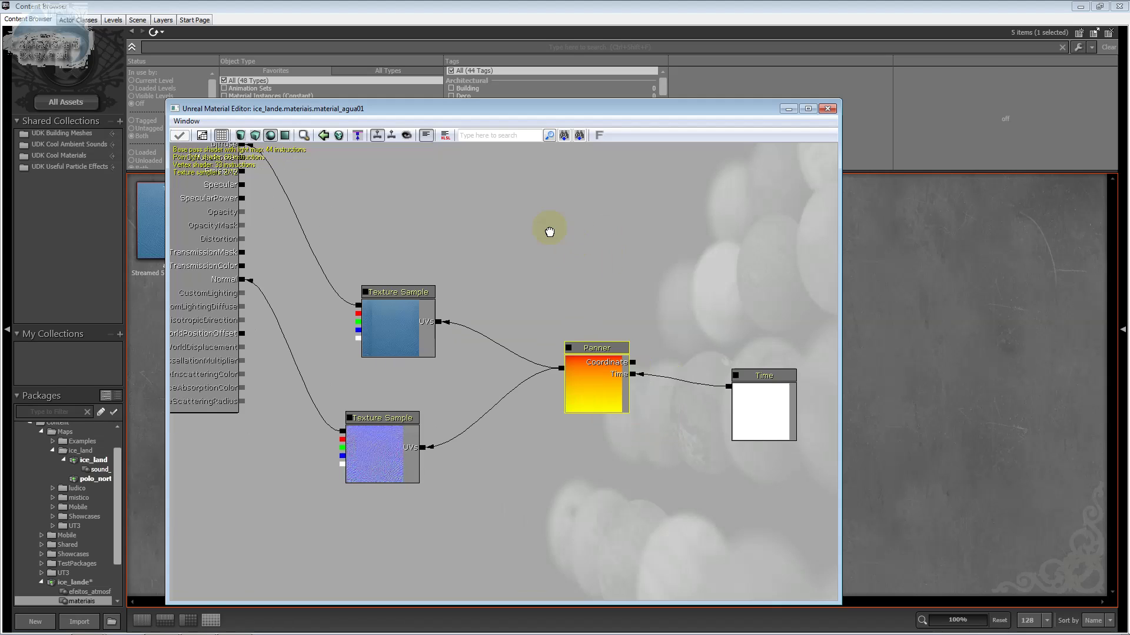
Set the Panner node's Speed Y to 3.
left_click(187, 120)
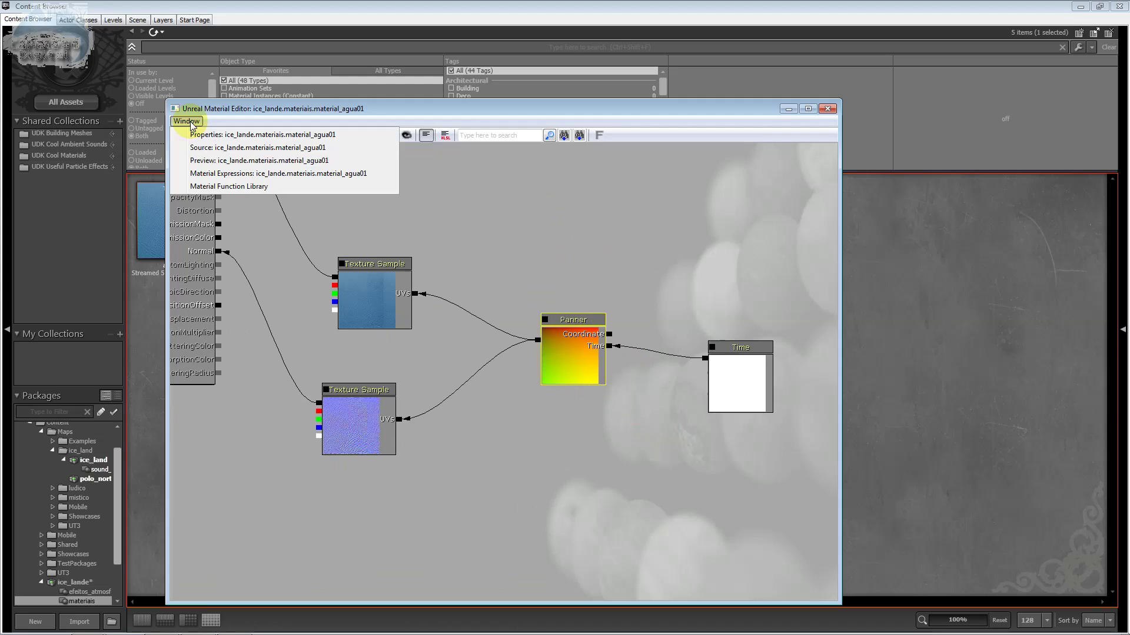
left_click(195, 134)
left_click(505, 274)
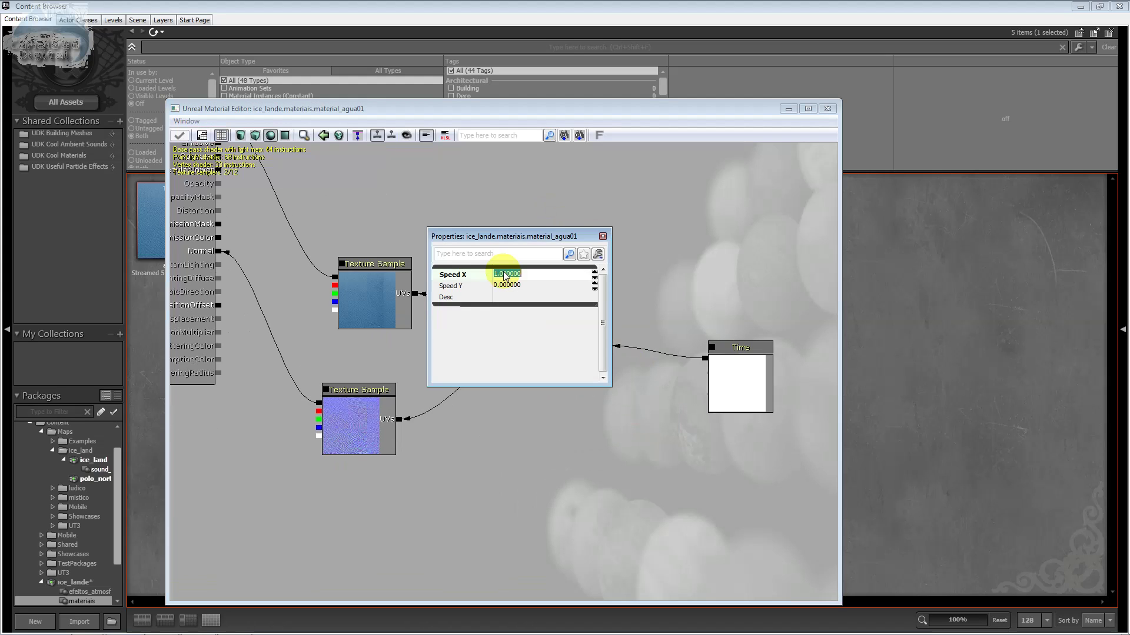
left_click(505, 287)
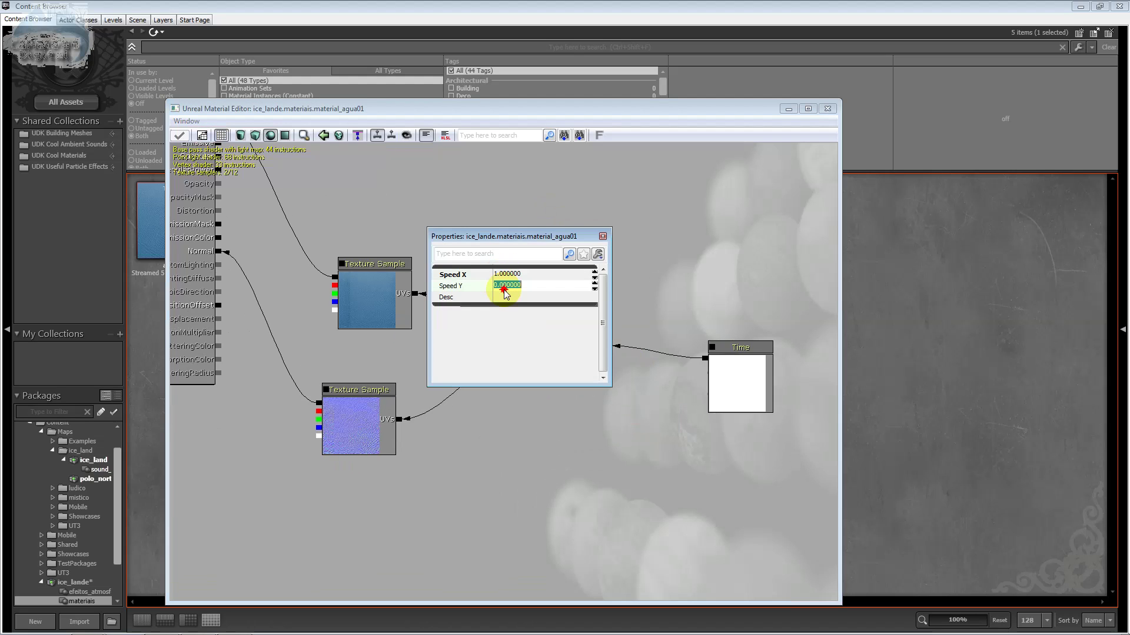
type("1")
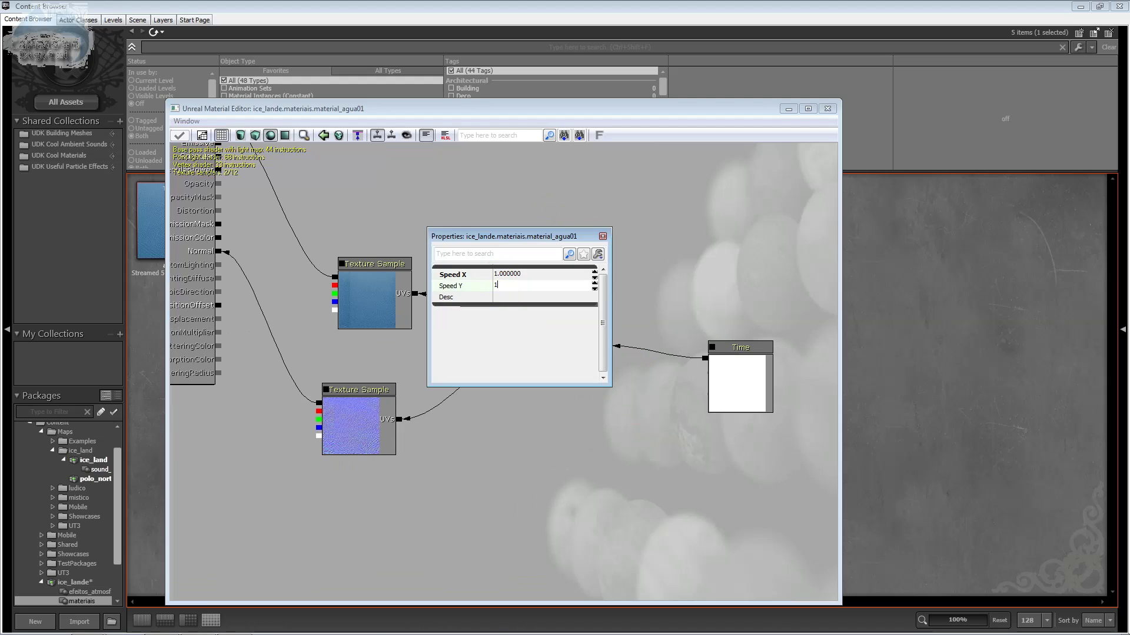
key("Return")
left_click(469, 297)
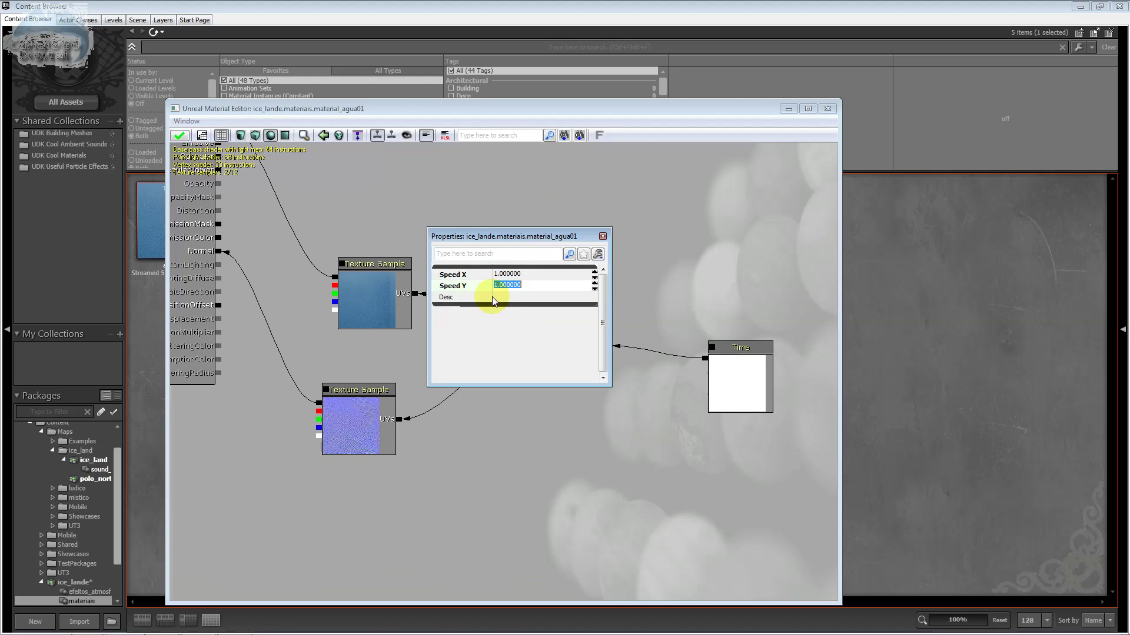
type("3")
key("Return")
Preview the water material on a plane and a cube, then close the preview and editor.
left_click(186, 121)
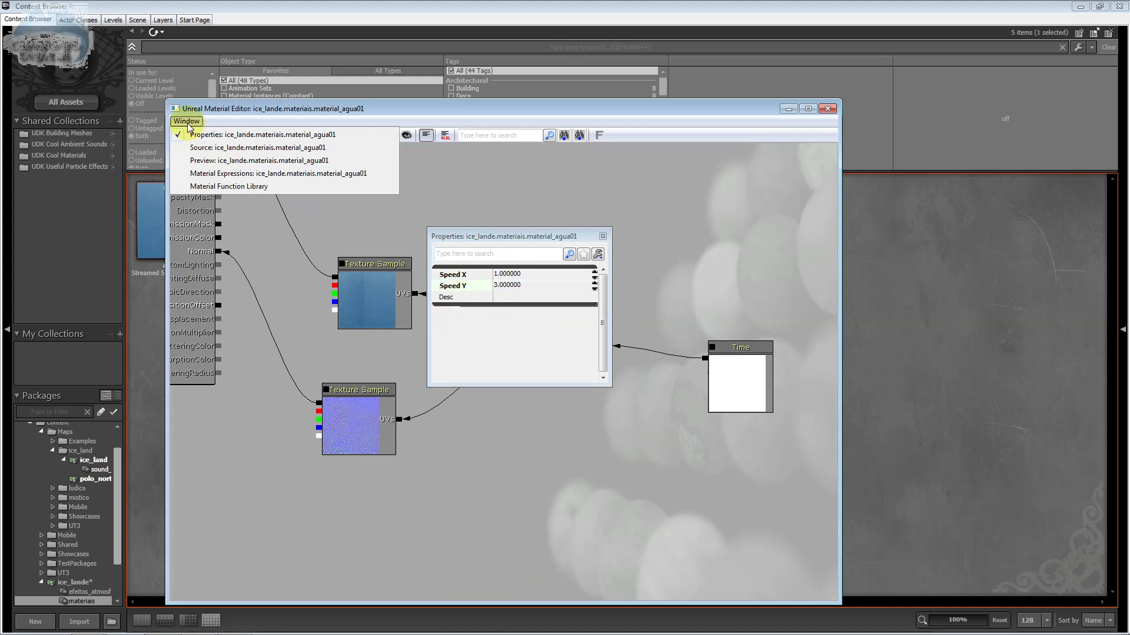
left_click(235, 160)
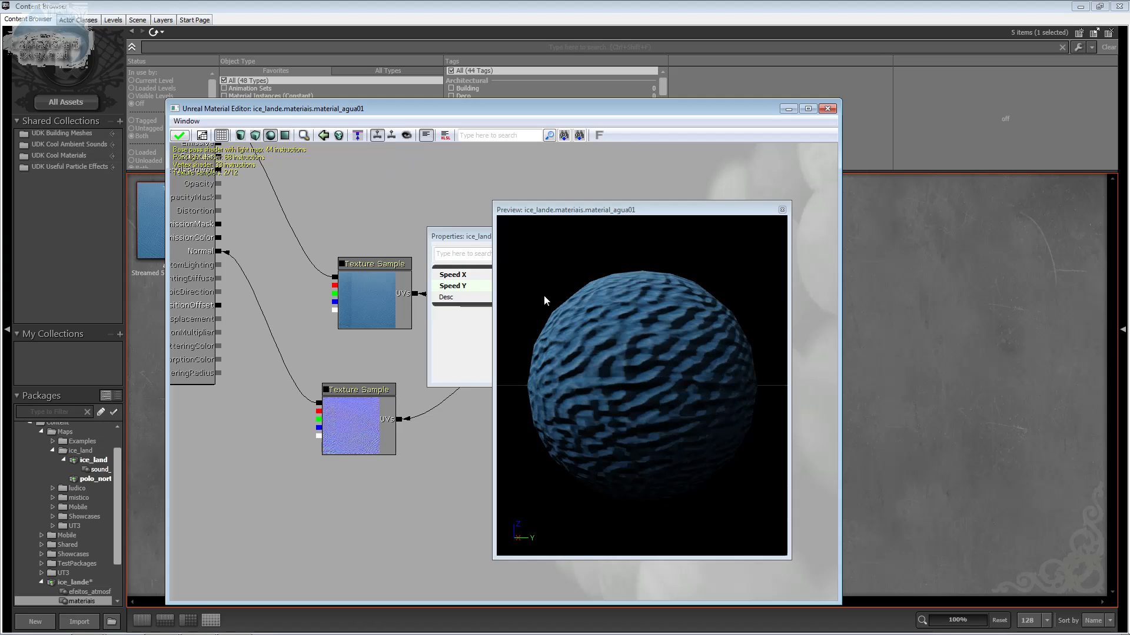
left_click(283, 136)
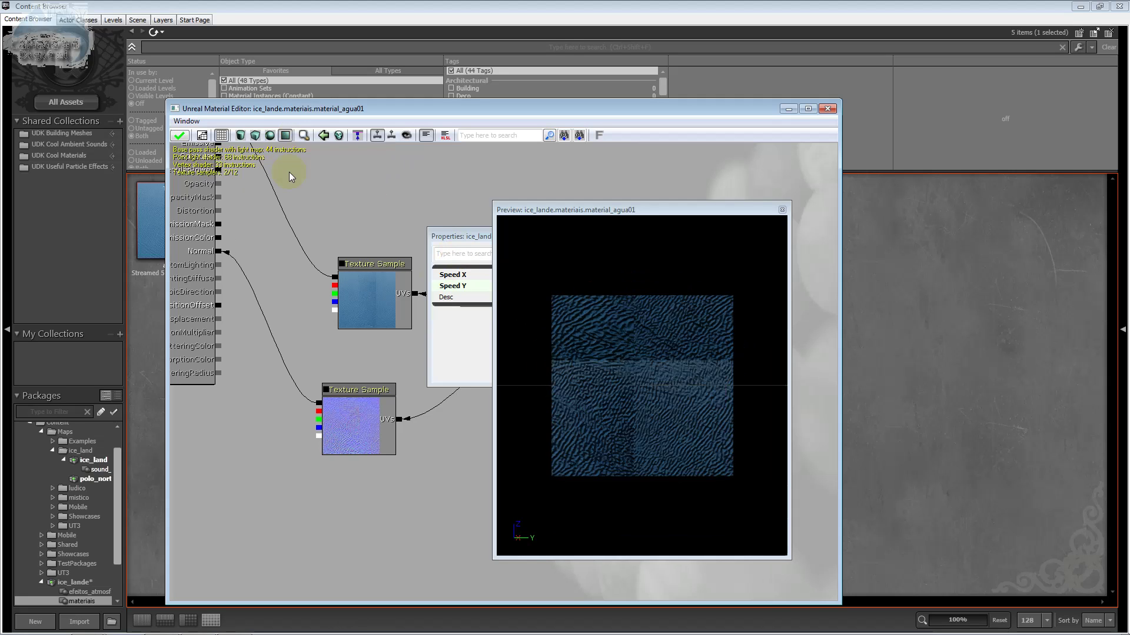
left_click(254, 135)
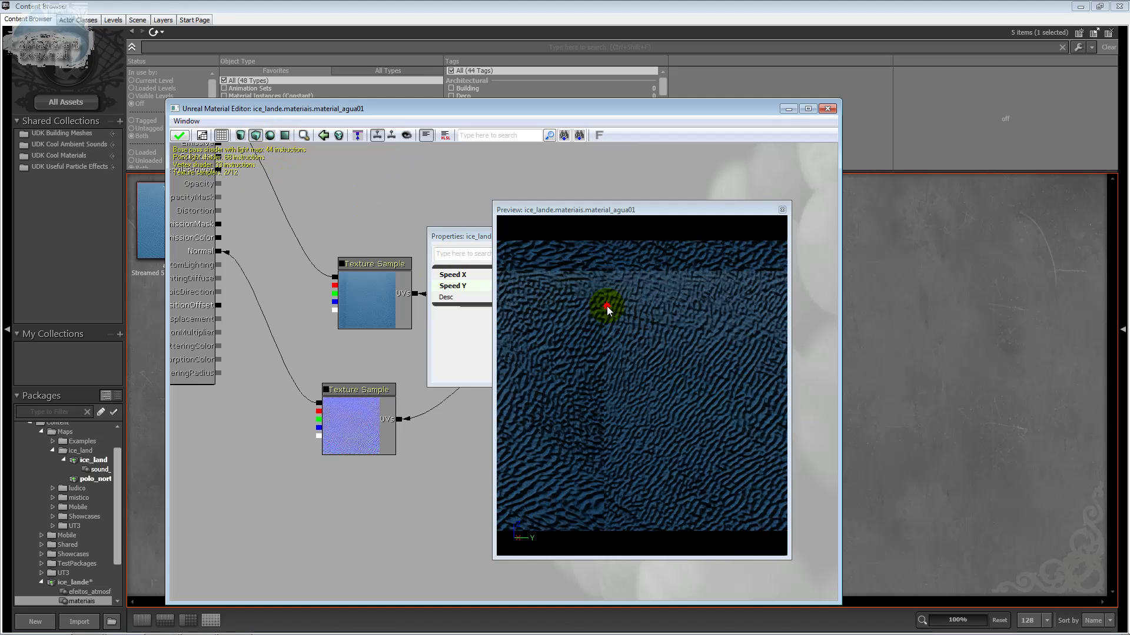
left_click_drag(607, 310, 655, 328)
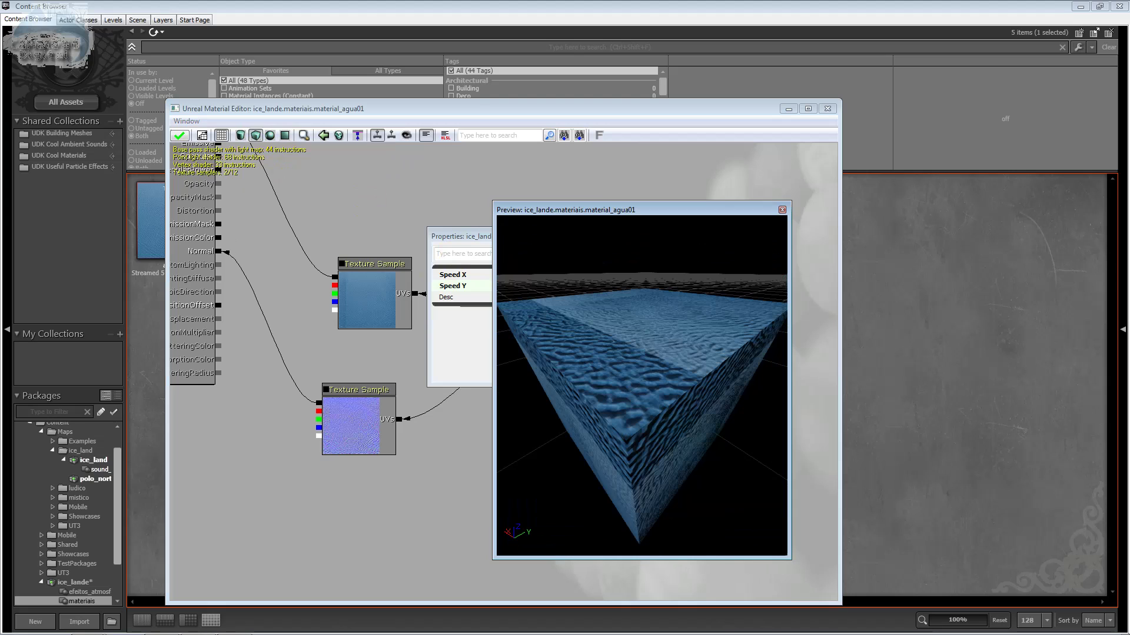
left_click_drag(655, 328, 656, 344)
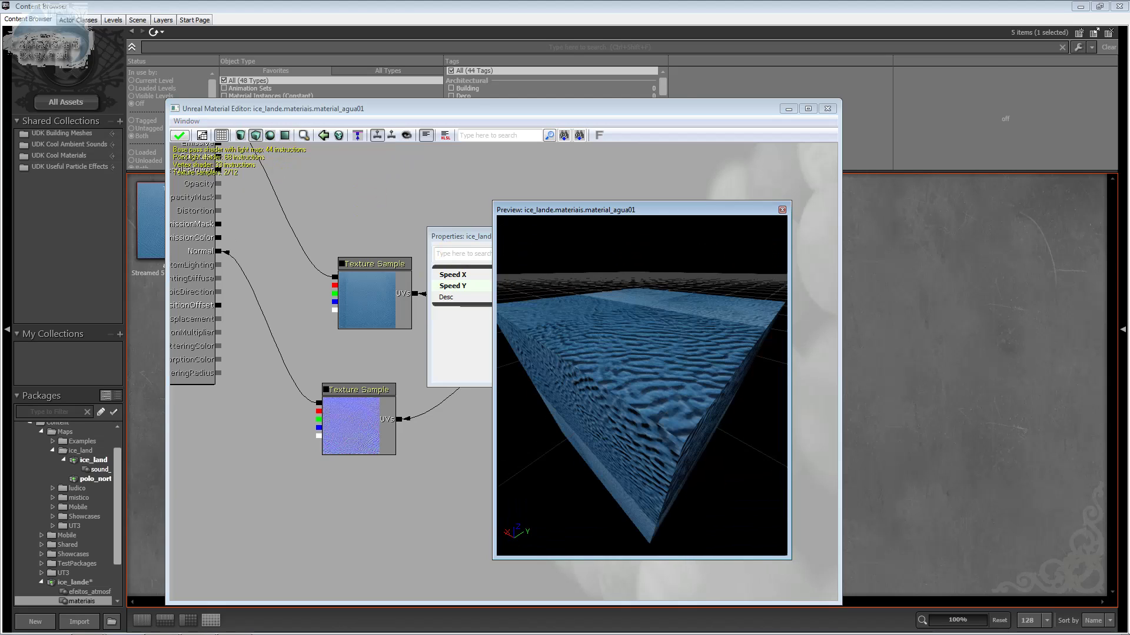
left_click(781, 210)
left_click(827, 108)
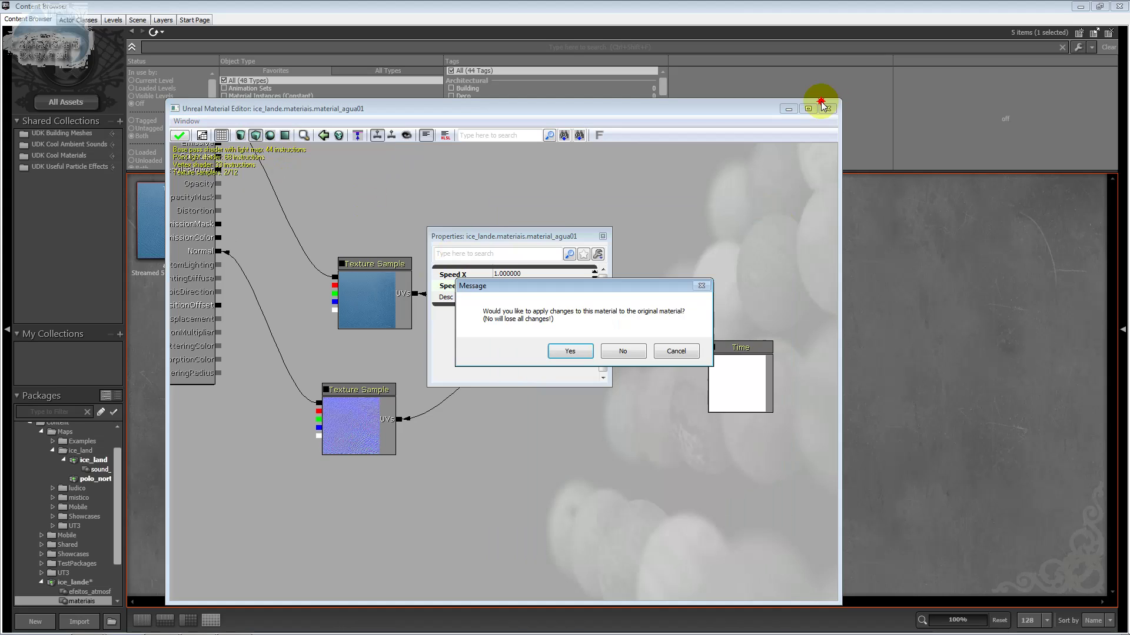
Apply the changes to material_agua01 and reopen it for editing.
left_click(583, 351)
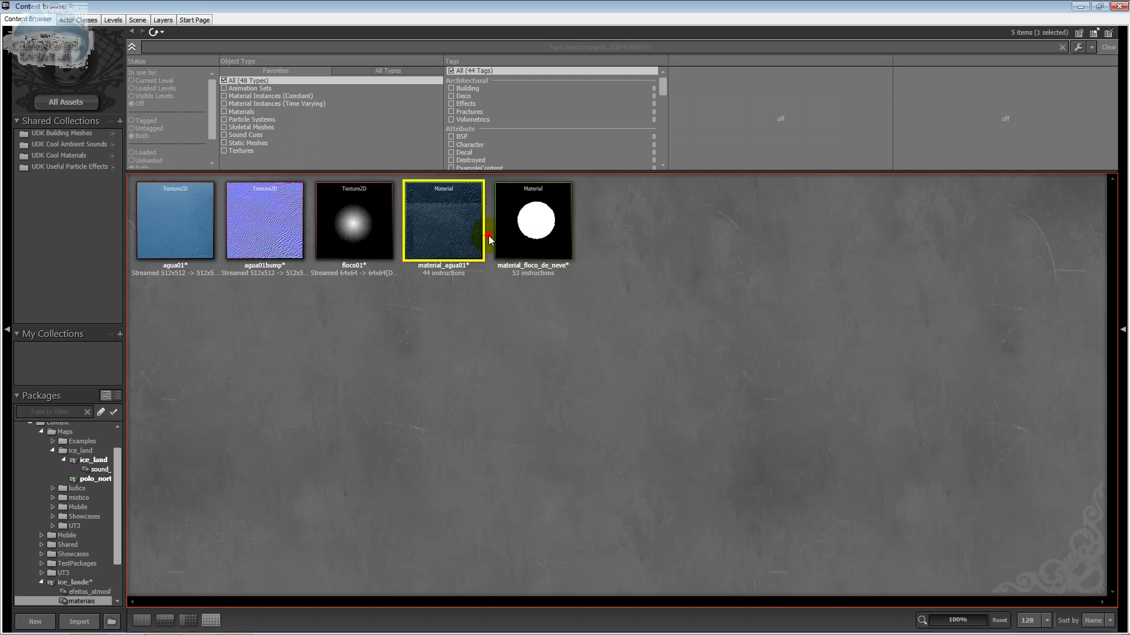
double_click(456, 233)
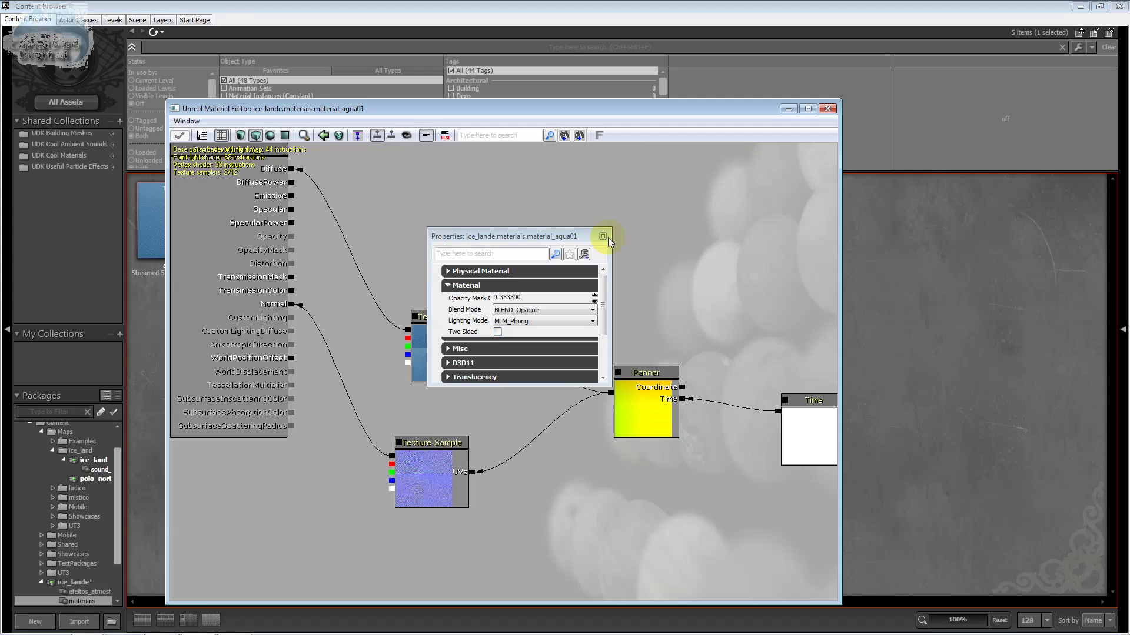
left_click(602, 237)
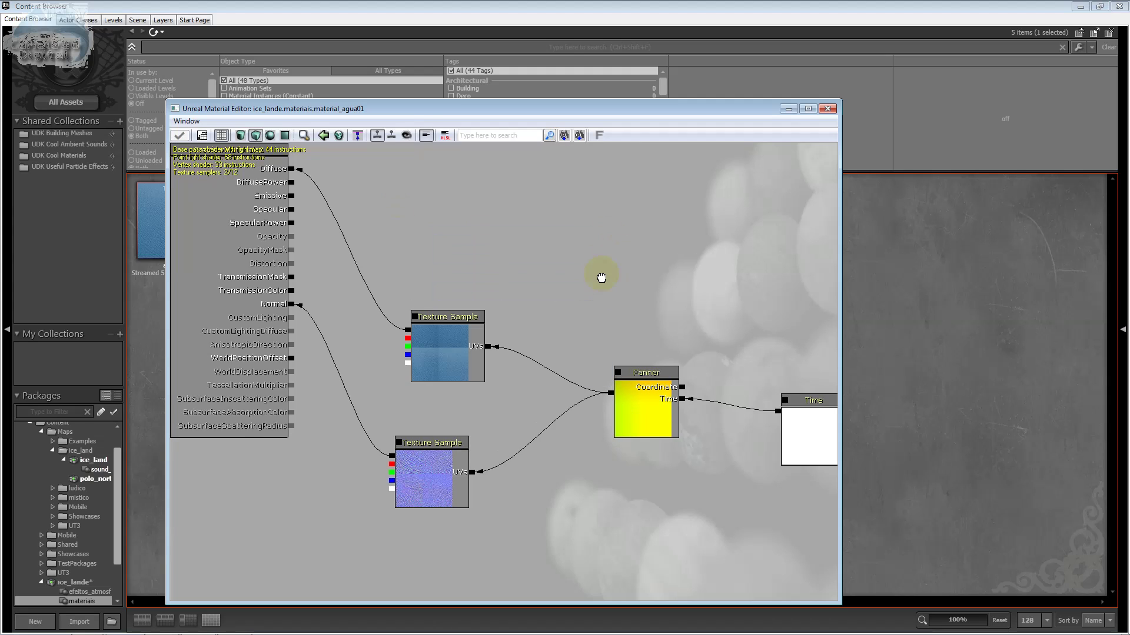
Add a New TextureCoordinate node to the material graph.
left_click_drag(600, 272, 495, 232)
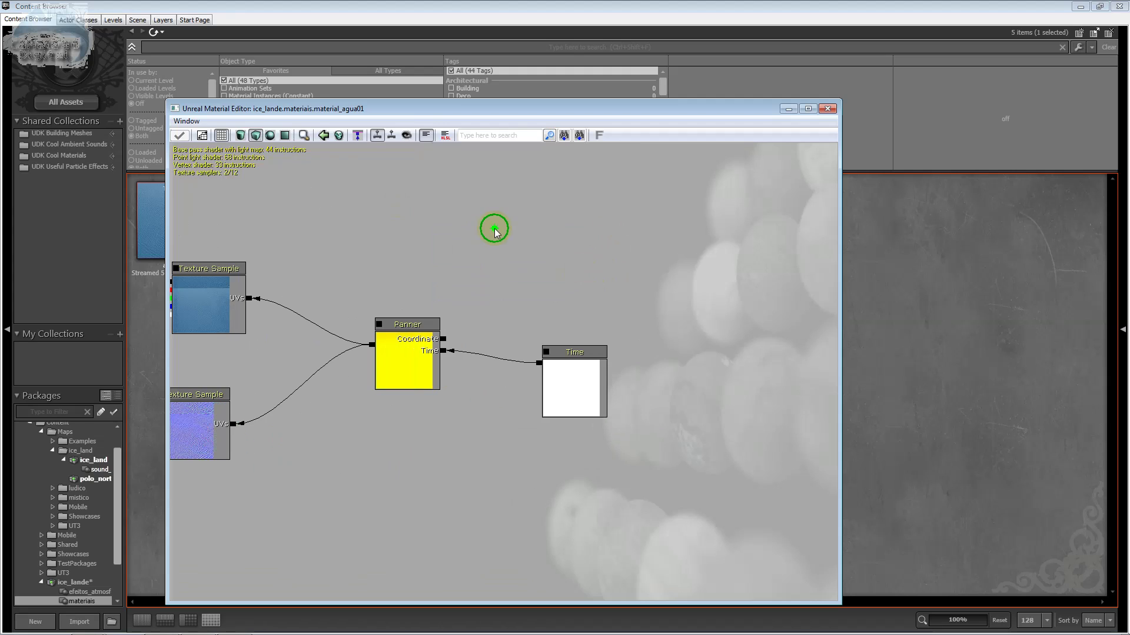
right_click(495, 231)
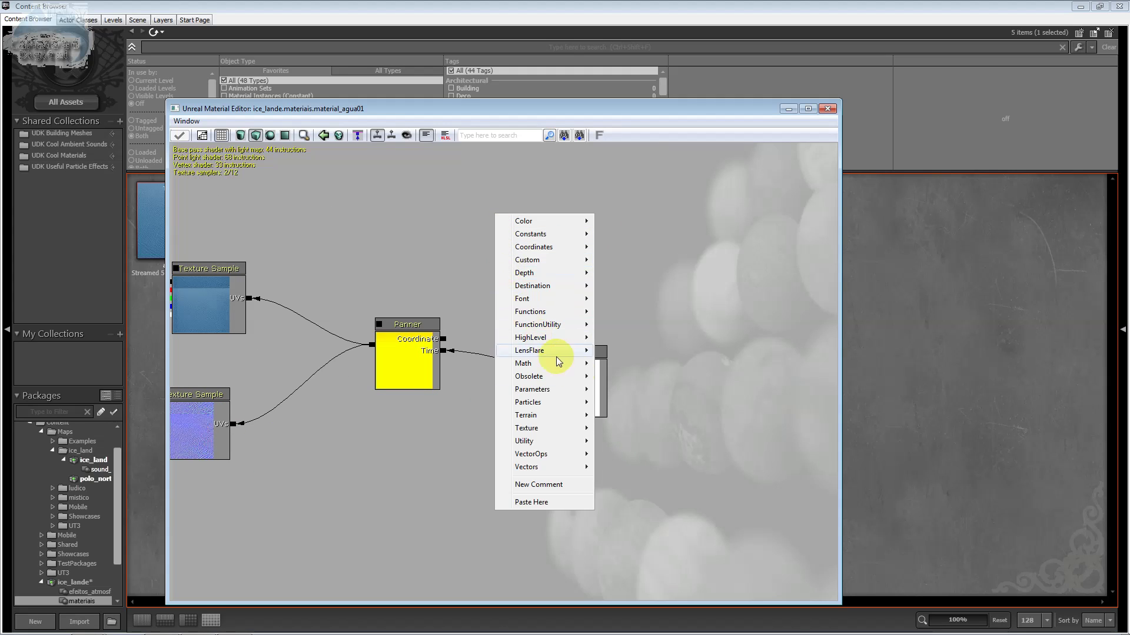
mouse_move(565, 251)
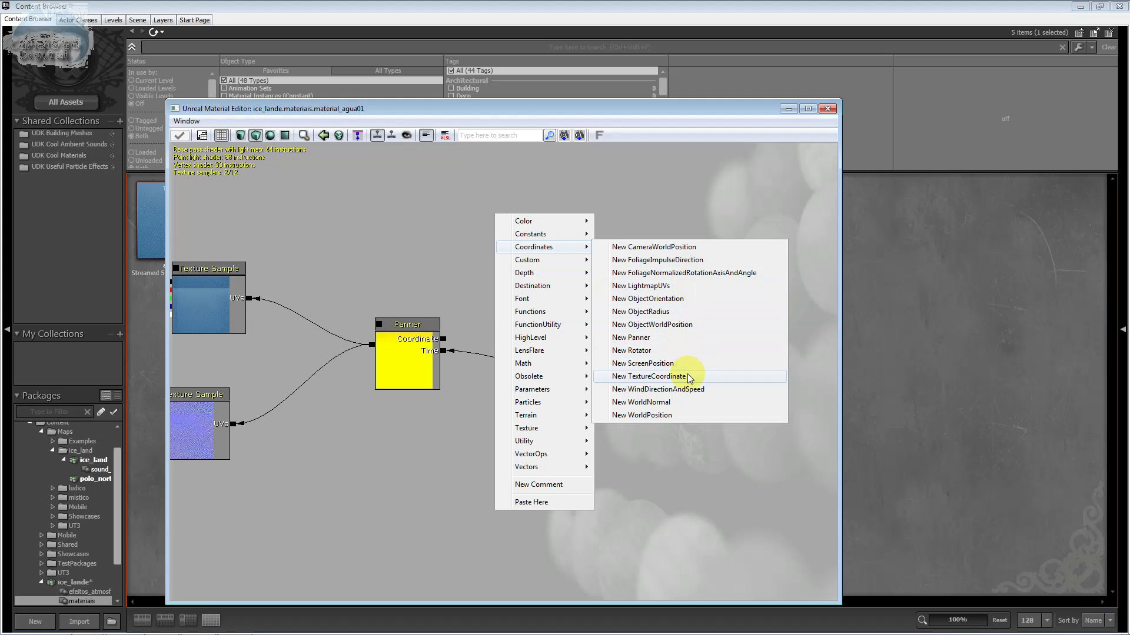
left_click(690, 378)
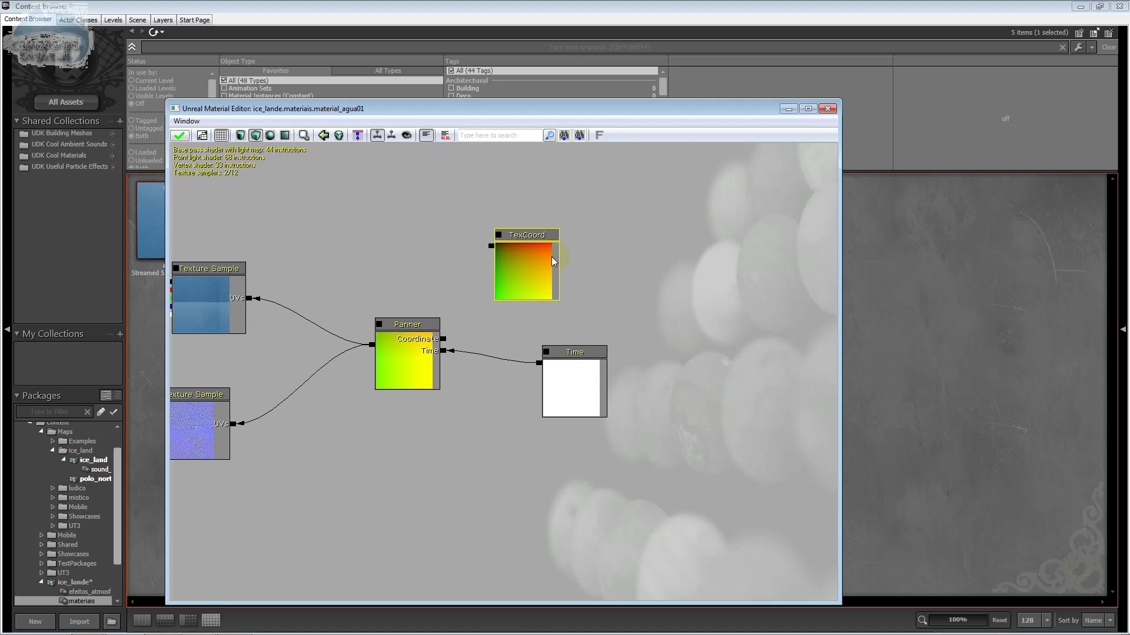
left_click(187, 121)
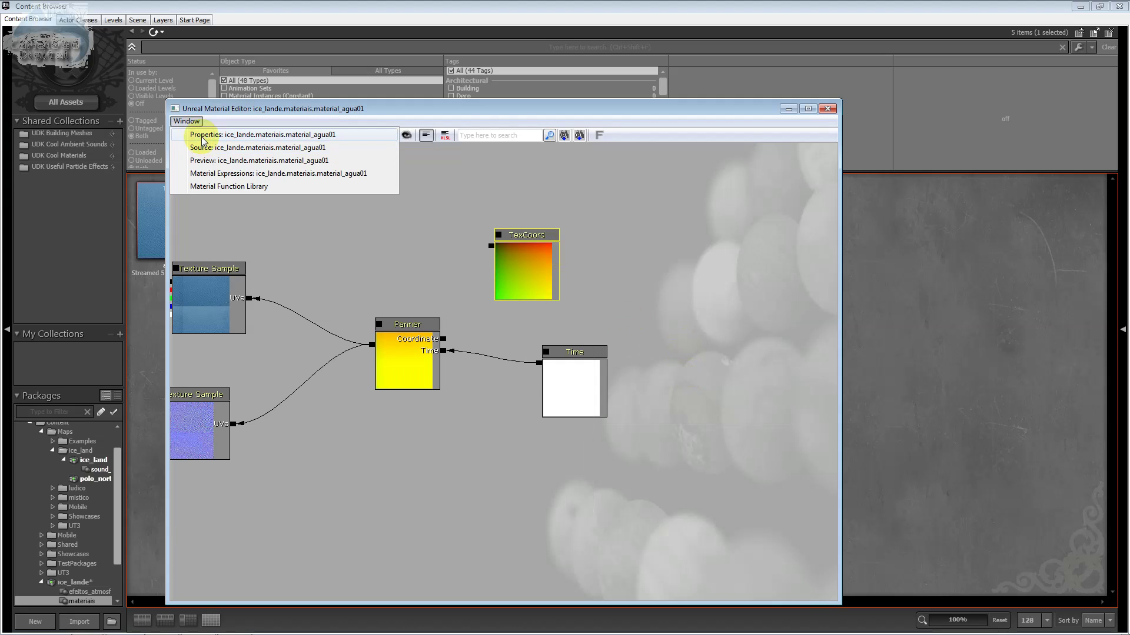
Set the TexCoord node's UTiling and VTiling to 1.5.
left_click(200, 134)
left_click(548, 236)
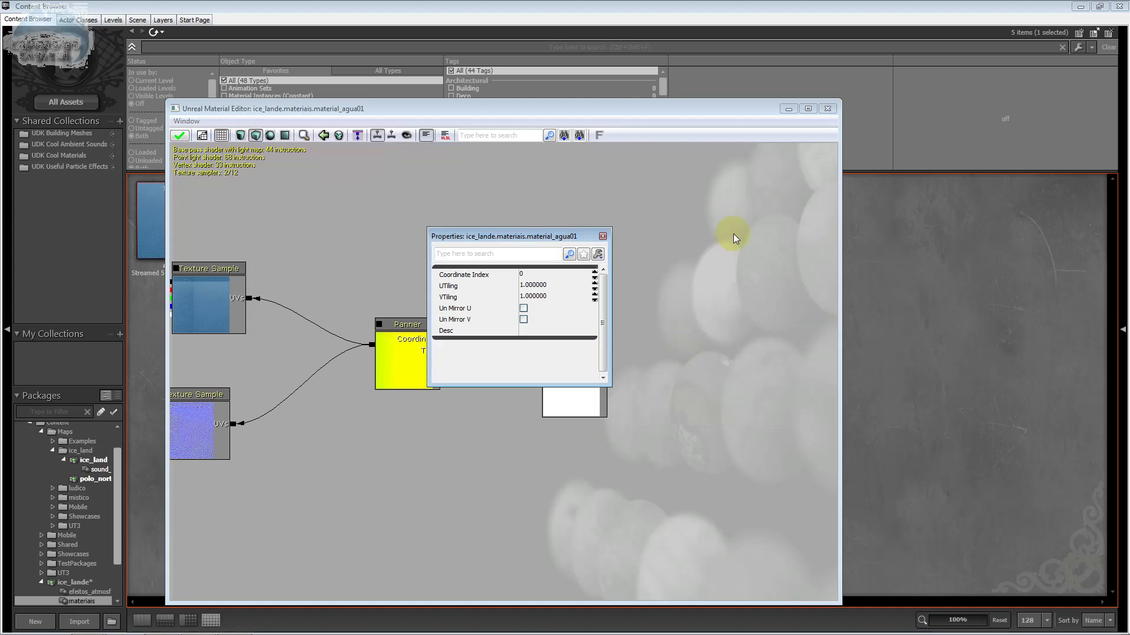
left_click_drag(549, 236, 734, 234)
left_click(707, 283)
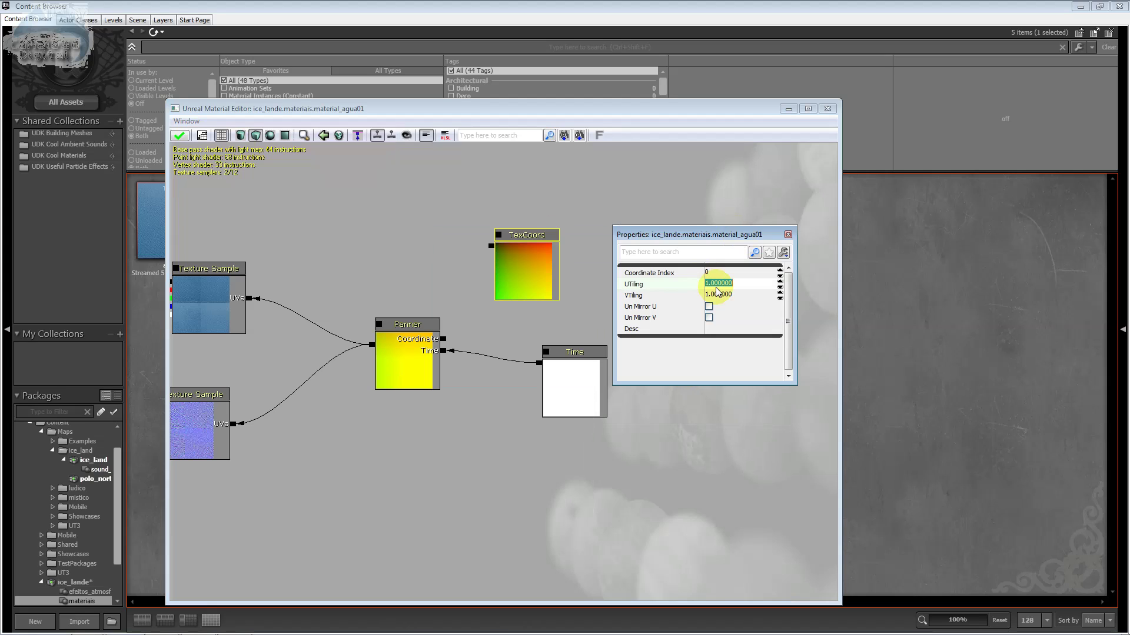
double_click(726, 285)
type("5")
key("Return")
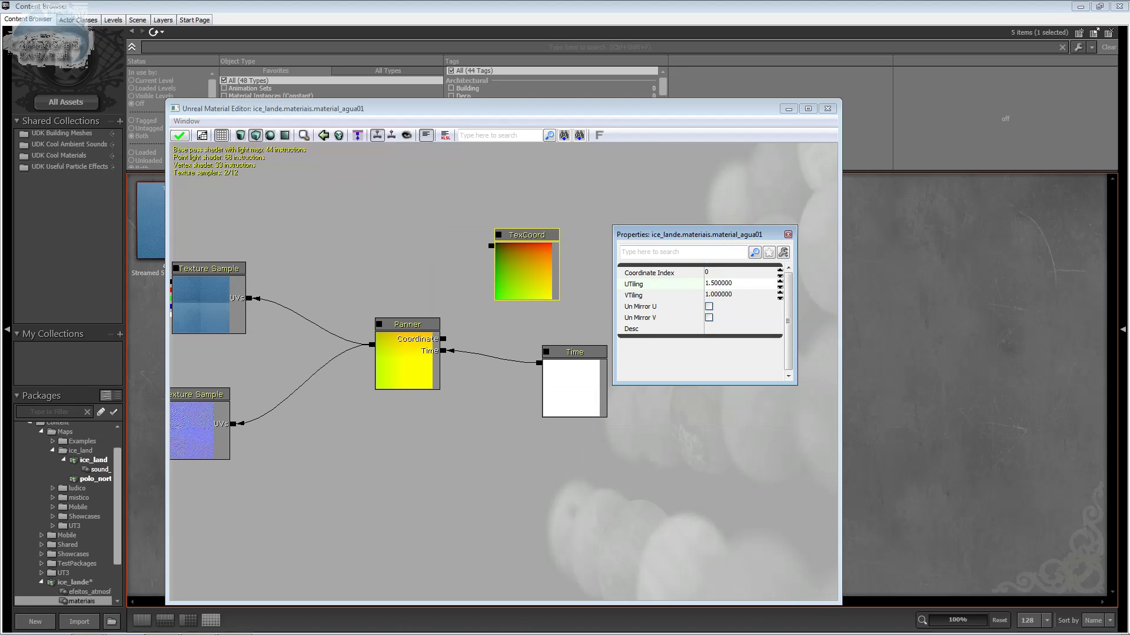
left_click(719, 296)
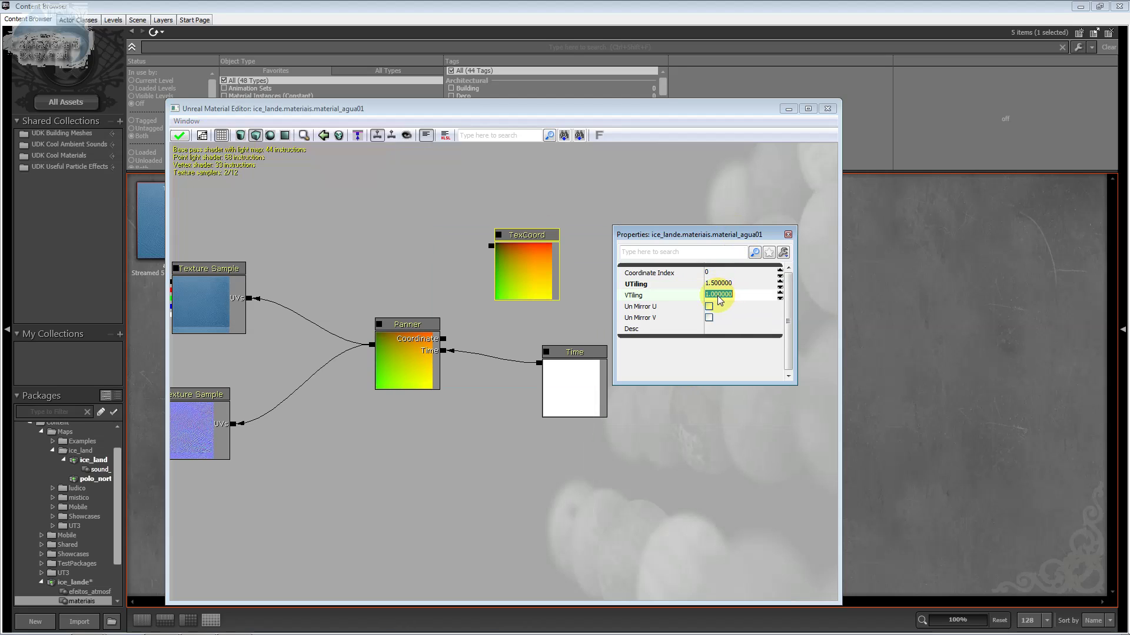
double_click(718, 295)
type("5")
key("Return")
Wire the TexCoord output into the Panner's Coordinate input.
left_click(426, 204)
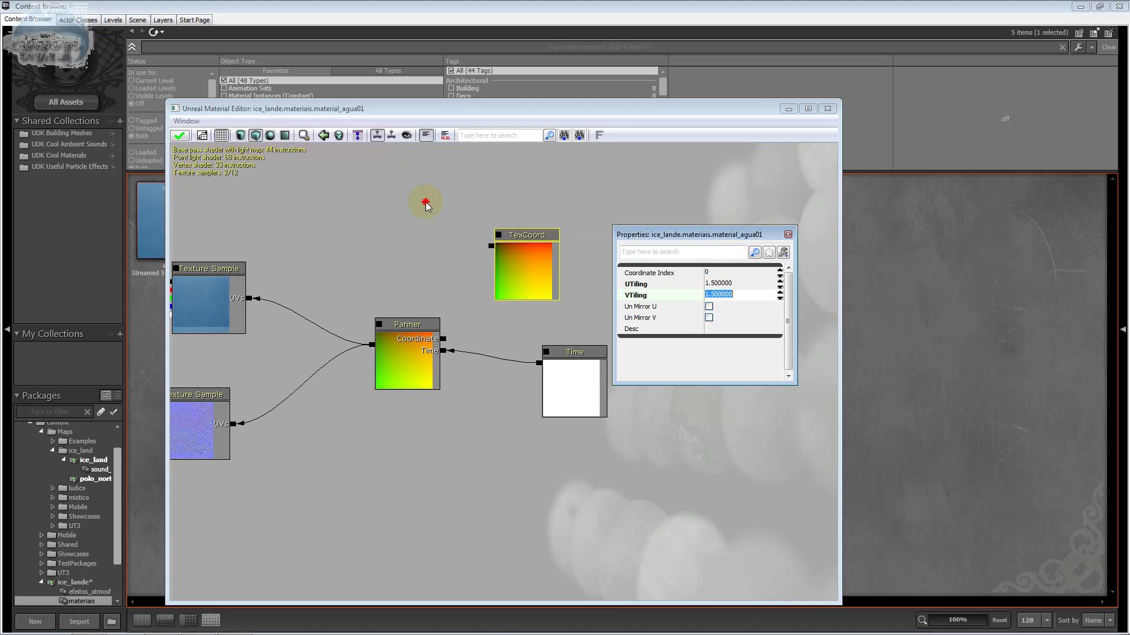
left_click(488, 246)
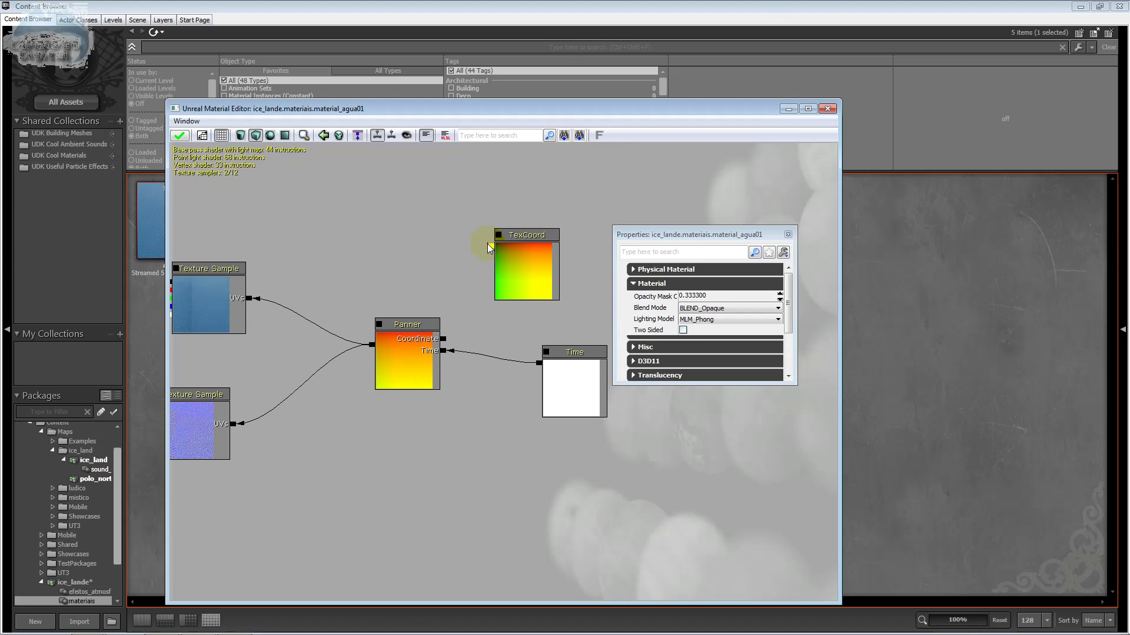
mouse_move(480, 260)
left_mouse_down()
mouse_move(479, 293)
mouse_move(491, 279)
mouse_move(449, 372)
left_mouse_up()
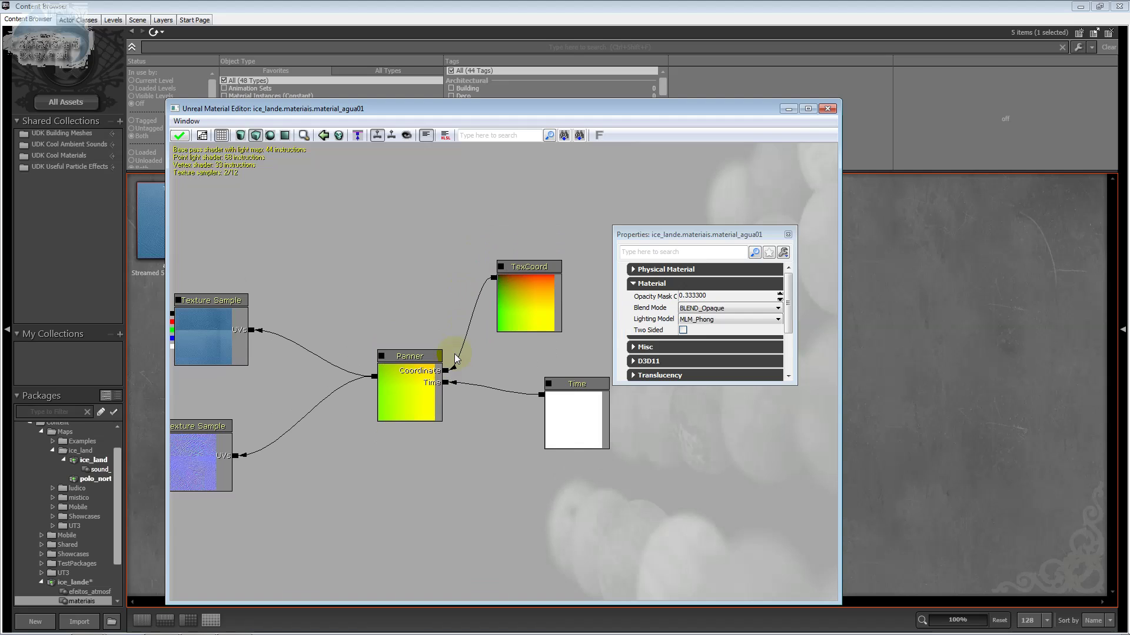
Apply the 1.5 tiling to material_agua01, close the Content Browser, and reopen it.
left_click(826, 108)
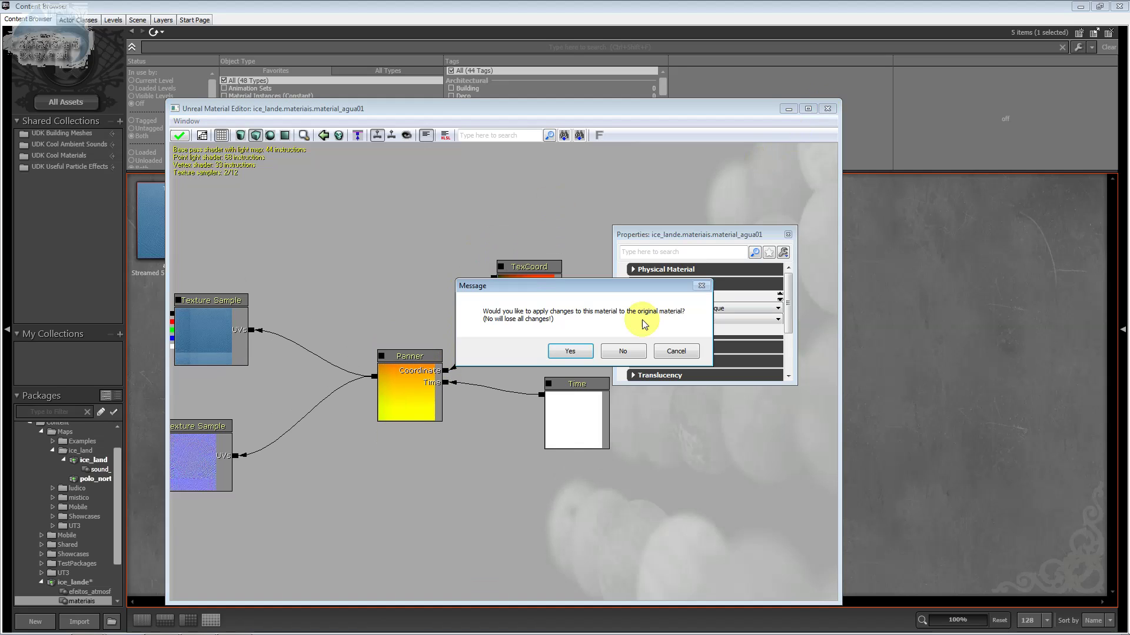
left_click(549, 355)
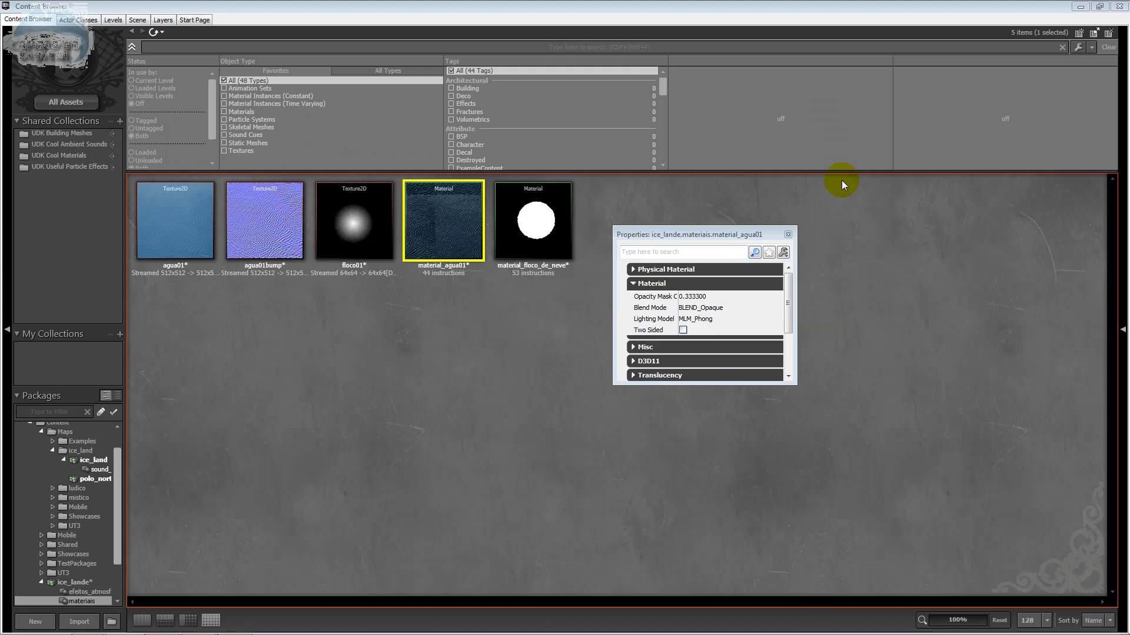
key("Escape")
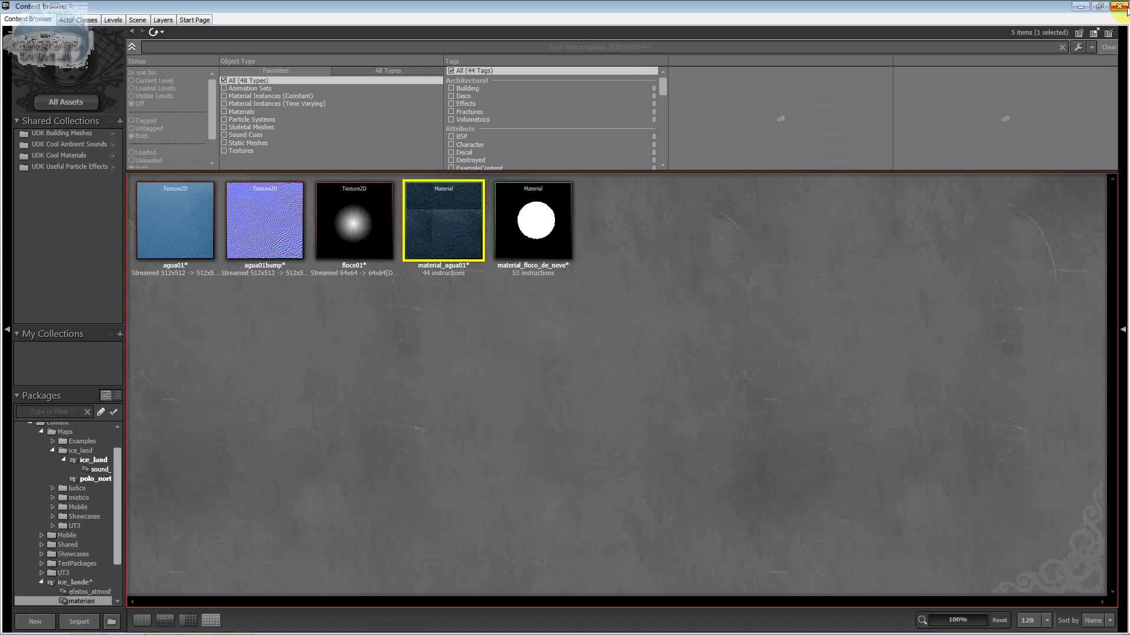
left_click(1121, 7)
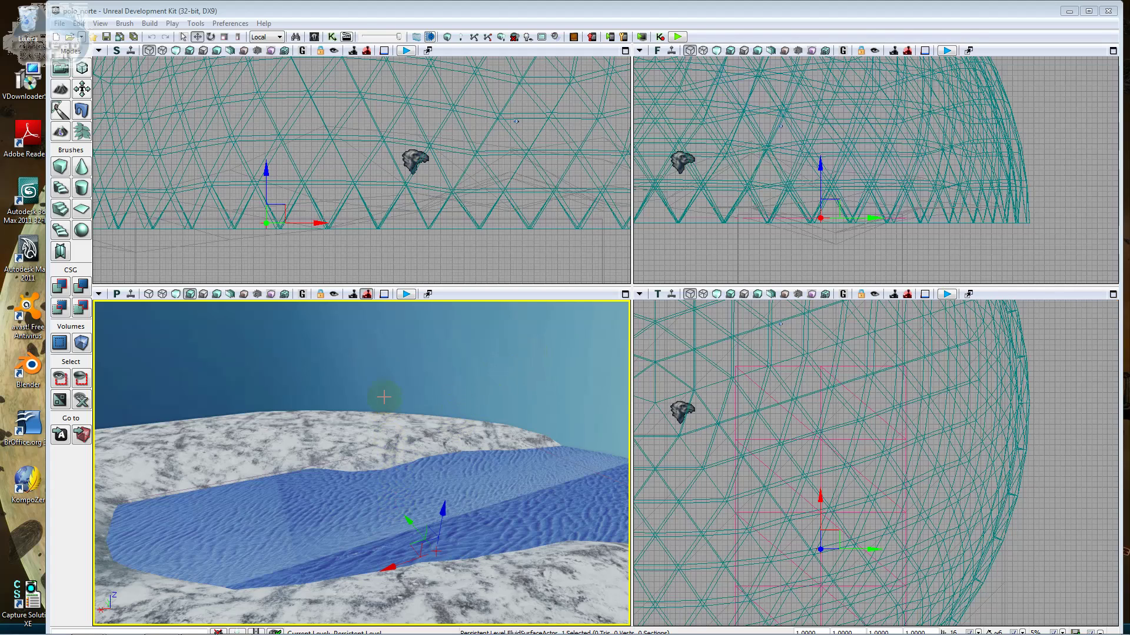
left_click(315, 38)
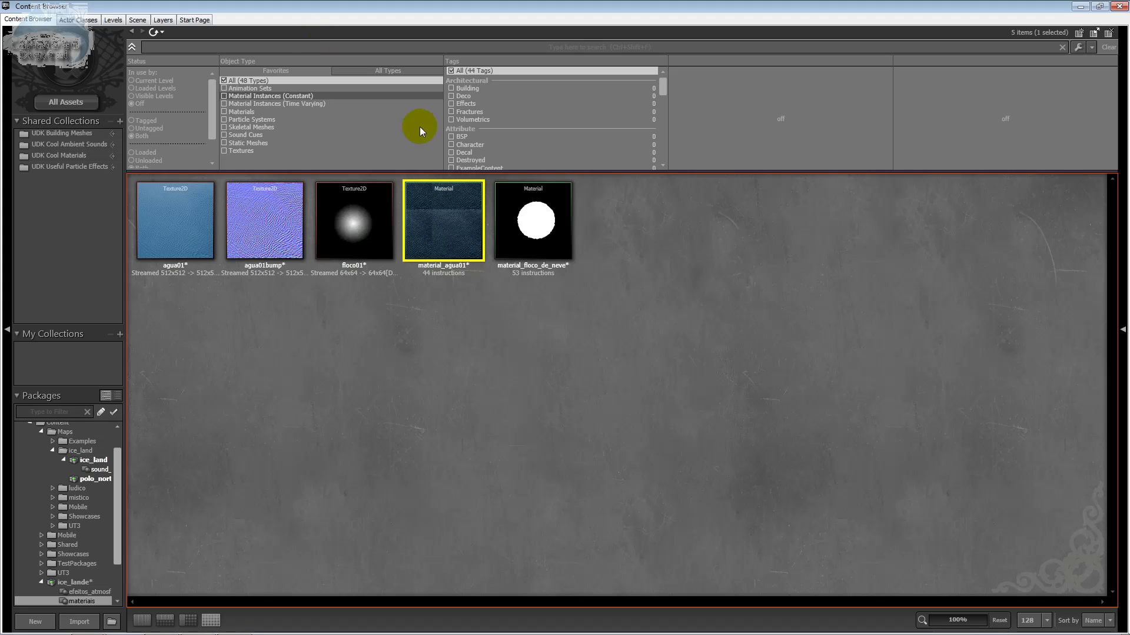
left_click(454, 253)
Reopen material_agua01 and set the Panner's Speed Y to 0.
double_click(453, 252)
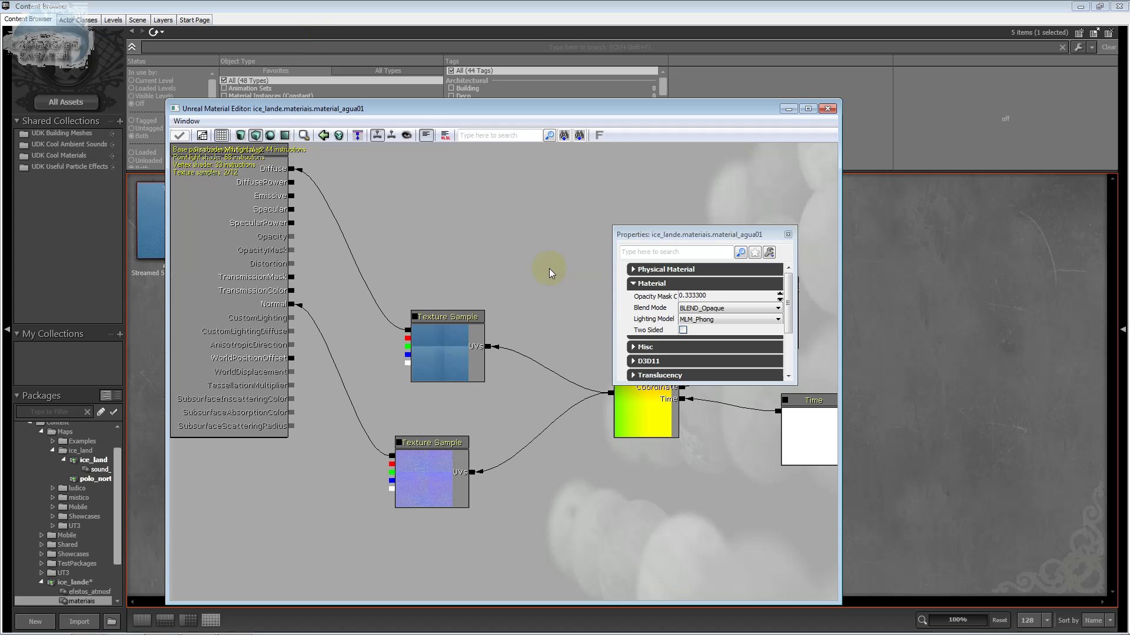
left_click(452, 315)
left_click(644, 412)
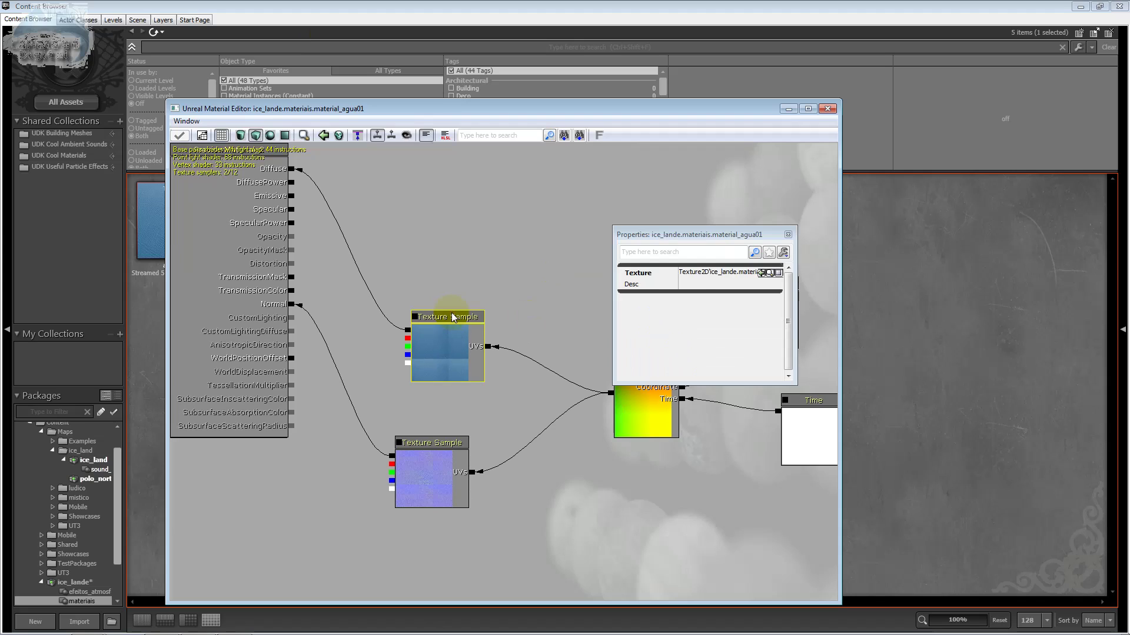
left_click(693, 344)
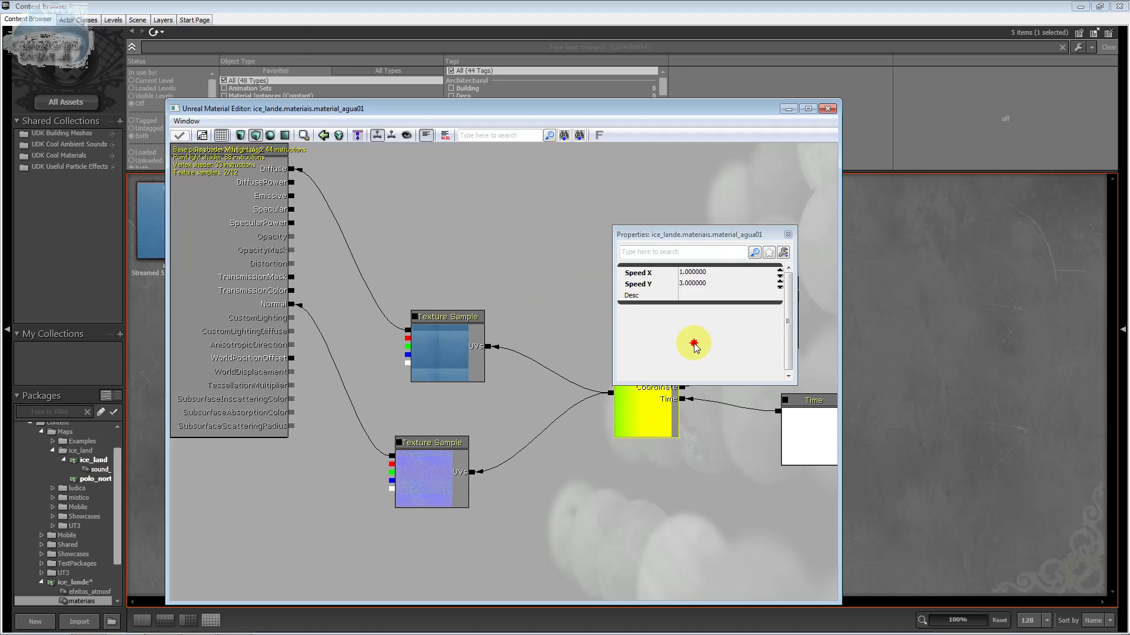
left_click(694, 283)
type("0")
key("Return")
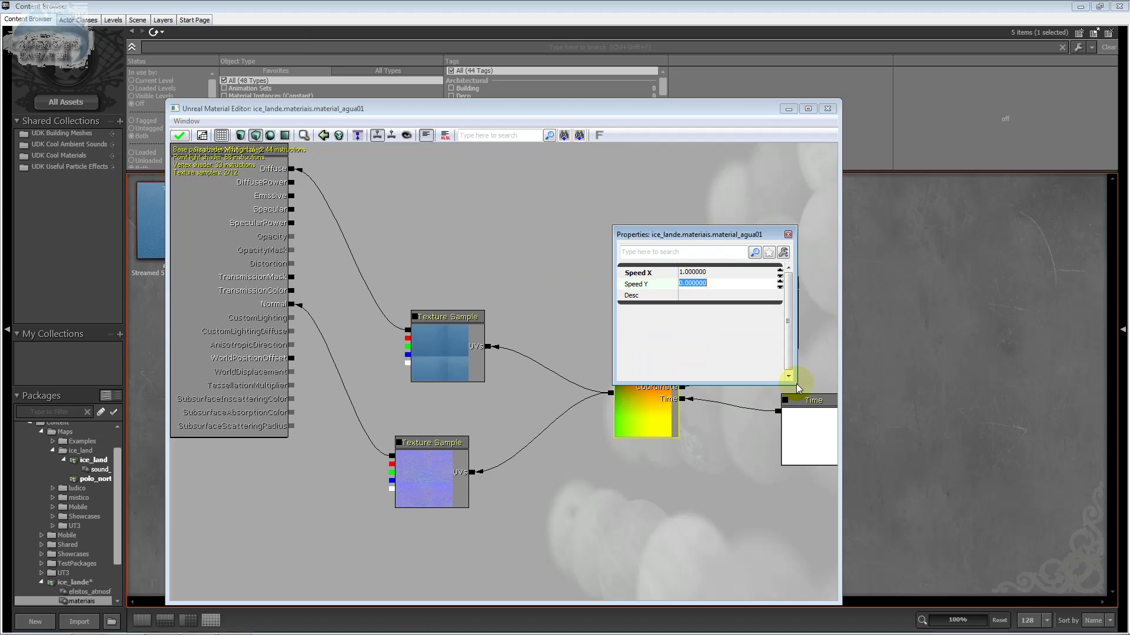
Select the TexCoord node and set its UTiling and VTiling to 3.
left_click(658, 235)
left_click_drag(657, 235, 525, 216)
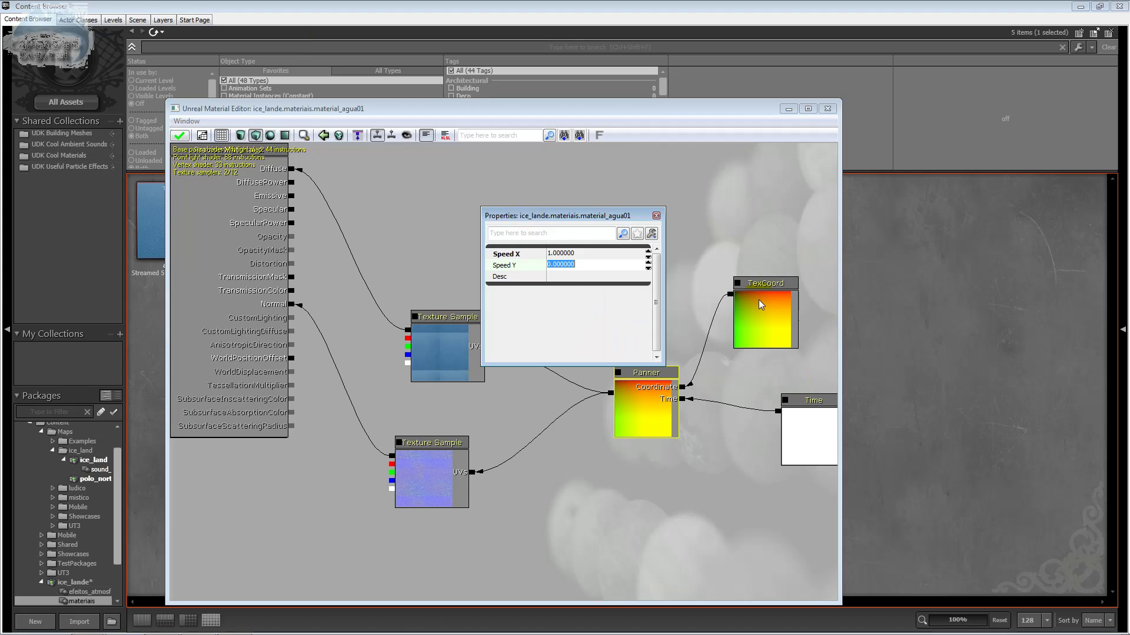
left_click(760, 304)
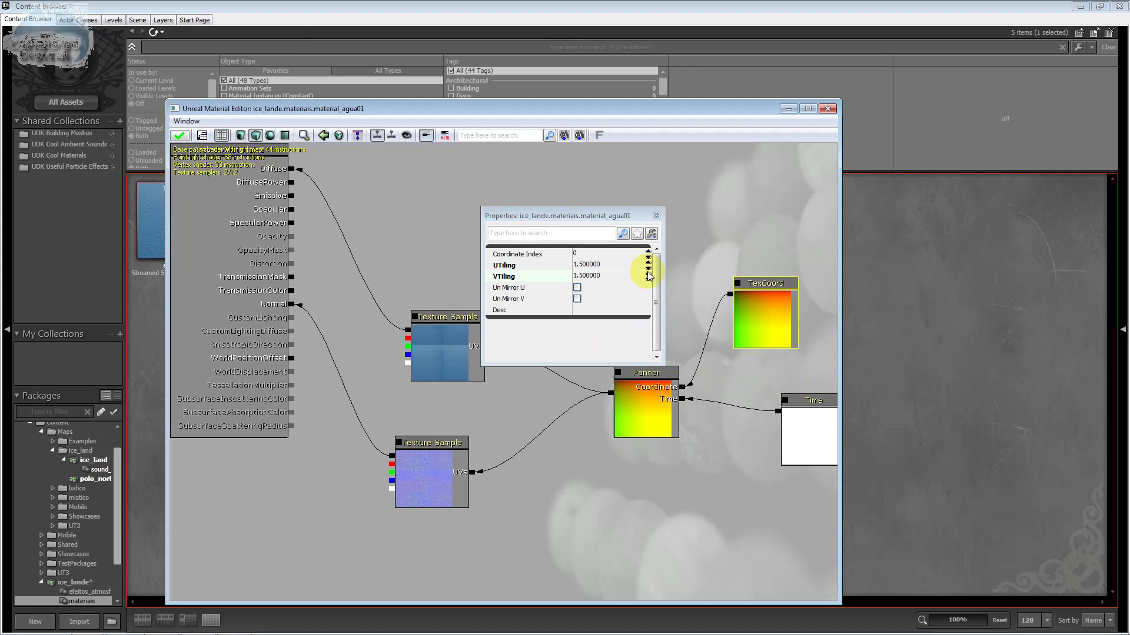
left_click(648, 276)
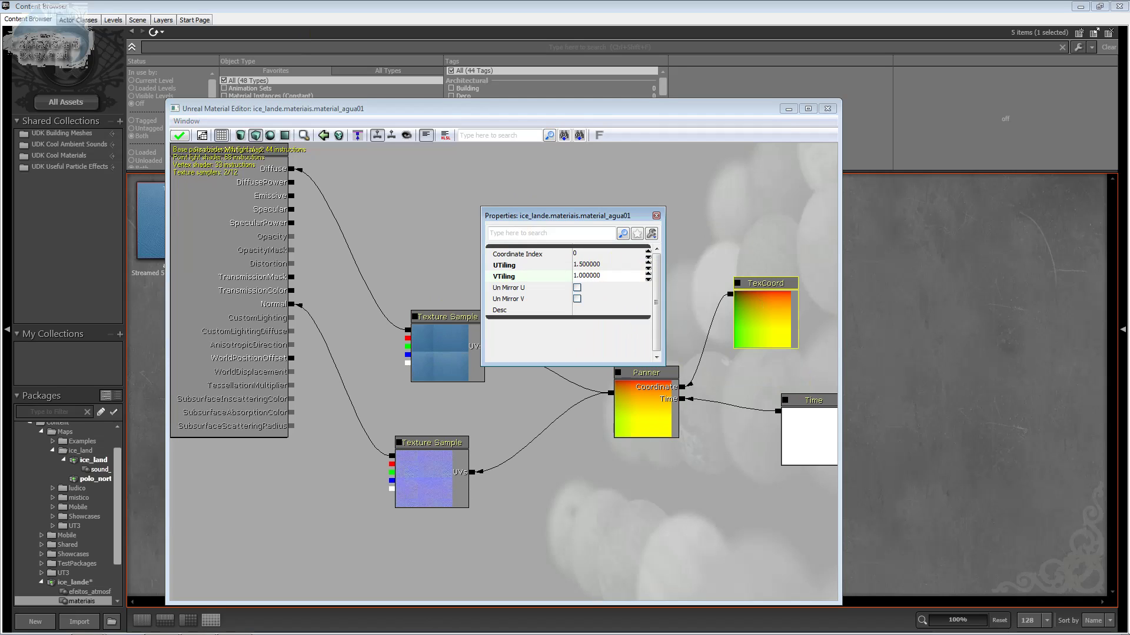
left_click(596, 265)
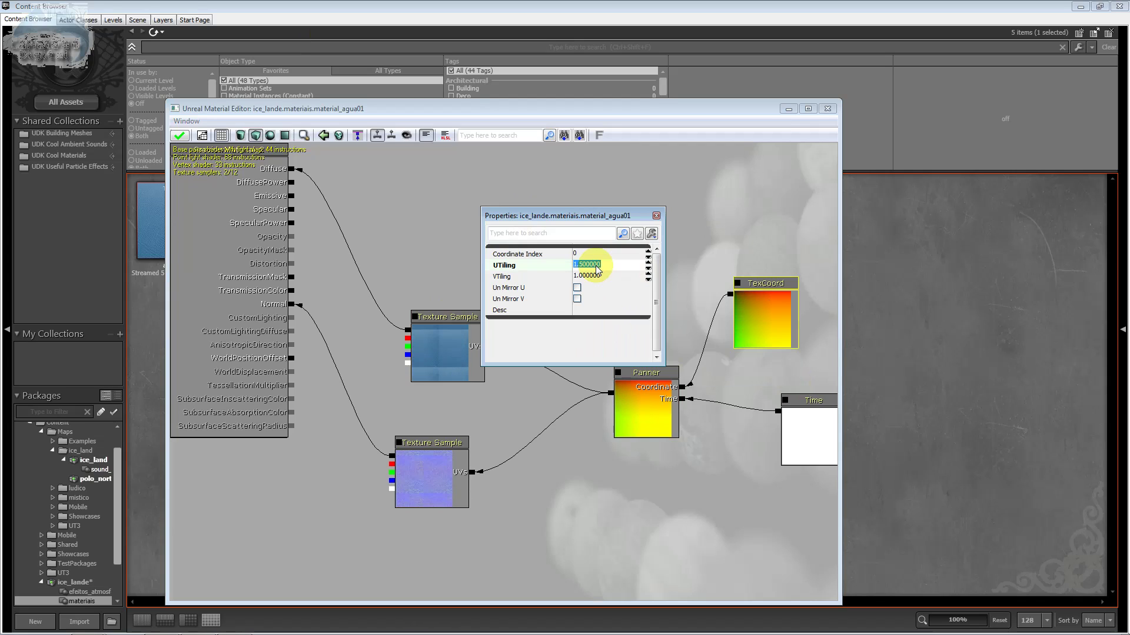
type("3")
key("Return")
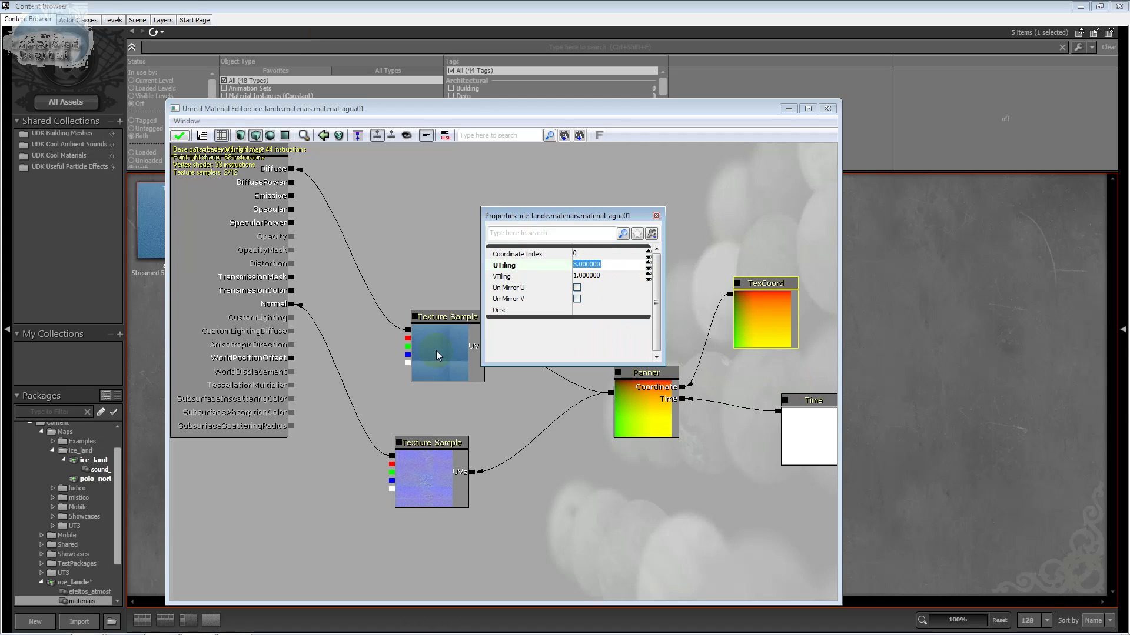
left_click(589, 276)
type("3")
key("Return")
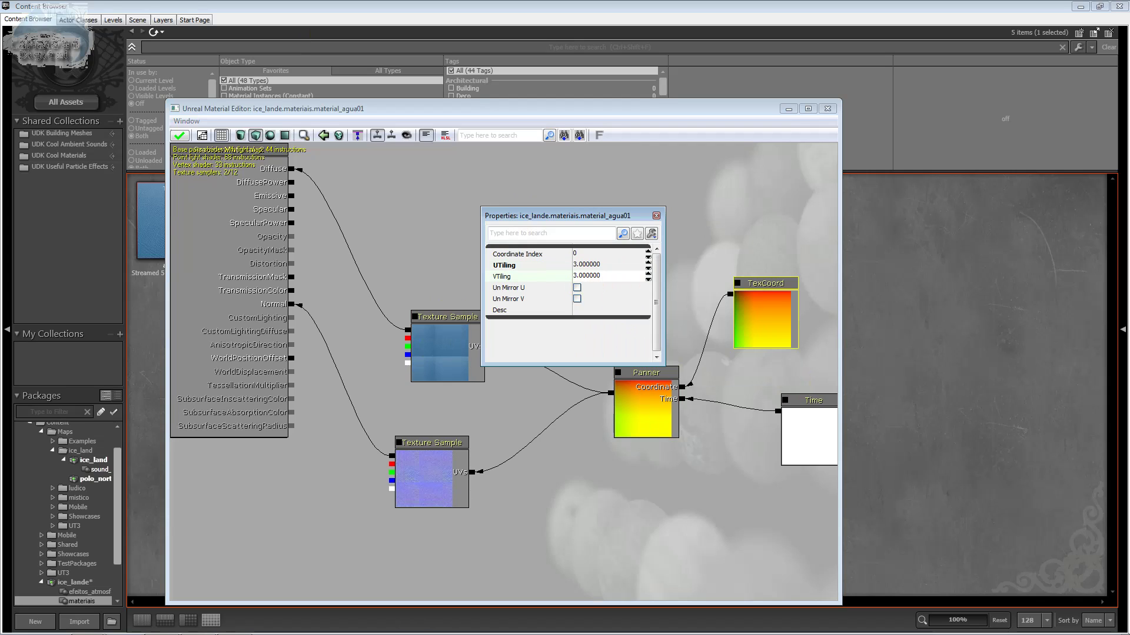
Change the TexCoord UTiling and VTiling to 0.5.
left_click(591, 273)
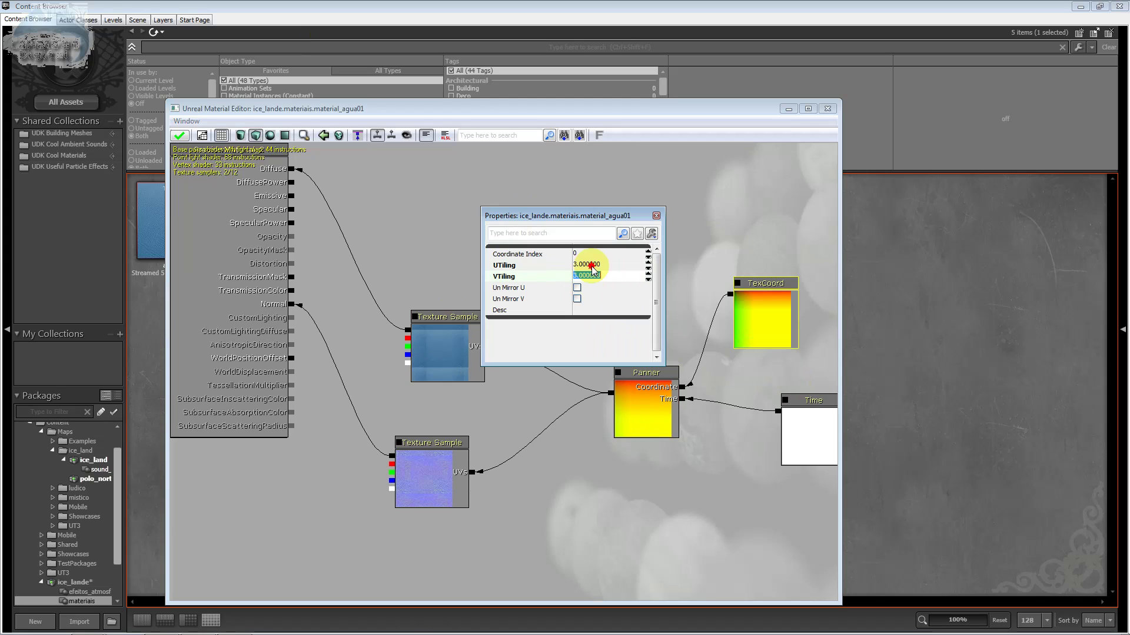
left_click(591, 265)
type("0.")
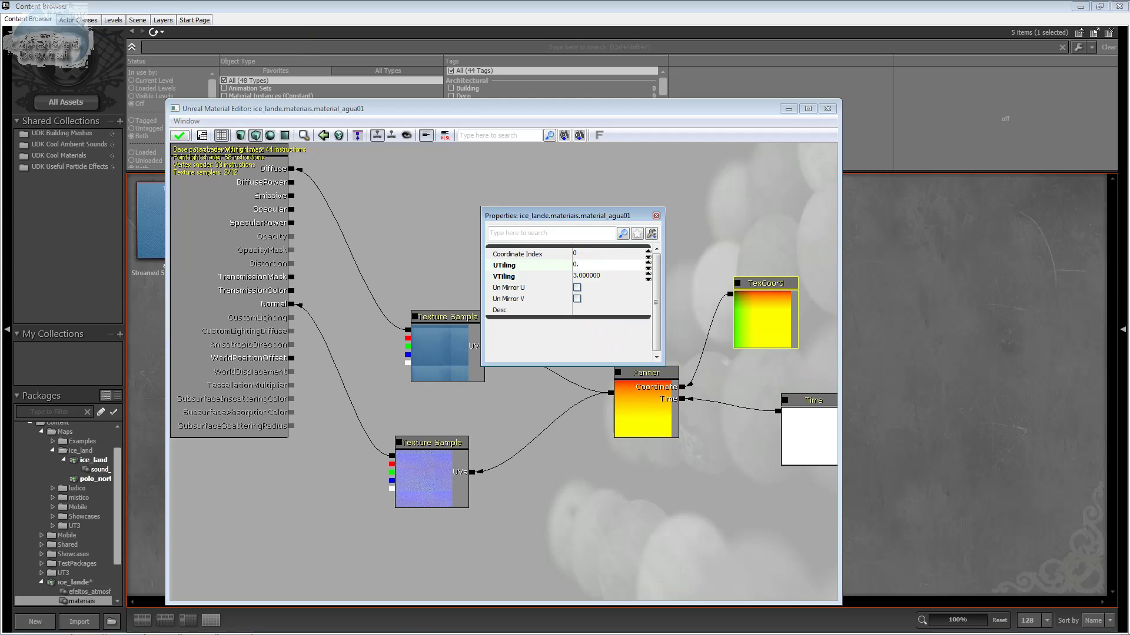
type("5")
key("Return")
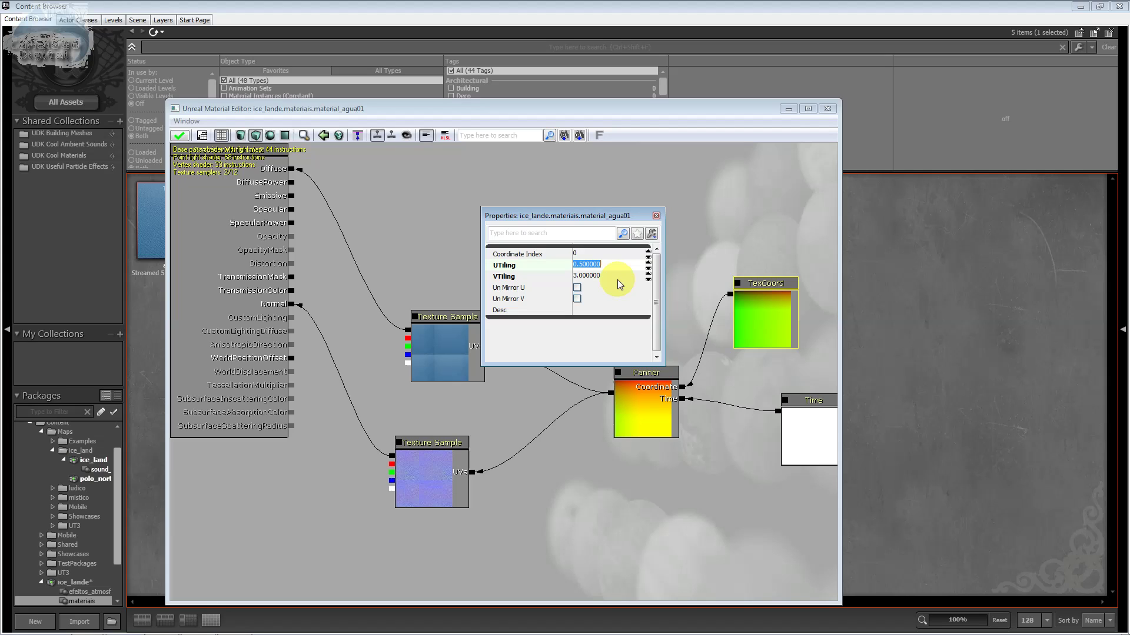
left_click(617, 277)
type("0")
key("Return")
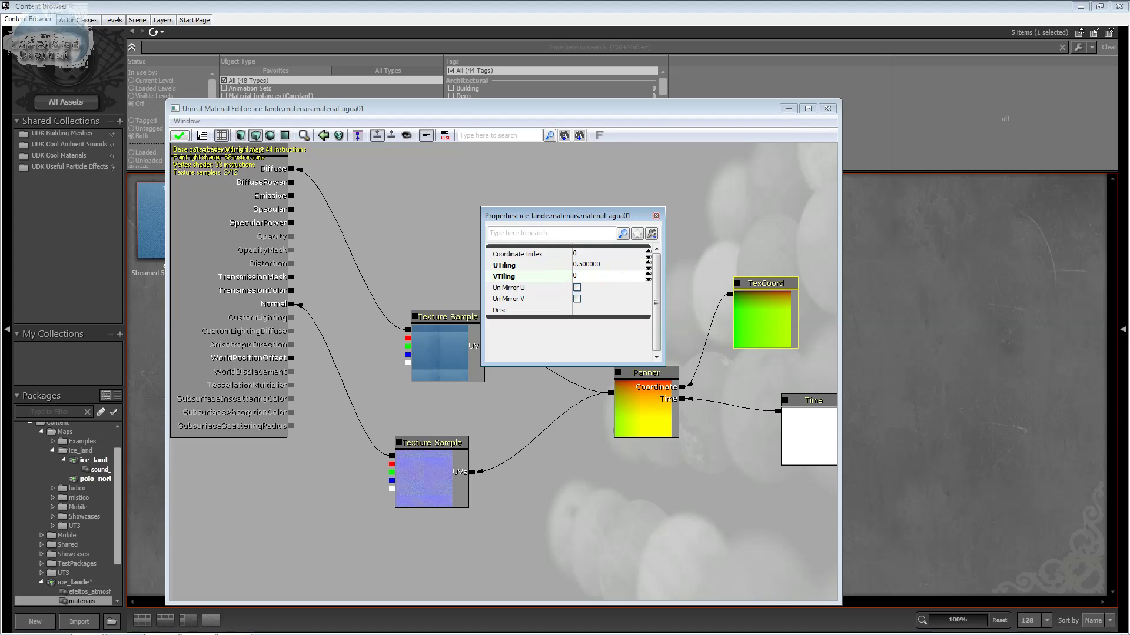
type(".5")
key("Return")
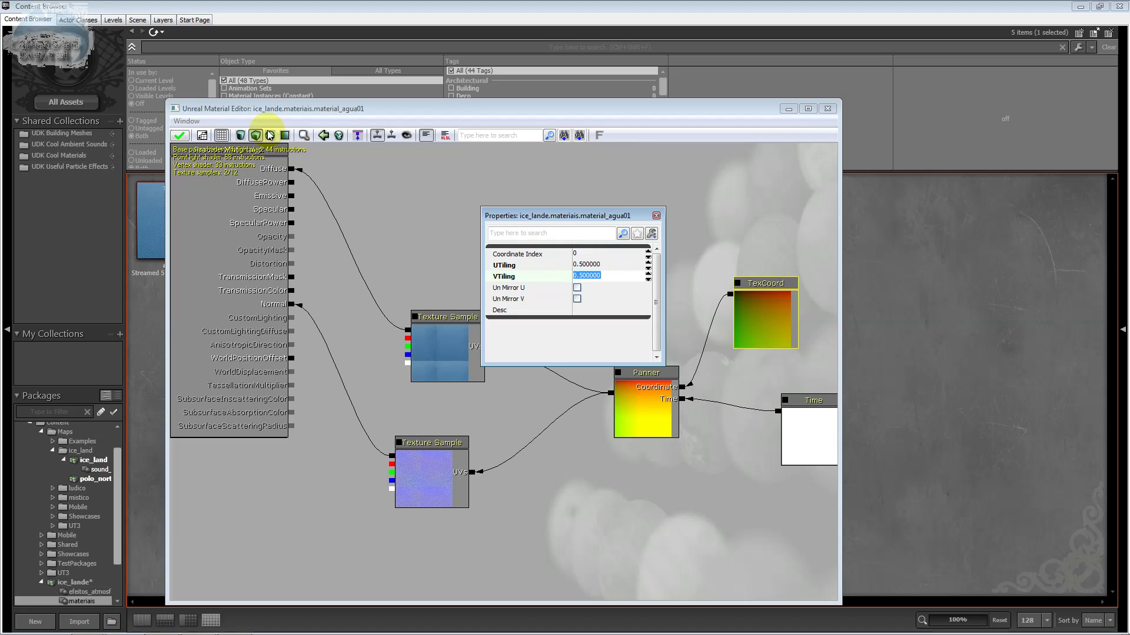
Preview the 0.5-tiled water material on the cube, then close the preview.
left_click(191, 112)
left_click(186, 120)
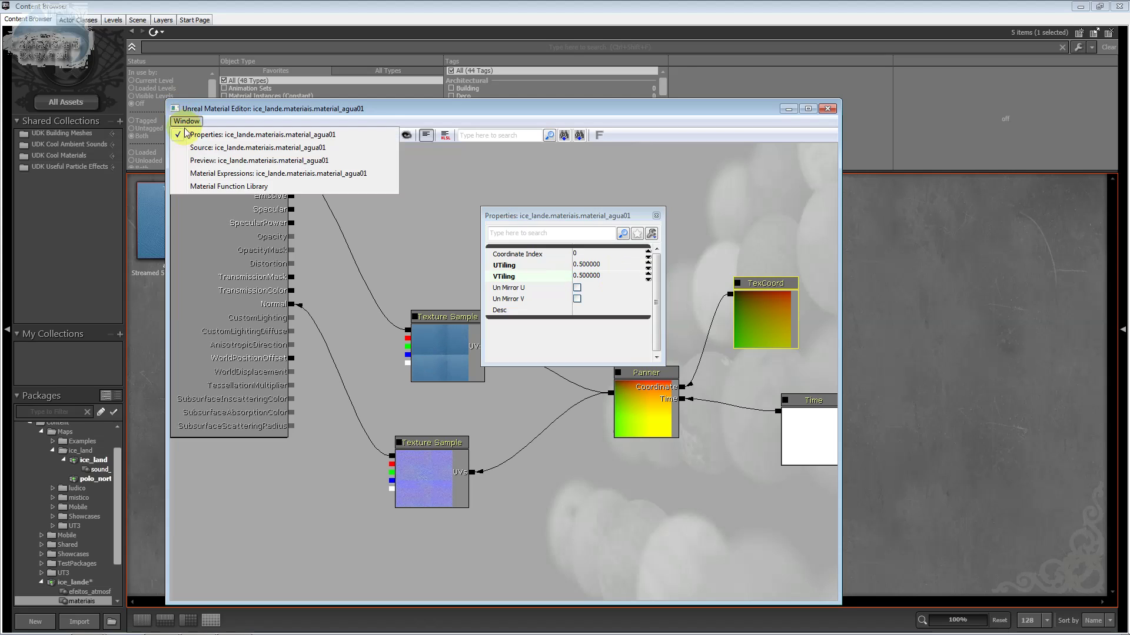
left_click(217, 162)
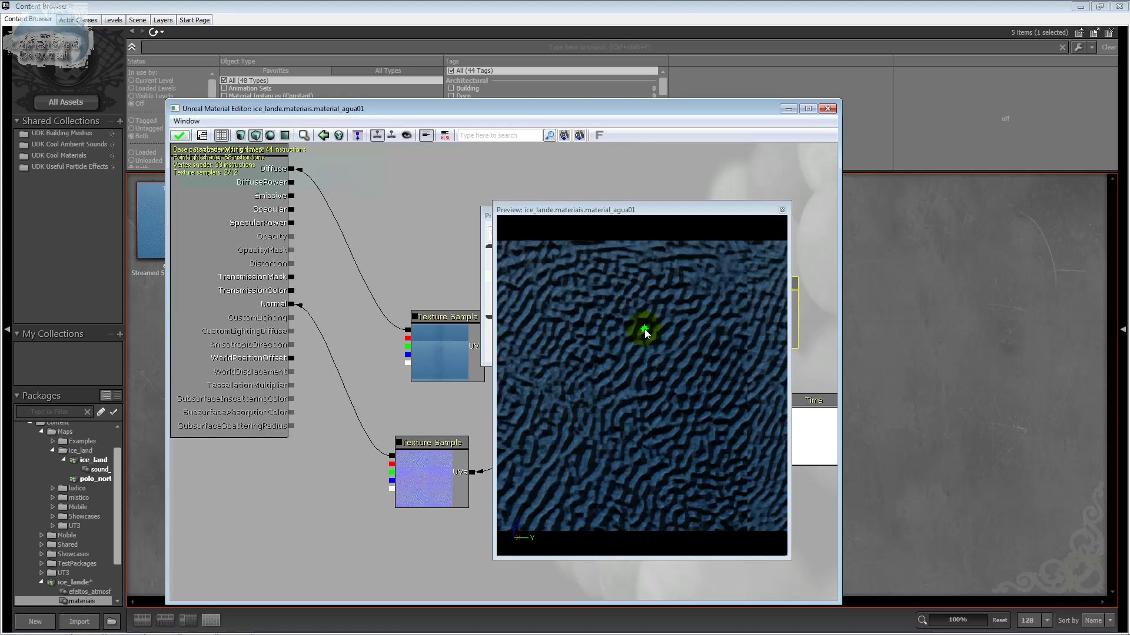
right_click_drag(643, 328, 683, 379)
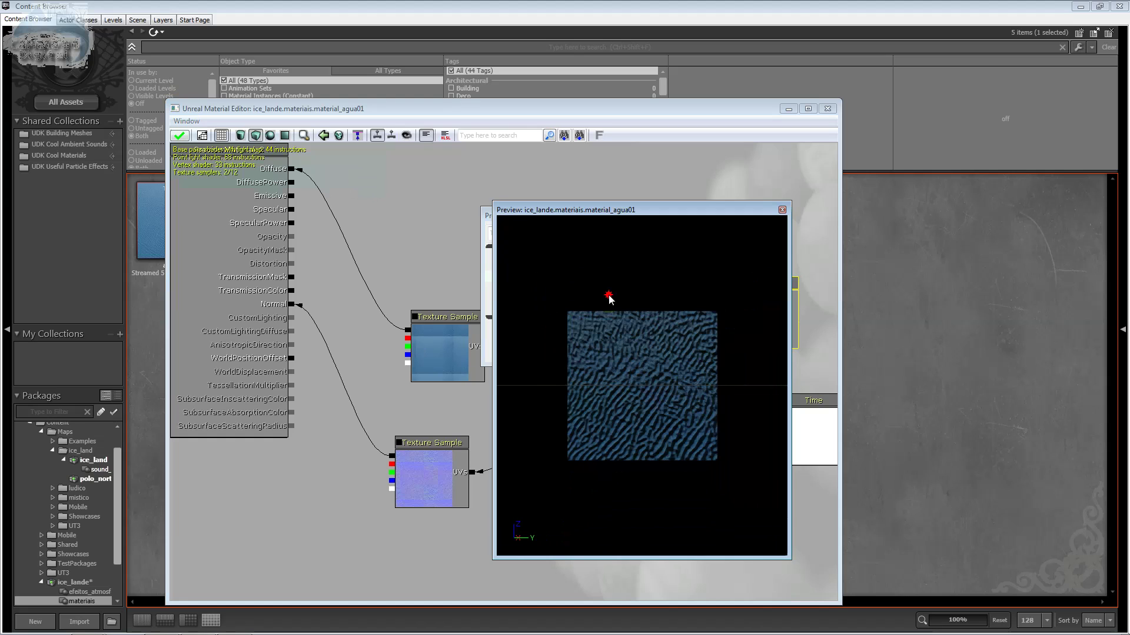
left_click_drag(609, 299, 691, 362)
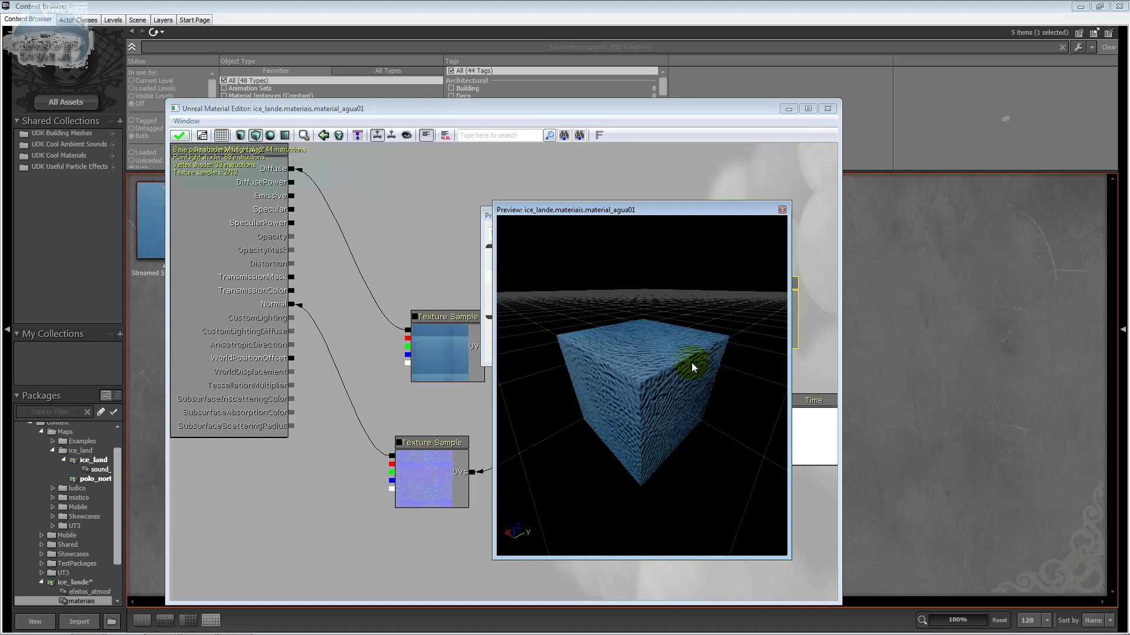
left_click(782, 210)
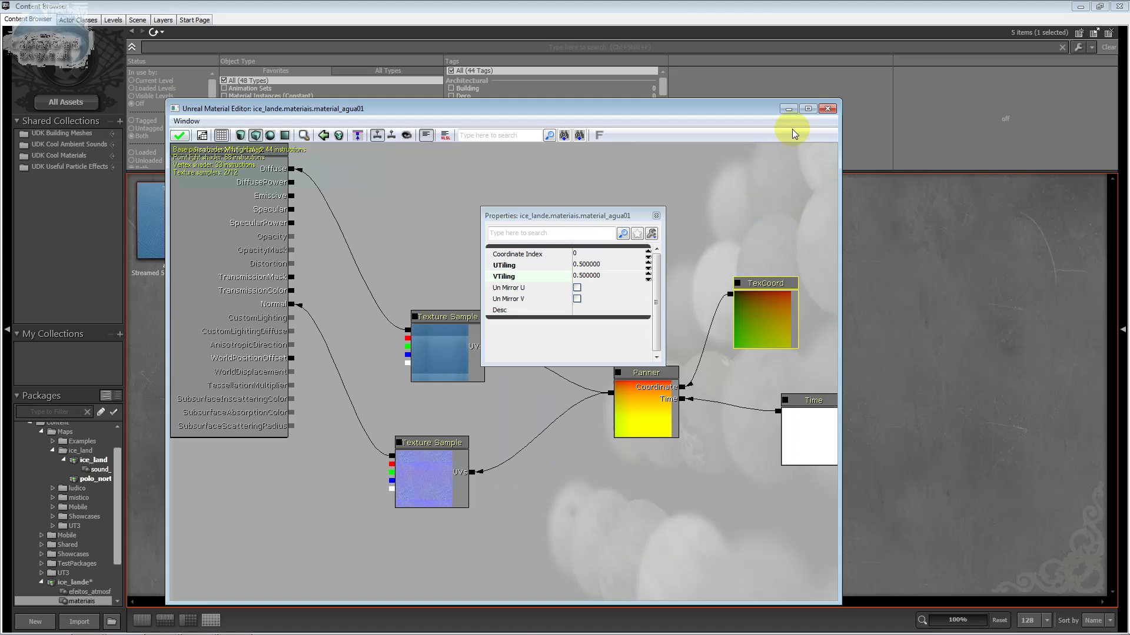
Apply the changes to material_agua01 and close the Content Browser.
left_click(825, 109)
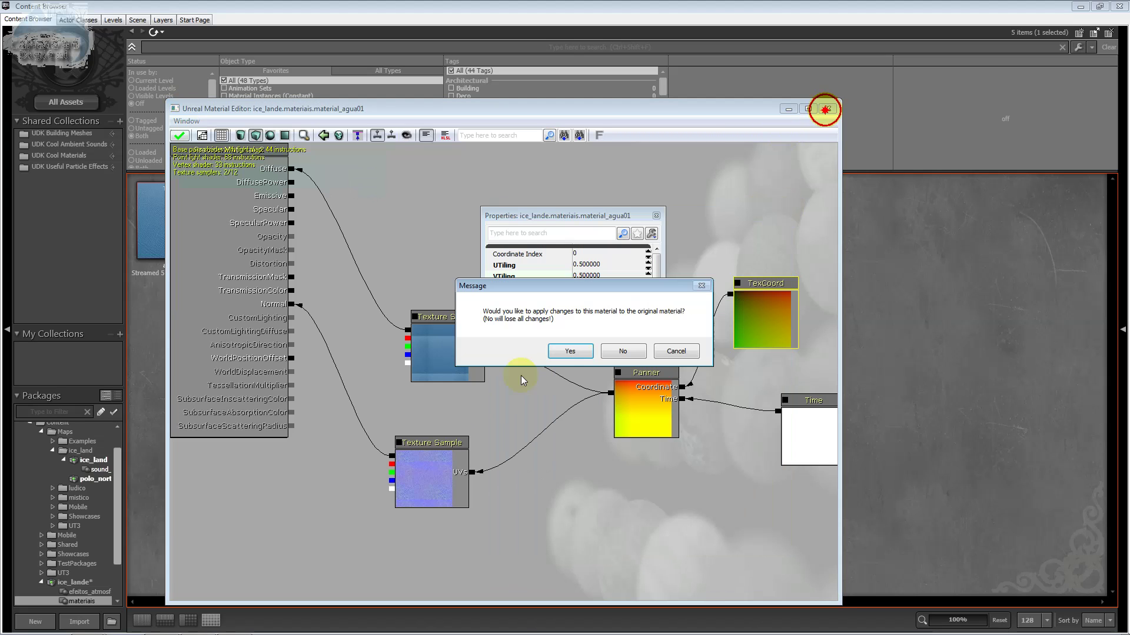
left_click(561, 351)
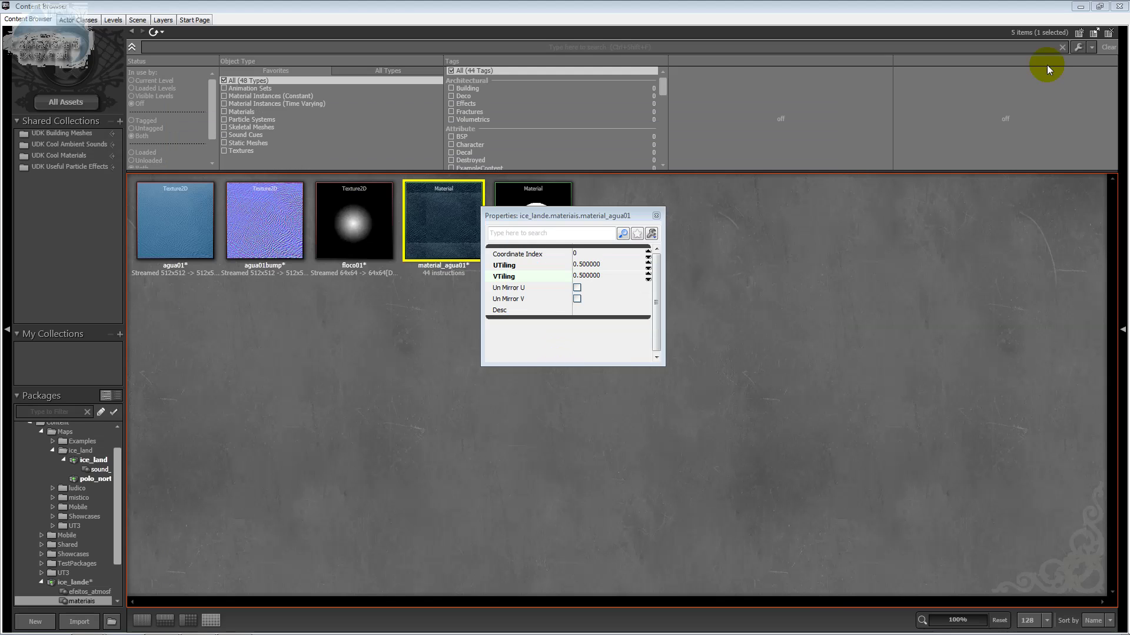
left_click(1119, 6)
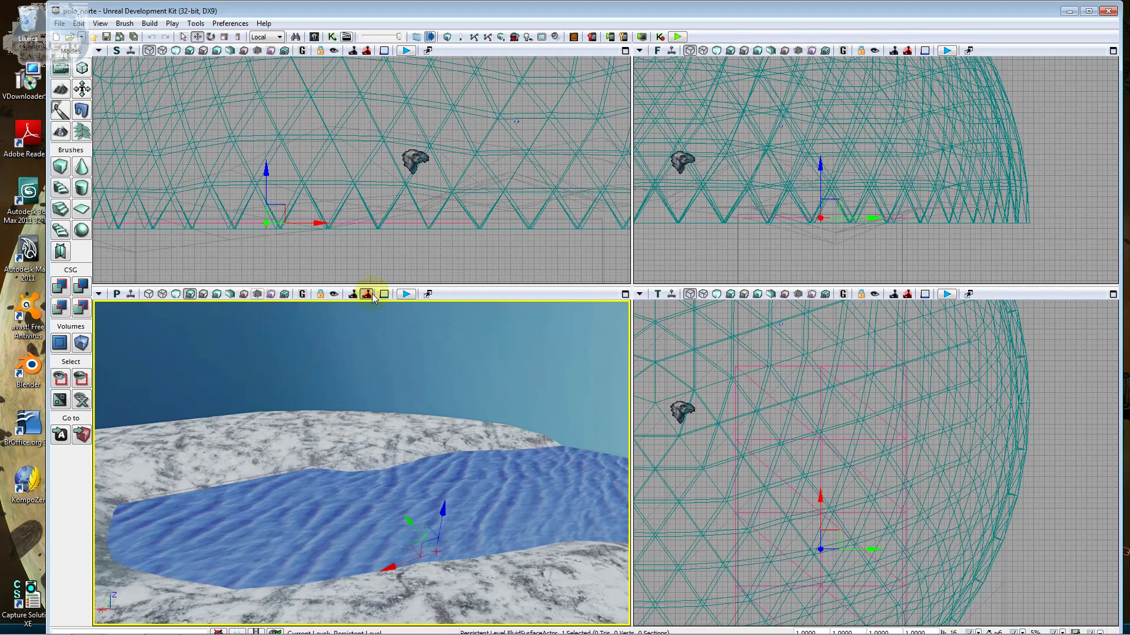
Run a brief play test, then toggle the height fog's Enabled setting off and back on.
left_click(412, 293)
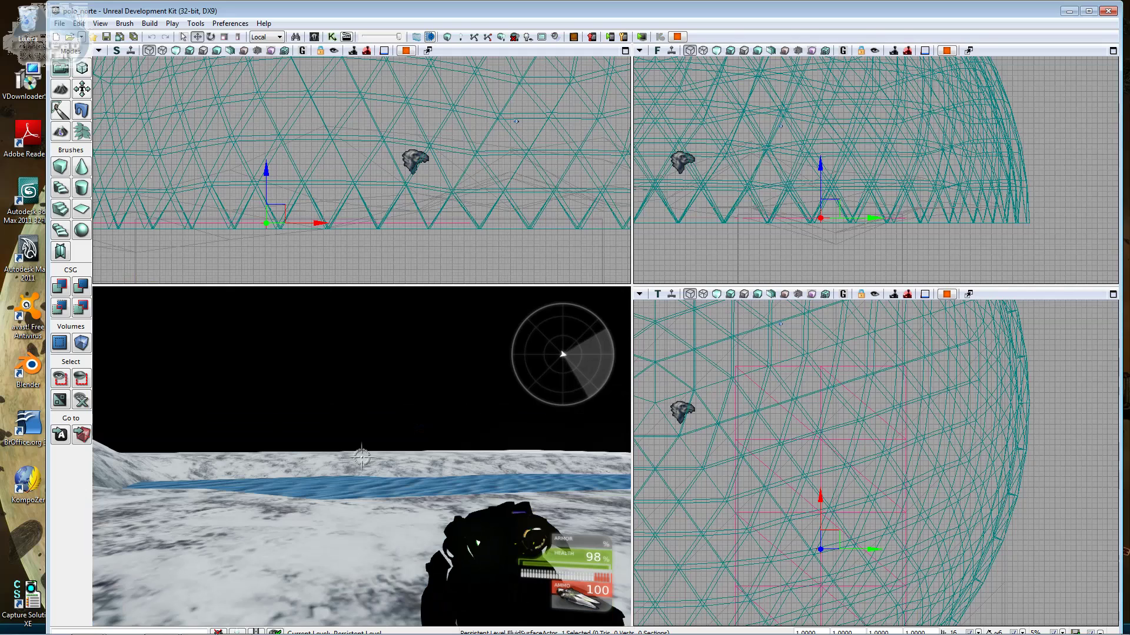
key("Escape")
left_click(417, 158)
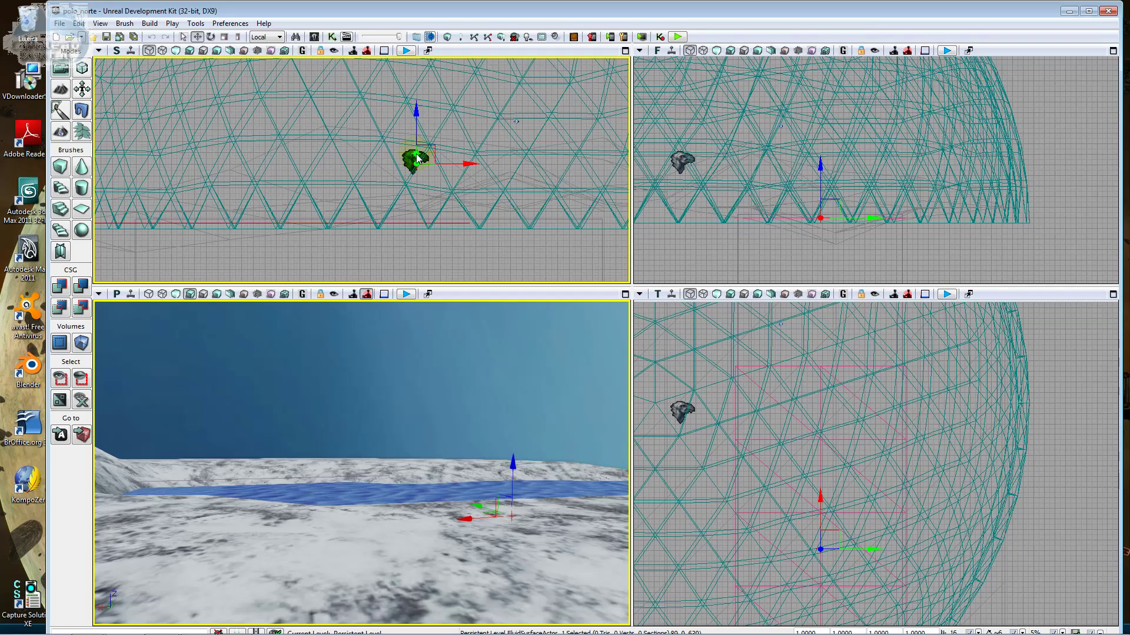
right_click(417, 157)
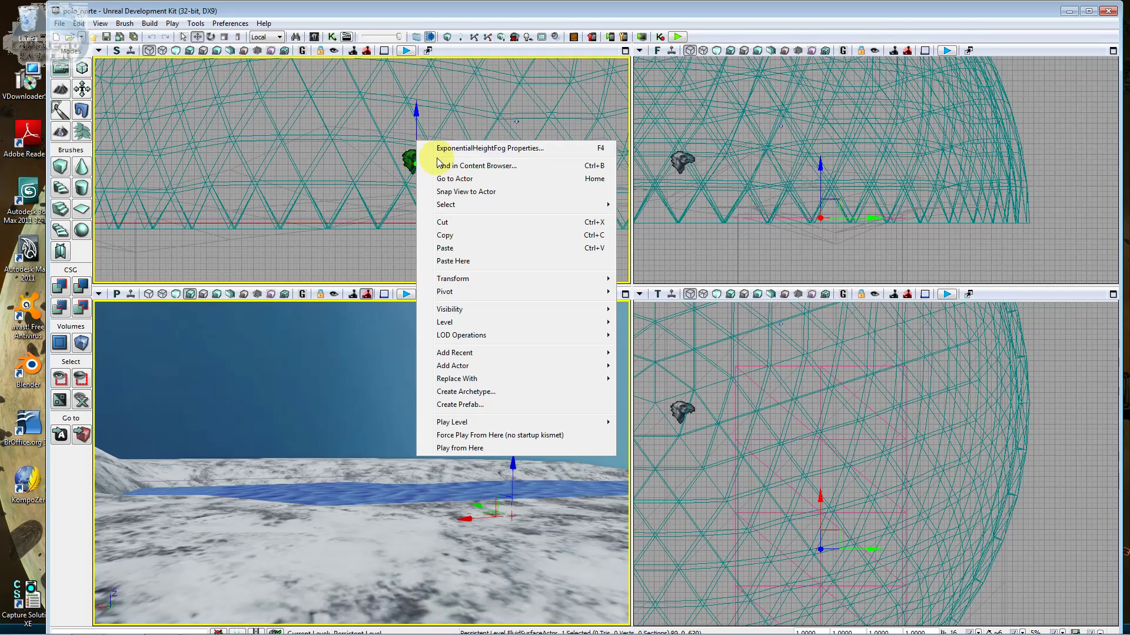
left_click(453, 146)
left_click(589, 237)
left_click(589, 236)
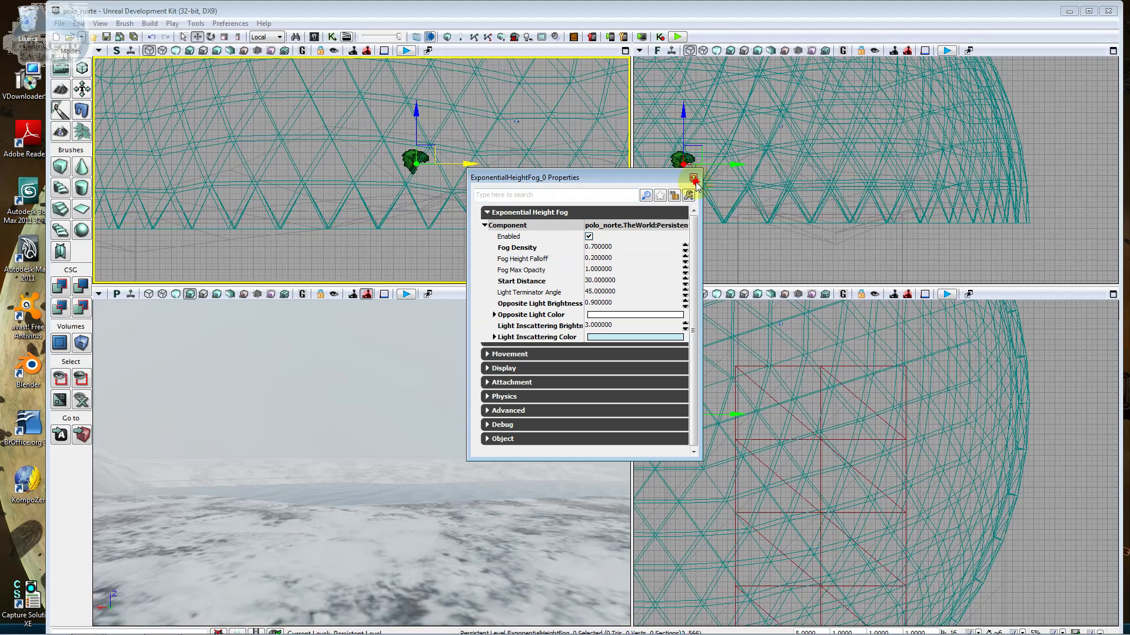
left_click(694, 178)
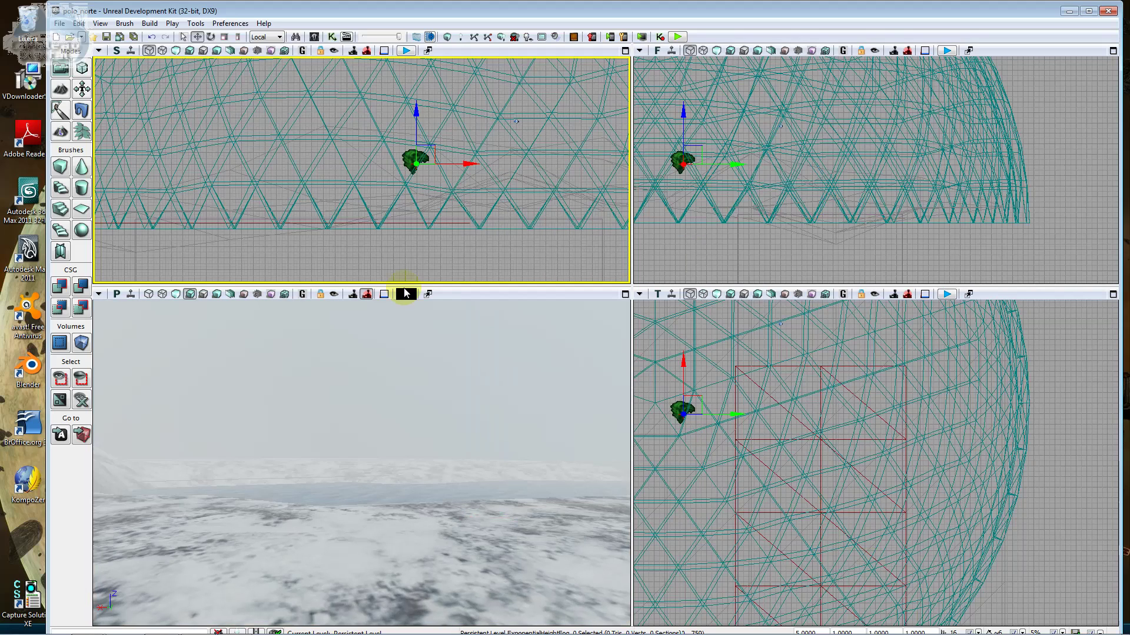
Play the level again, fire repeatedly at the lake, then end the test with Esc.
left_click(405, 292)
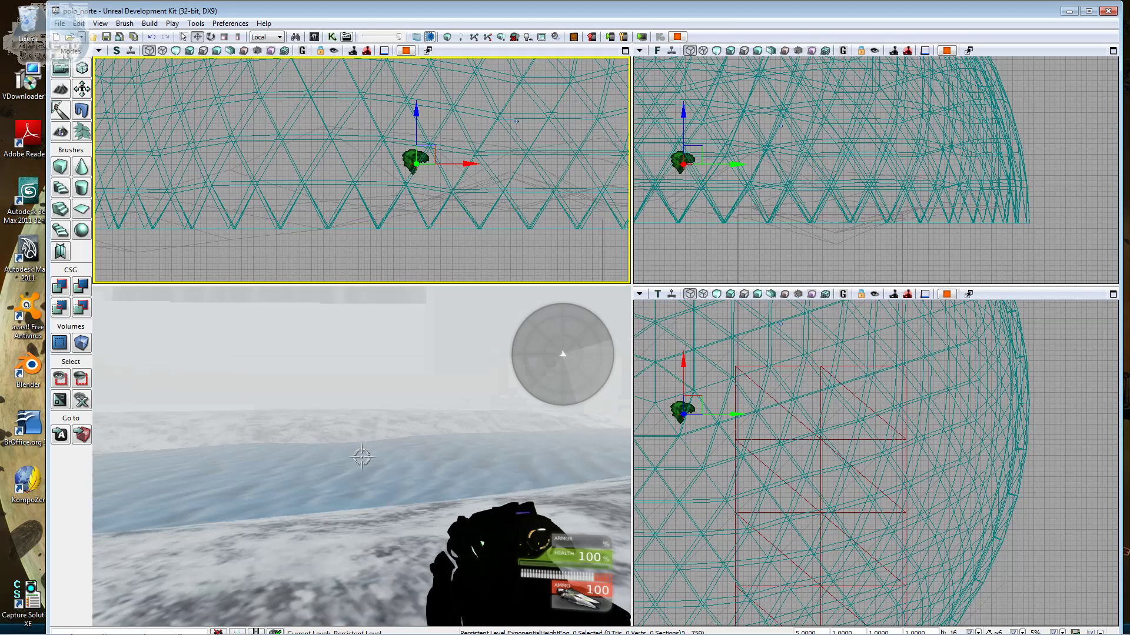
left_click(362, 457)
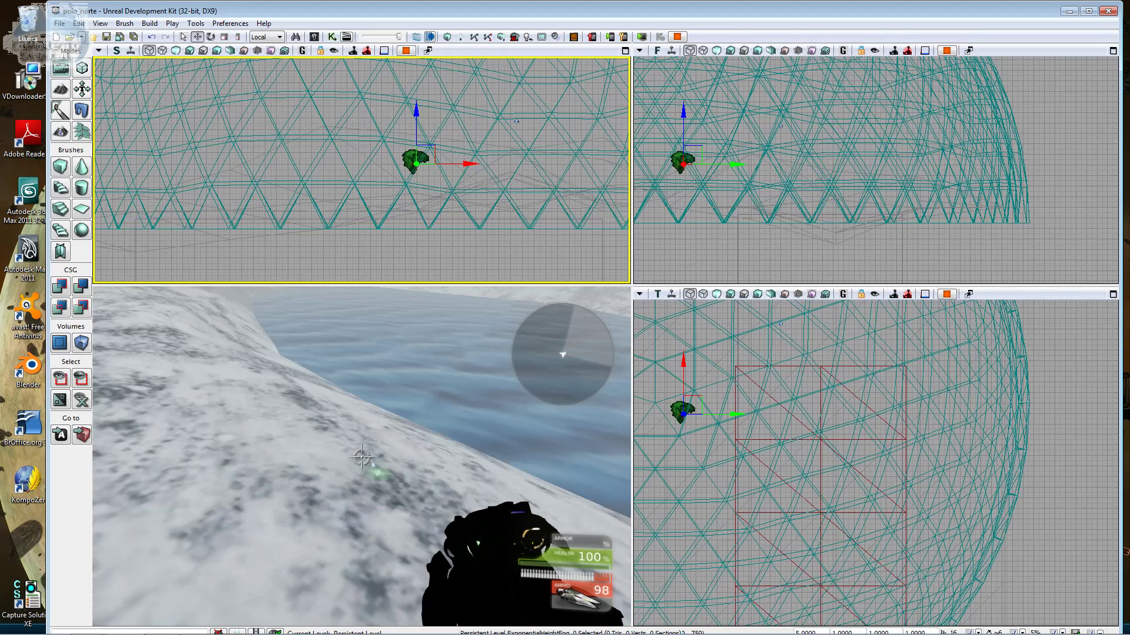
left_click(362, 457)
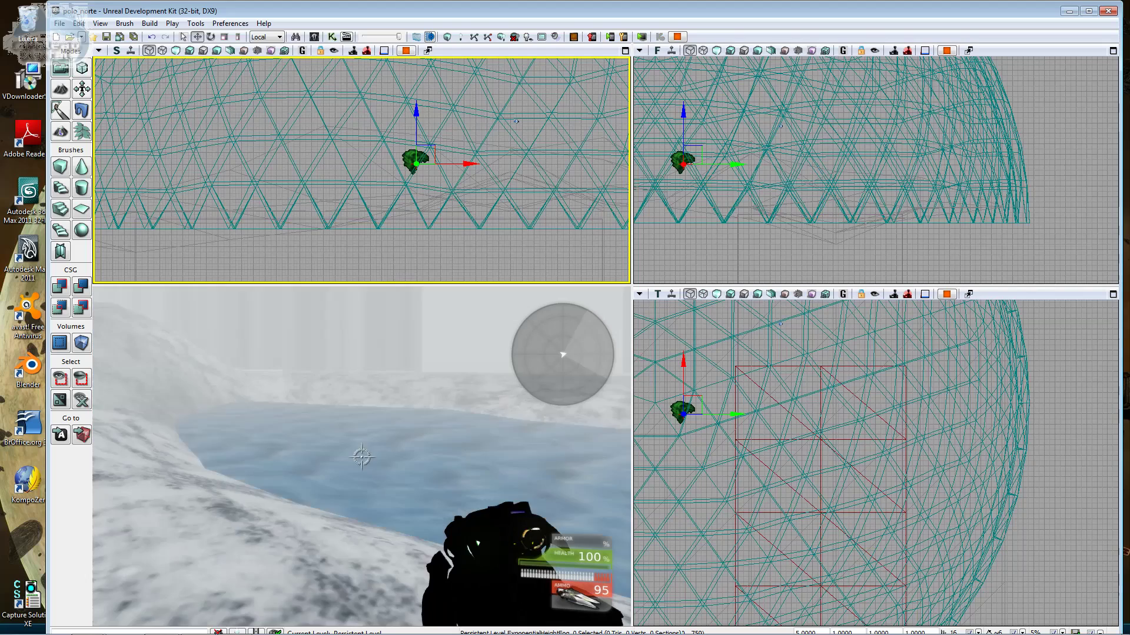
left_click(362, 457)
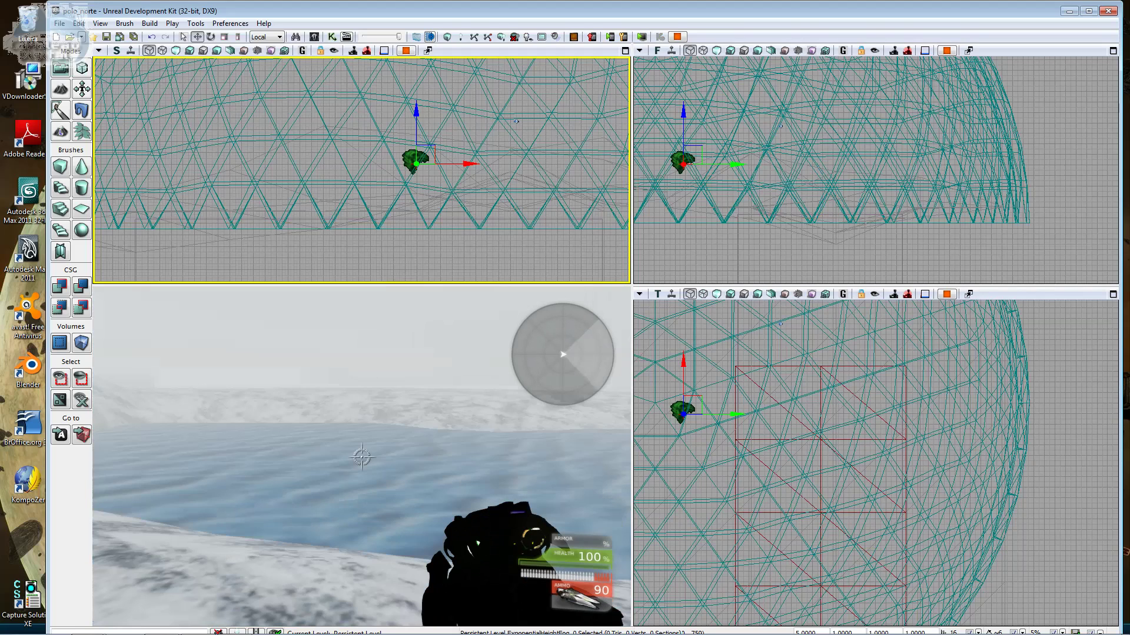
left_click(361, 458)
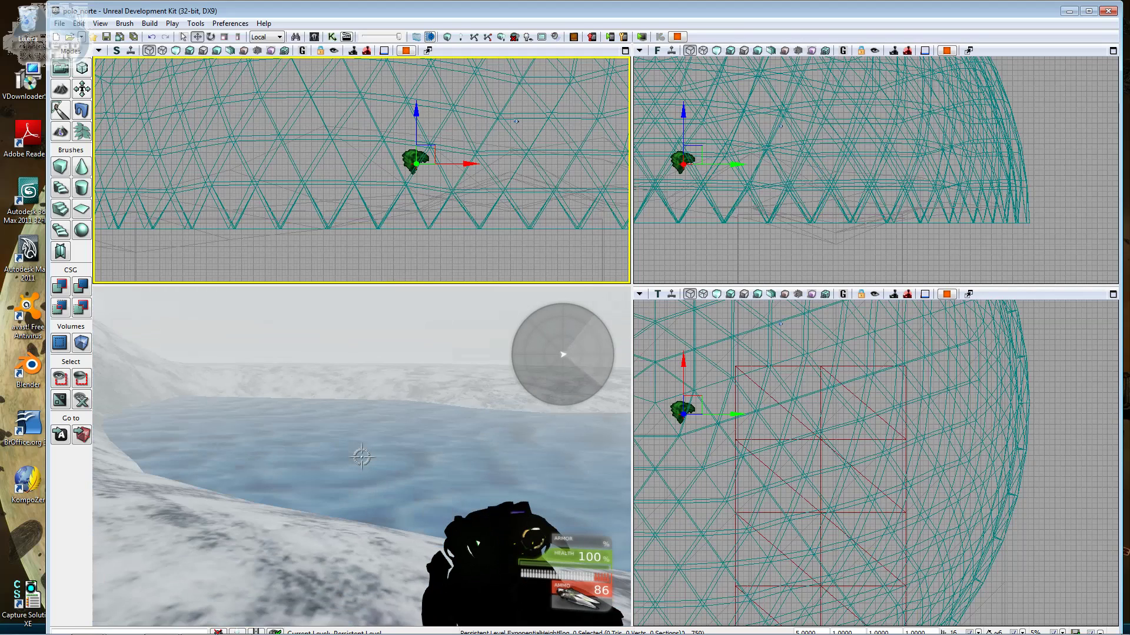
left_click(361, 457)
left_click(362, 457)
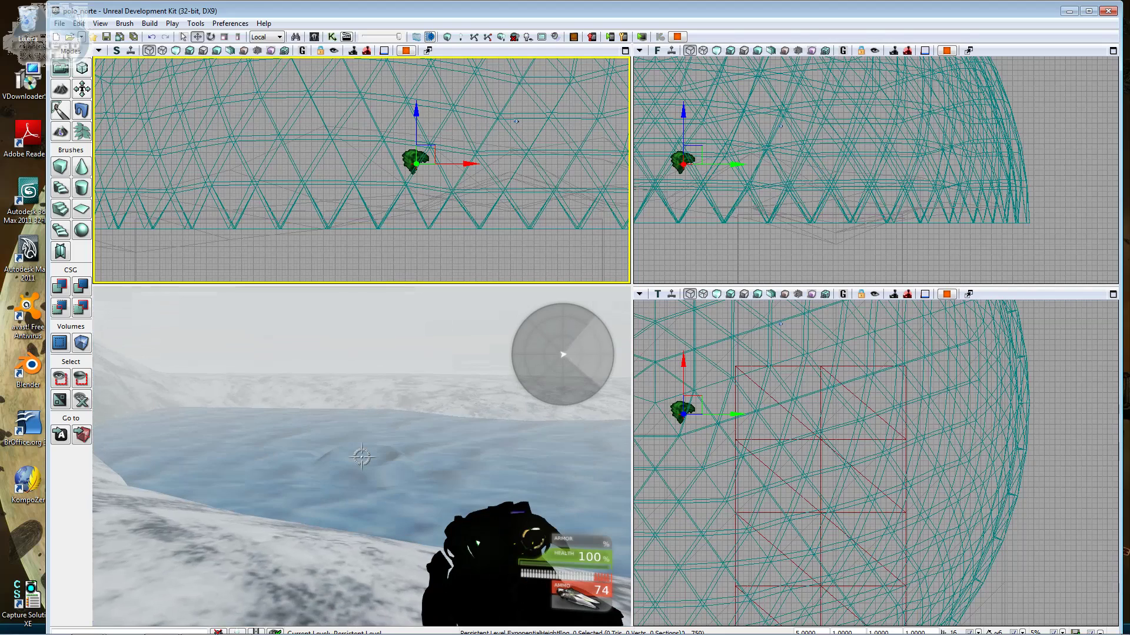
left_click(362, 458)
left_click(362, 458)
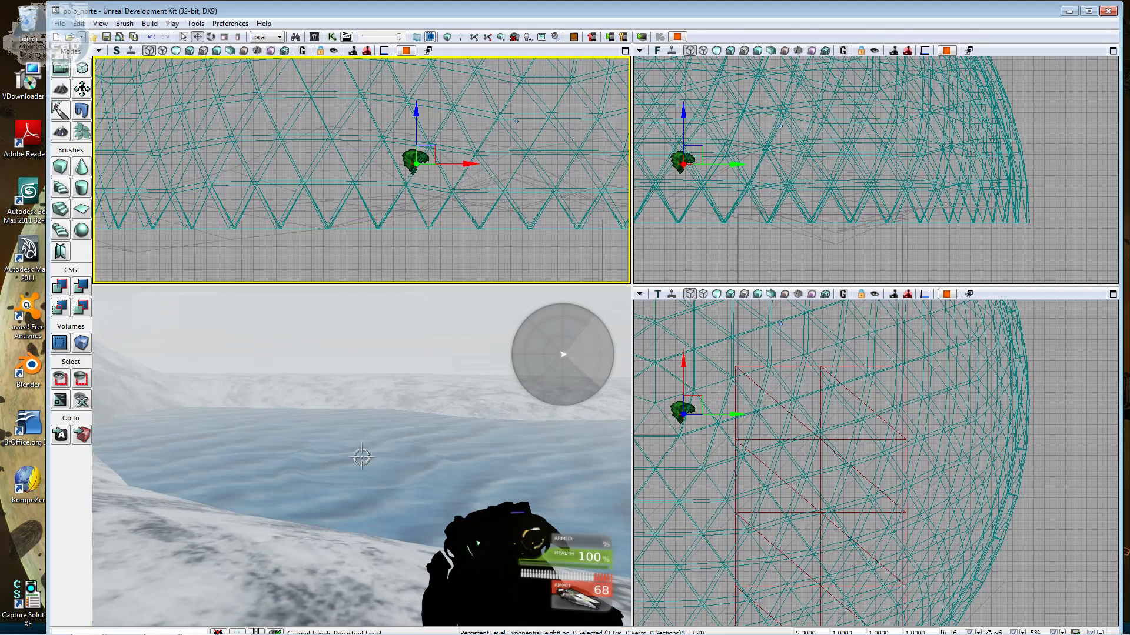
left_click(362, 457)
left_click(361, 457)
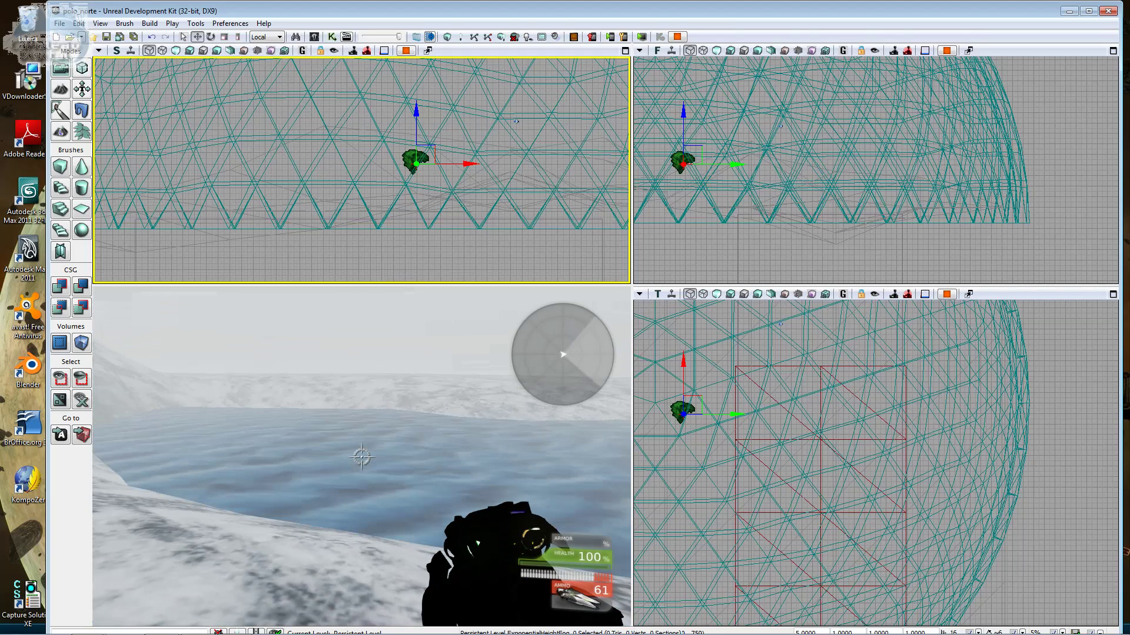
left_click(362, 458)
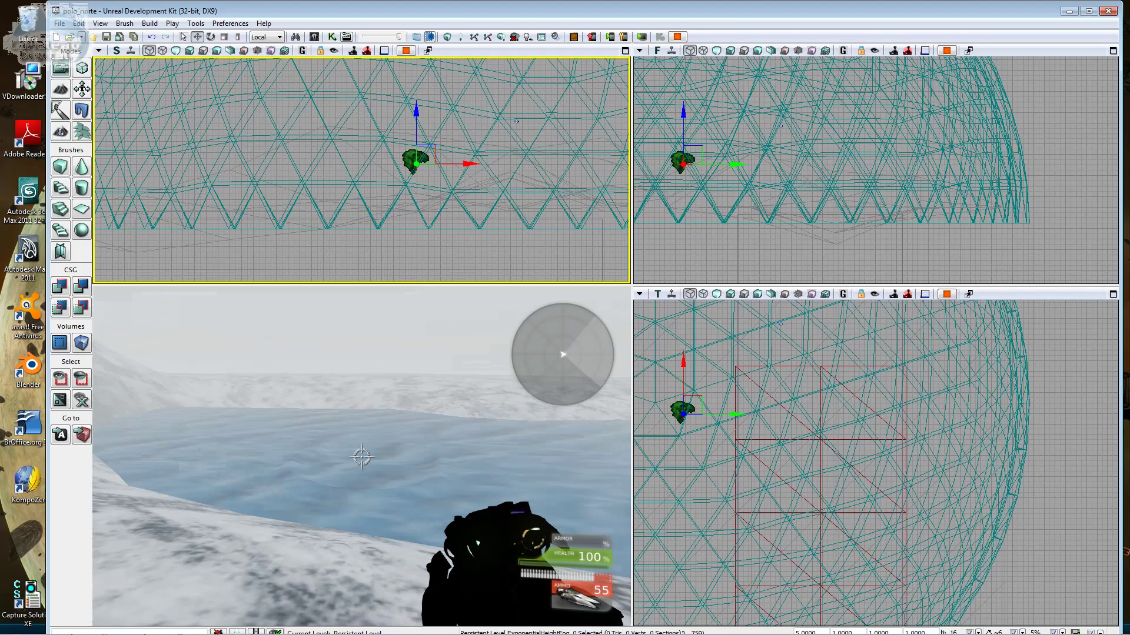
left_click(362, 457)
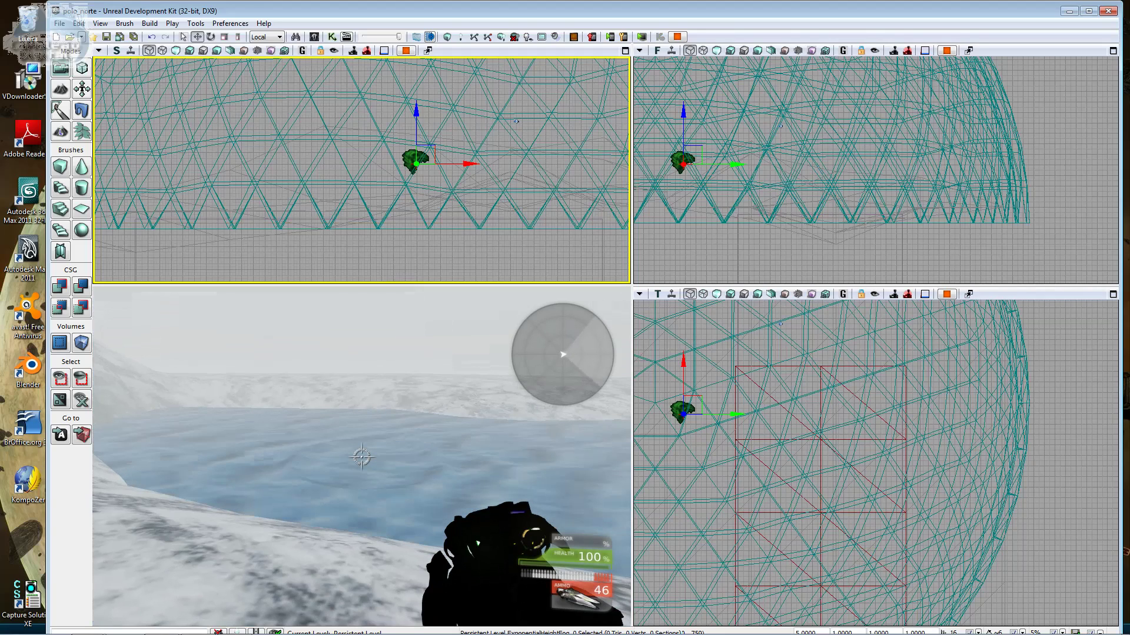
left_click(362, 457)
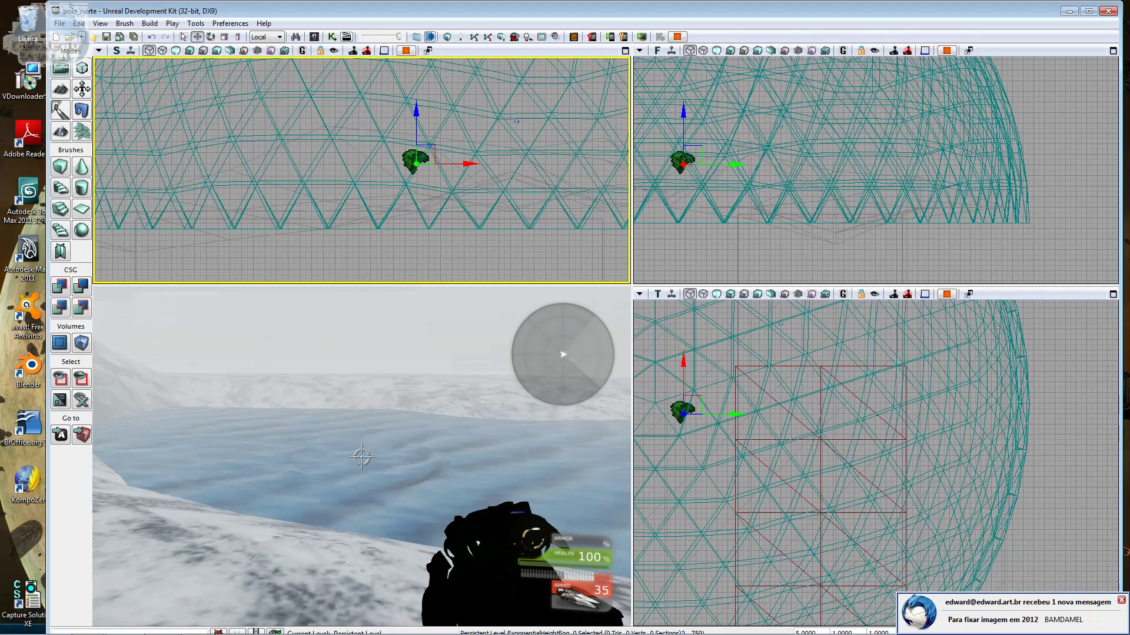
left_click(362, 457)
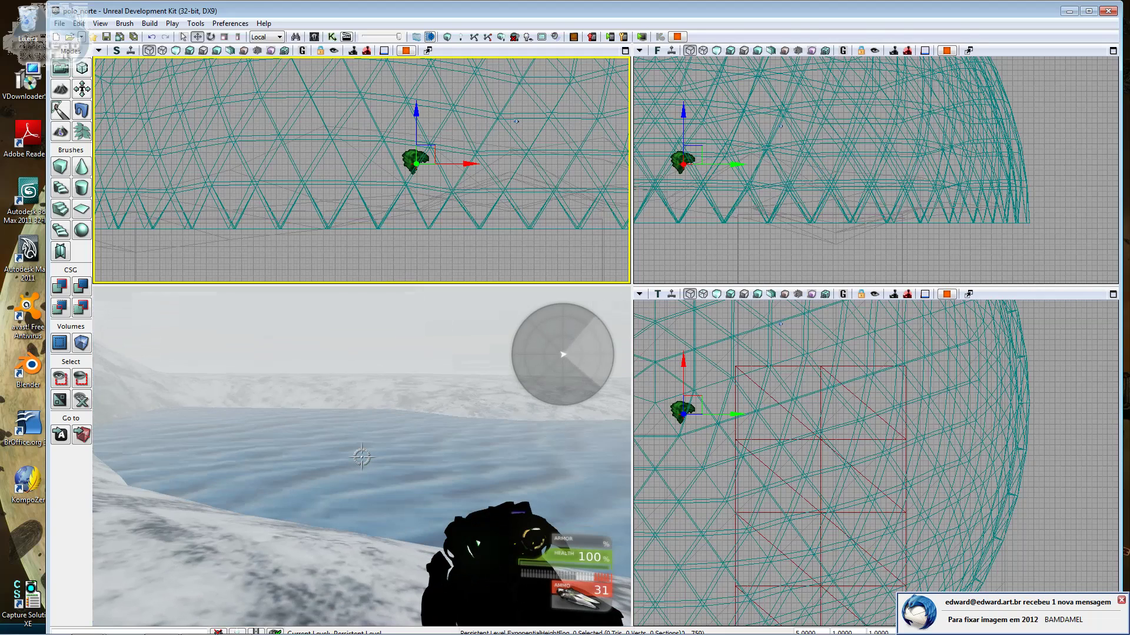
left_click(362, 457)
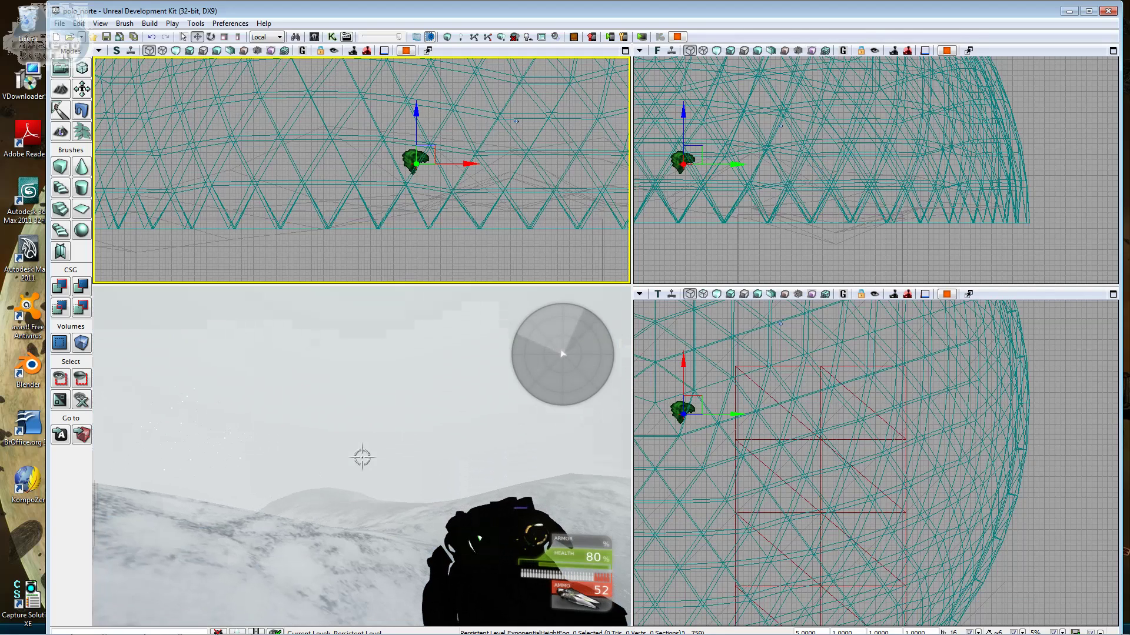
key("Escape")
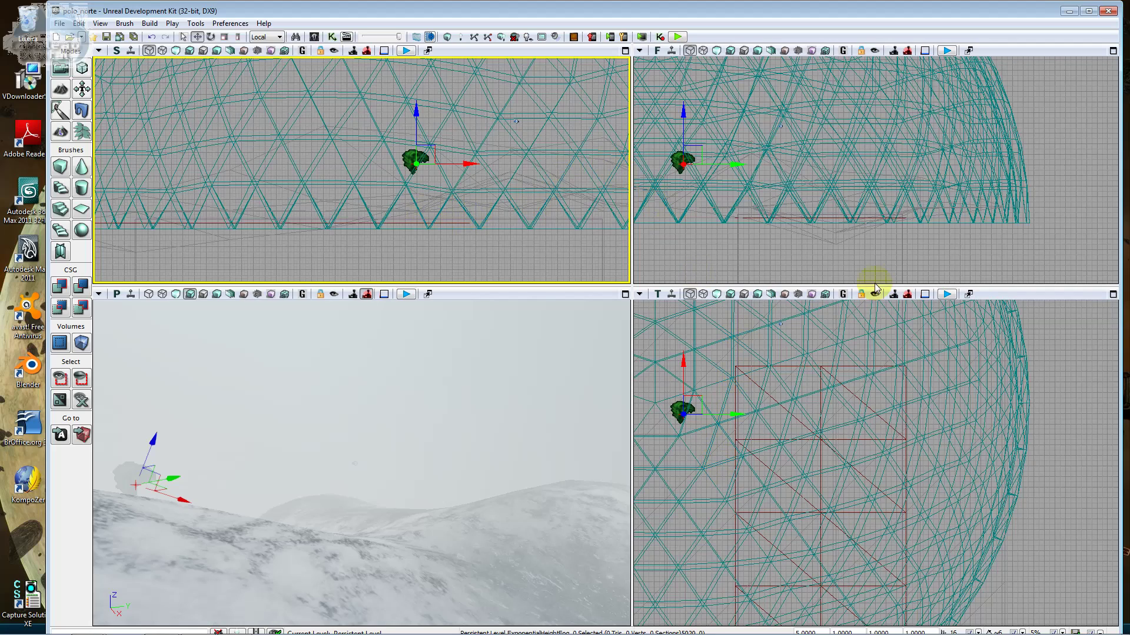
Maximize the top viewport and zoom out over the dome sphere.
left_click(1112, 294)
left_click_drag(409, 242, 549, 313)
scroll(549, 314, "down", 2)
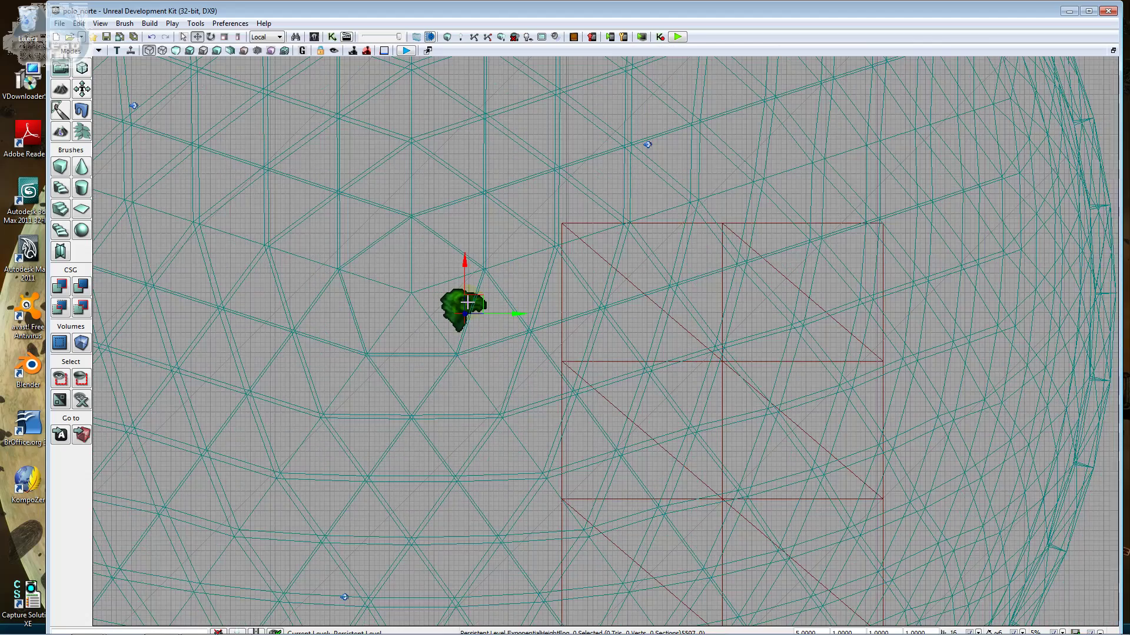
scroll(459, 285, "down", 1)
scroll(367, 256, "down", 2)
left_click_drag(367, 256, 451, 310)
key("alt+Tab")
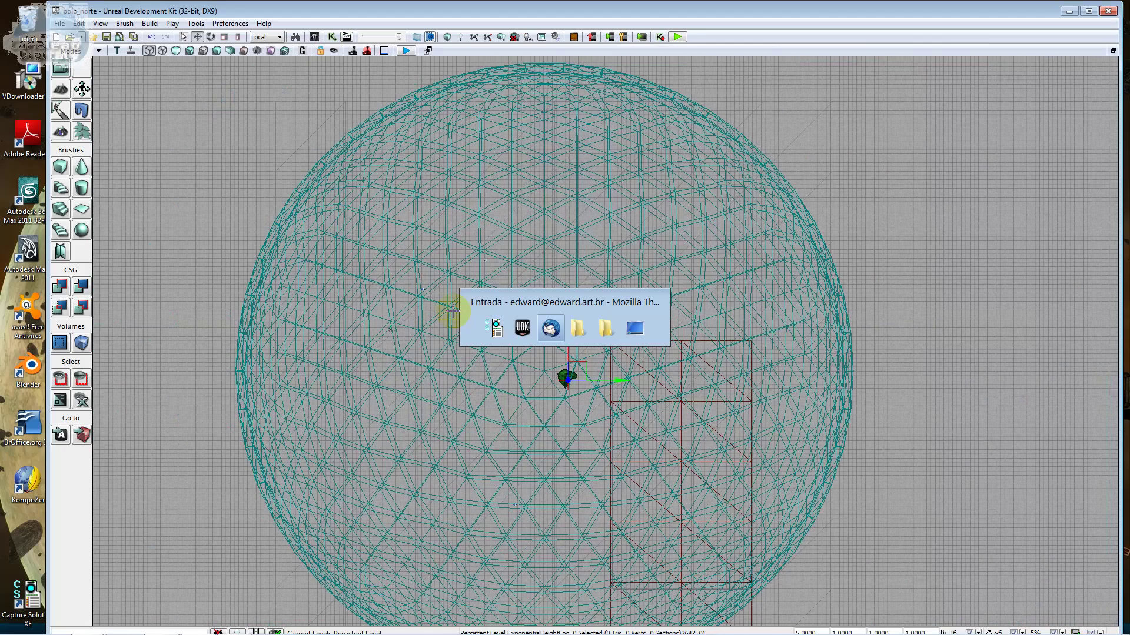
key("Tab")
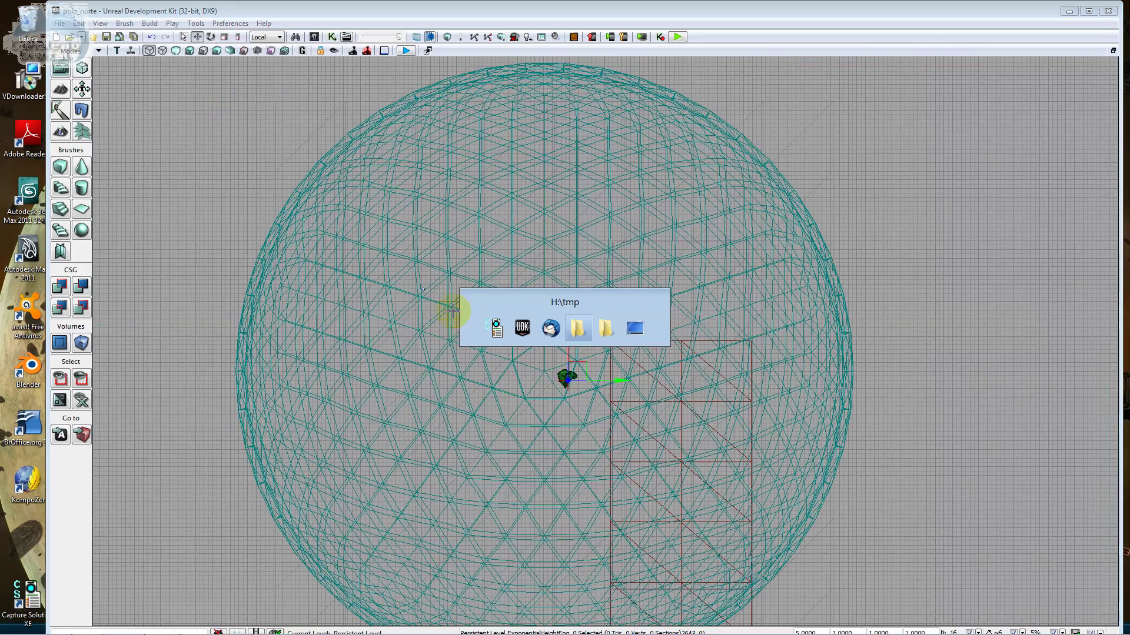
key("Tab")
key("Tab")
key("Tab")
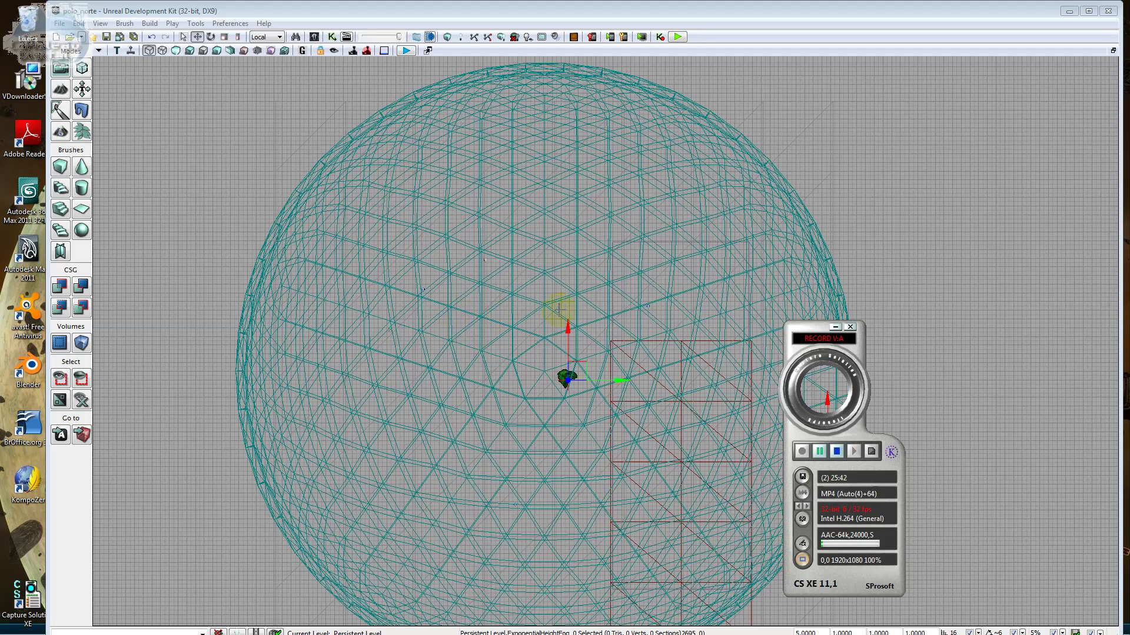
left_click(835, 327)
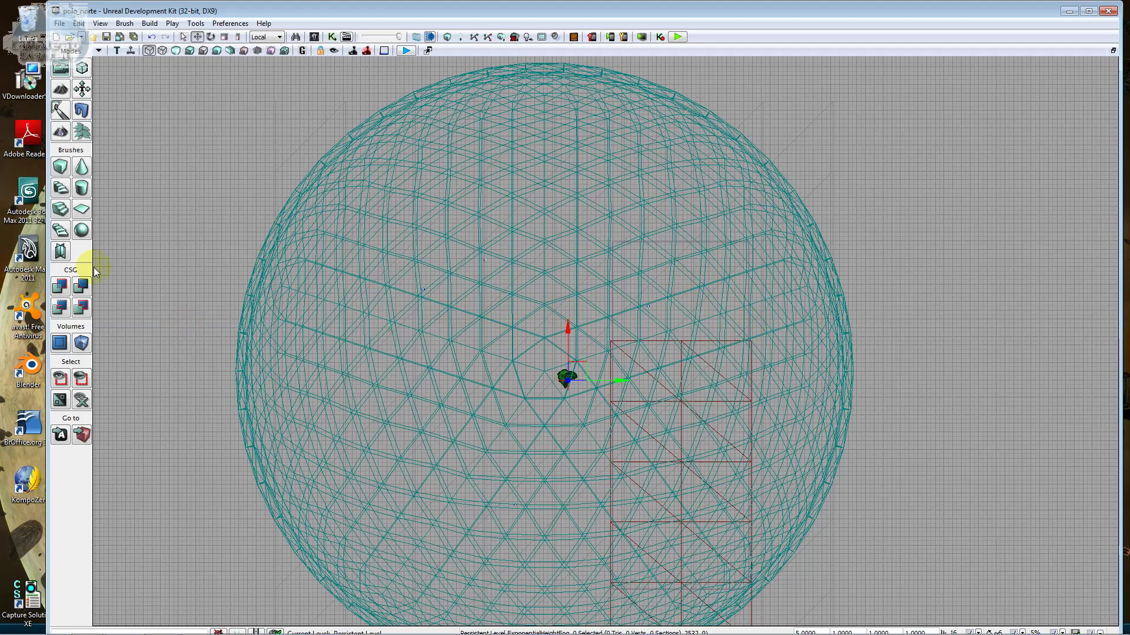
Pan the dome upward and select the red builder brush at lower left.
left_click_drag(513, 404, 585, 249)
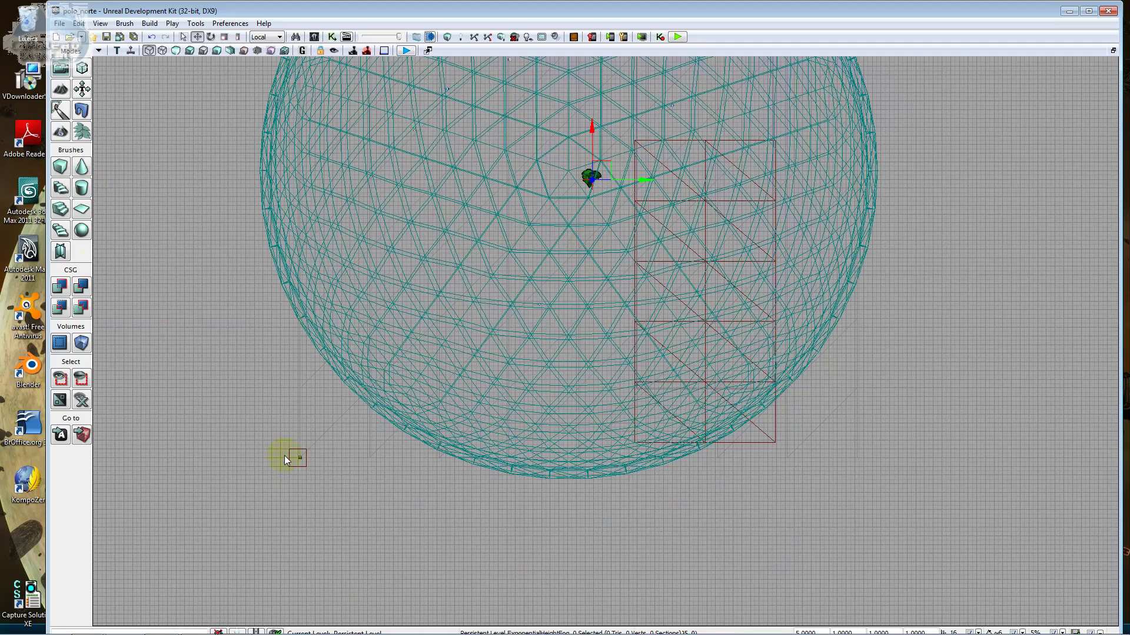
left_click_drag(285, 455, 288, 457)
left_click(290, 456)
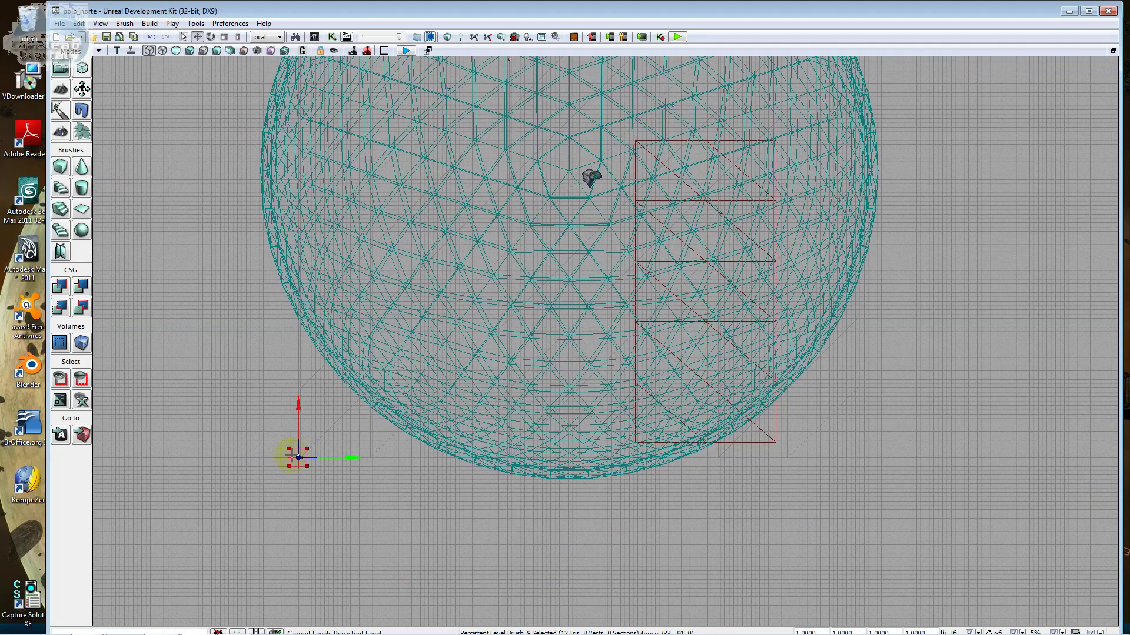
Set the Cylinder brush builder to 12 sides and tick Hollow.
right_click(79, 198)
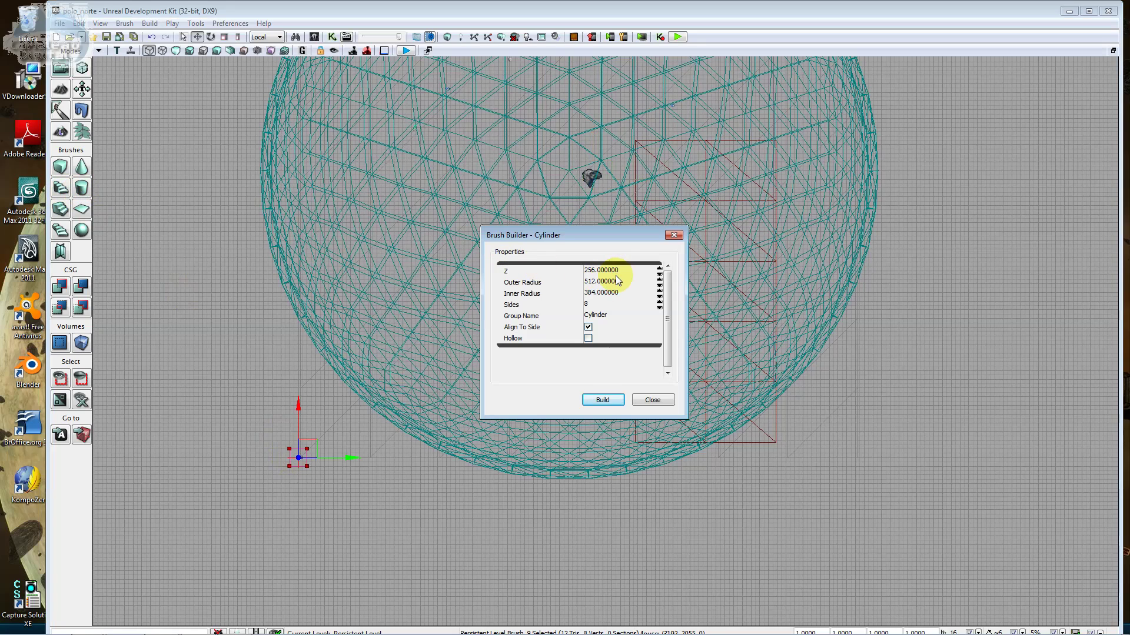
left_click(590, 305)
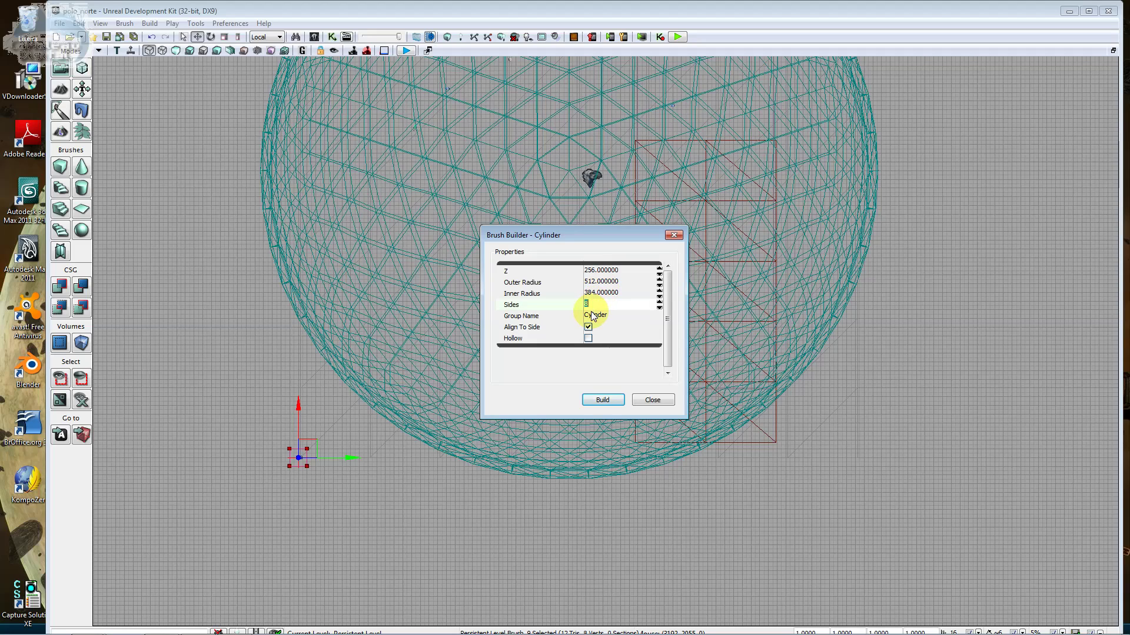
type("12")
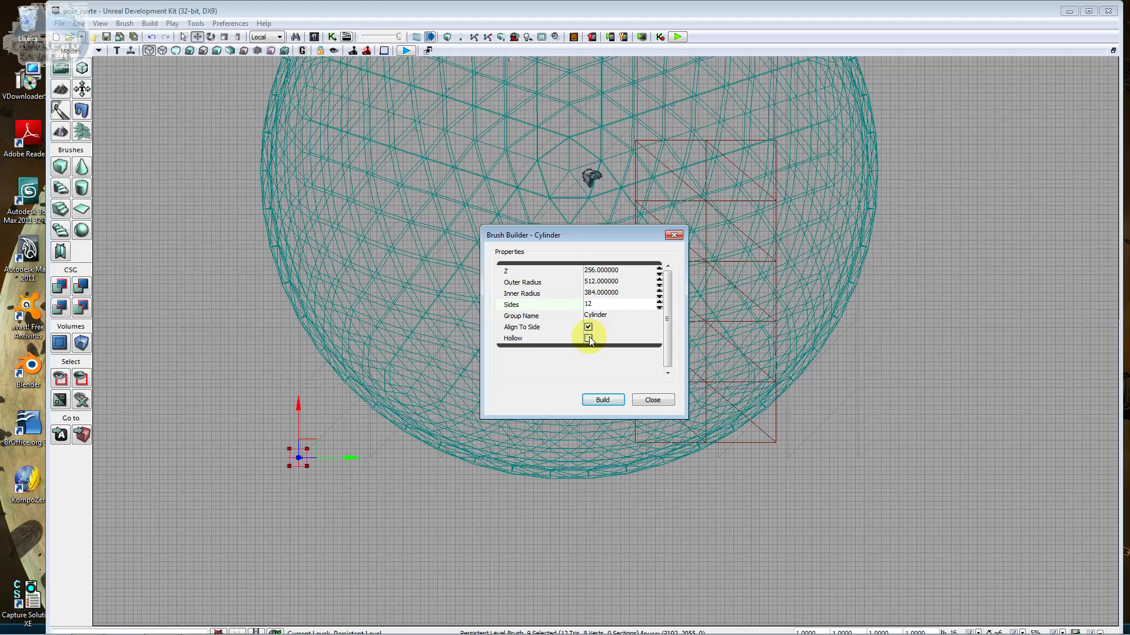
left_click(588, 339)
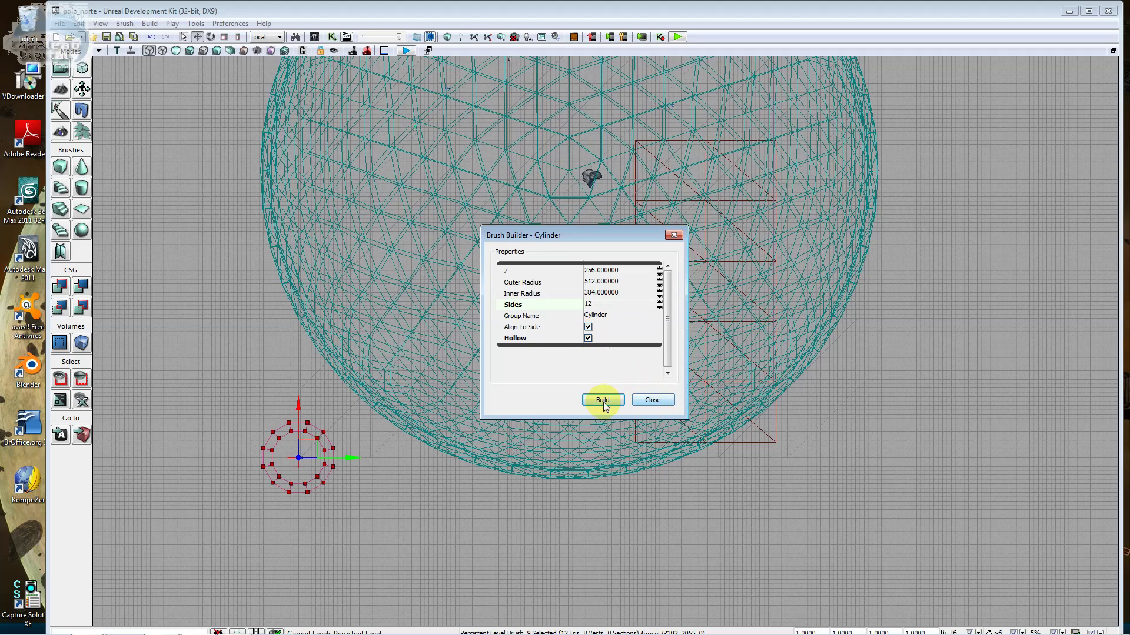
Undo an accidental brush scale, then build the hollow 12-sided cylinder.
left_click(224, 36)
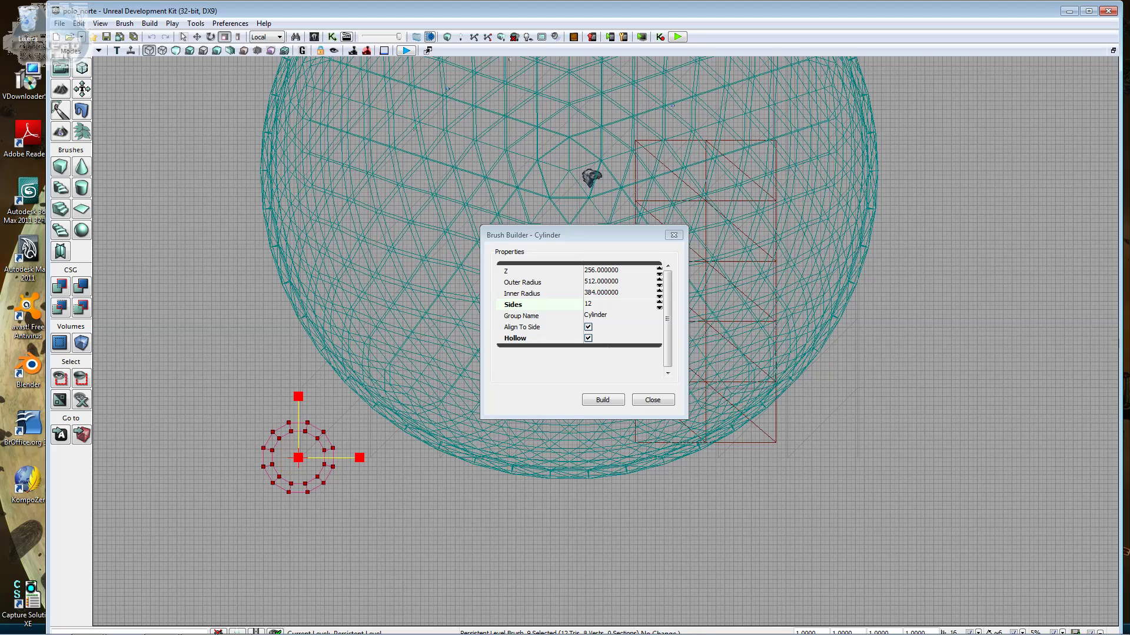
mouse_move(299, 458)
left_mouse_down()
mouse_move(285, 471)
mouse_move(299, 458)
left_mouse_up()
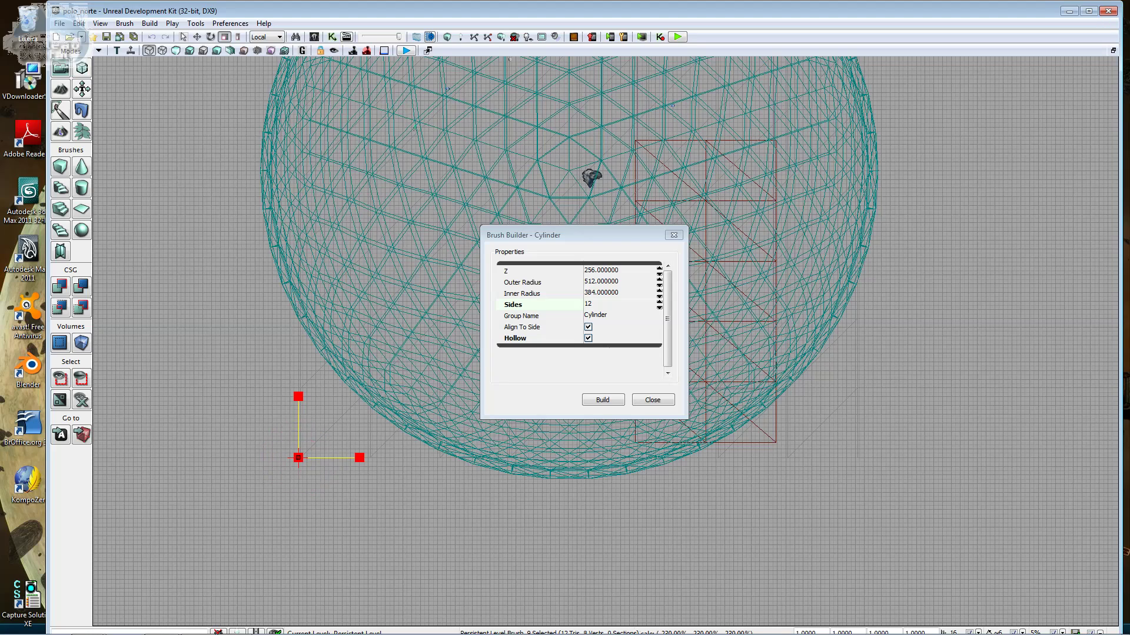
key("ctrl+z")
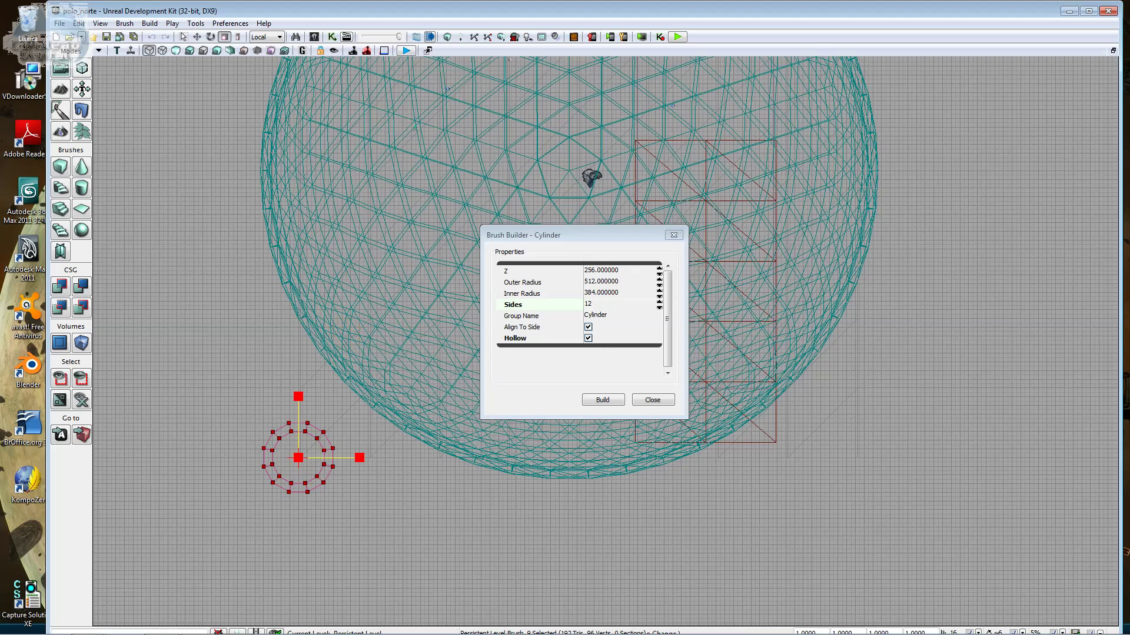
left_click(298, 458)
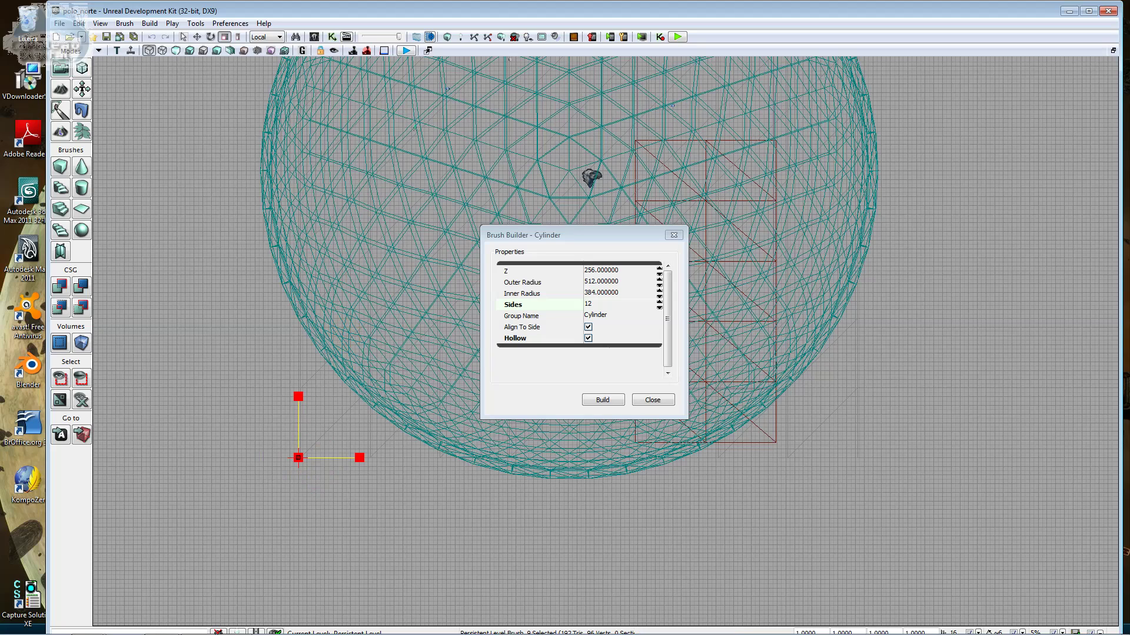
left_click(328, 421)
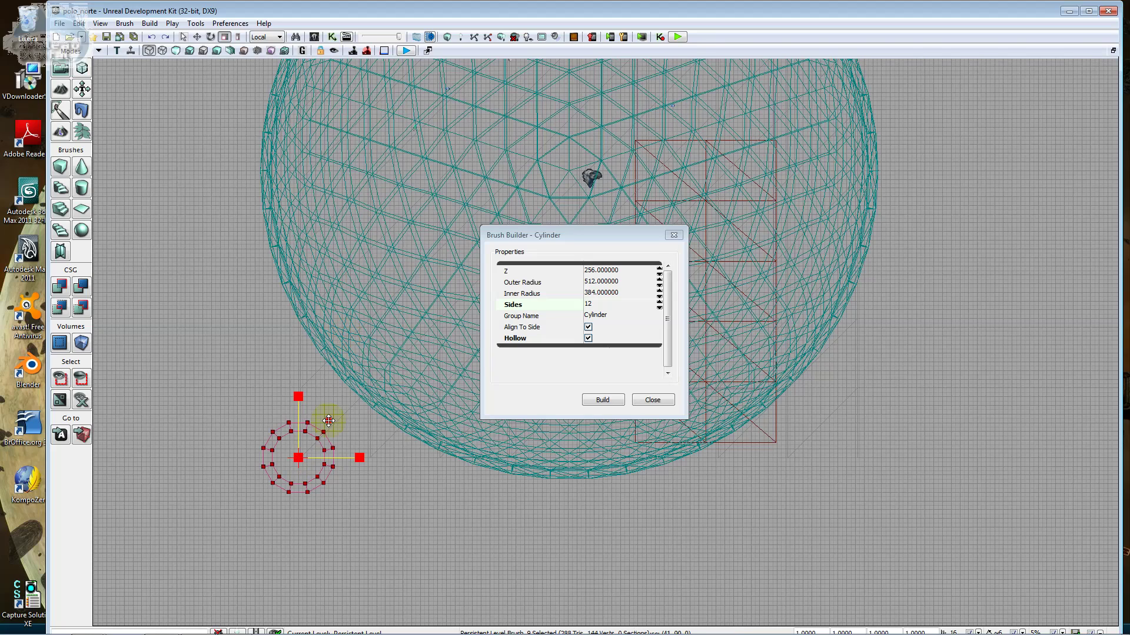
left_click(601, 282)
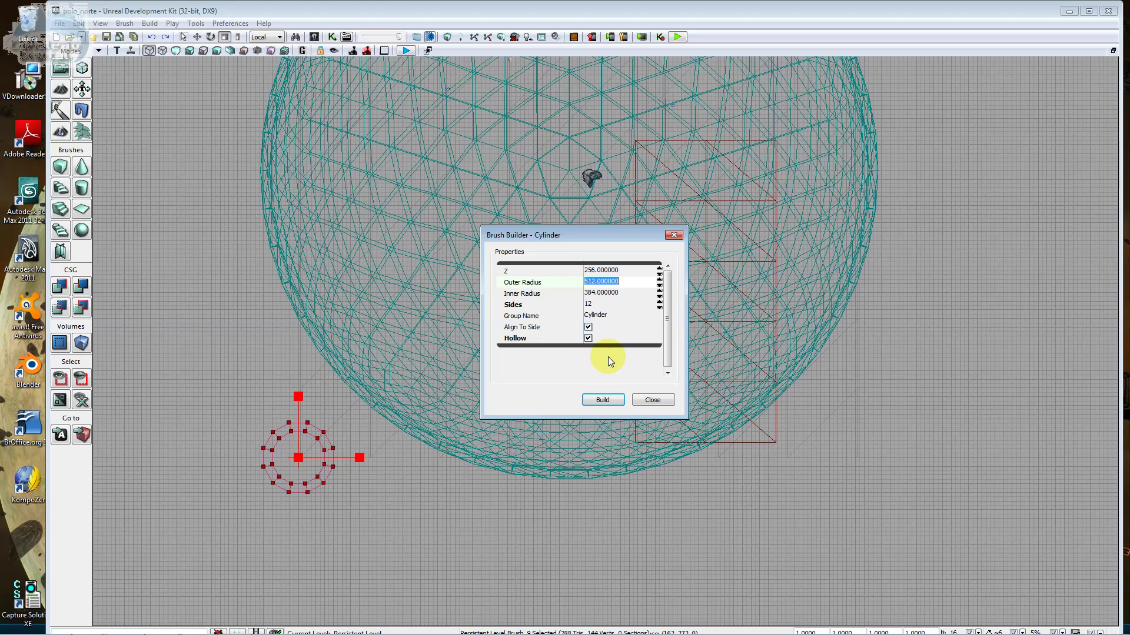
Enter Outer Radius 3800 and Inner Radius 3600 in the Cylinder builder, then close it.
type("700")
key("Tab")
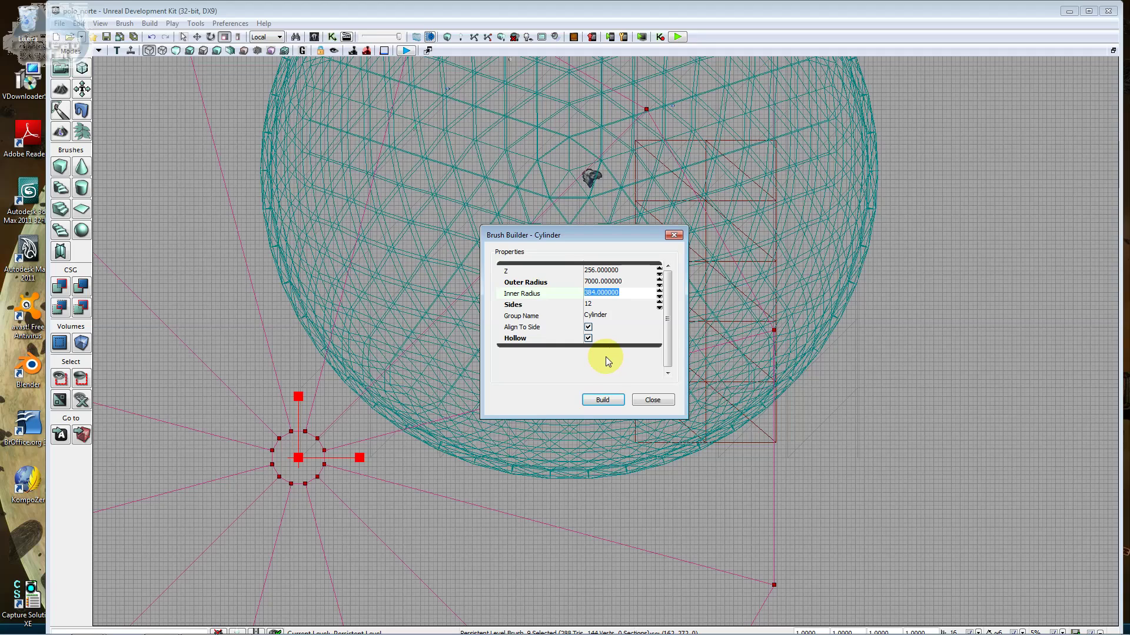
left_click(594, 285)
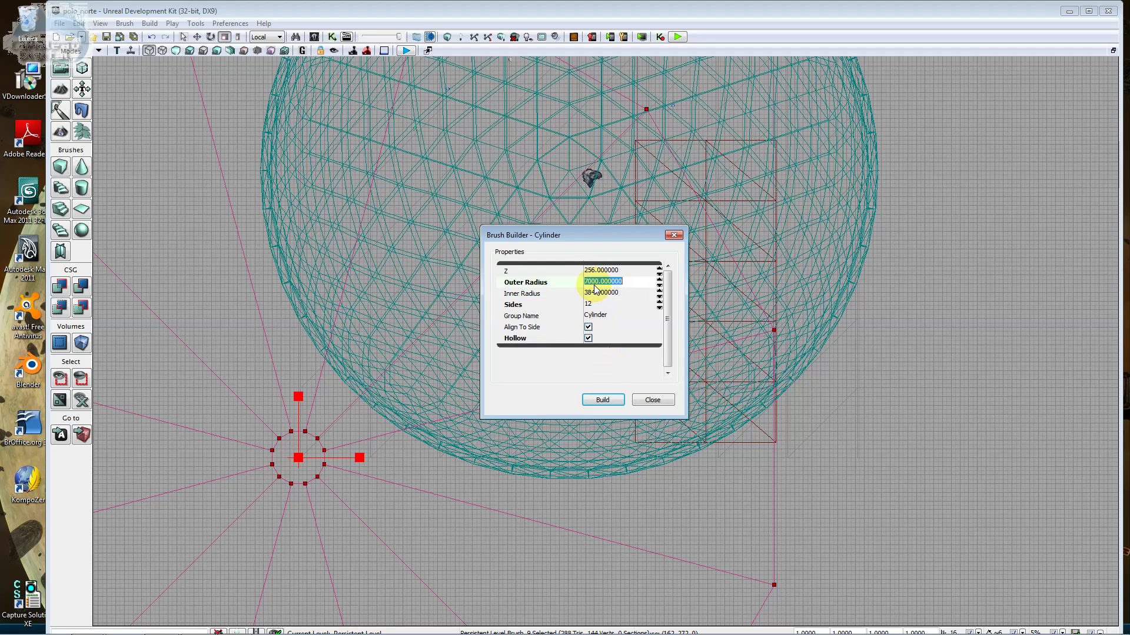
type("3000")
left_click(596, 291)
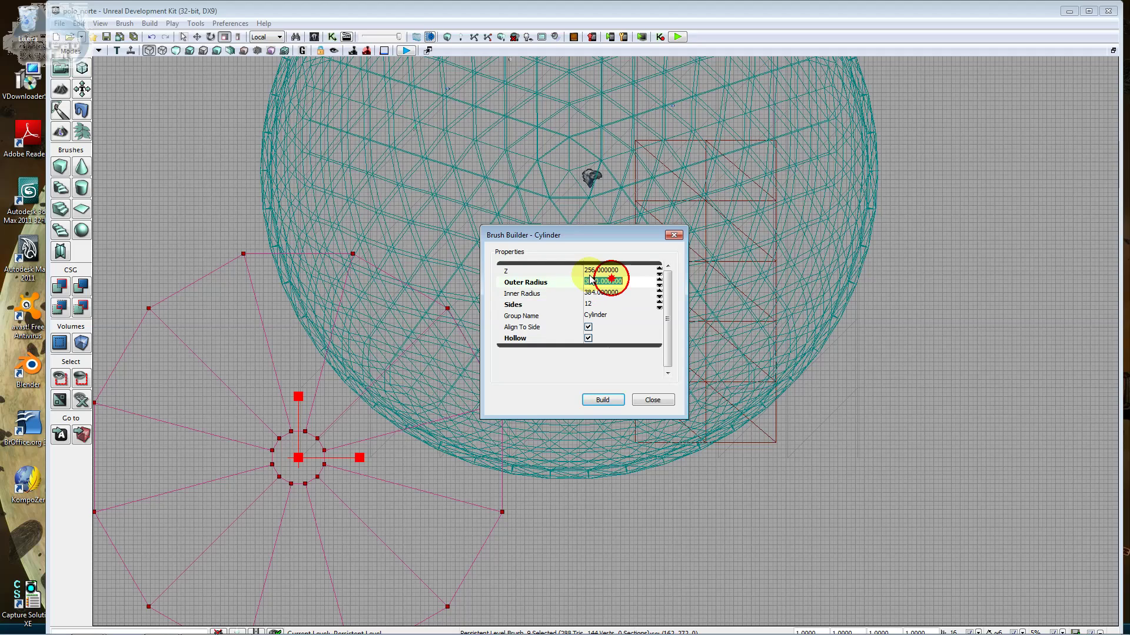
left_click(591, 283)
left_click(589, 282)
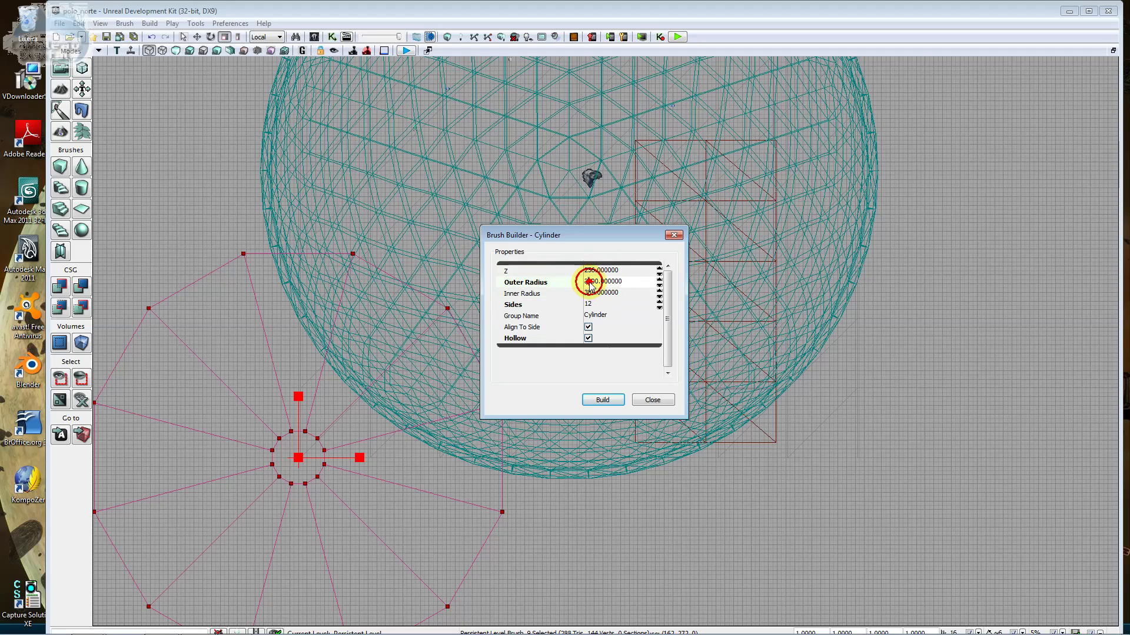
type("38")
left_click(595, 293)
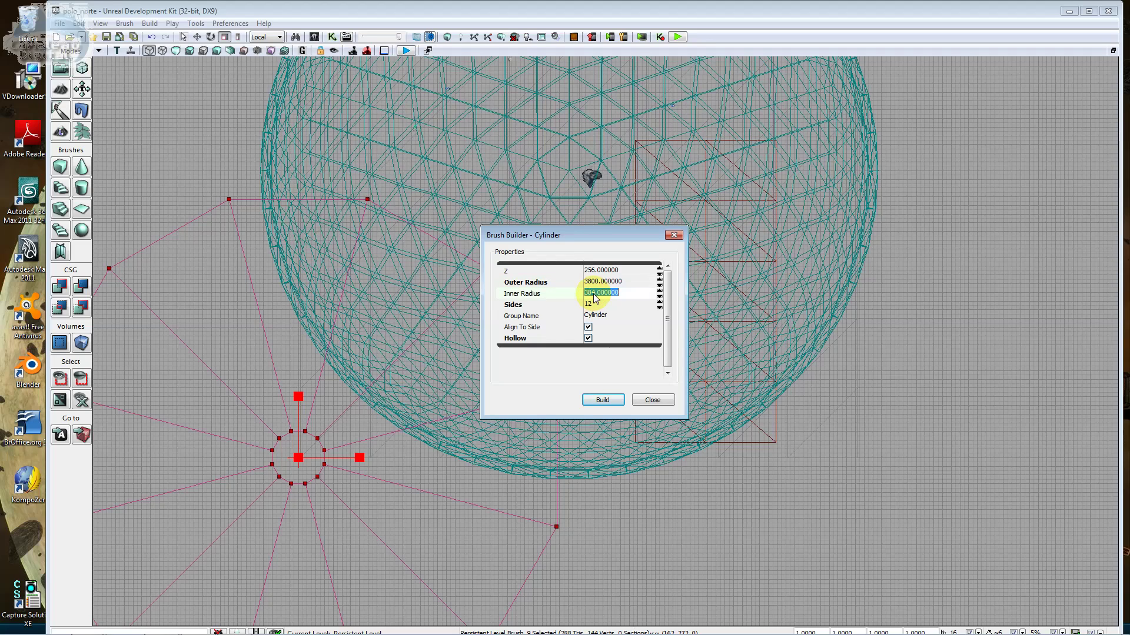
type("36")
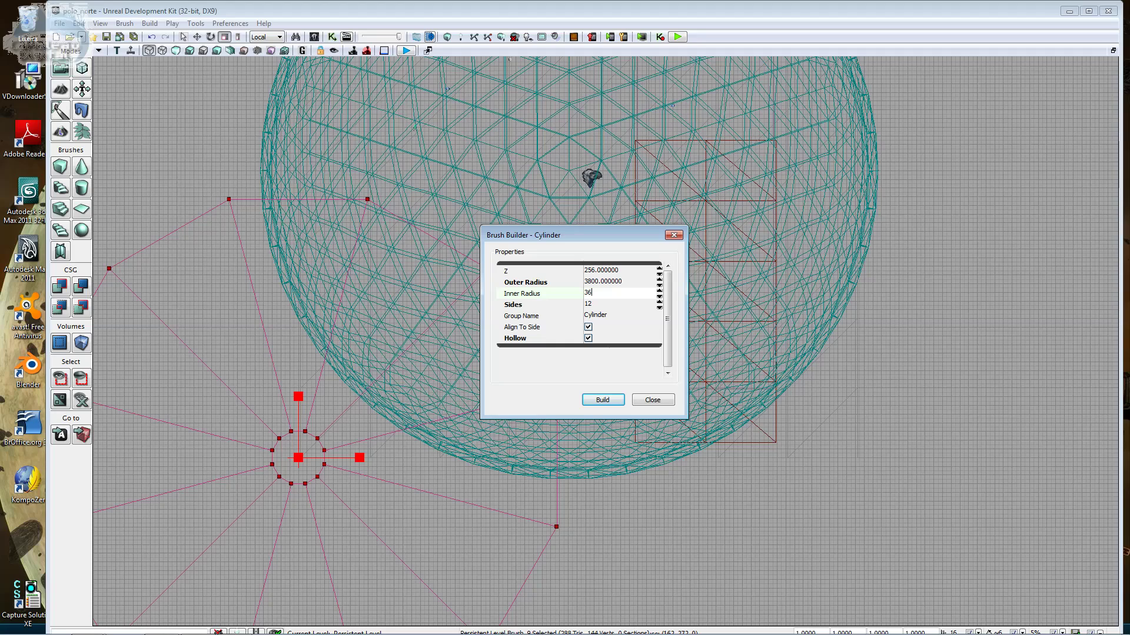
type("0")
key("Return")
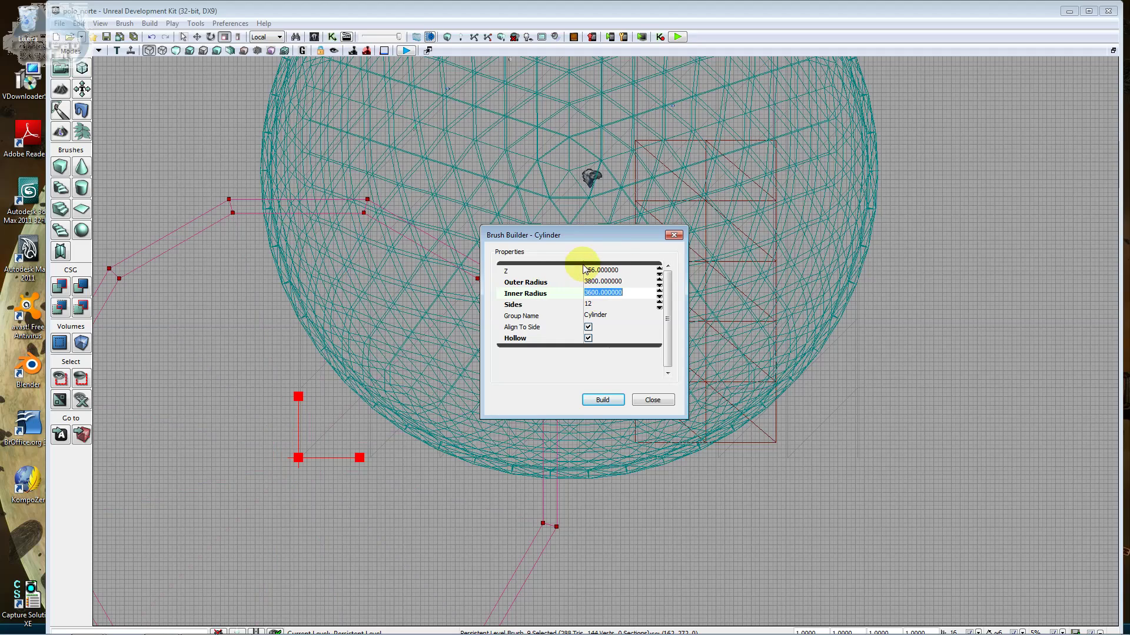
left_click(651, 400)
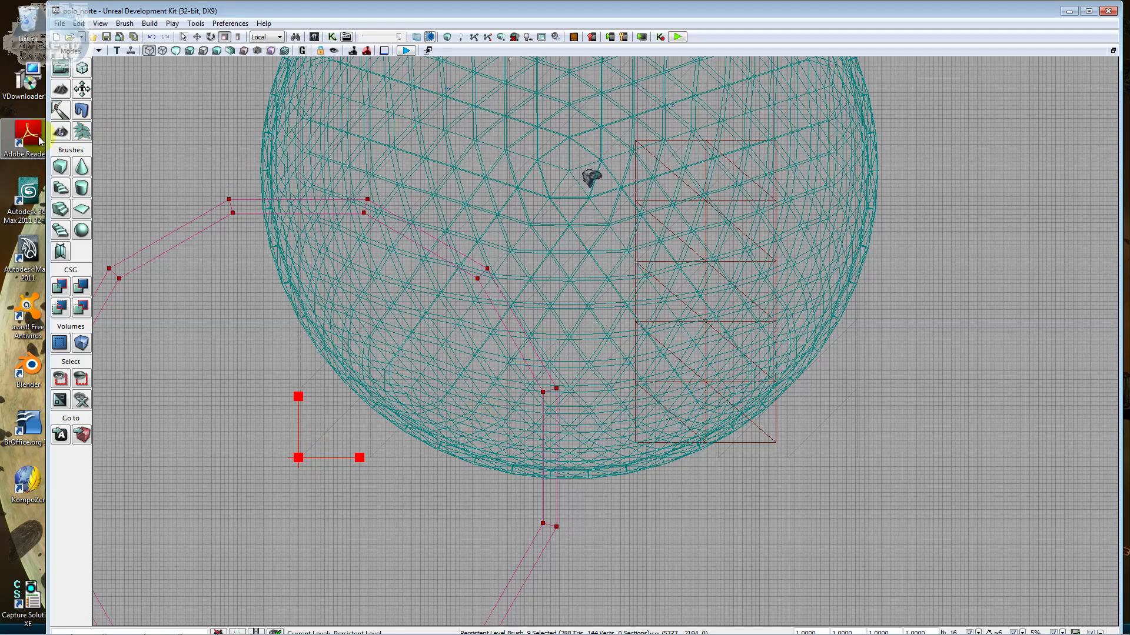
Move the ring brush onto the dome's centre in the top view and restore four viewports.
left_click(198, 37)
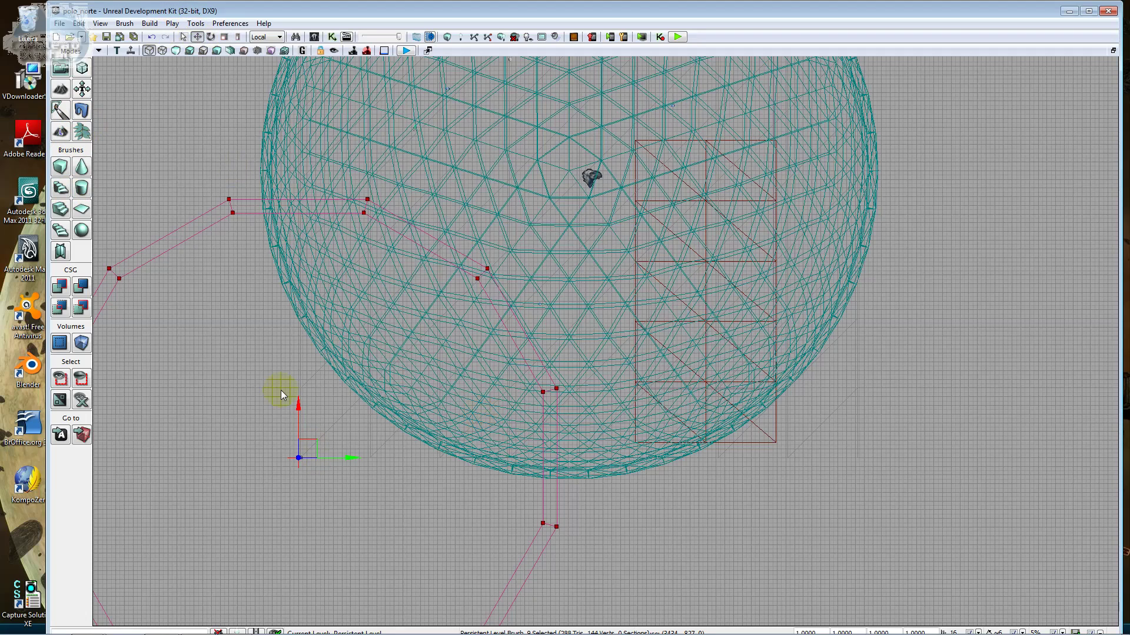
left_click_drag(401, 349, 409, 346)
scroll(408, 346, "down", 3)
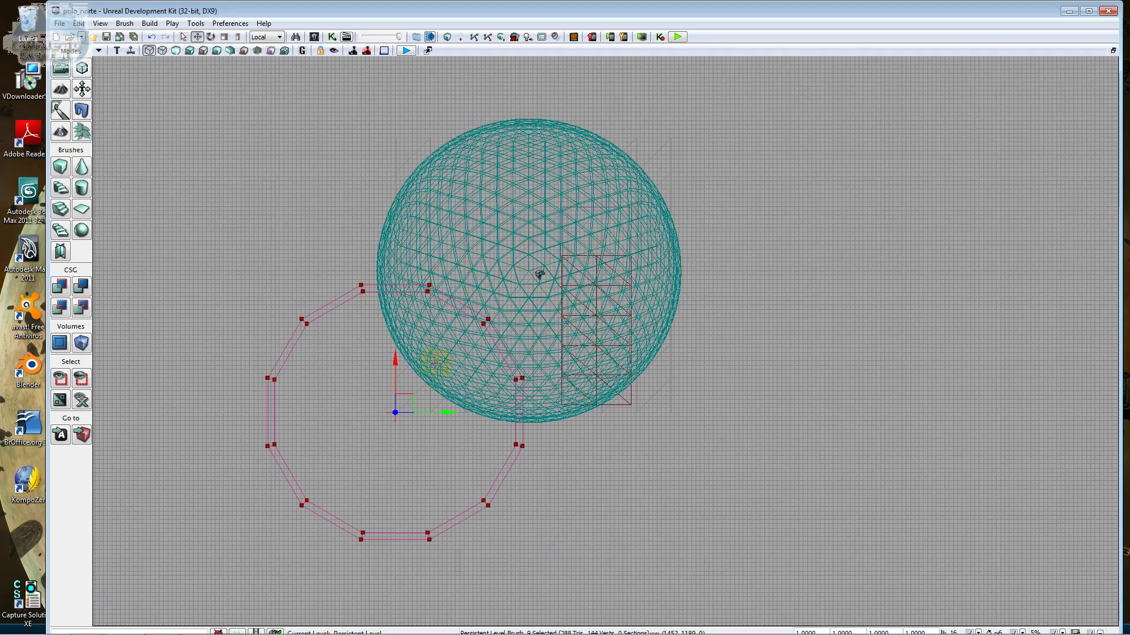
left_click_drag(423, 384, 541, 254)
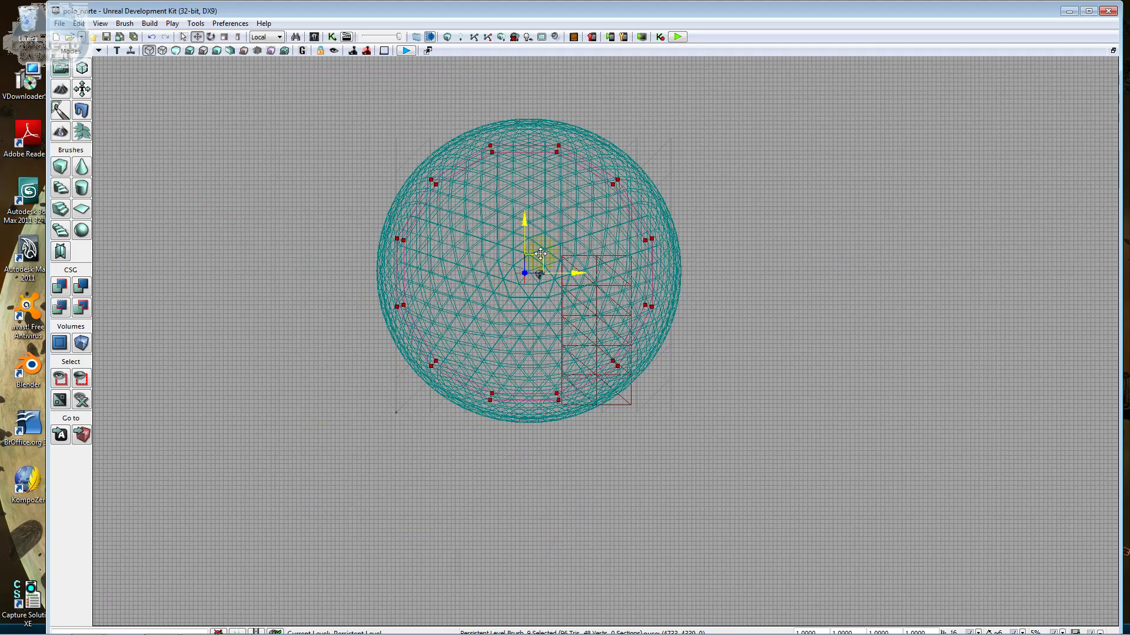
right_click(540, 240)
left_click(565, 246)
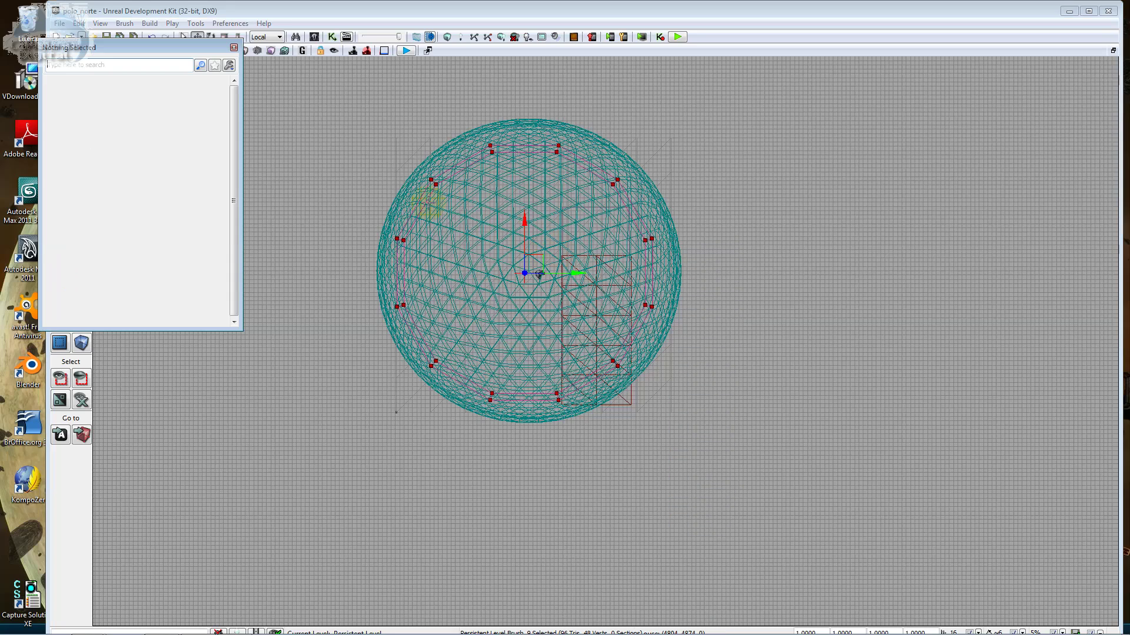
left_click(233, 47)
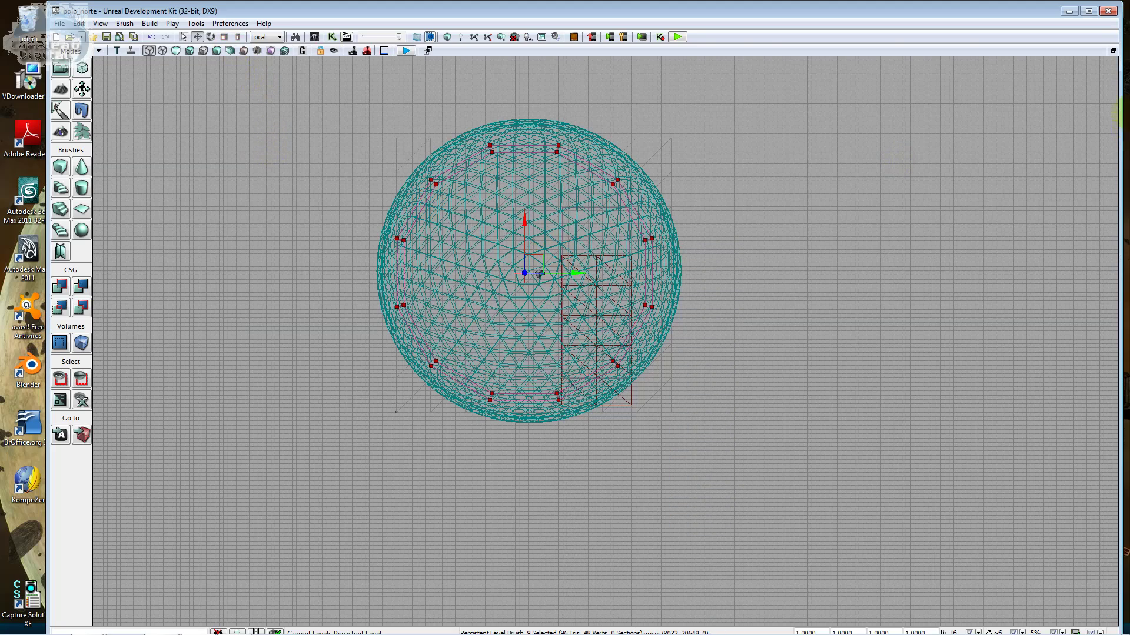
left_click(1113, 51)
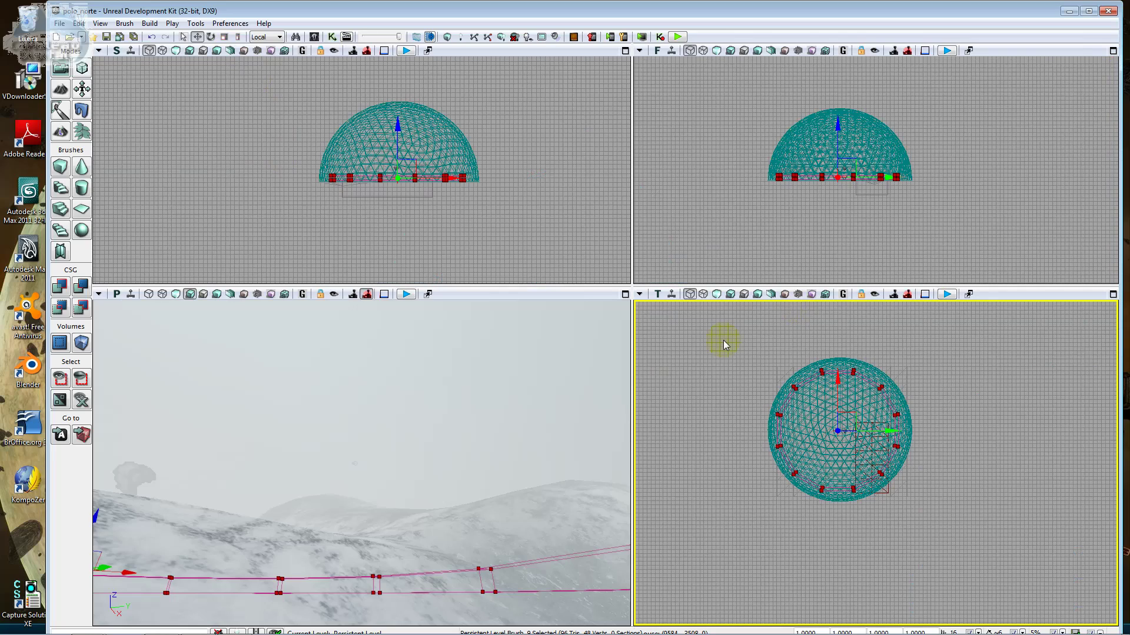
Stretch the ring vertically with Z scaling, raise it slightly, and frame it in 3D.
left_click(238, 36)
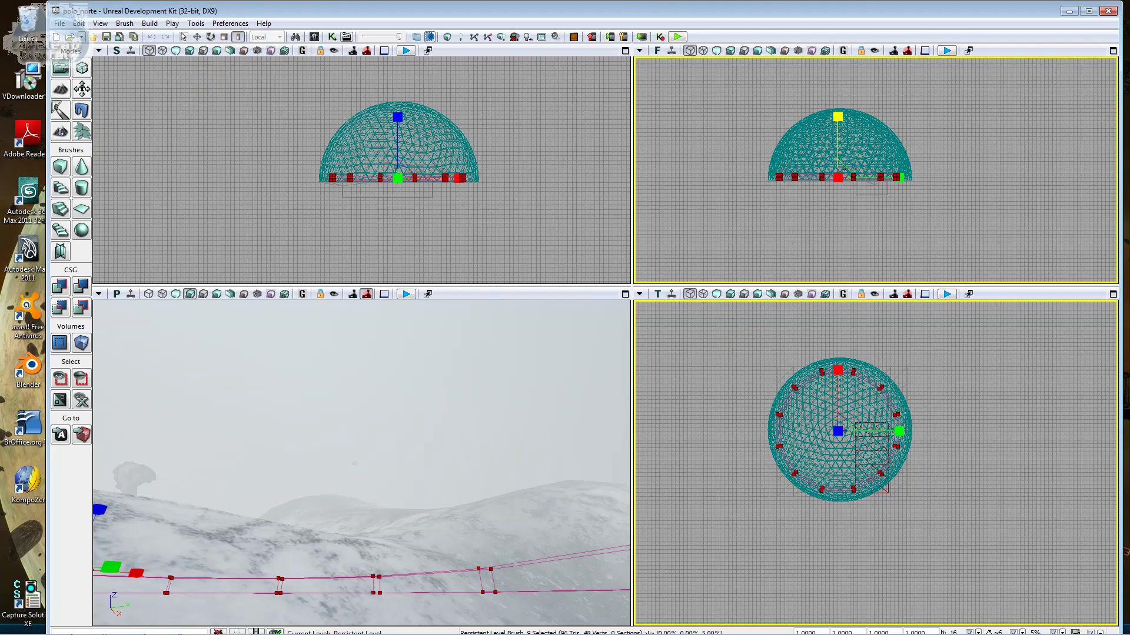
left_click_drag(837, 116, 838, 109)
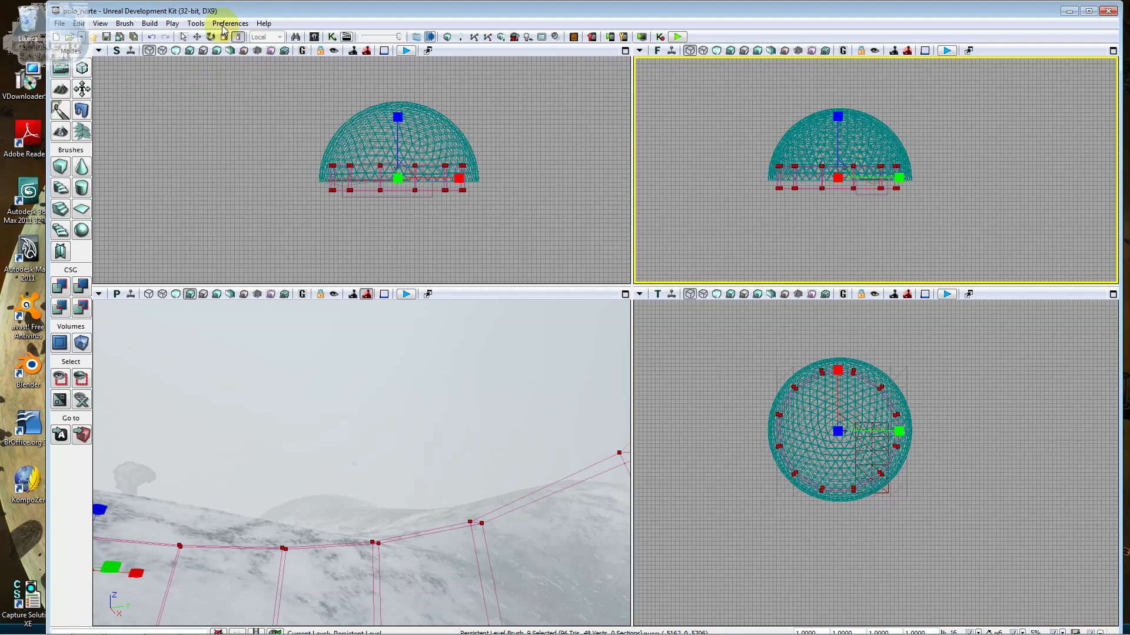
left_click(198, 37)
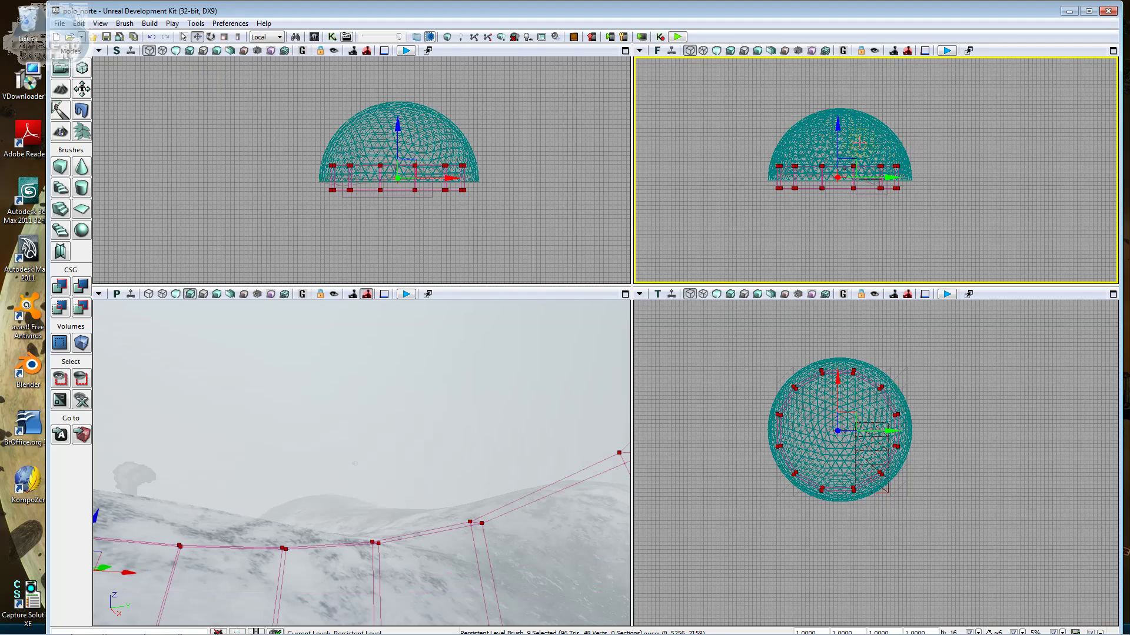
left_click_drag(843, 137, 843, 128)
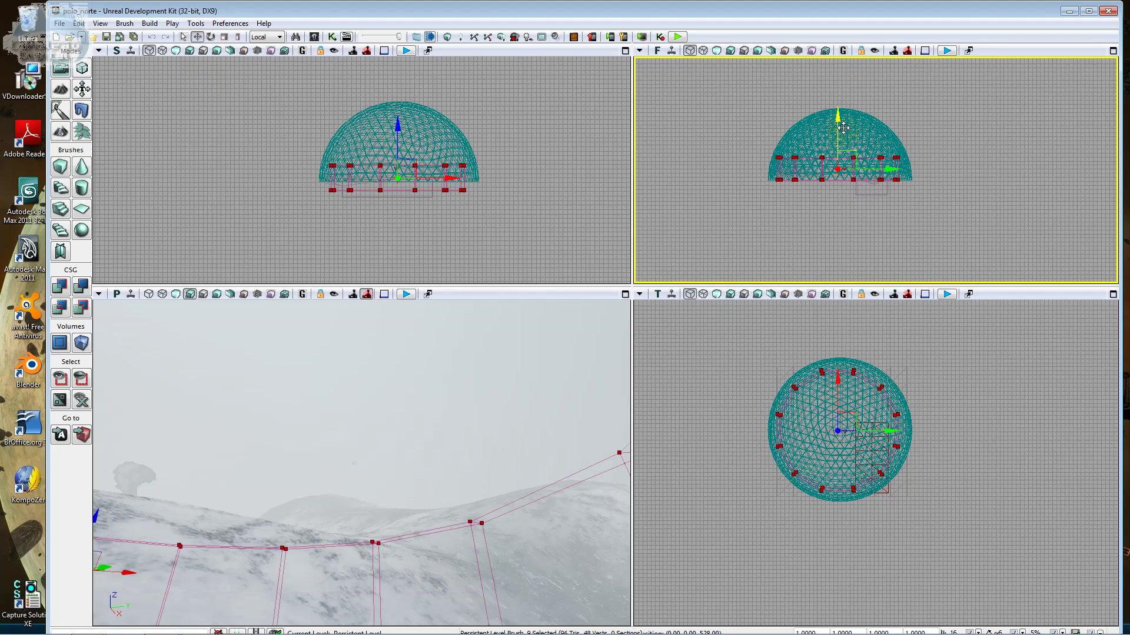
mouse_move(390, 618)
right_mouse_down()
mouse_move(390, 530)
mouse_move(390, 599)
right_mouse_up()
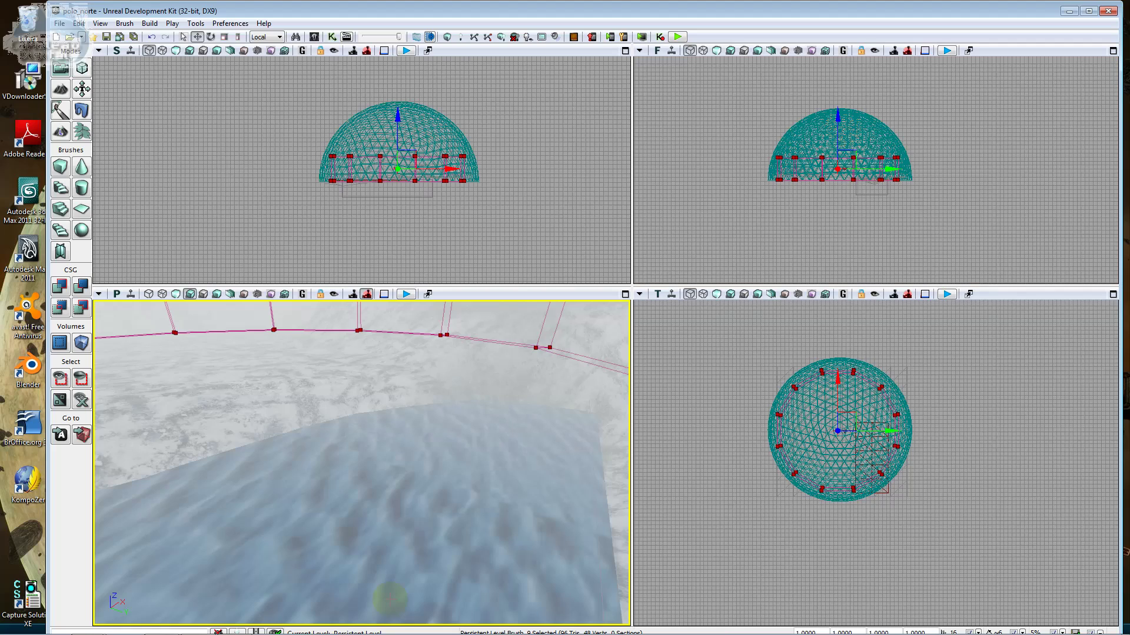
left_click_drag(389, 599, 389, 599)
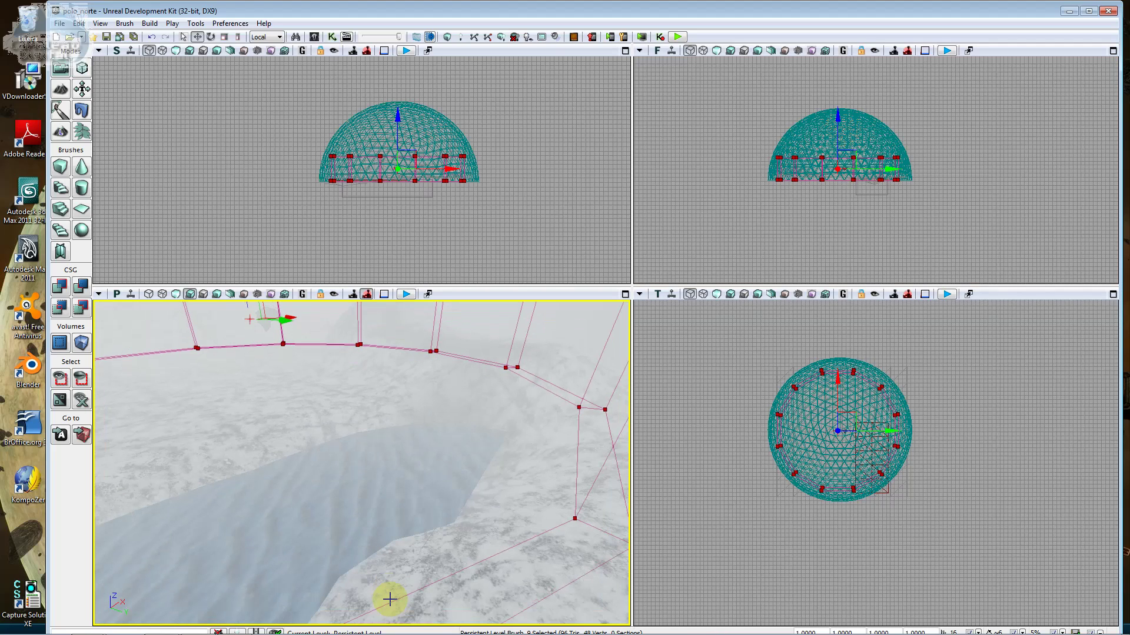
left_click_drag(399, 542, 399, 542)
left_click_drag(300, 494, 300, 495)
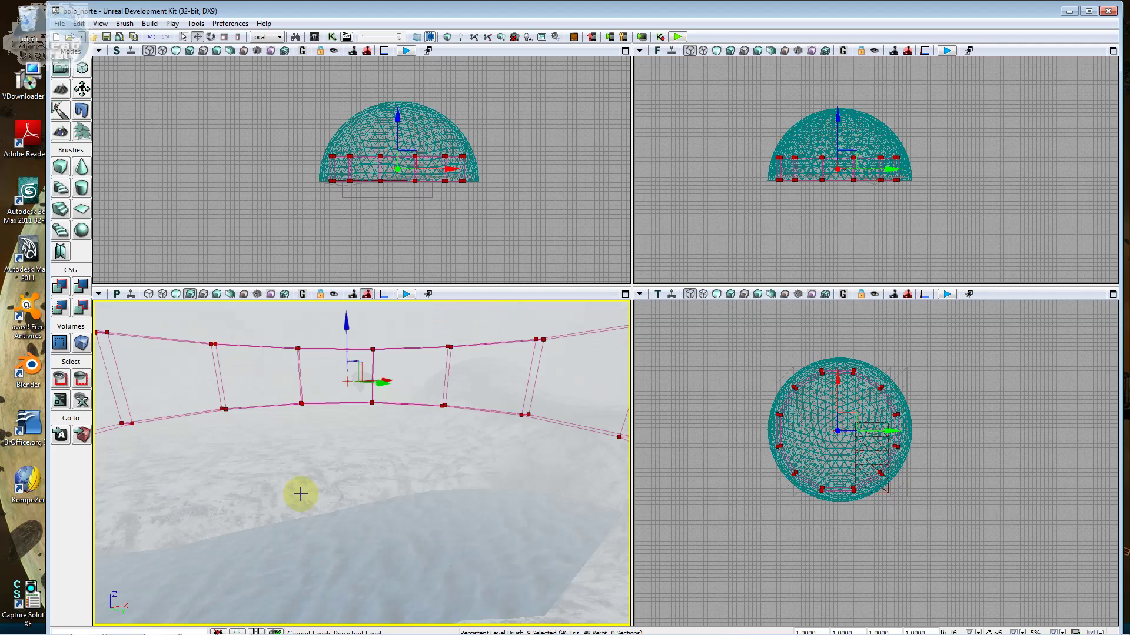
left_click_drag(300, 494, 300, 494)
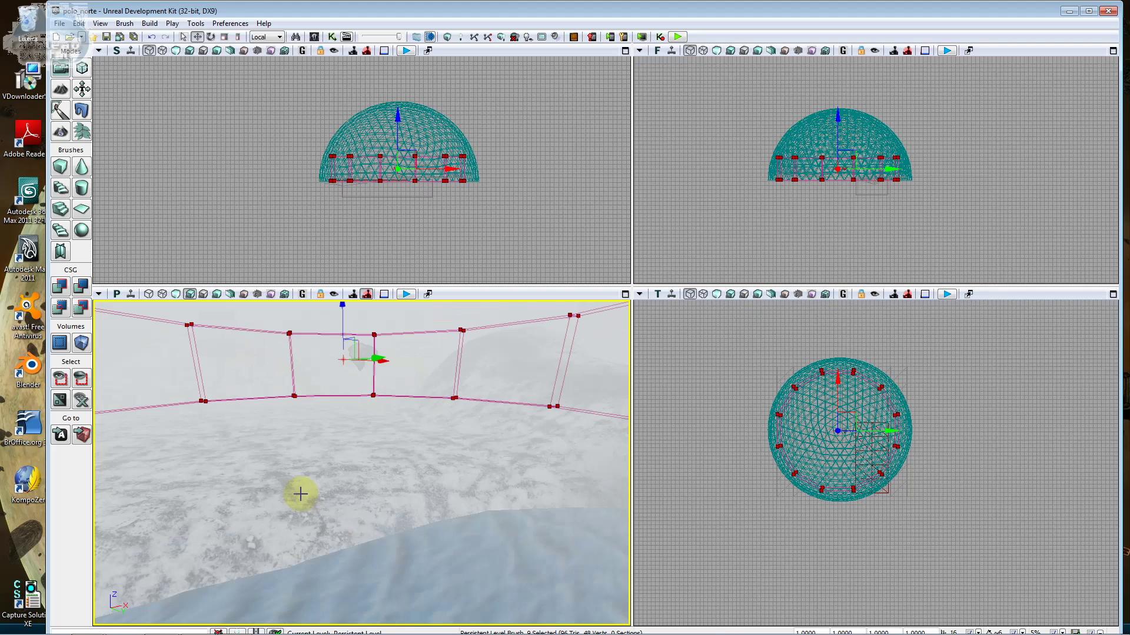
Add a BlockingVolume from the cylinder brush and reset the builder brush to a cube.
right_click(83, 345)
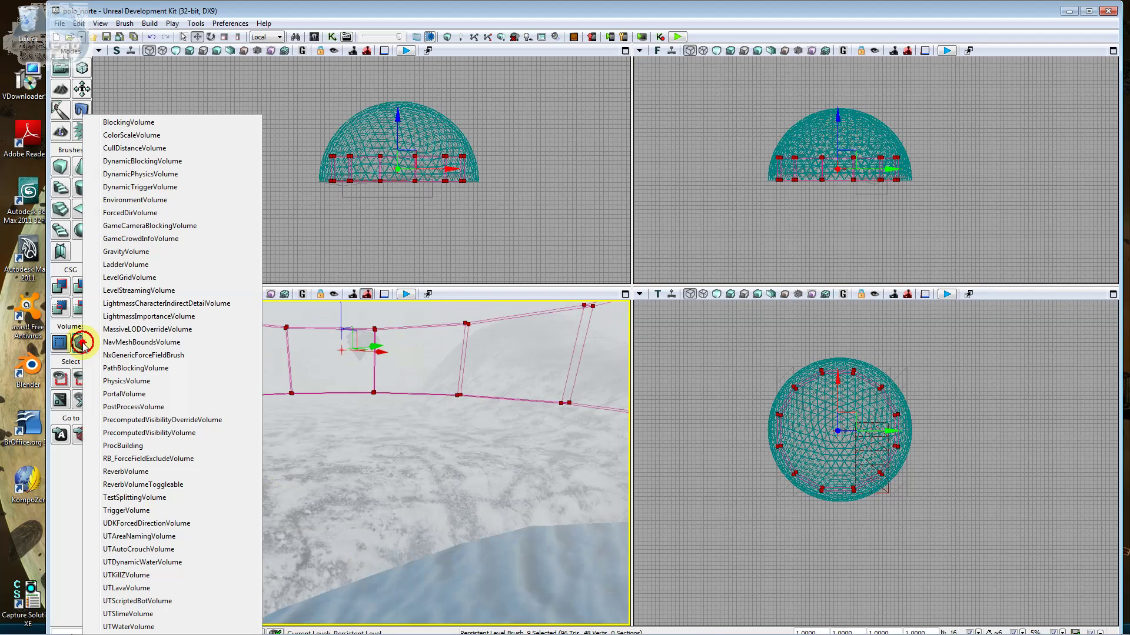
left_click(147, 125)
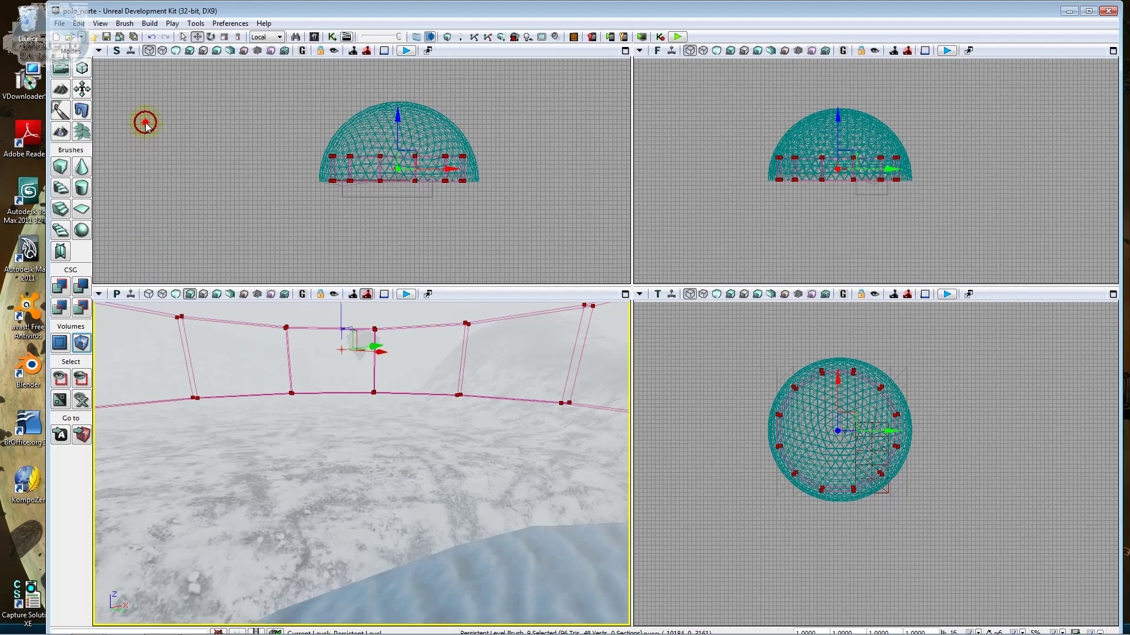
left_click(61, 168)
left_click(679, 400)
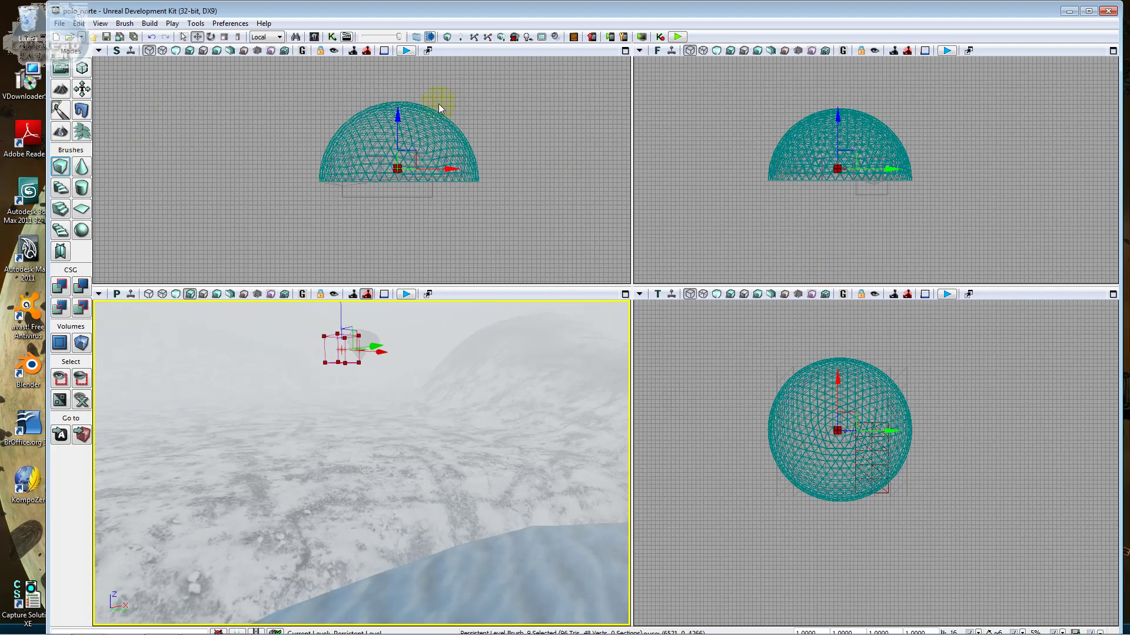
left_click(389, 193)
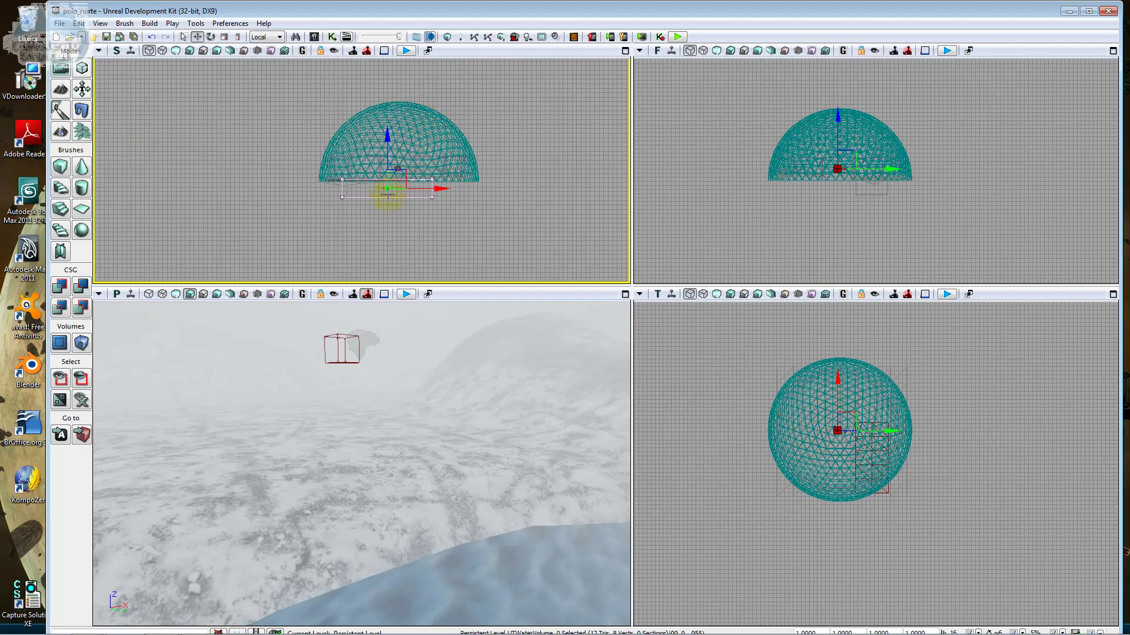
Find BlockingVolume_0 with Search For Actors and centre the views on it.
left_click(295, 36)
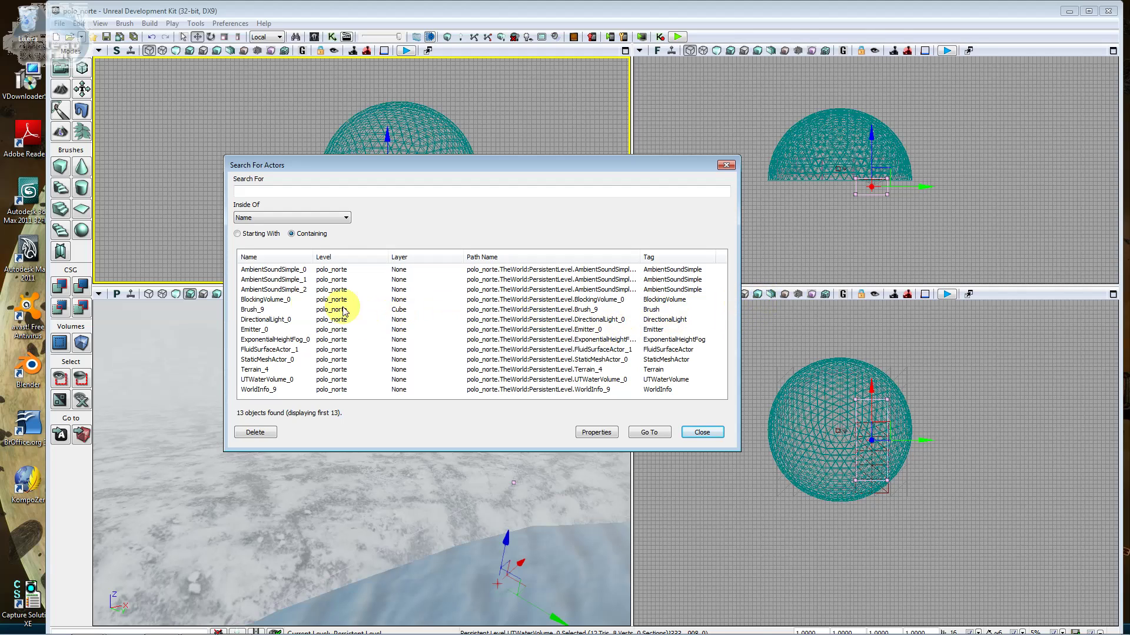
left_click(271, 299)
left_click(649, 433)
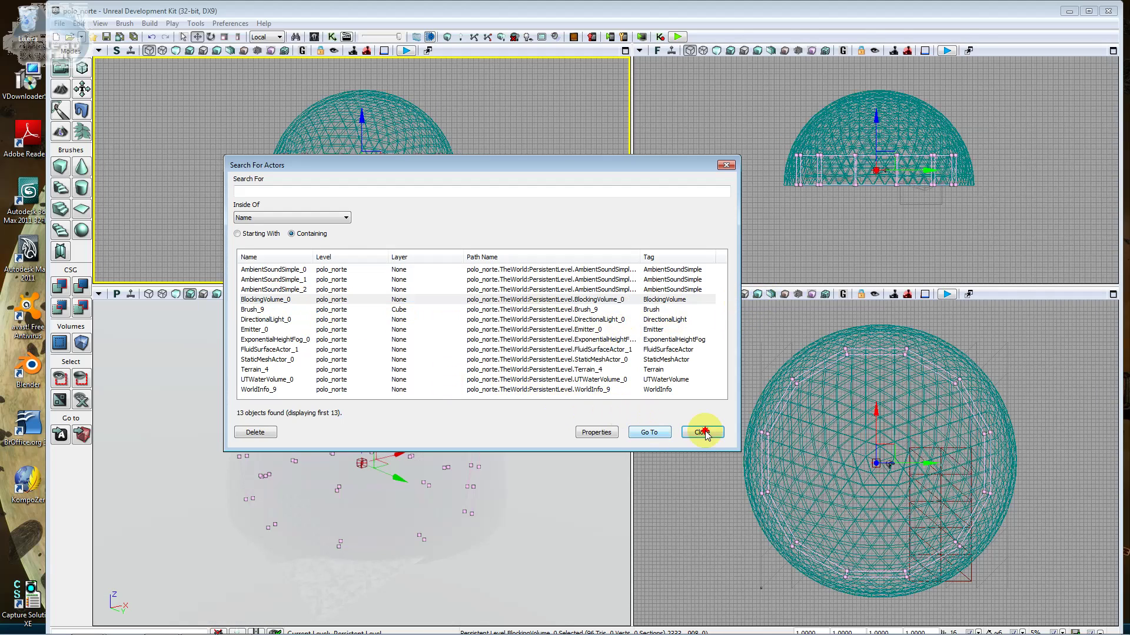
left_click(703, 433)
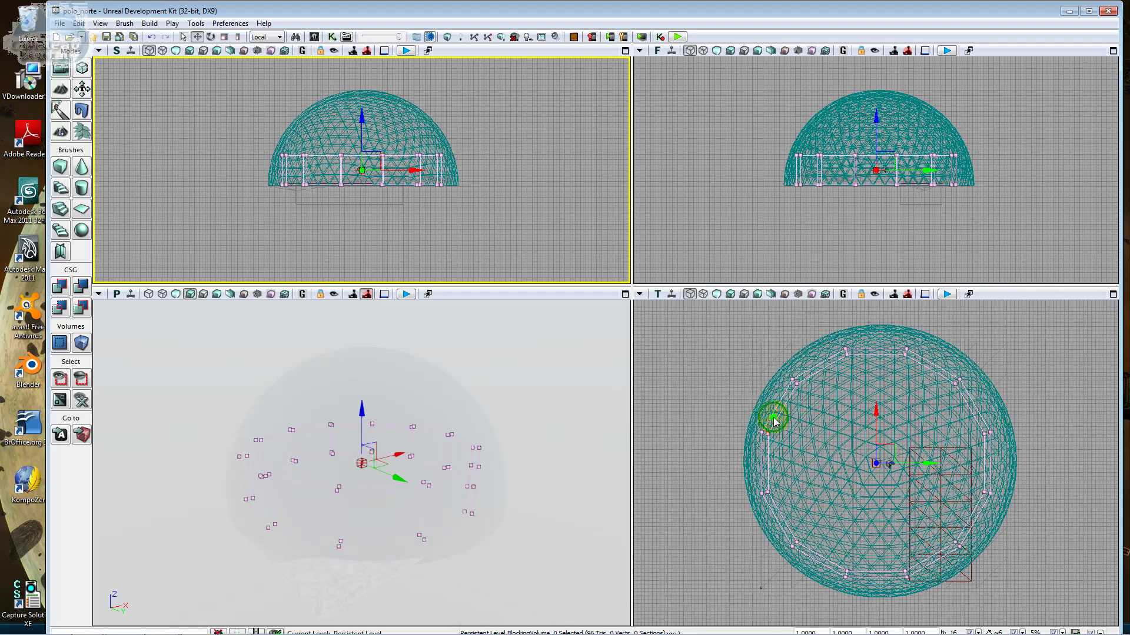
right_click(773, 417)
Open BlockingVolume_0's properties and scroll to its lighting options.
left_click(831, 222)
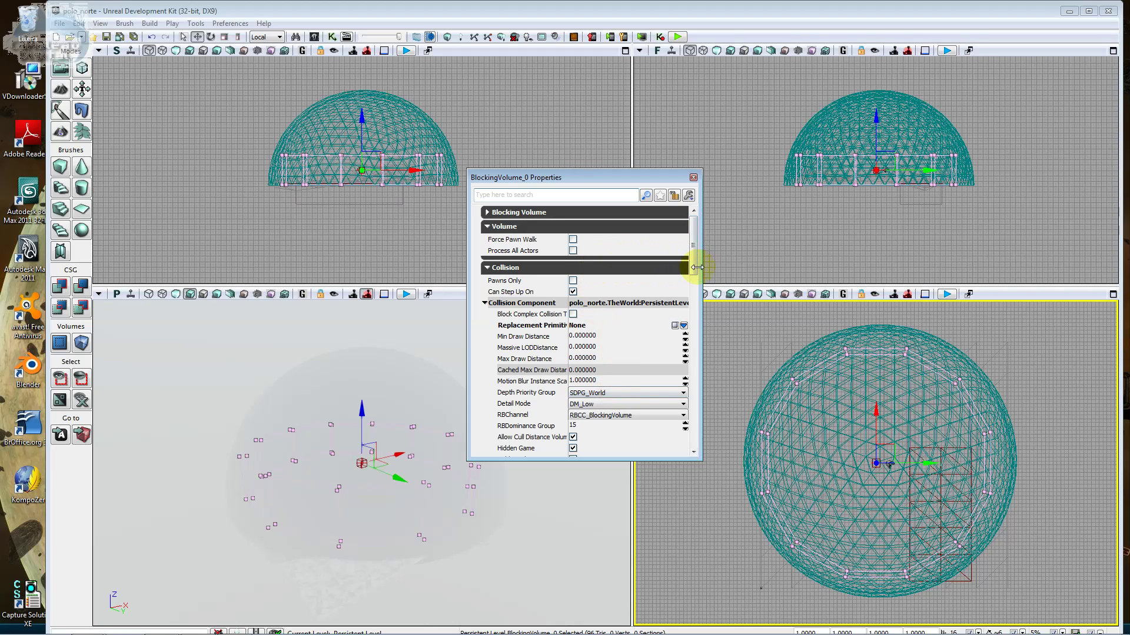
left_click_drag(701, 263, 699, 263)
scroll(682, 285, "down", 4)
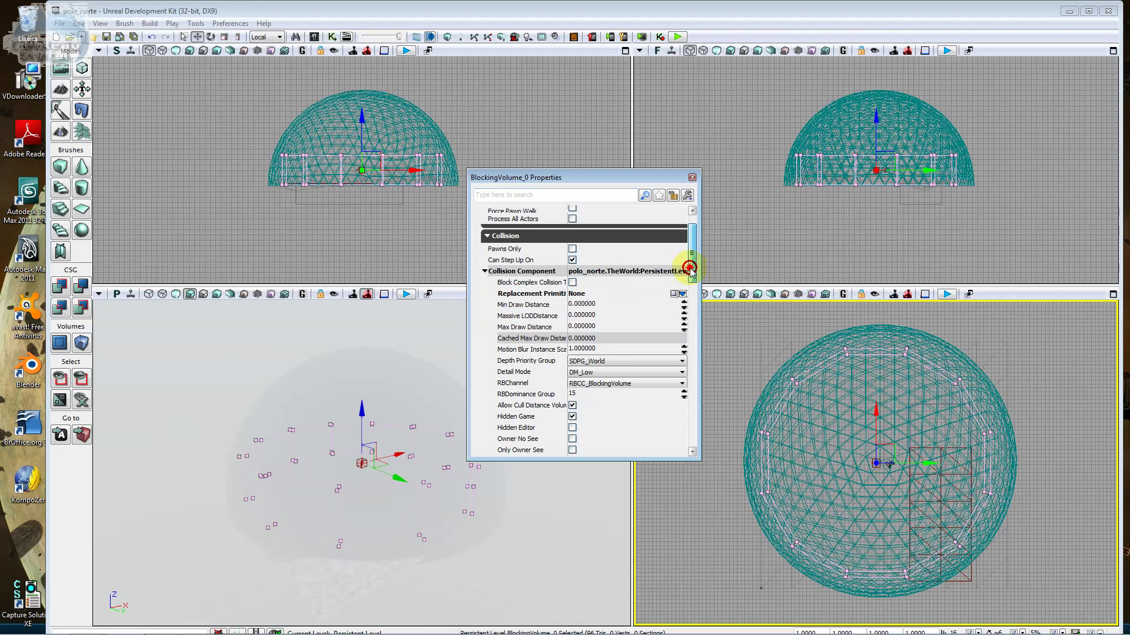
scroll(675, 285, "up", 1)
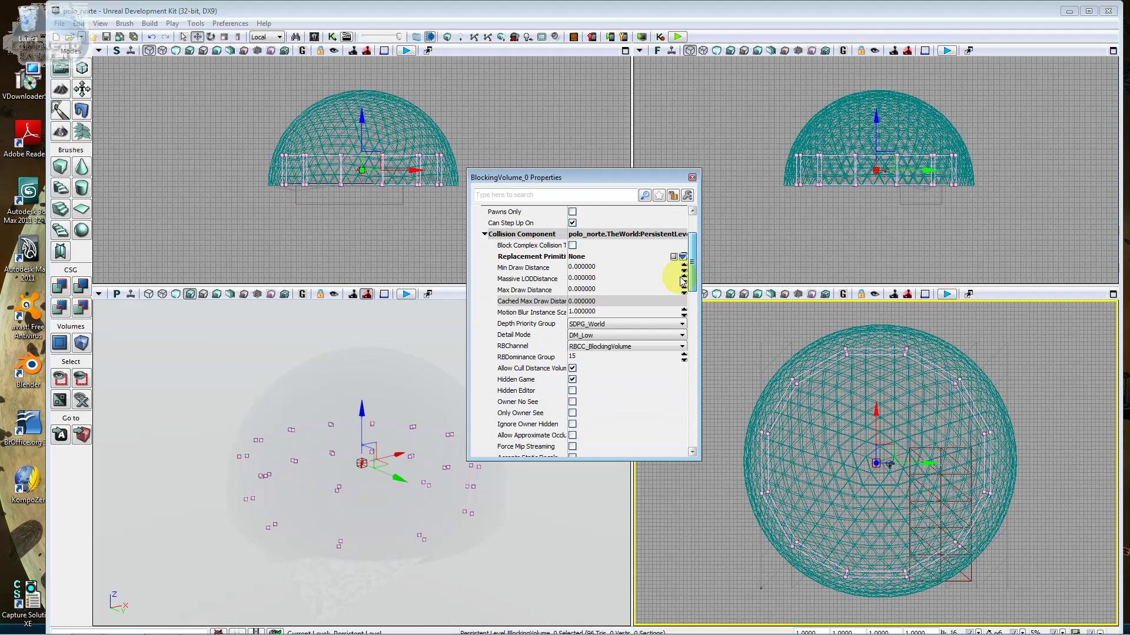
scroll(676, 306, "down", 6)
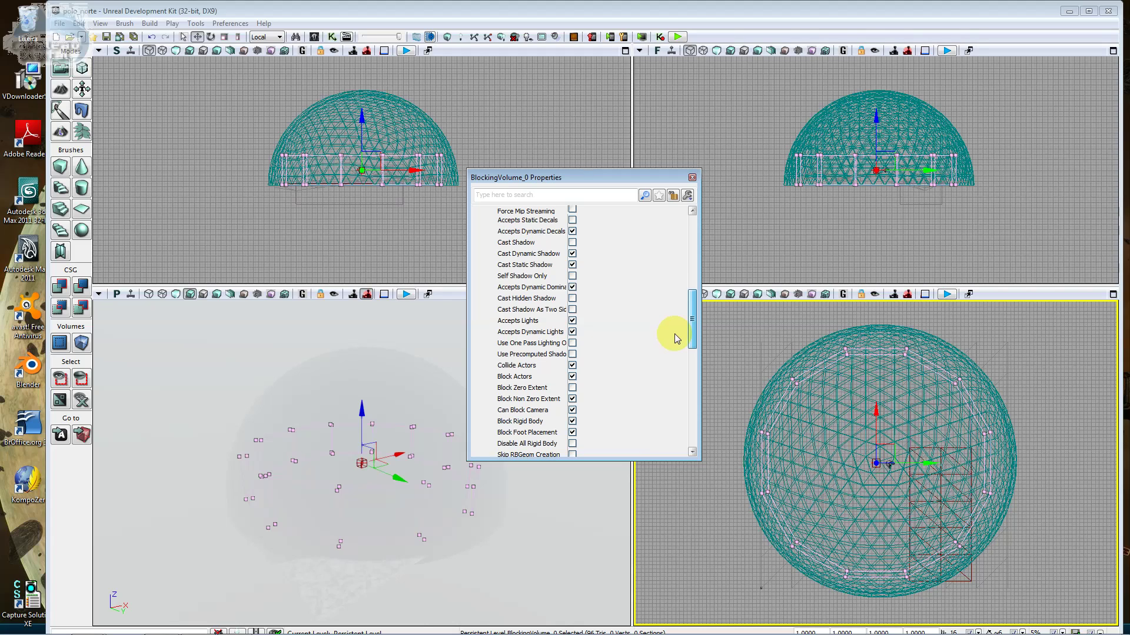
scroll(675, 333, "up", 1)
scroll(676, 333, "up", 1)
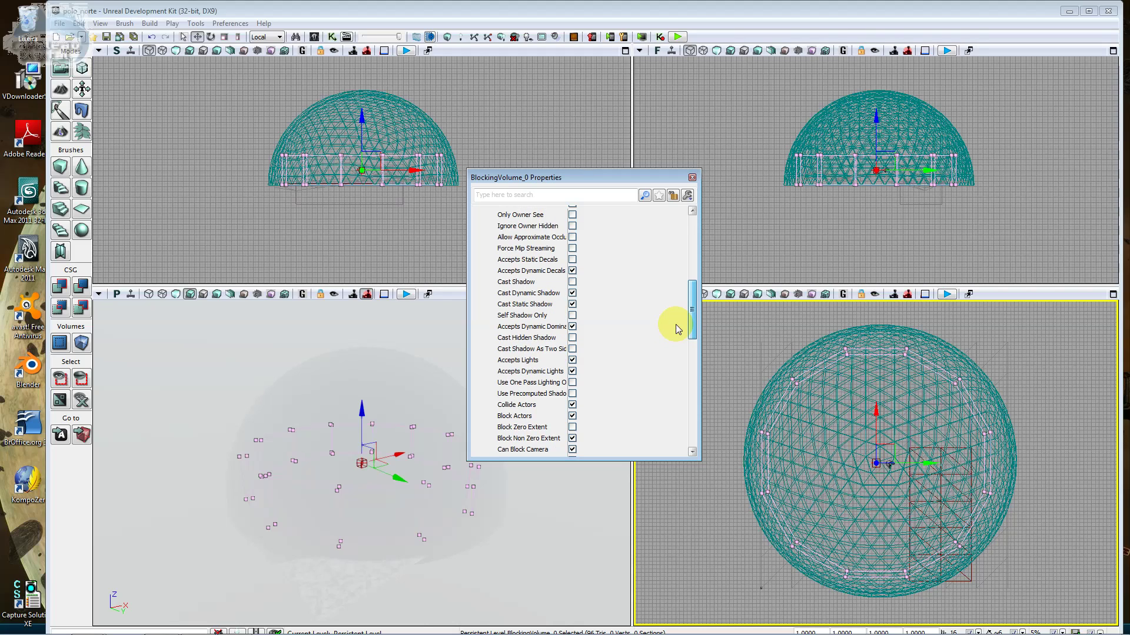
scroll(676, 321, "up", 1)
scroll(676, 312, "up", 1)
scroll(676, 305, "up", 1)
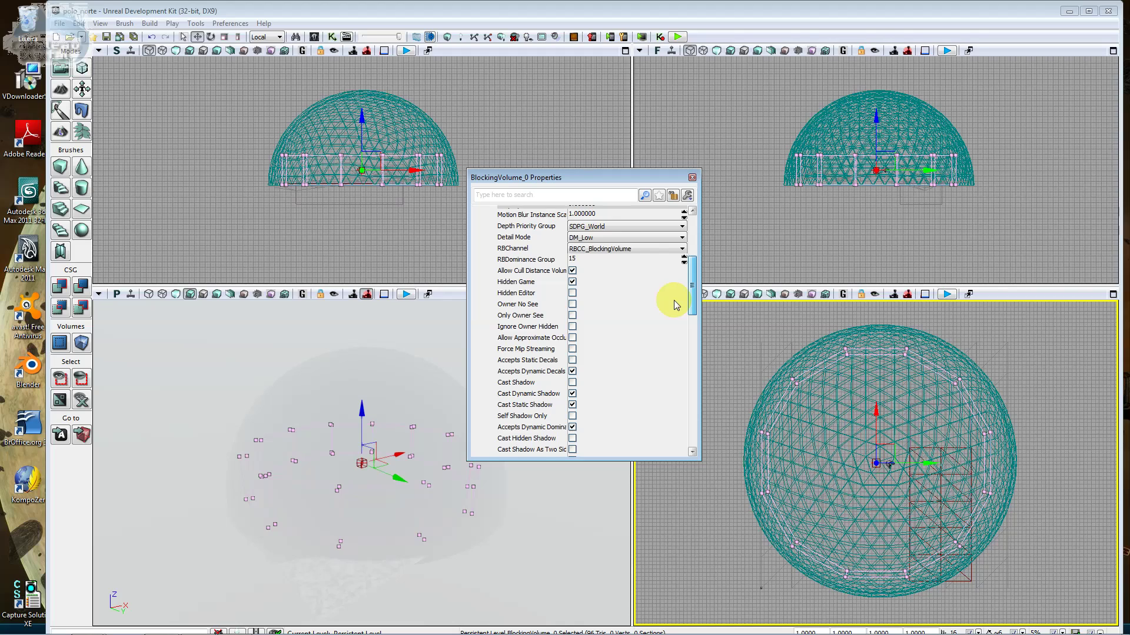
scroll(673, 304, "down", 1)
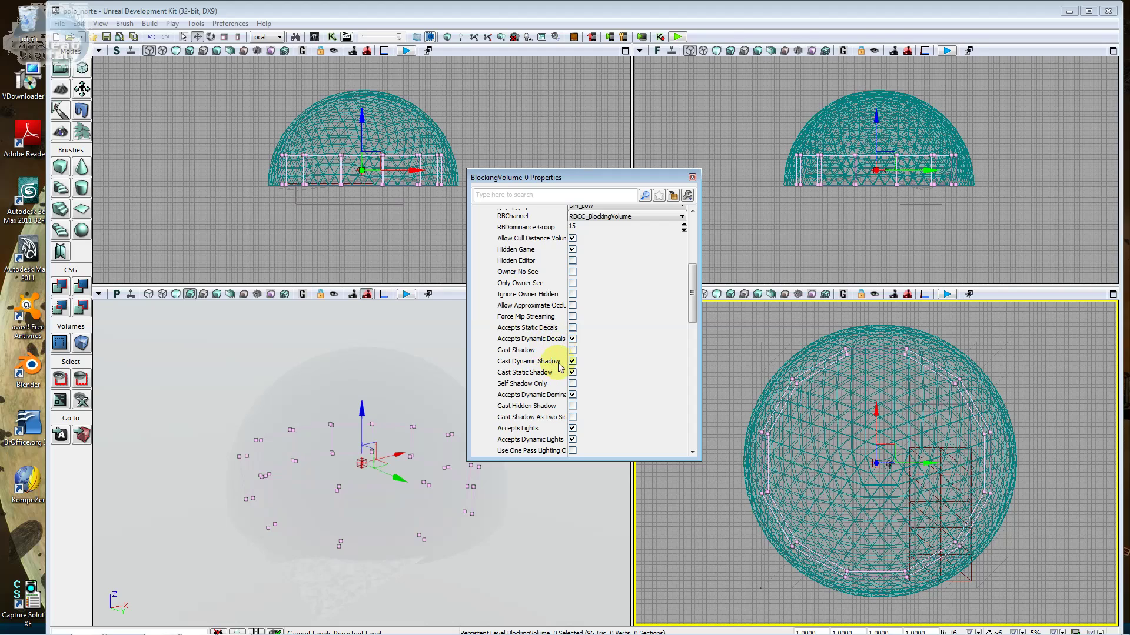
Enable Accepts Dynamic Dominance and Self Shadow Only; disable Accepts Lights and Accepts Dynamic Lights.
left_click(572, 393)
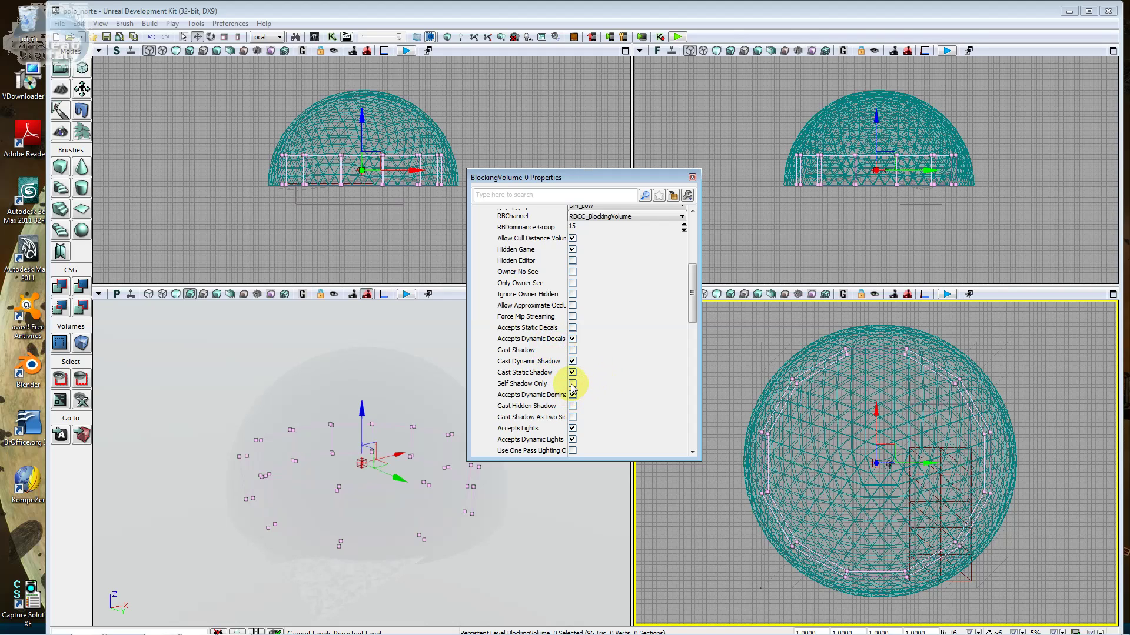
left_click(572, 384)
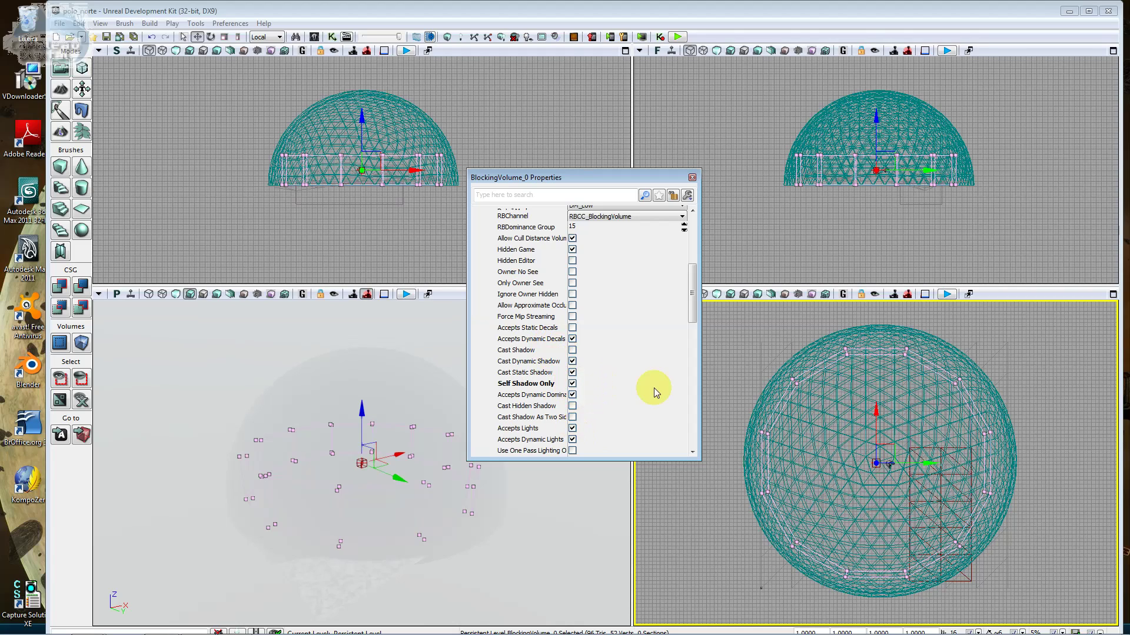
left_click(572, 429)
left_click(572, 440)
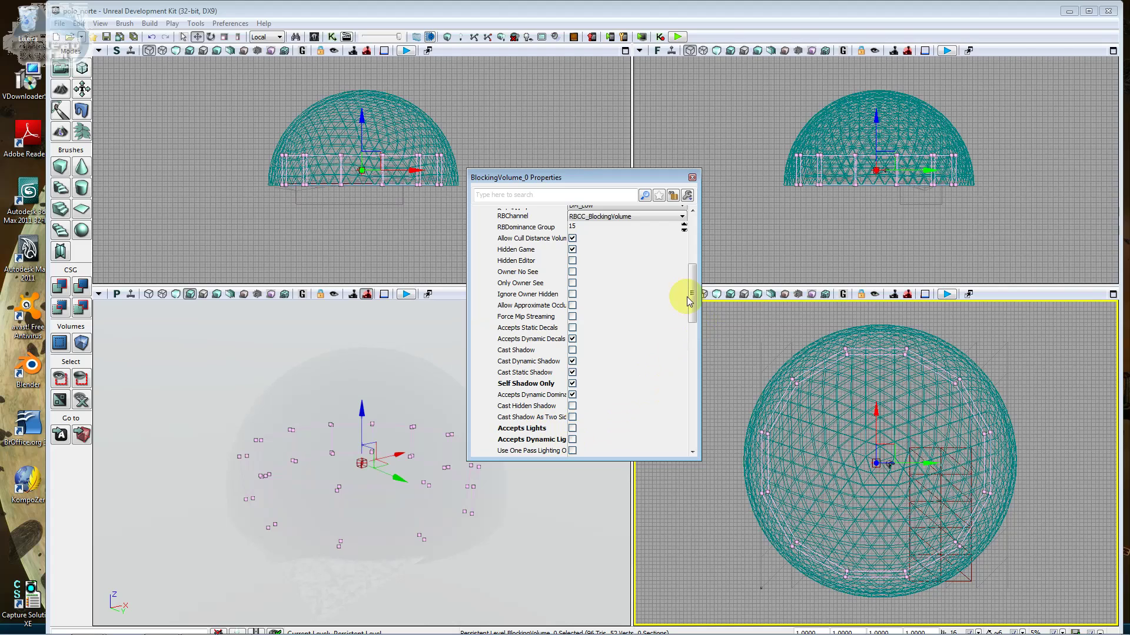
left_click_drag(692, 298, 693, 424)
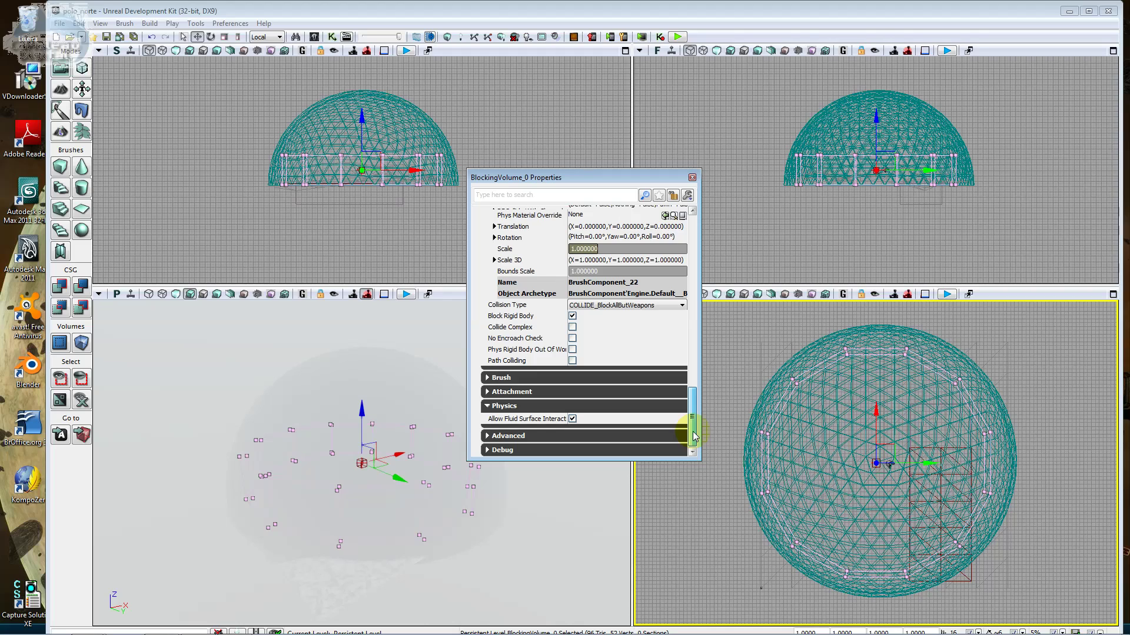
left_click_drag(695, 436, 700, 255)
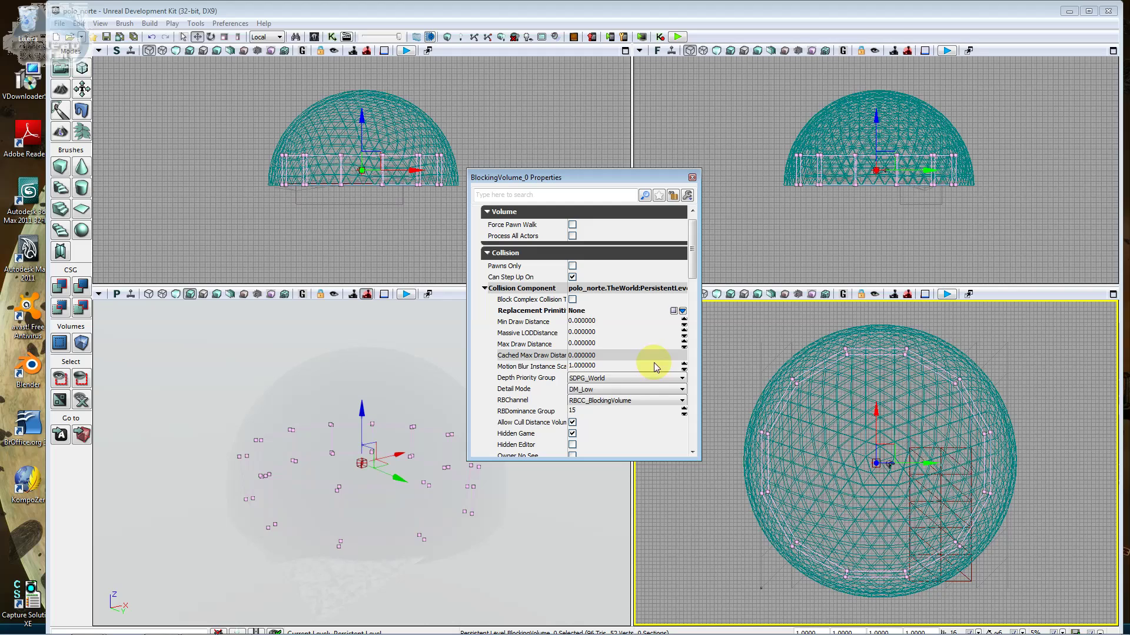
Keep RBChannel at RBCC_BlockingVolume and set Collision Type to COLLIDE_BlockAll.
left_click(664, 403)
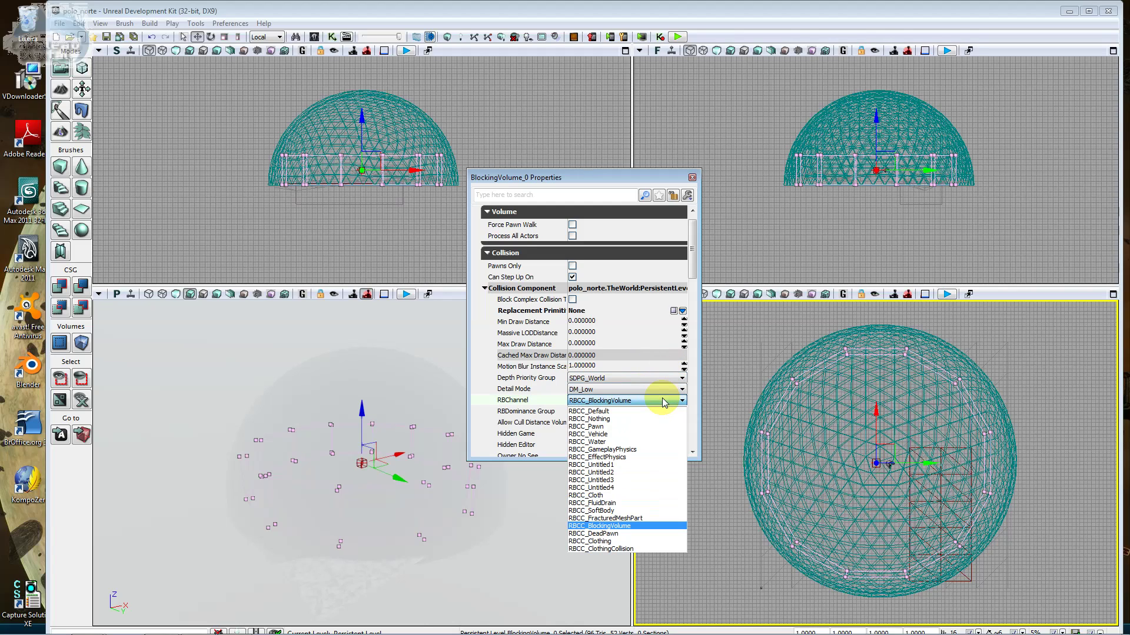
left_click(663, 400)
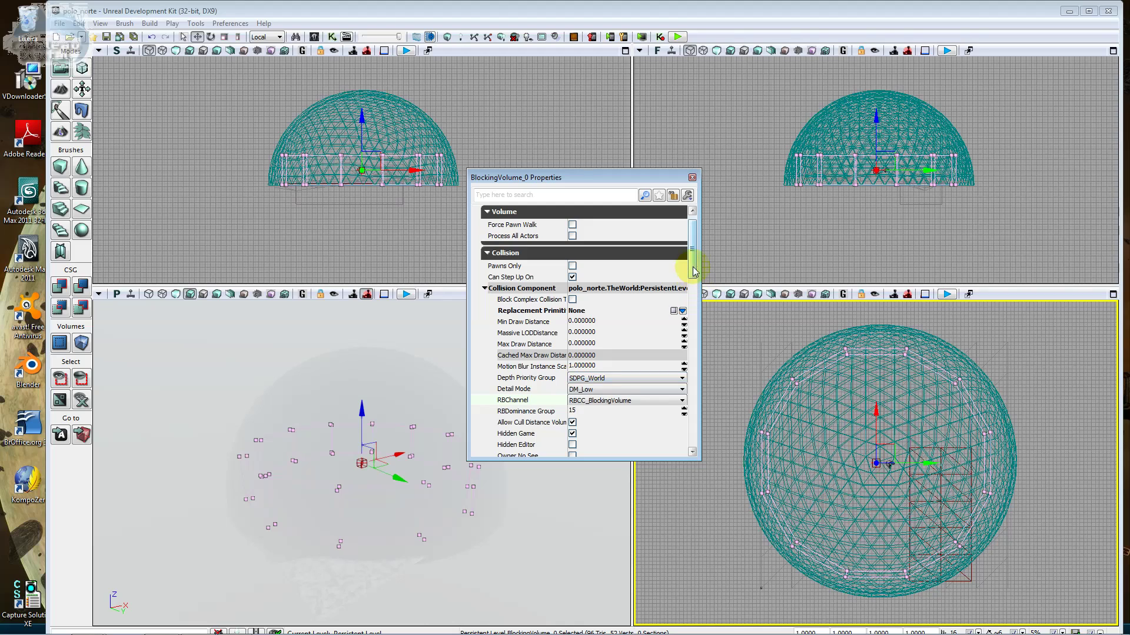
left_click_drag(695, 264, 705, 422)
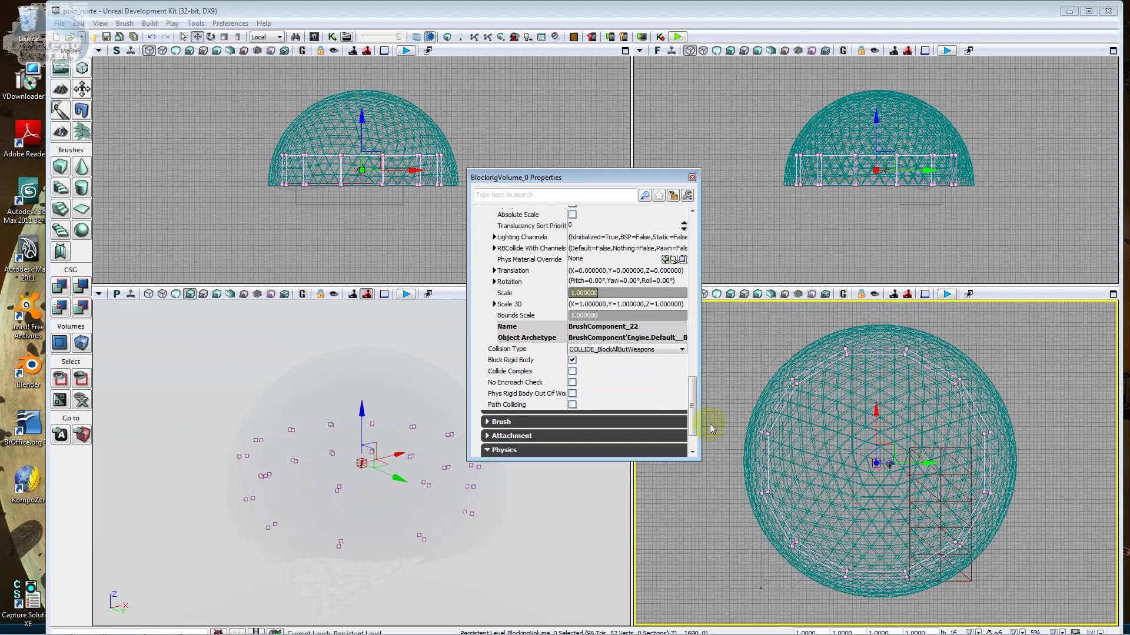
key("alt+Tab")
key("Tab")
key("Tab")
key("Tab")
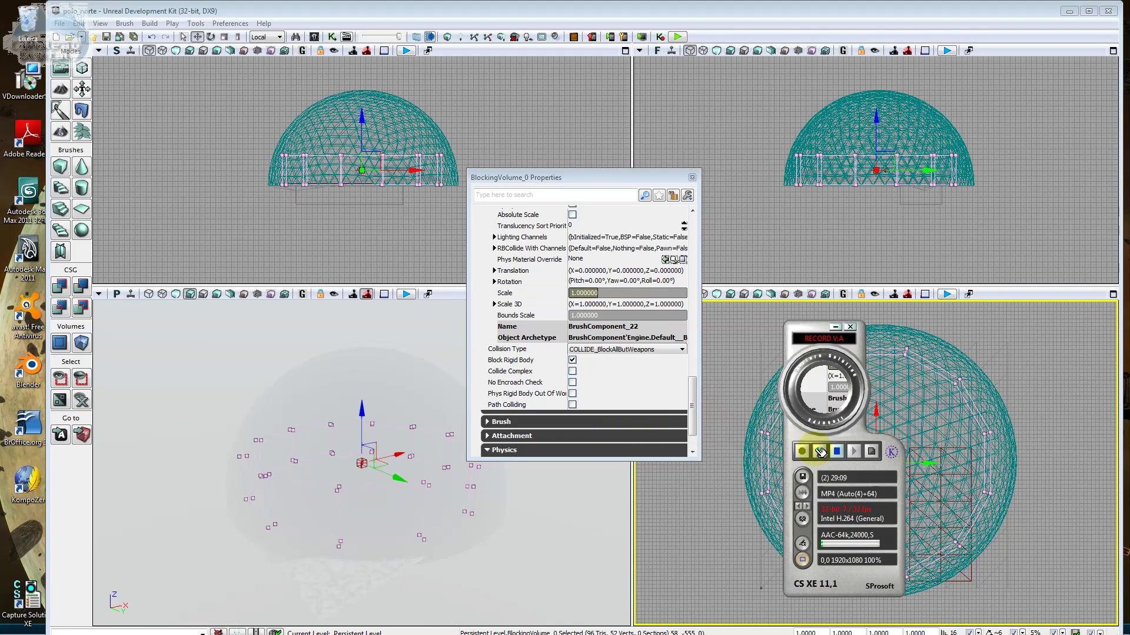
left_click(835, 328)
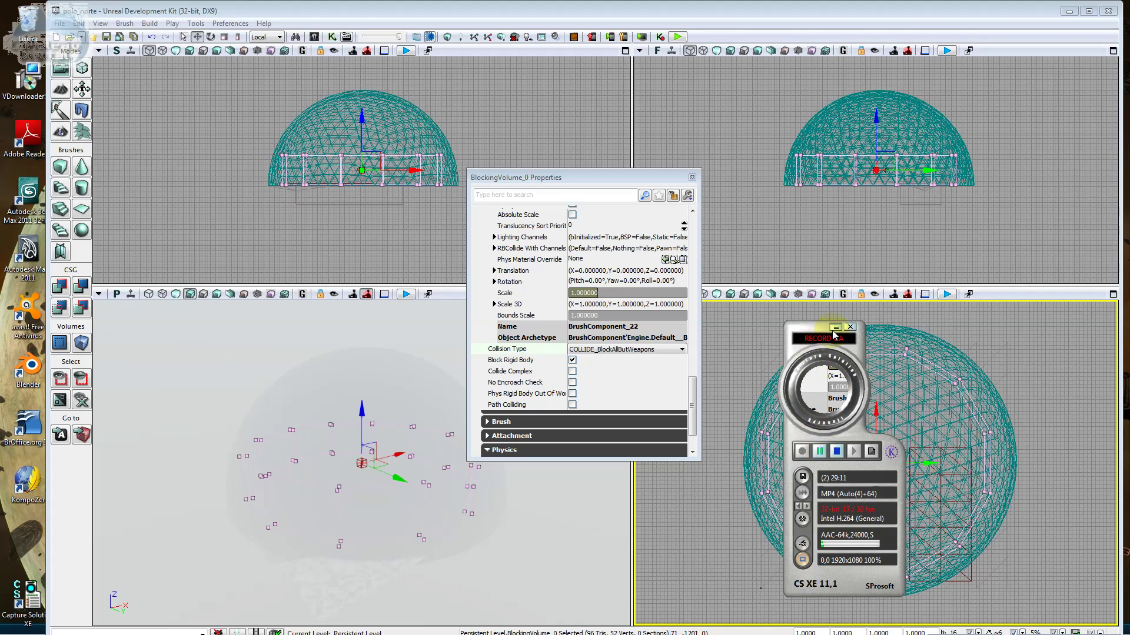
left_click(614, 351)
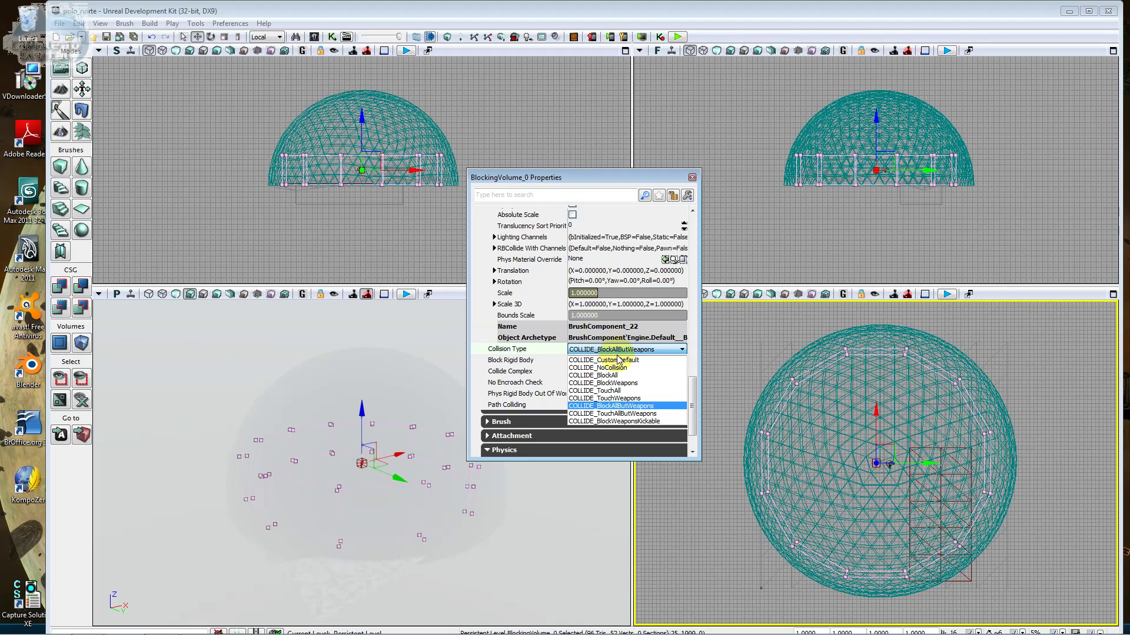
left_click(627, 374)
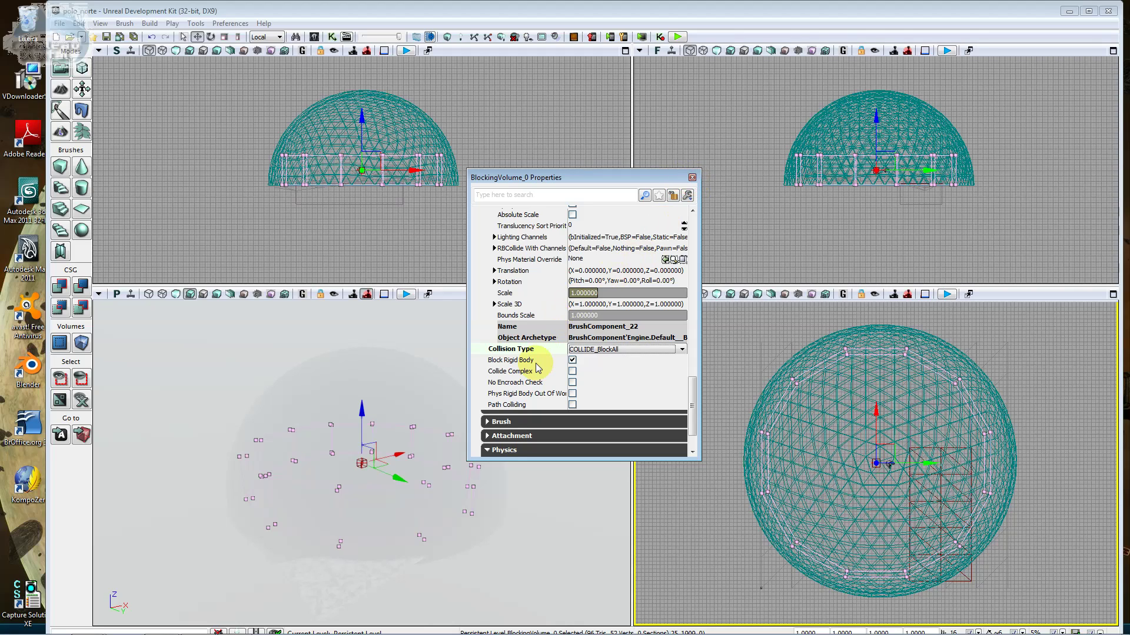
Close the blocking volume's properties and frame the selection in the perspective view.
left_click(692, 177)
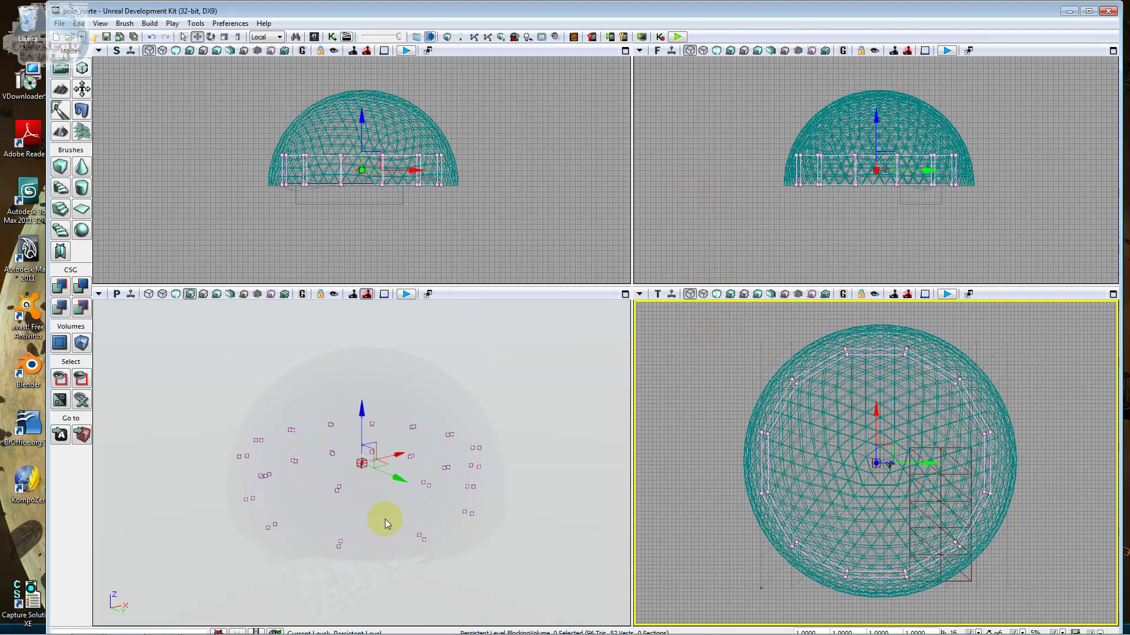
scroll(383, 518, "up", 3)
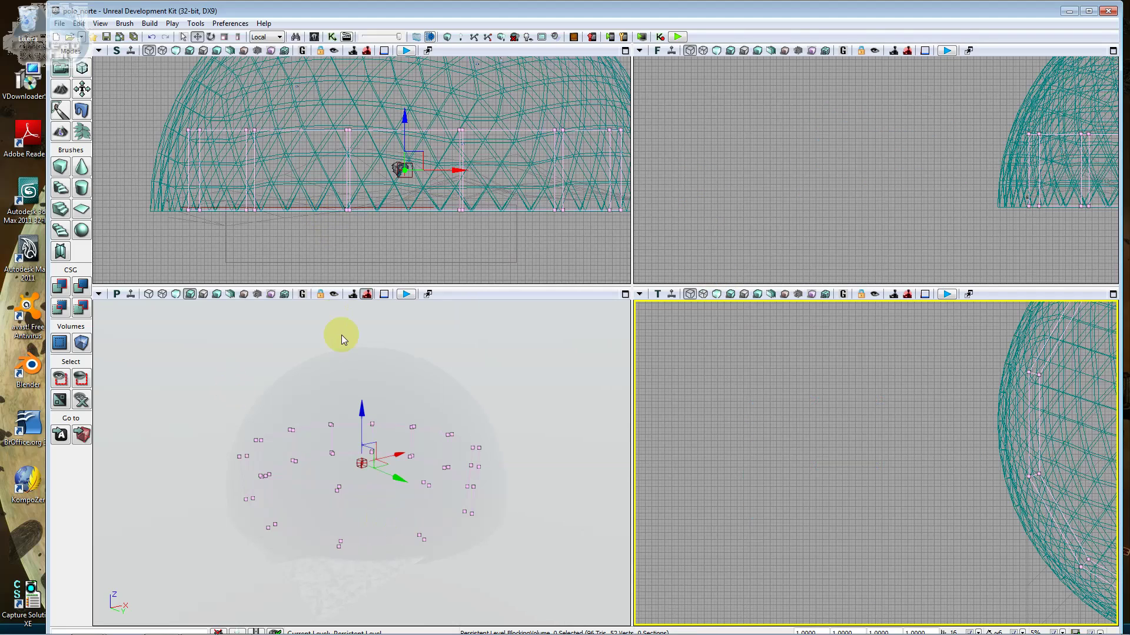
scroll(340, 336, "up", 5)
scroll(365, 439, "up", 2)
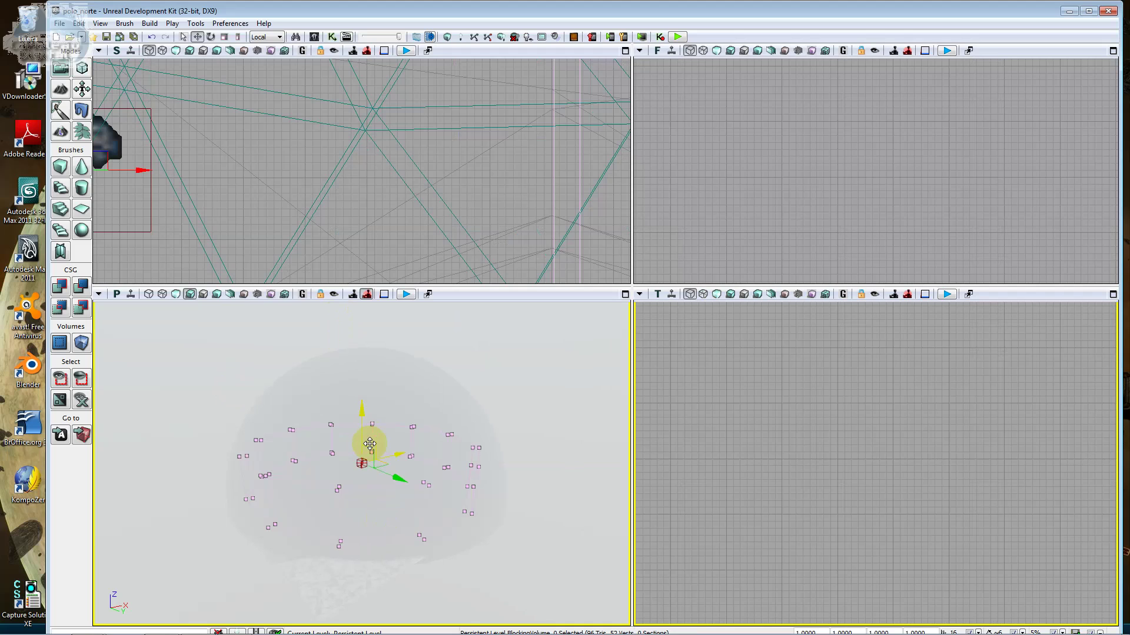
left_click(61, 436)
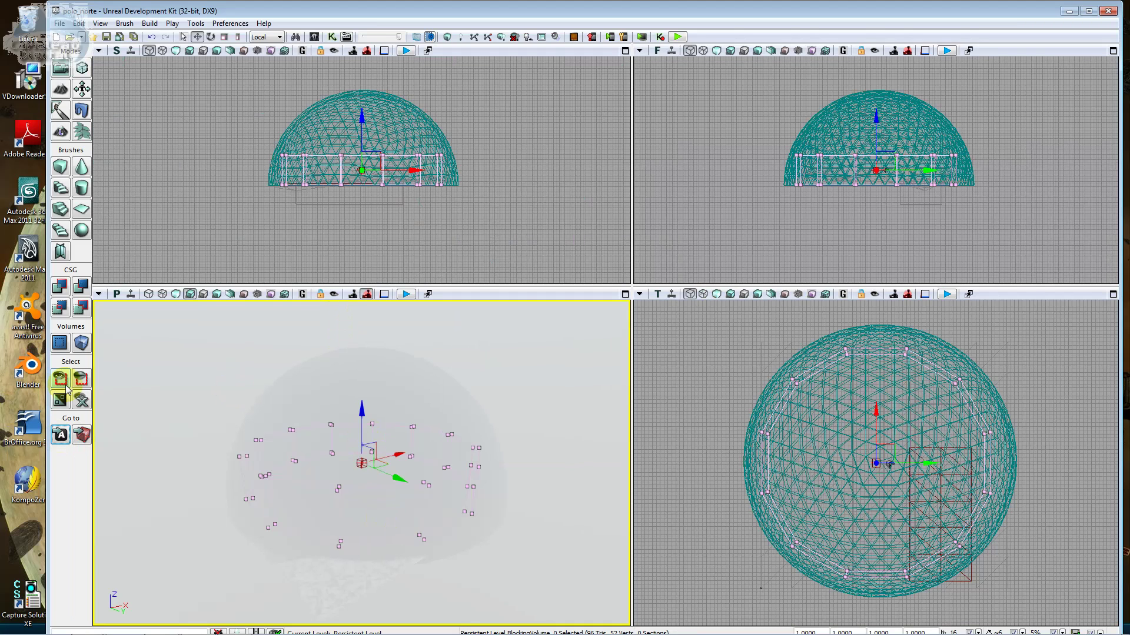
left_click(182, 388)
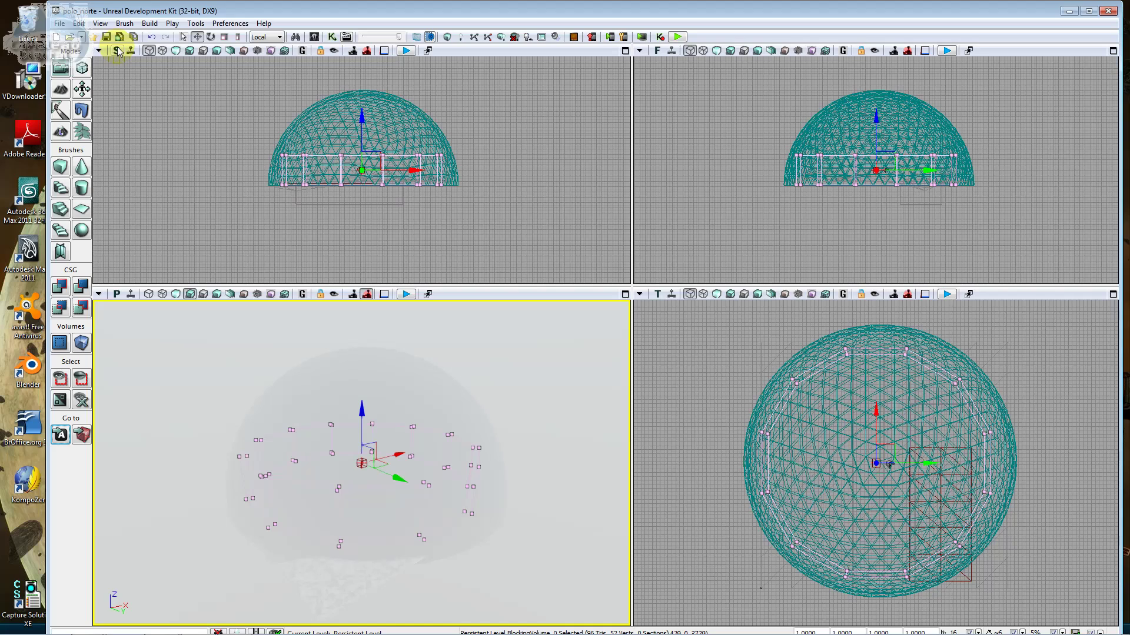
Centre the views on Emitter_0 via Search For Actors and launch Play In Editor.
left_click(295, 37)
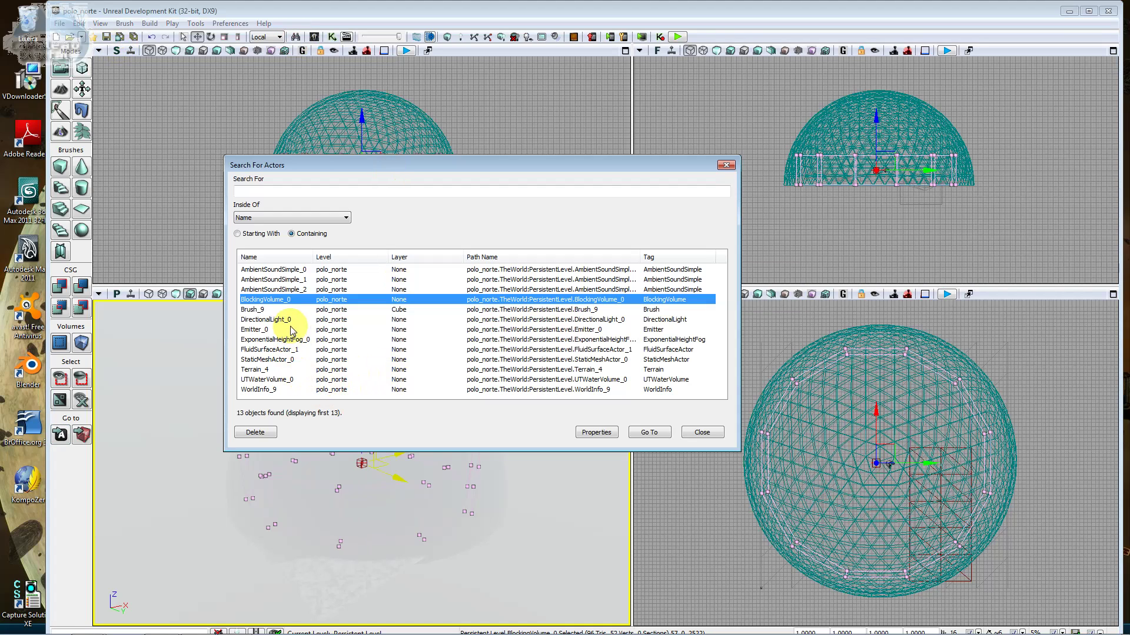
left_click(259, 329)
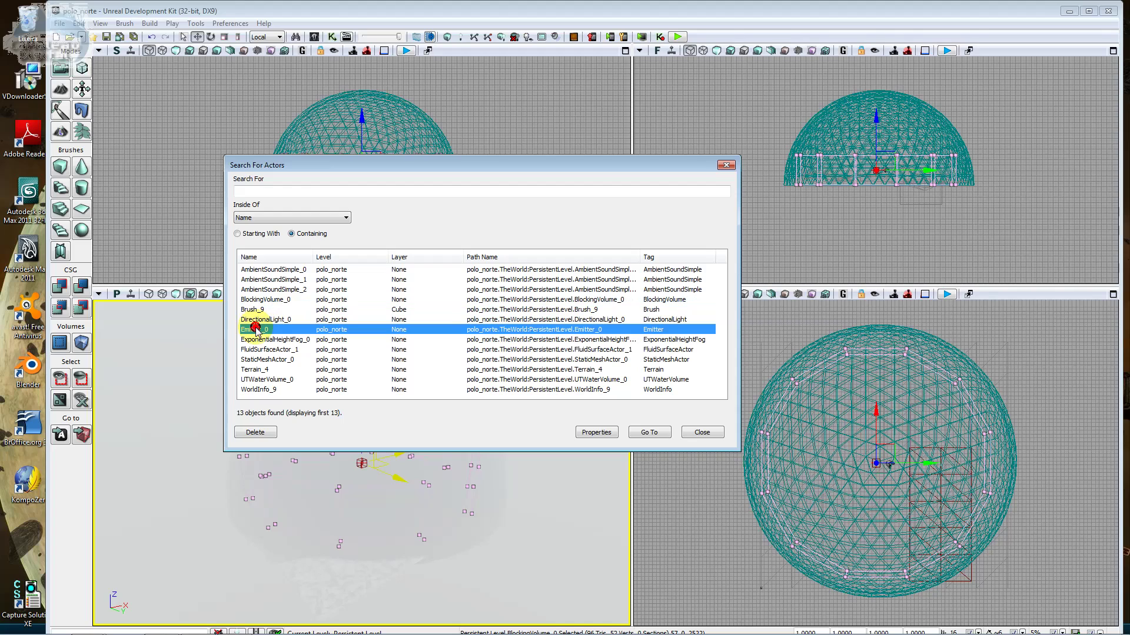
left_click(647, 434)
left_click(697, 435)
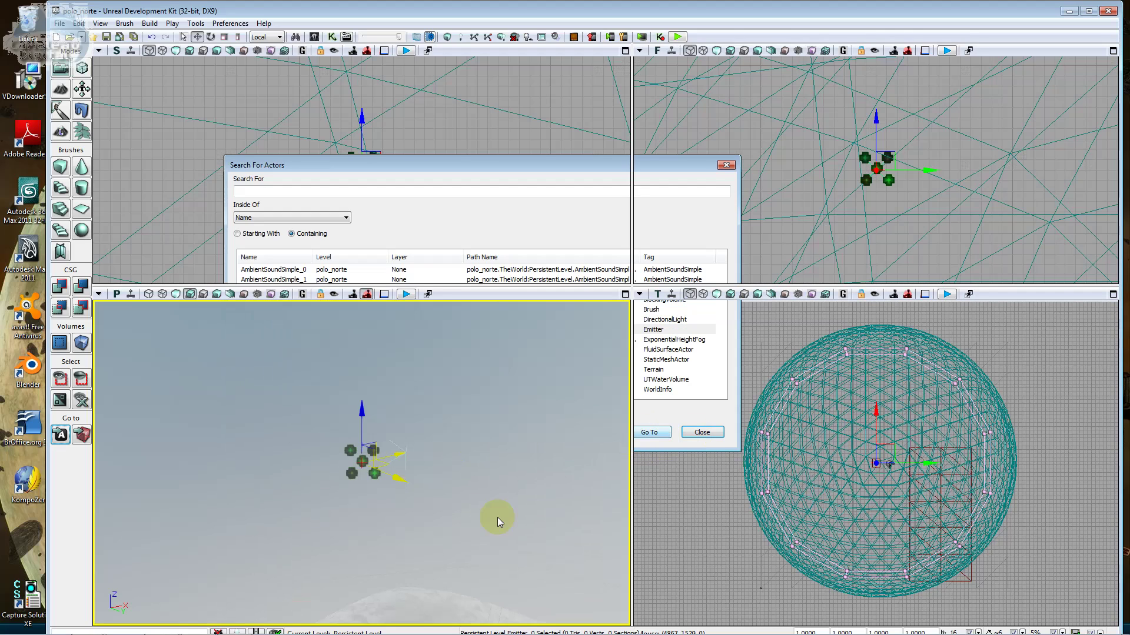
left_click(408, 295)
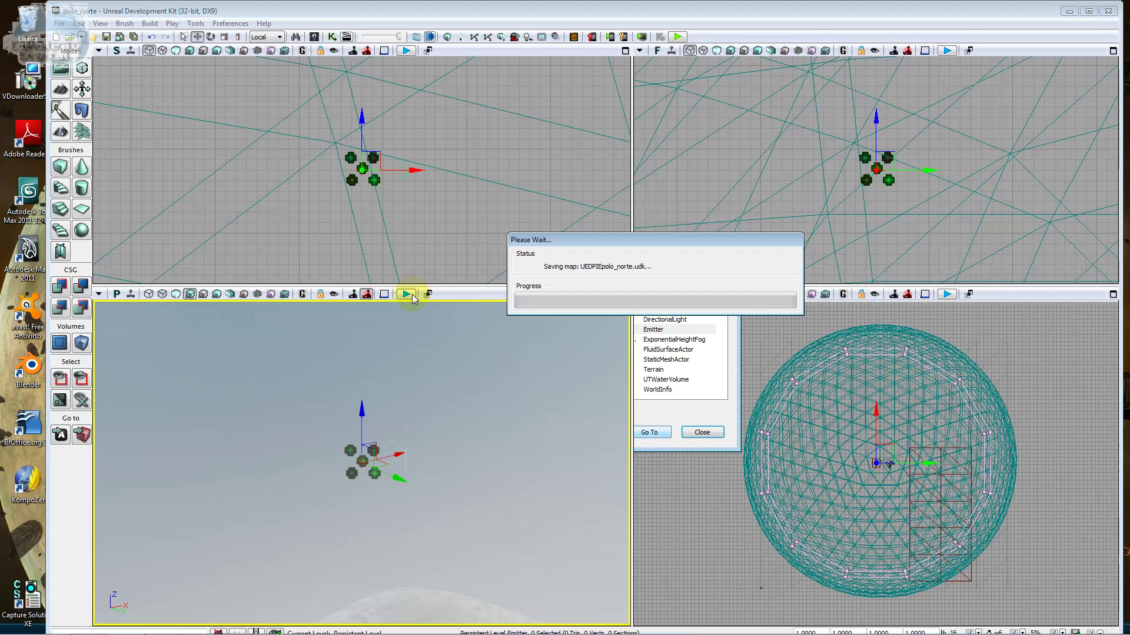